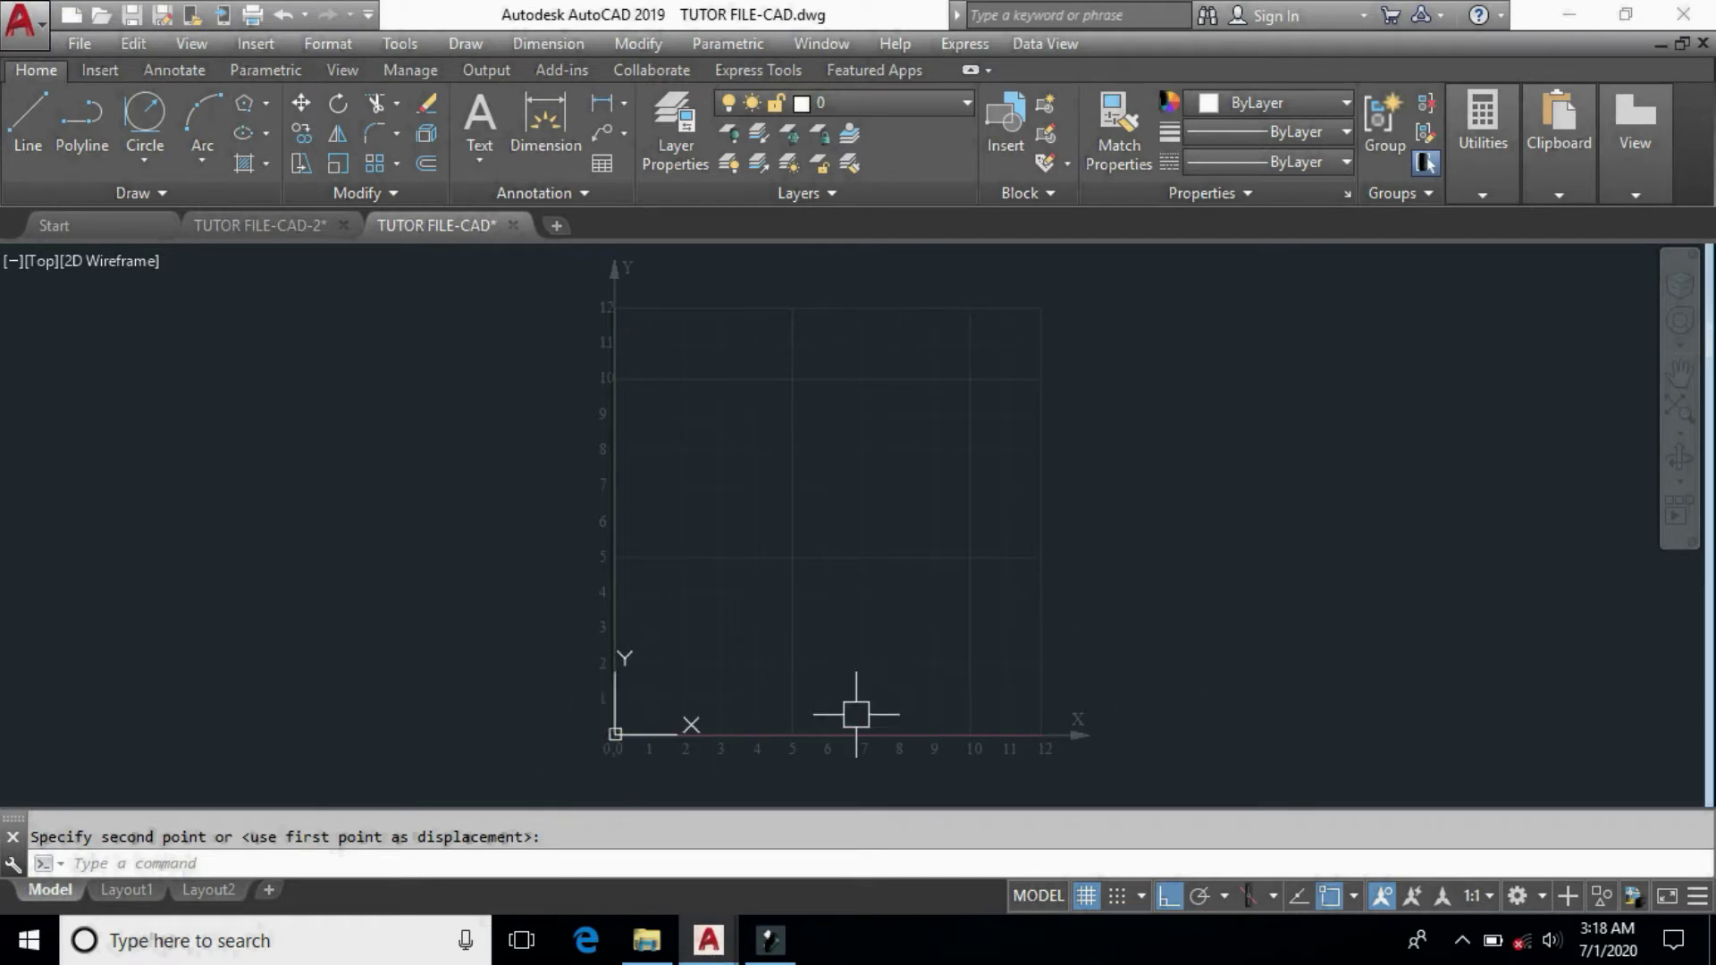
# Zoom in on the 0,0 corner of the coordinate grid so the axis numbers read large.
pyautogui.scroll(6, 640, 751)
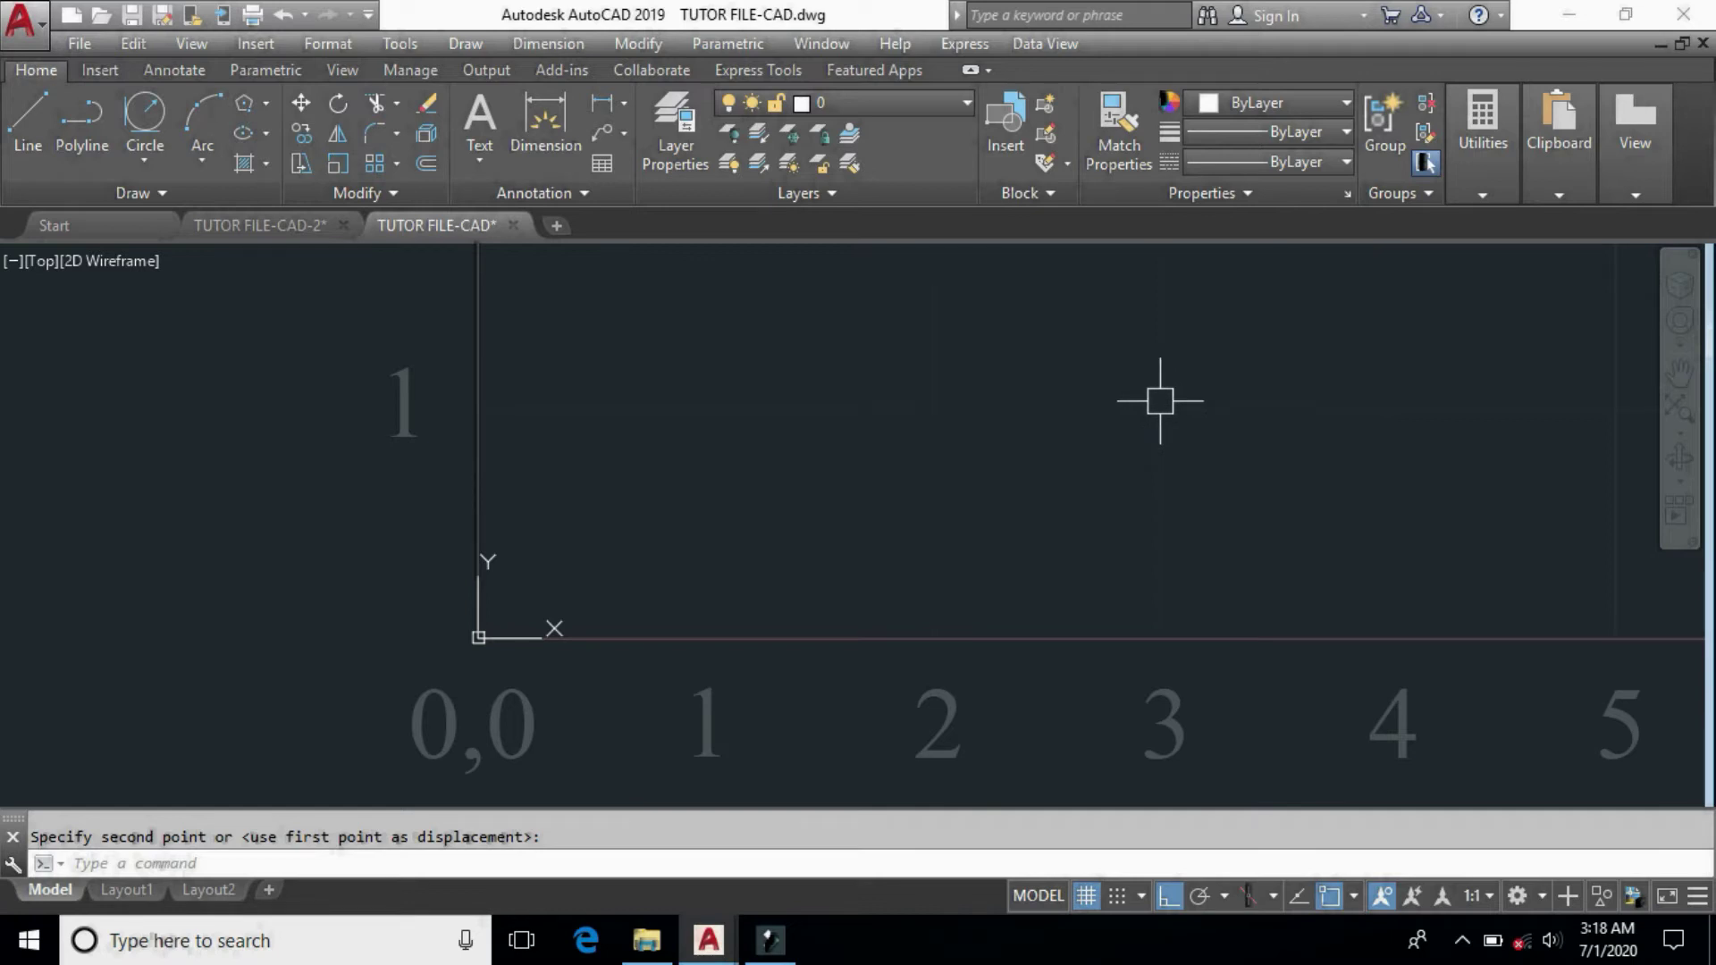
# Place X-shaped point markers at 1,1 and 4,1 with the POINT (PO) command.
pyautogui.moveTo(836, 444); pyautogui.dragTo(755, 575, button='middle')
pyautogui.write('po')
pyautogui.press('Return')
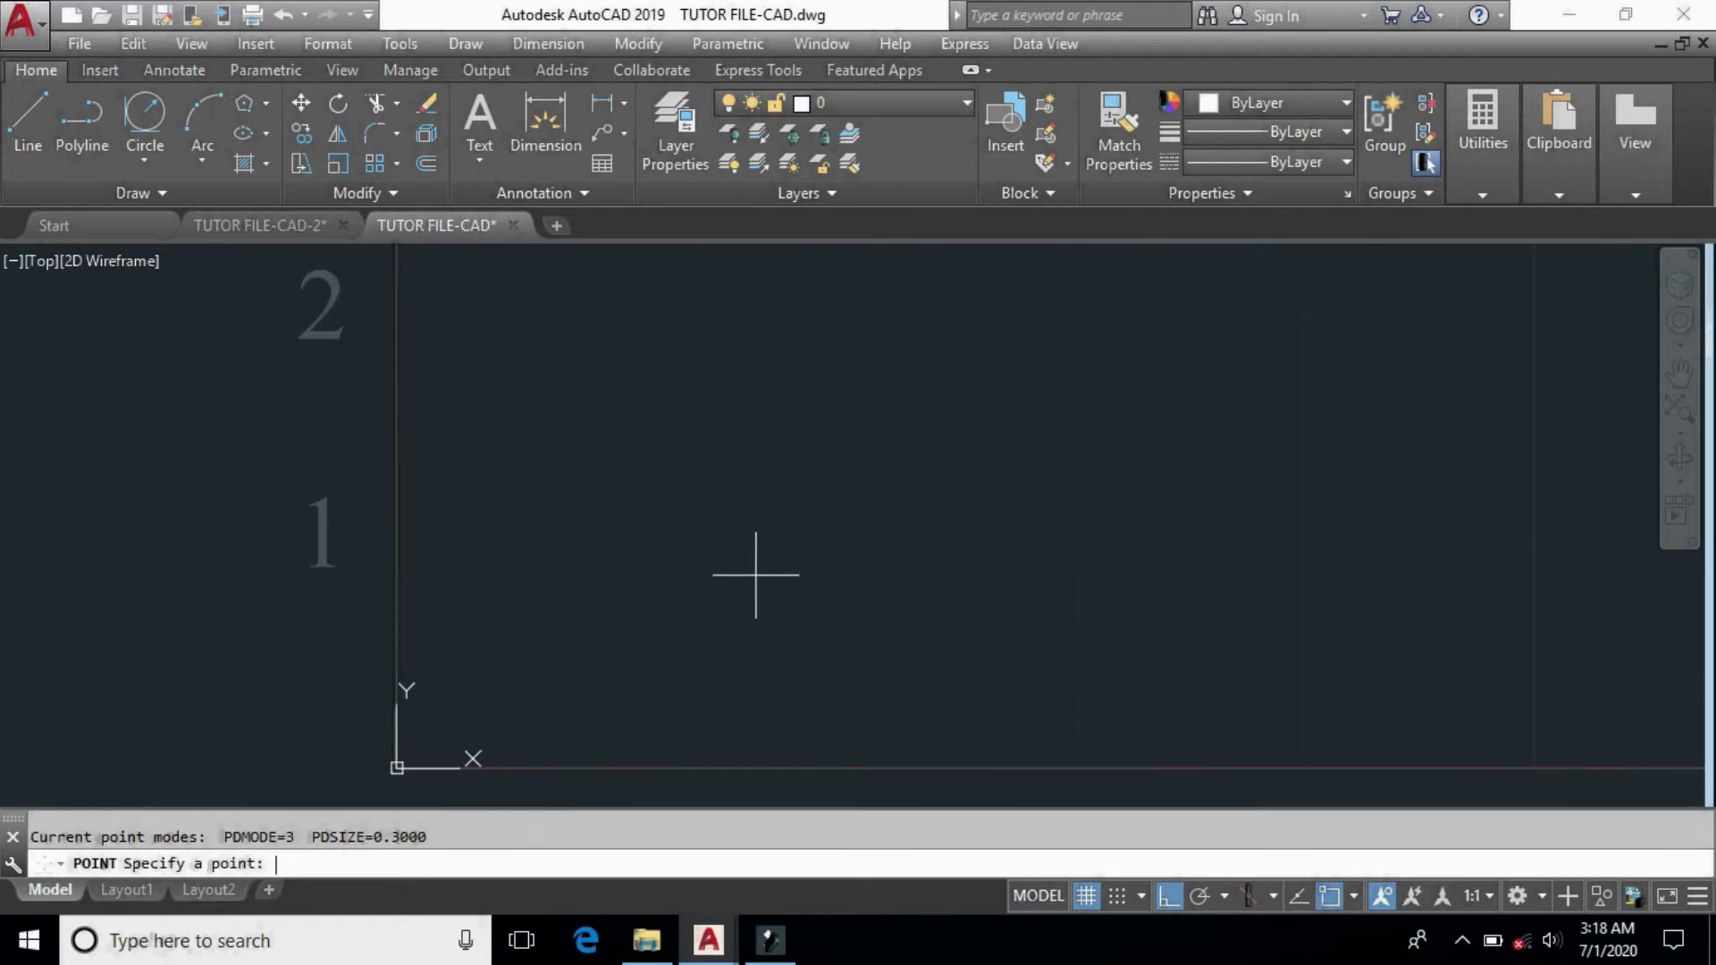
pyautogui.click(621, 541)
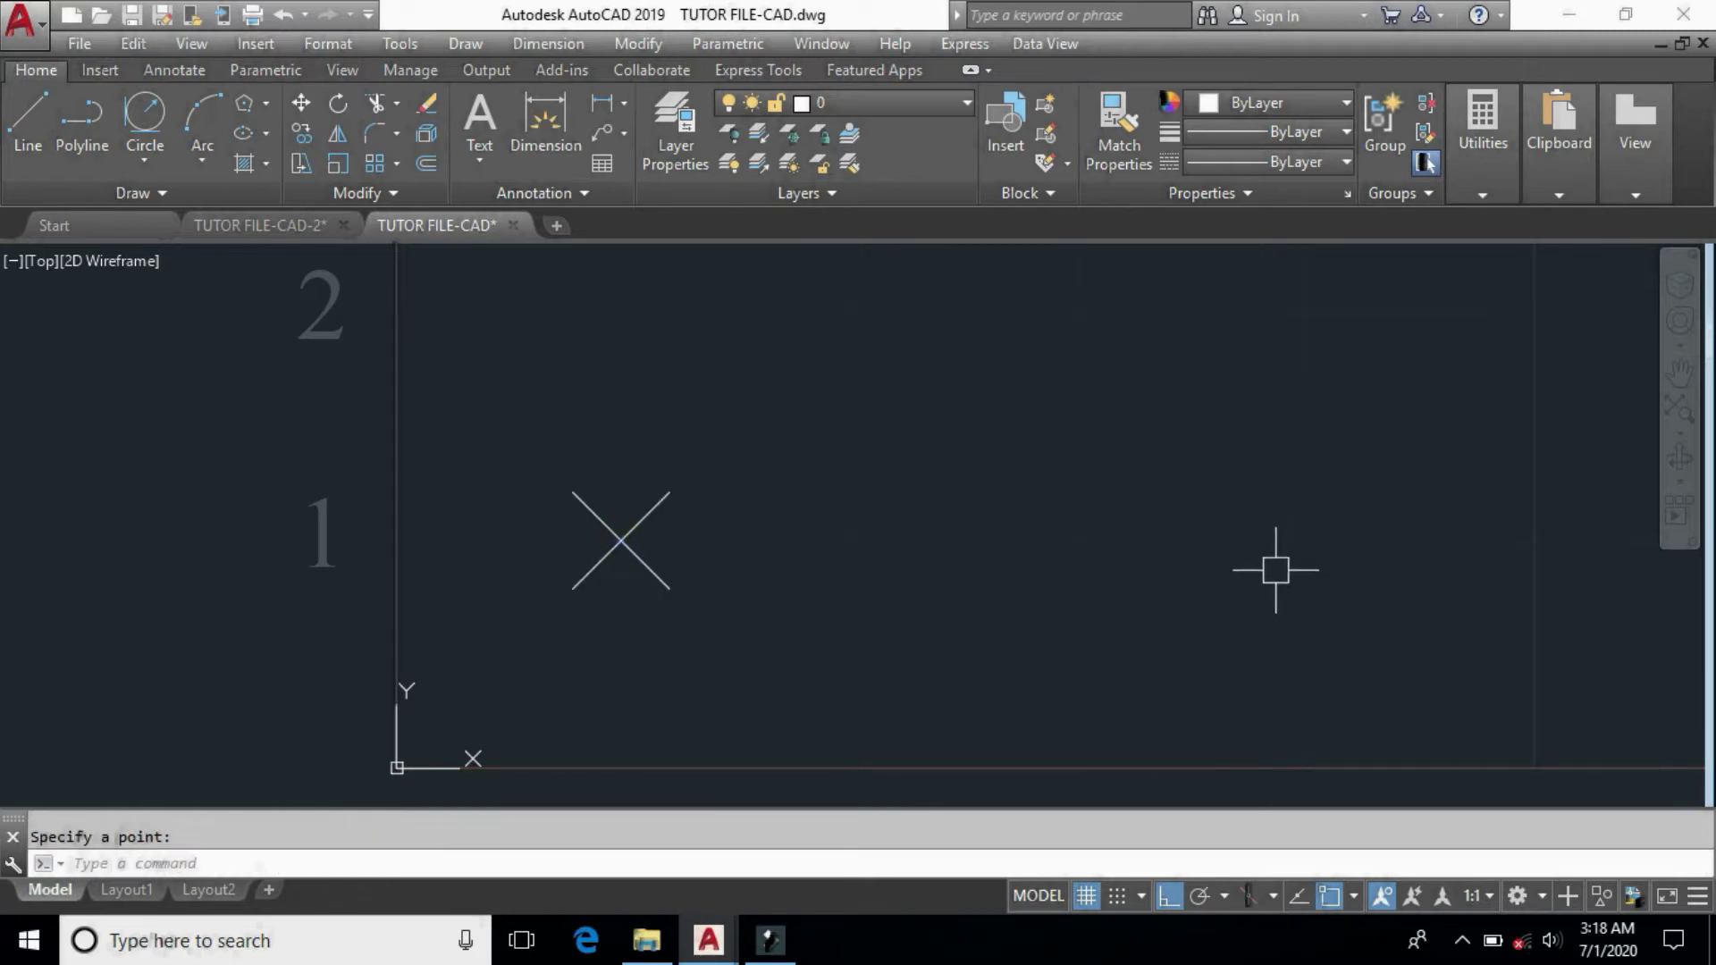
pyautogui.press('Return')
pyautogui.click(1305, 539)
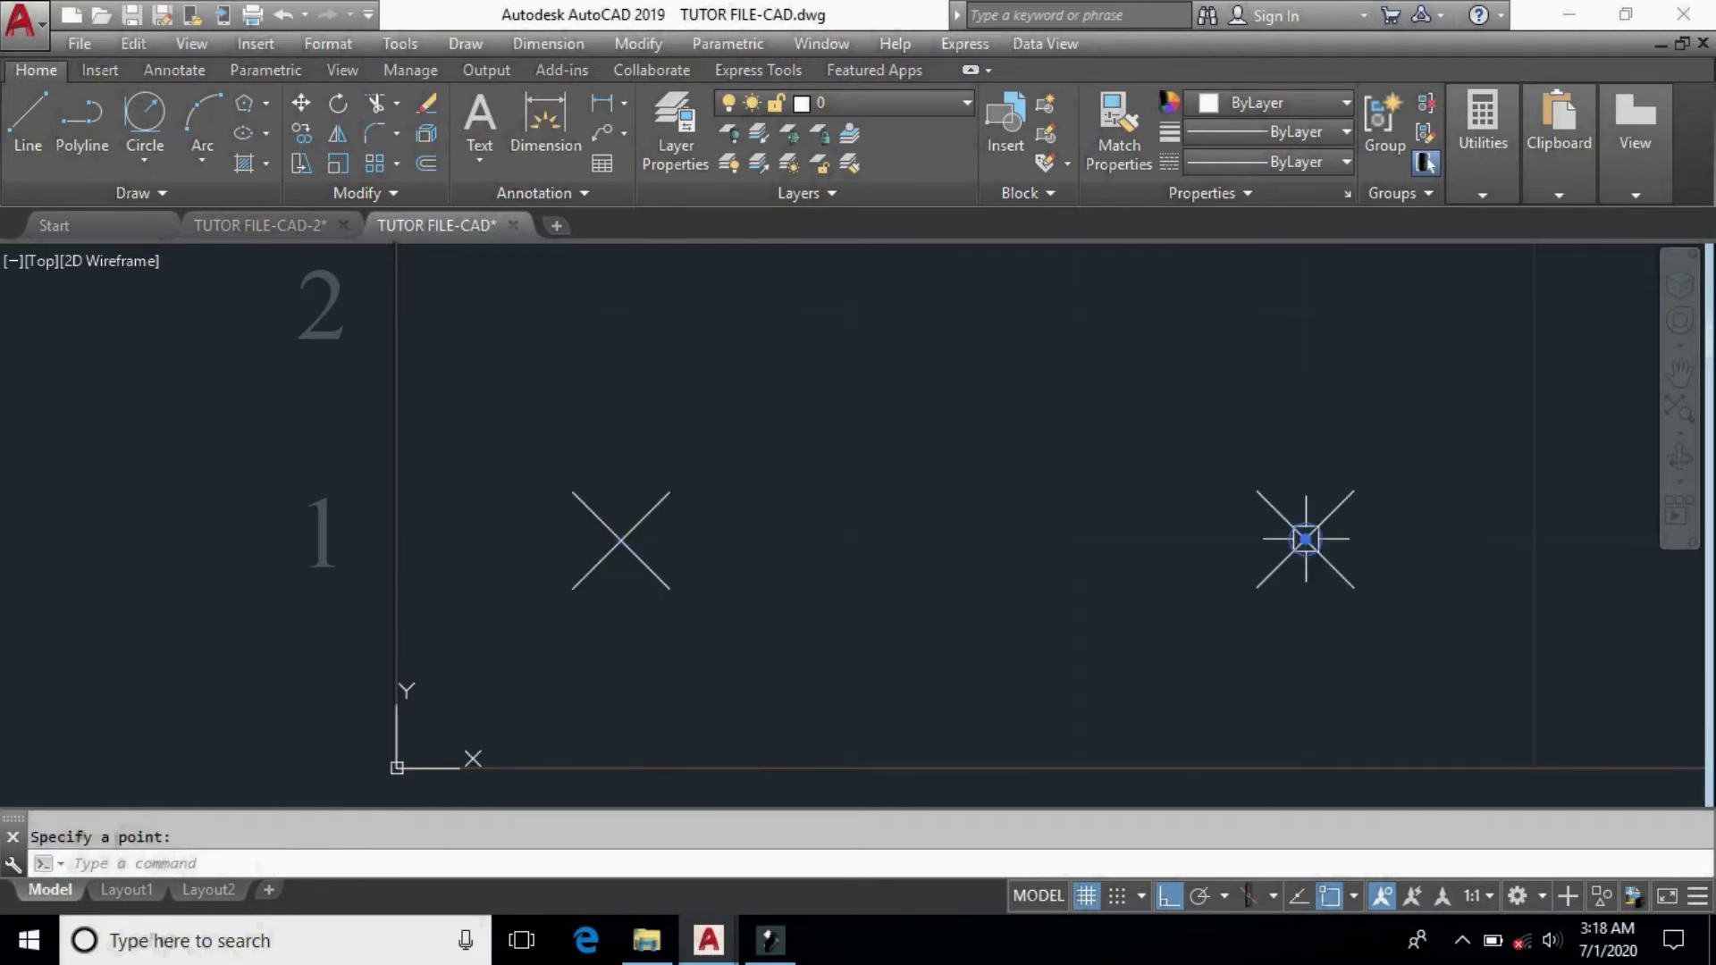
# Add point markers at 4,2 and 3,3, then pan so all four markers show.
pyautogui.scroll(-3, 1007, 498)
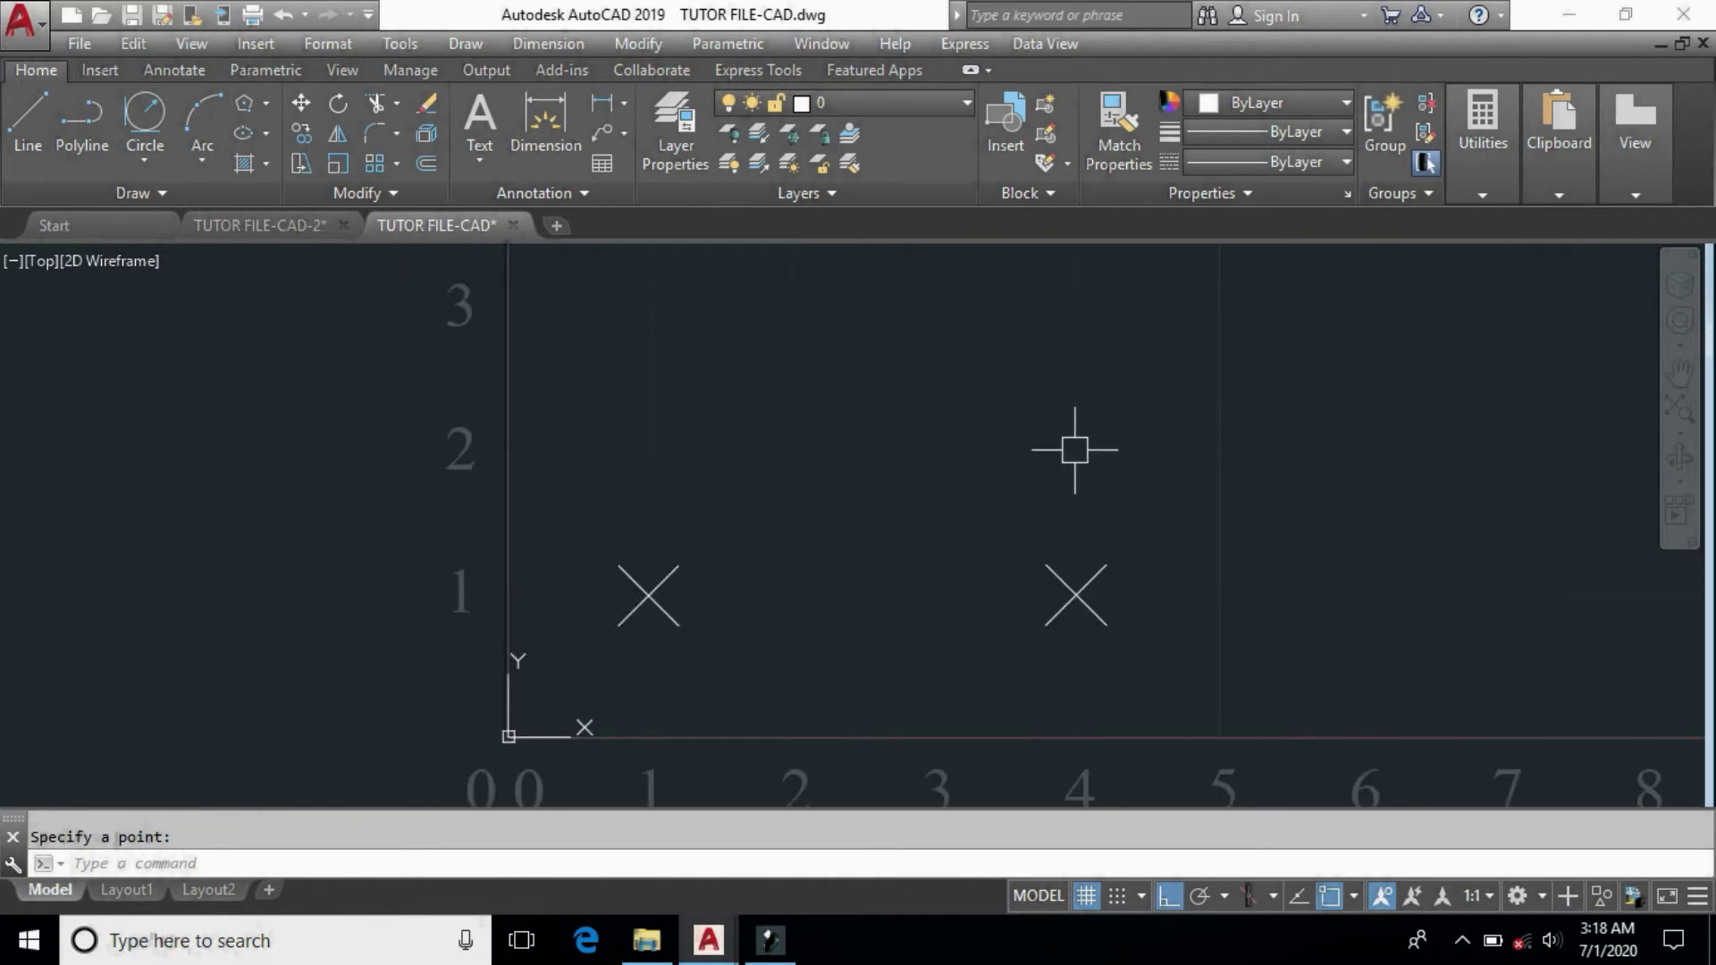
pyautogui.press('Return')
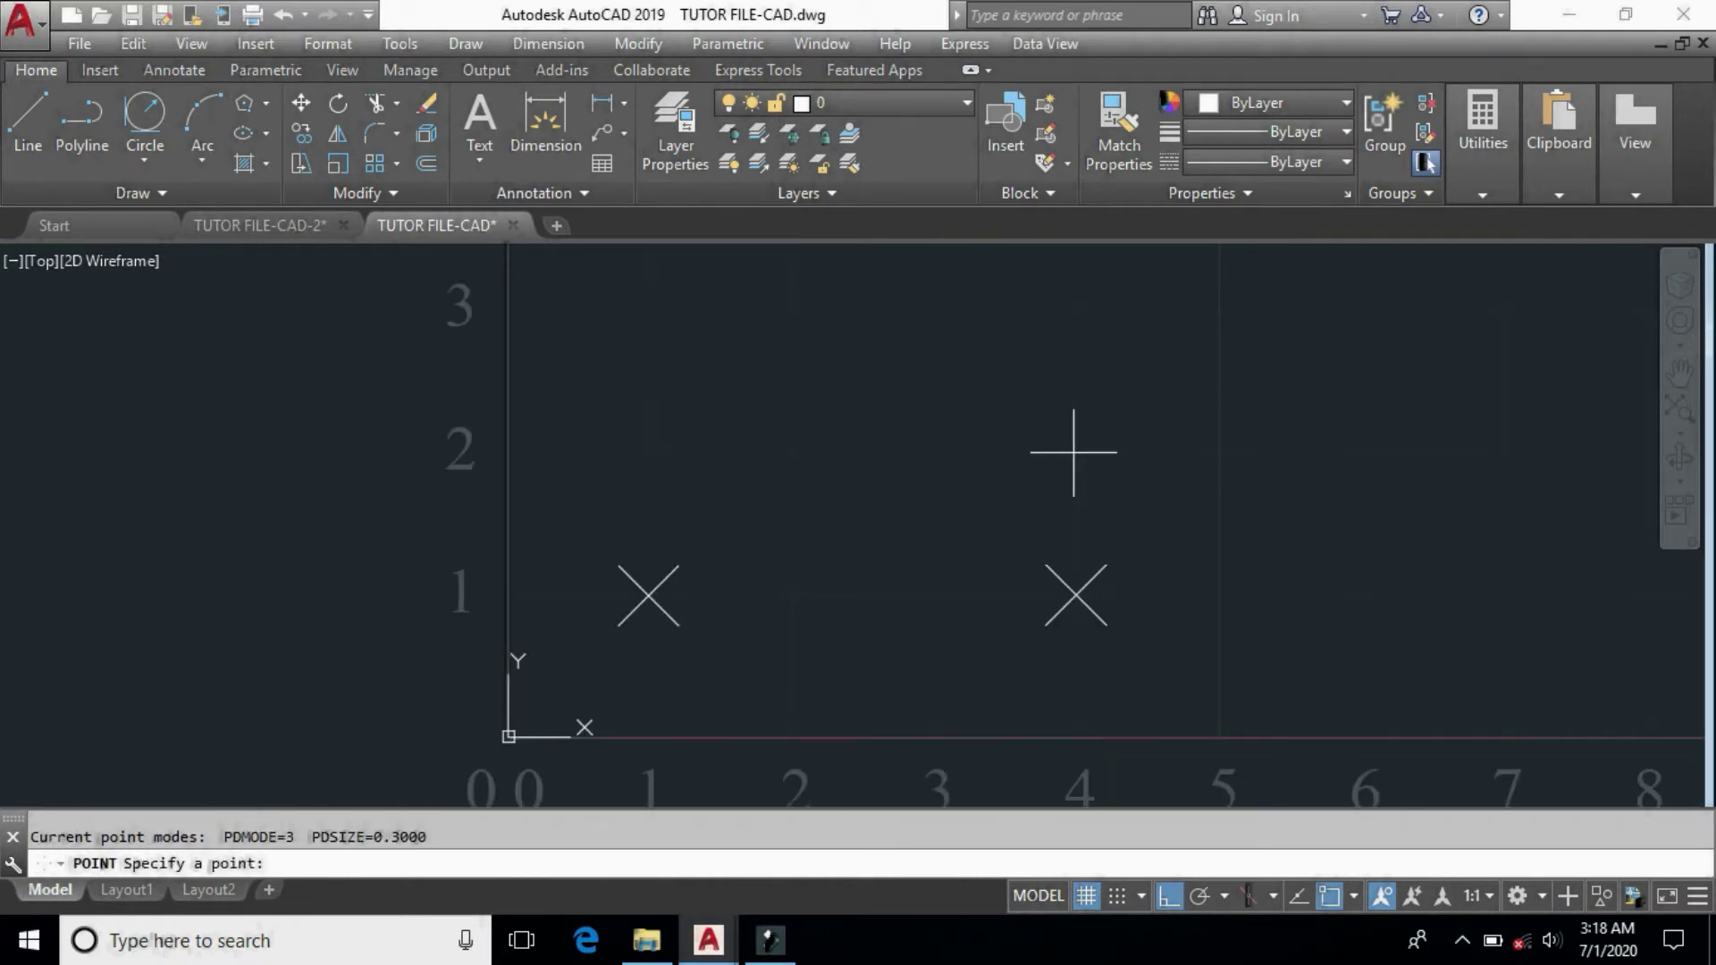
pyautogui.click(1076, 454)
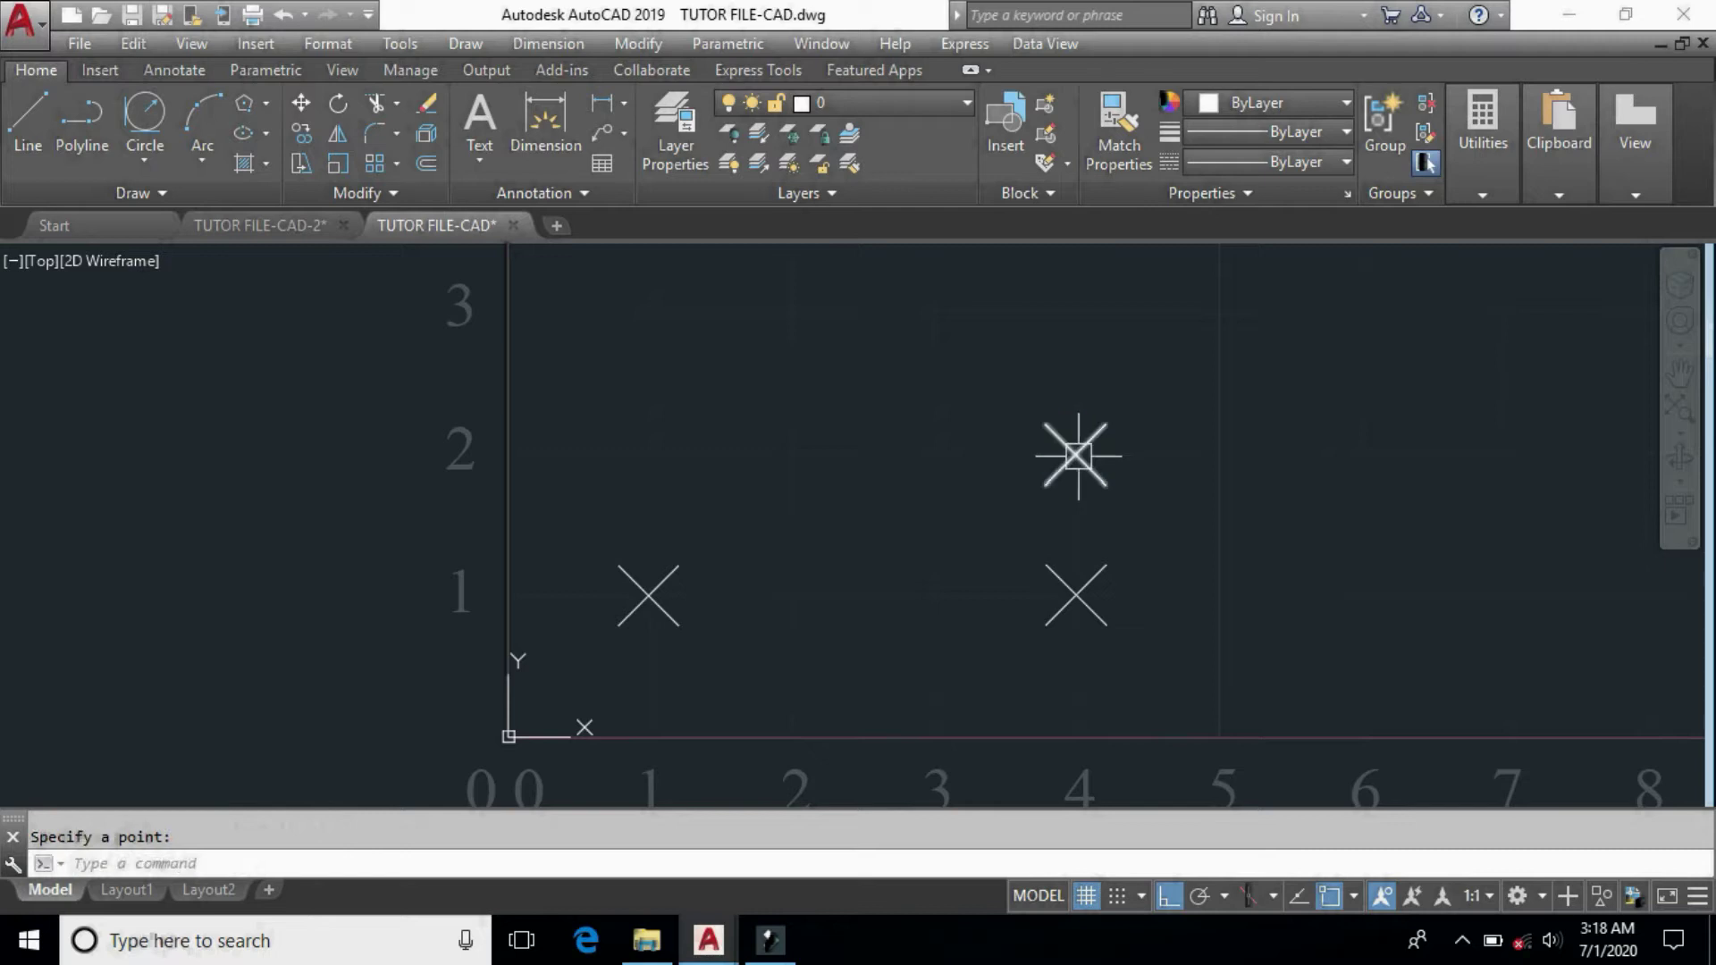
pyautogui.press('Return')
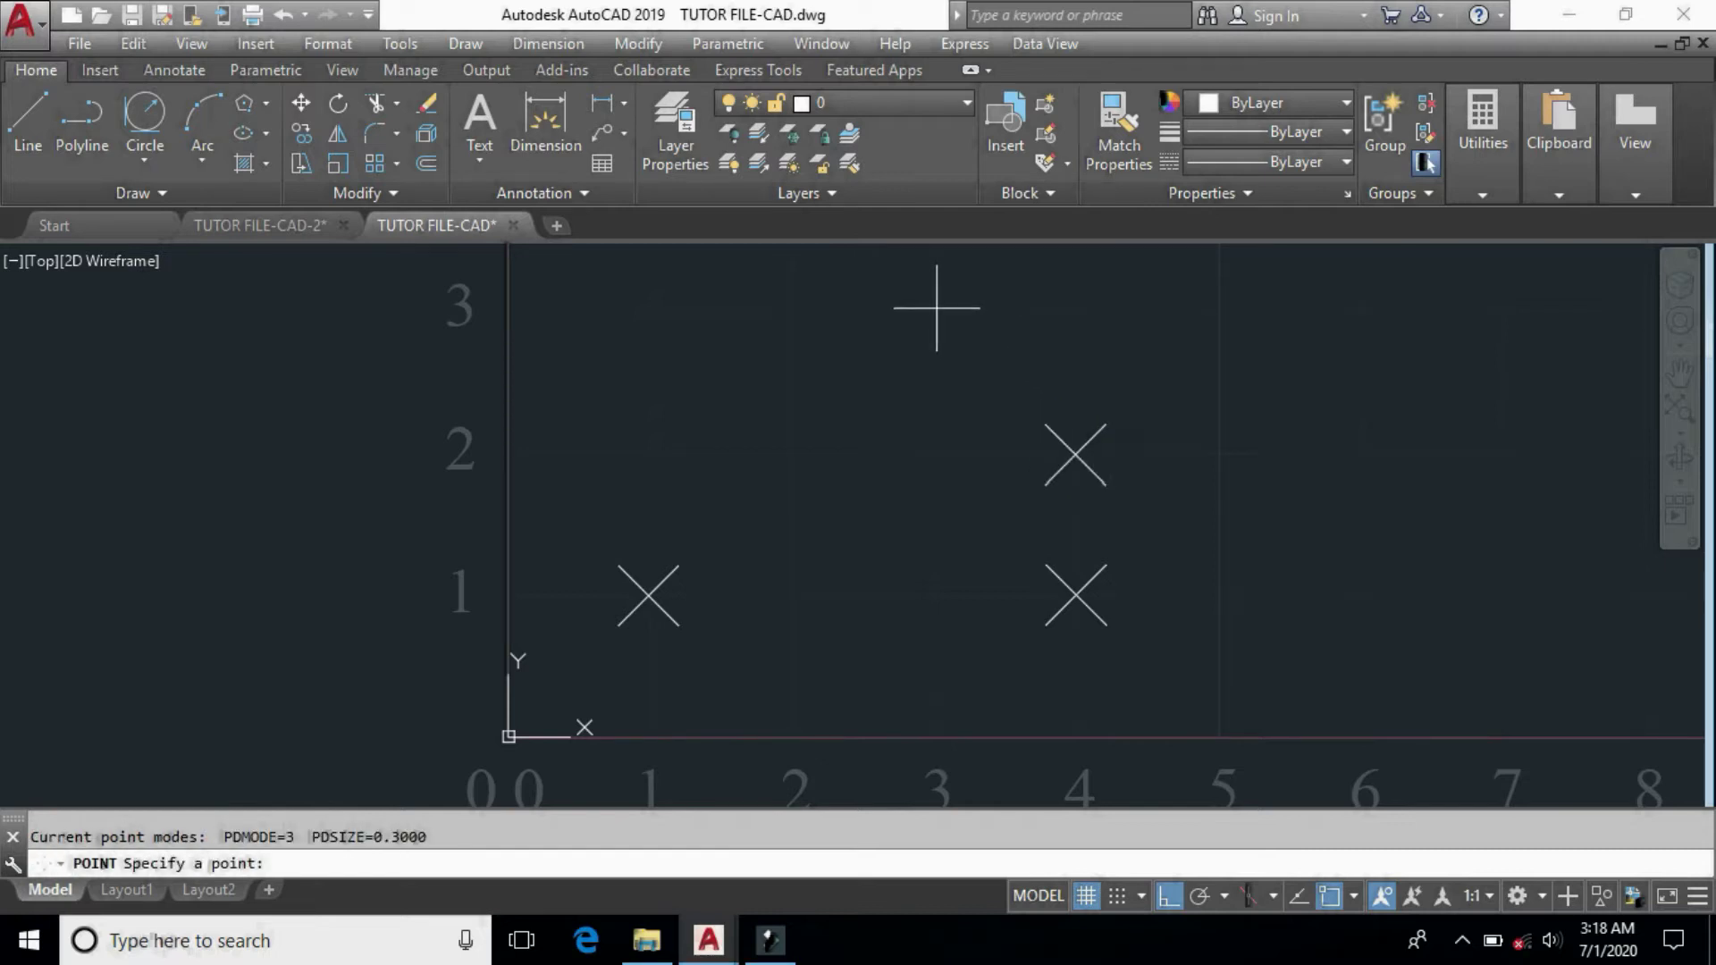
pyautogui.click(936, 307)
pyautogui.scroll(-2, 989, 459)
pyautogui.scroll(2, 1008, 468)
pyautogui.moveTo(1008, 468)
pyautogui.mouseDown(button='middle')
pyautogui.moveTo(994, 539)
pyautogui.moveTo(832, 548)
pyautogui.mouseUp(button='middle')
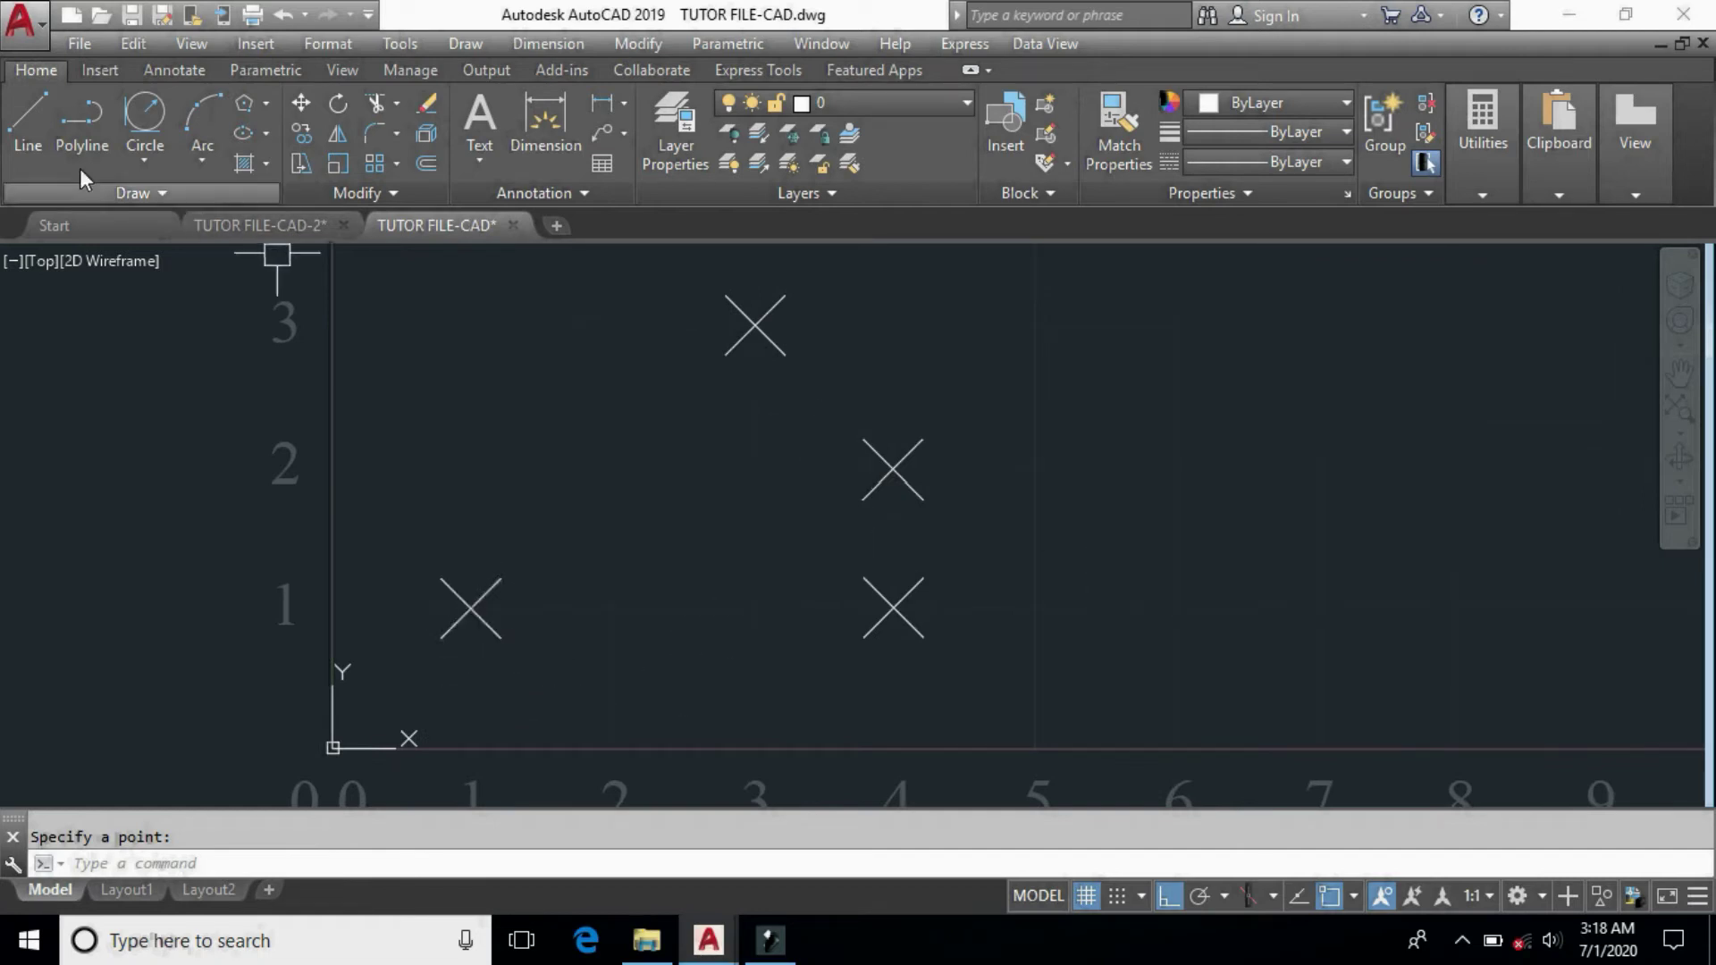
# Draw a line from 1,1 to 4,1 by entering both coordinates.
pyautogui.click(29, 126)
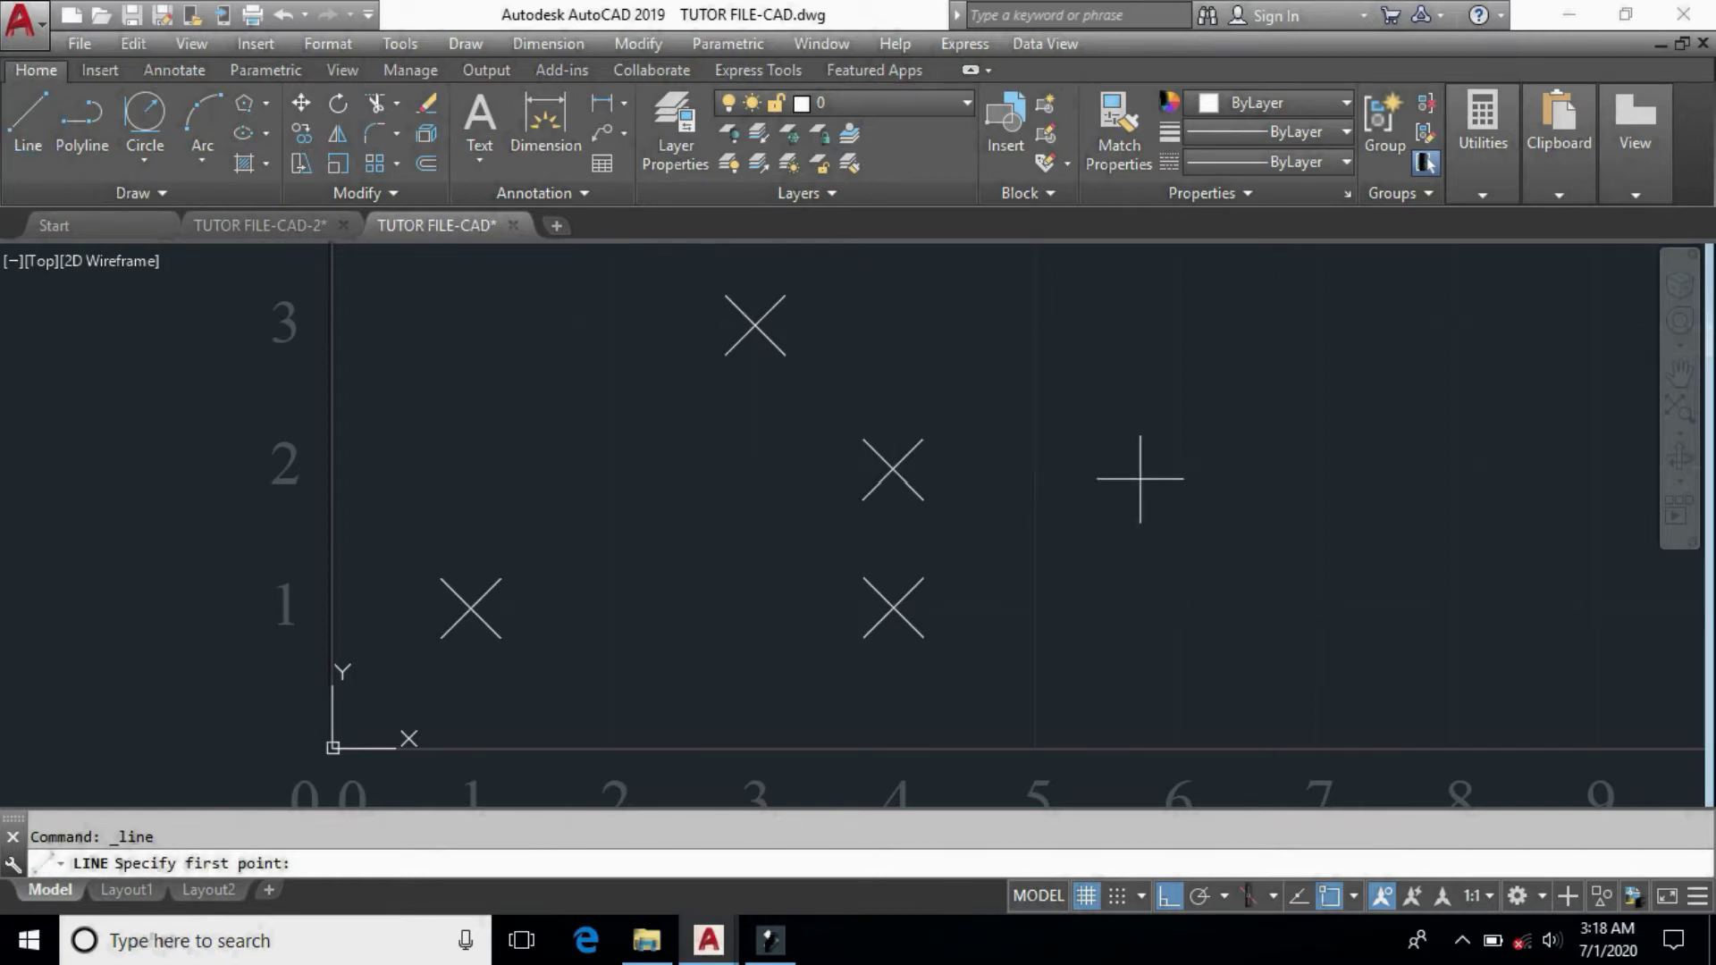
pyautogui.write('1,1')
pyautogui.press('Return')
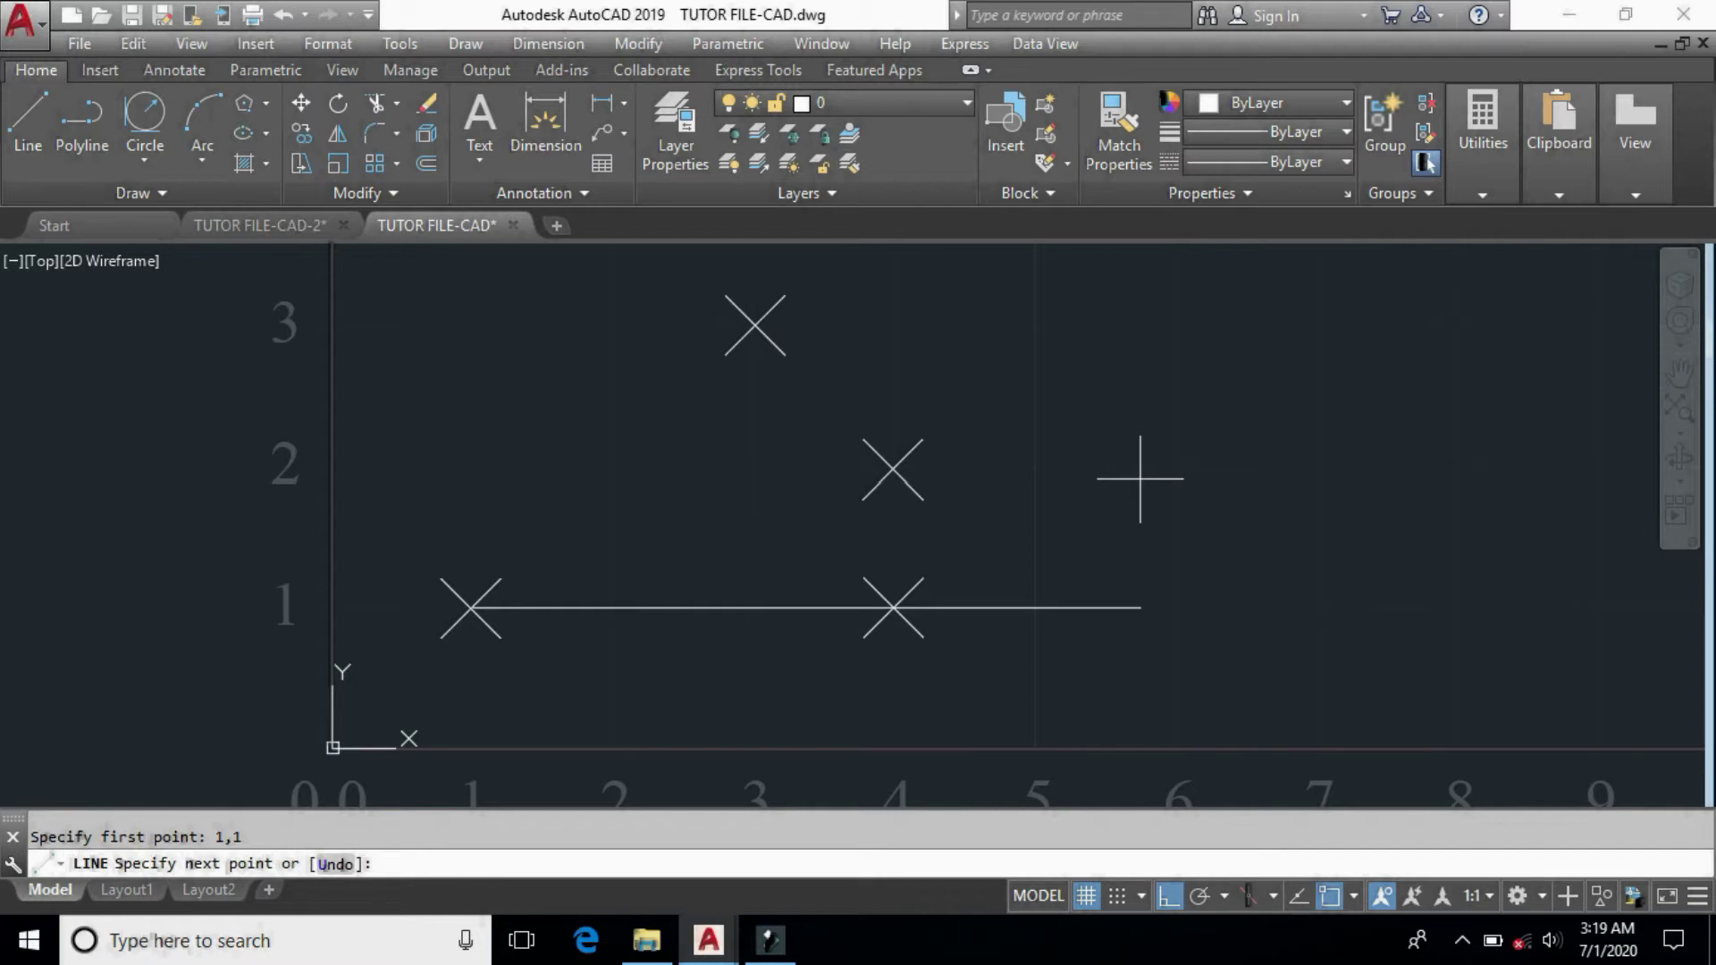
pyautogui.moveTo(939, 548); pyautogui.dragTo(901, 488, button='middle')
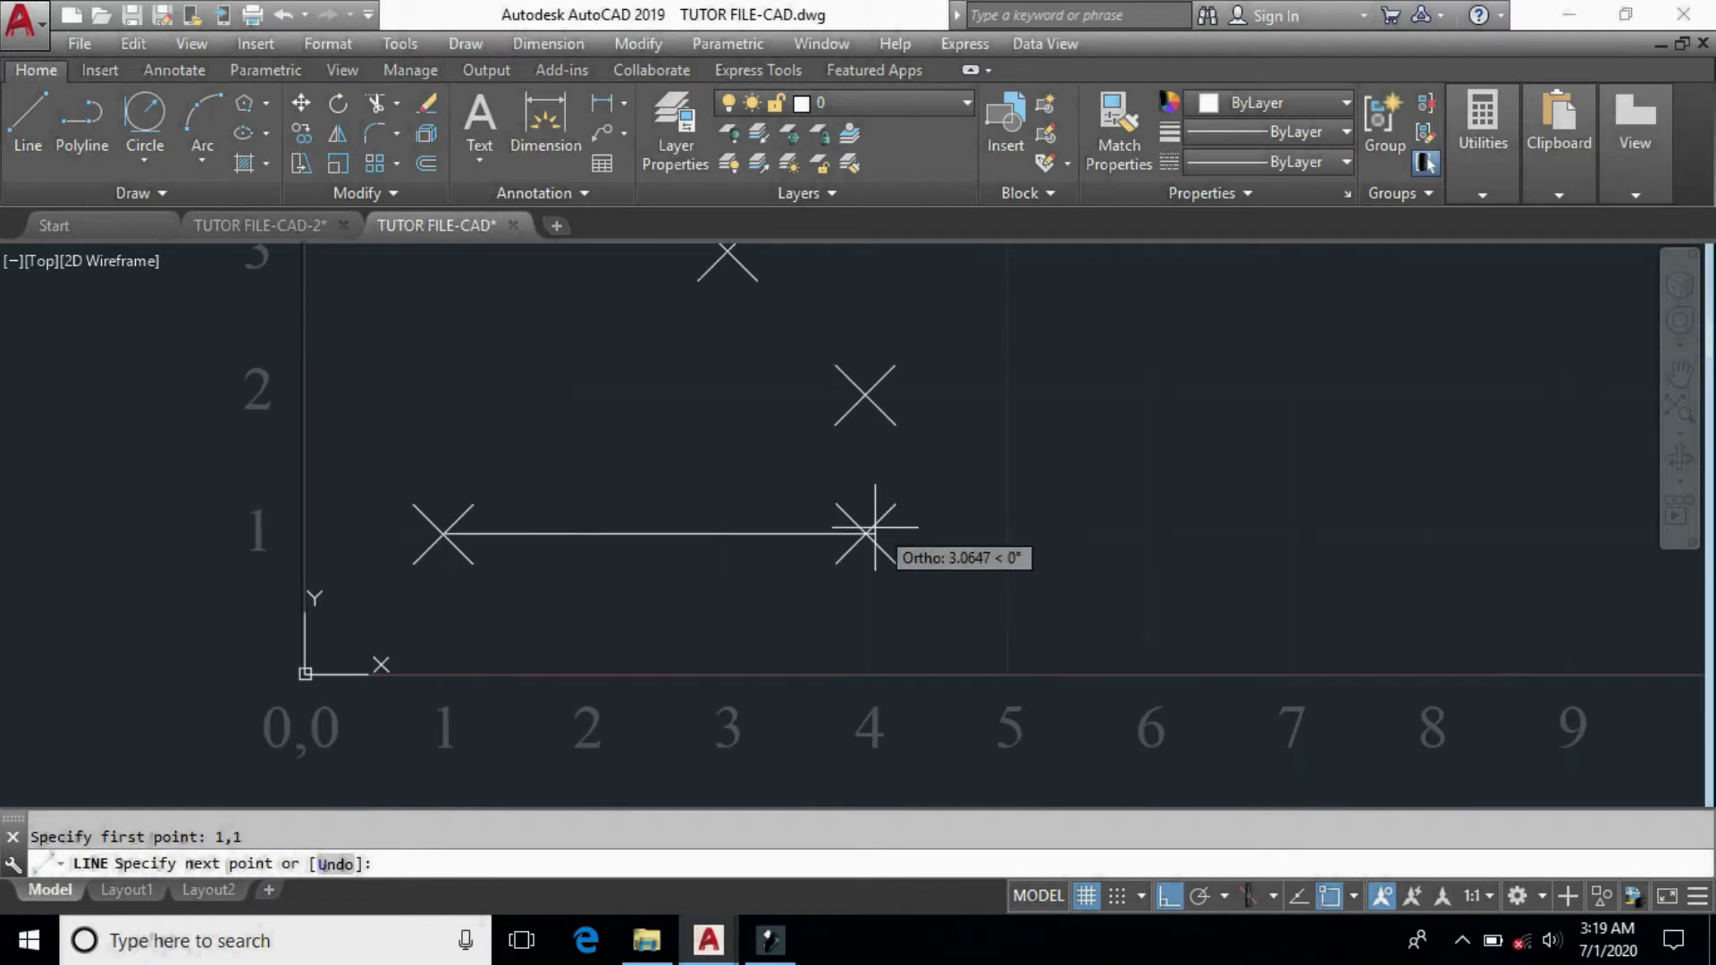
pyautogui.write('4,1')
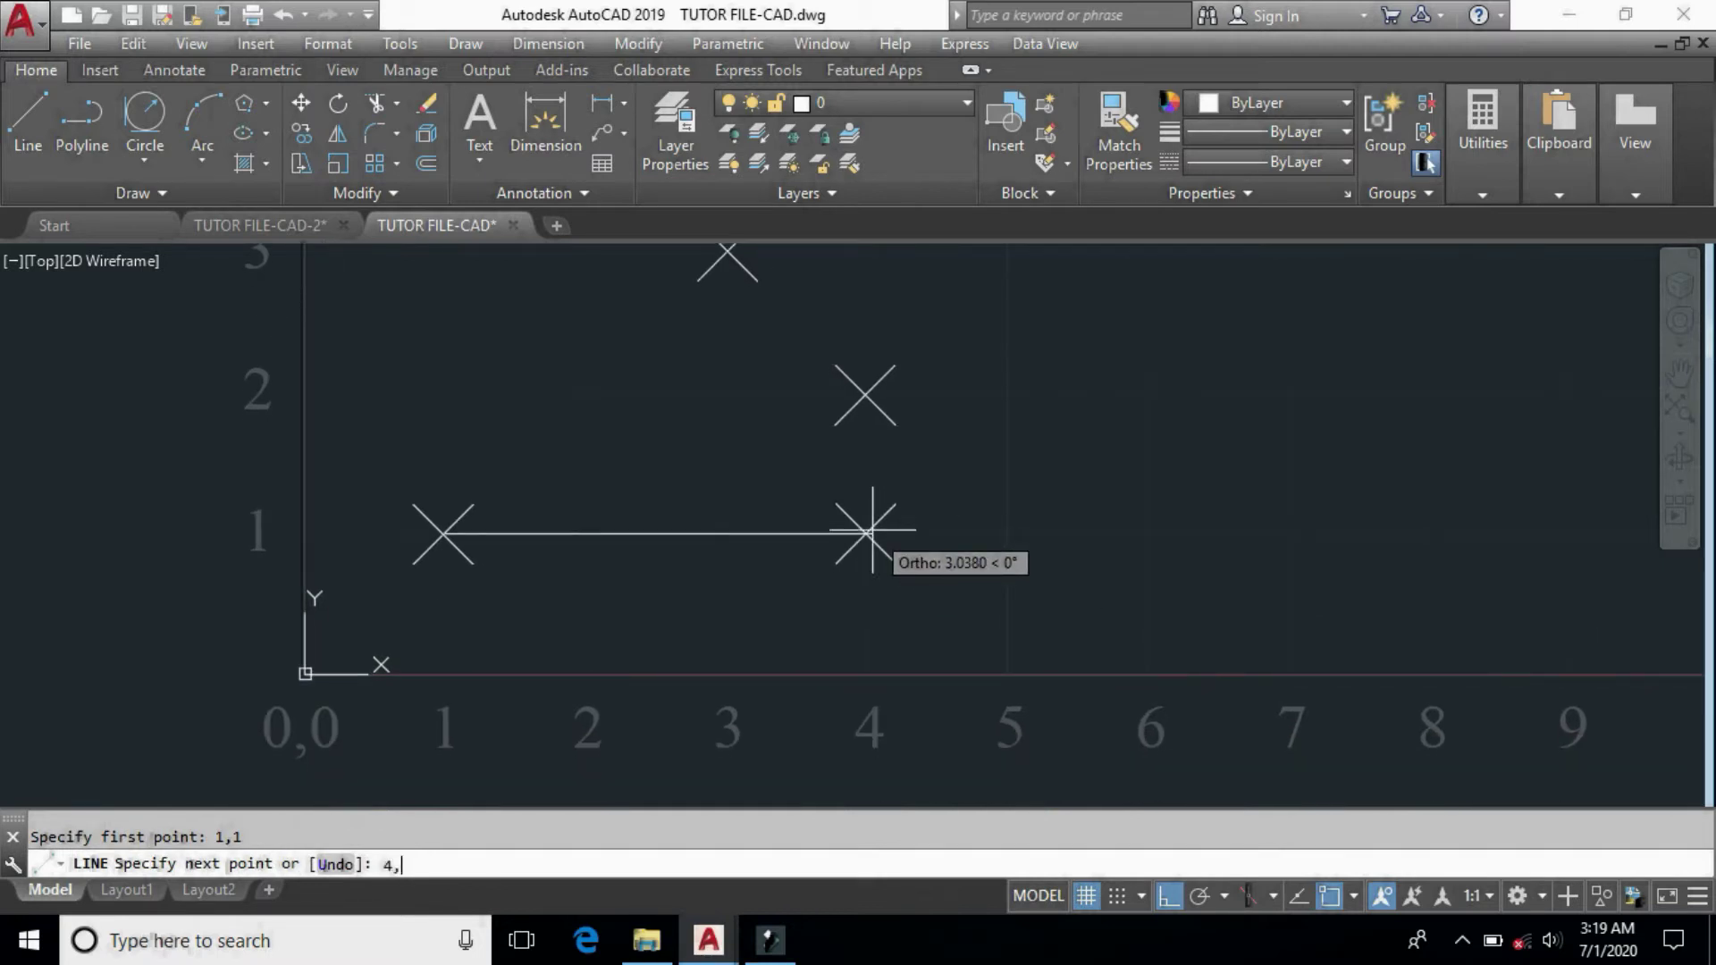
pyautogui.press('Return')
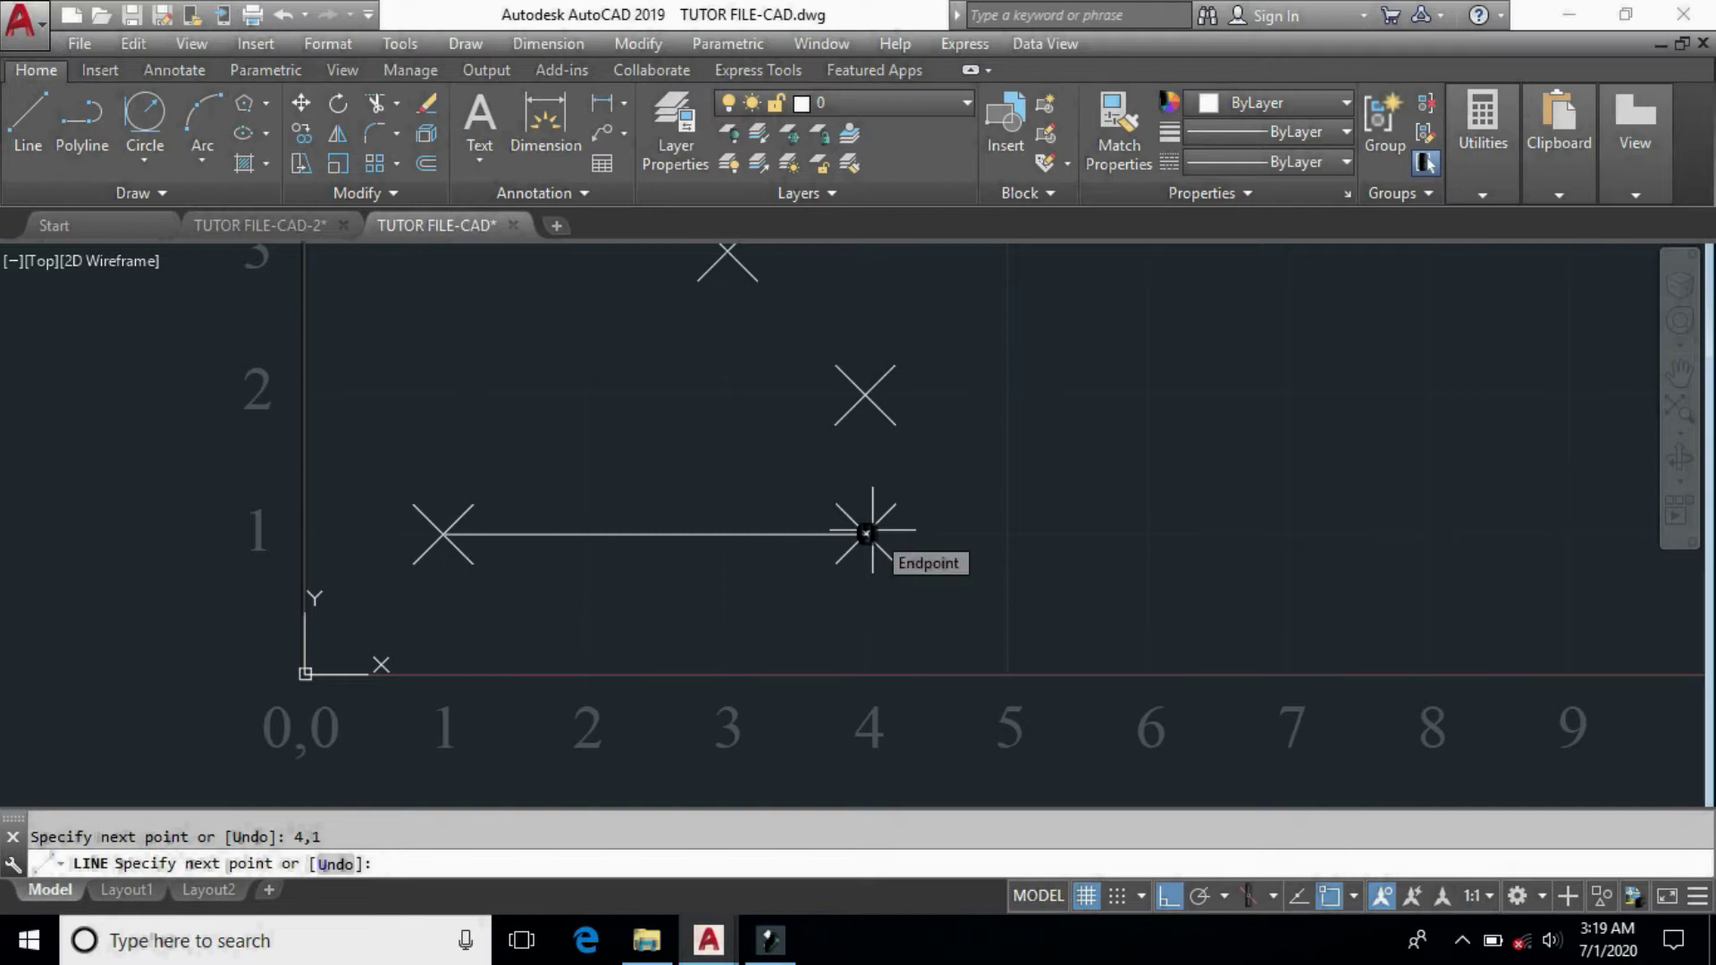
pyautogui.press('Return')
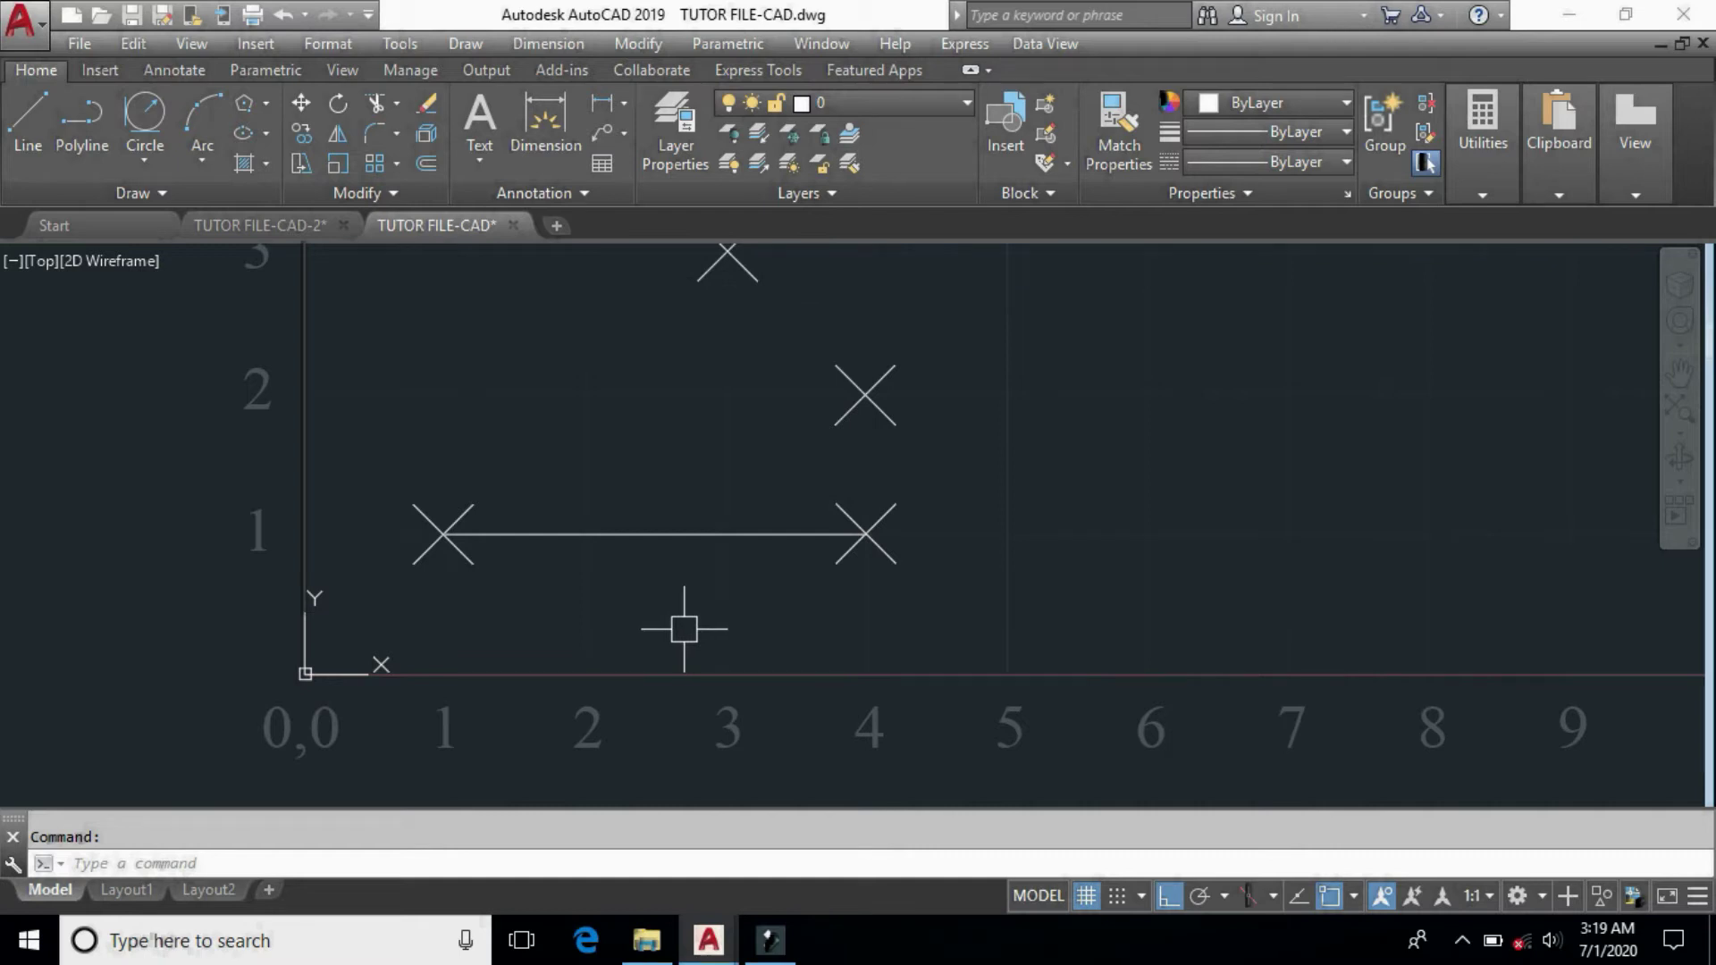
# Place single-line text '@x,y' right of the markers at row 3, with zero rotation.
pyautogui.moveTo(1137, 453); pyautogui.dragTo(1126, 552, button='middle')
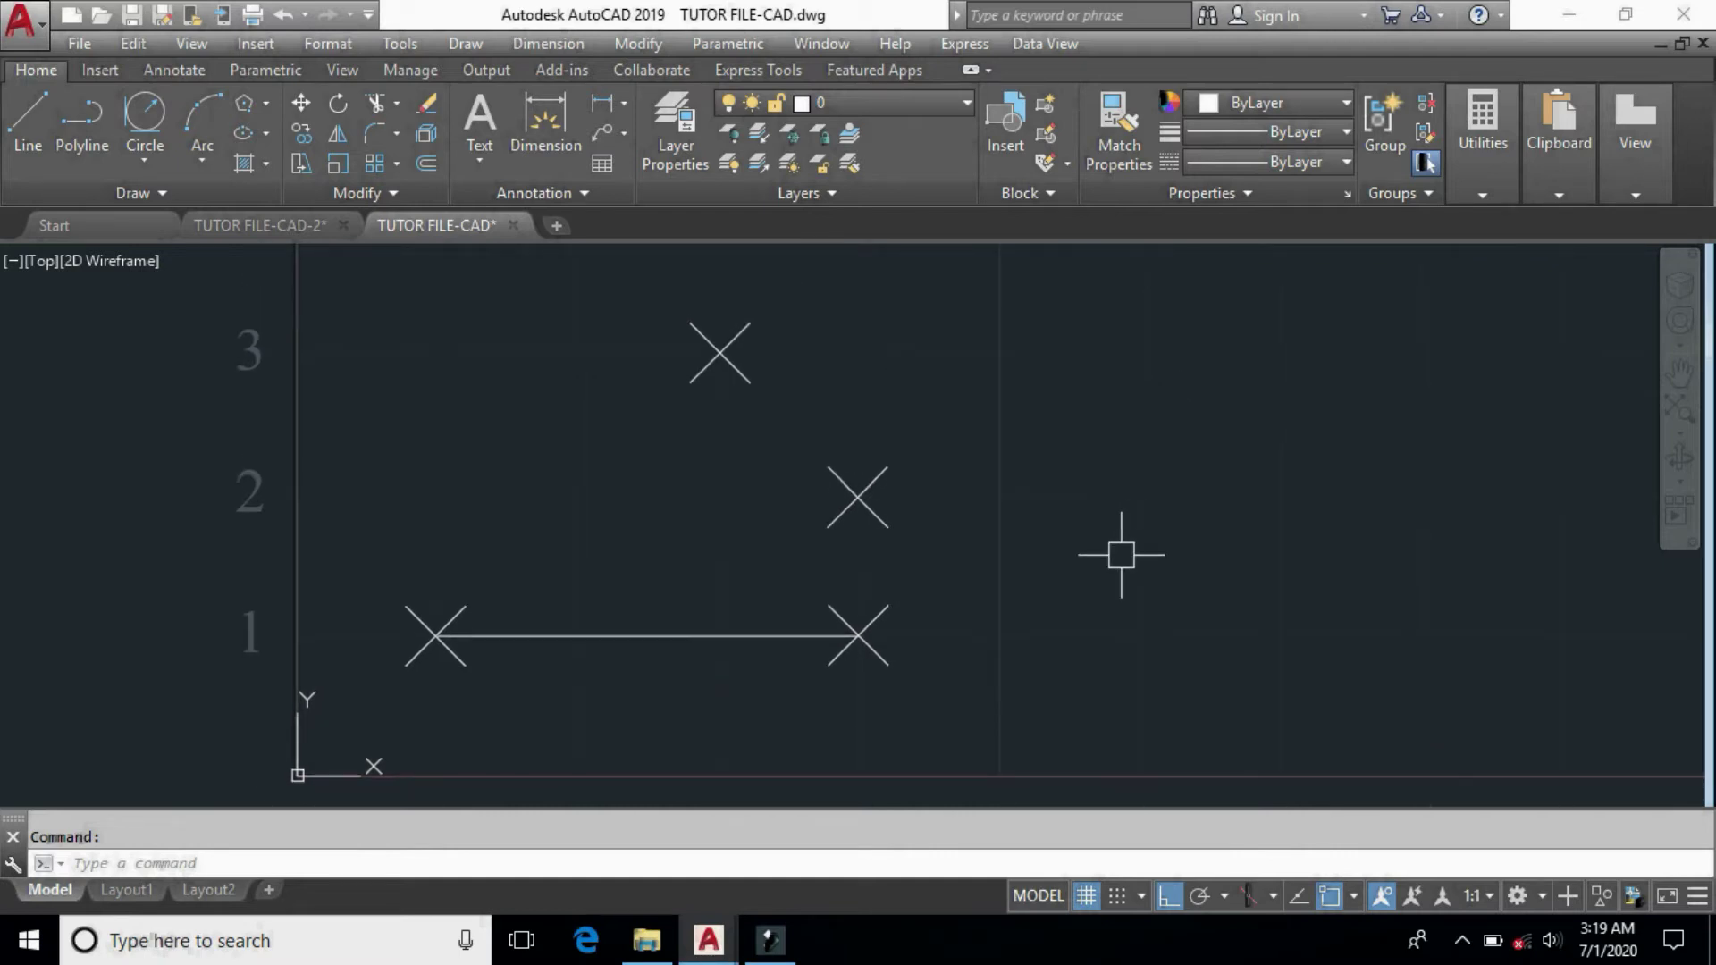
pyautogui.write('dt')
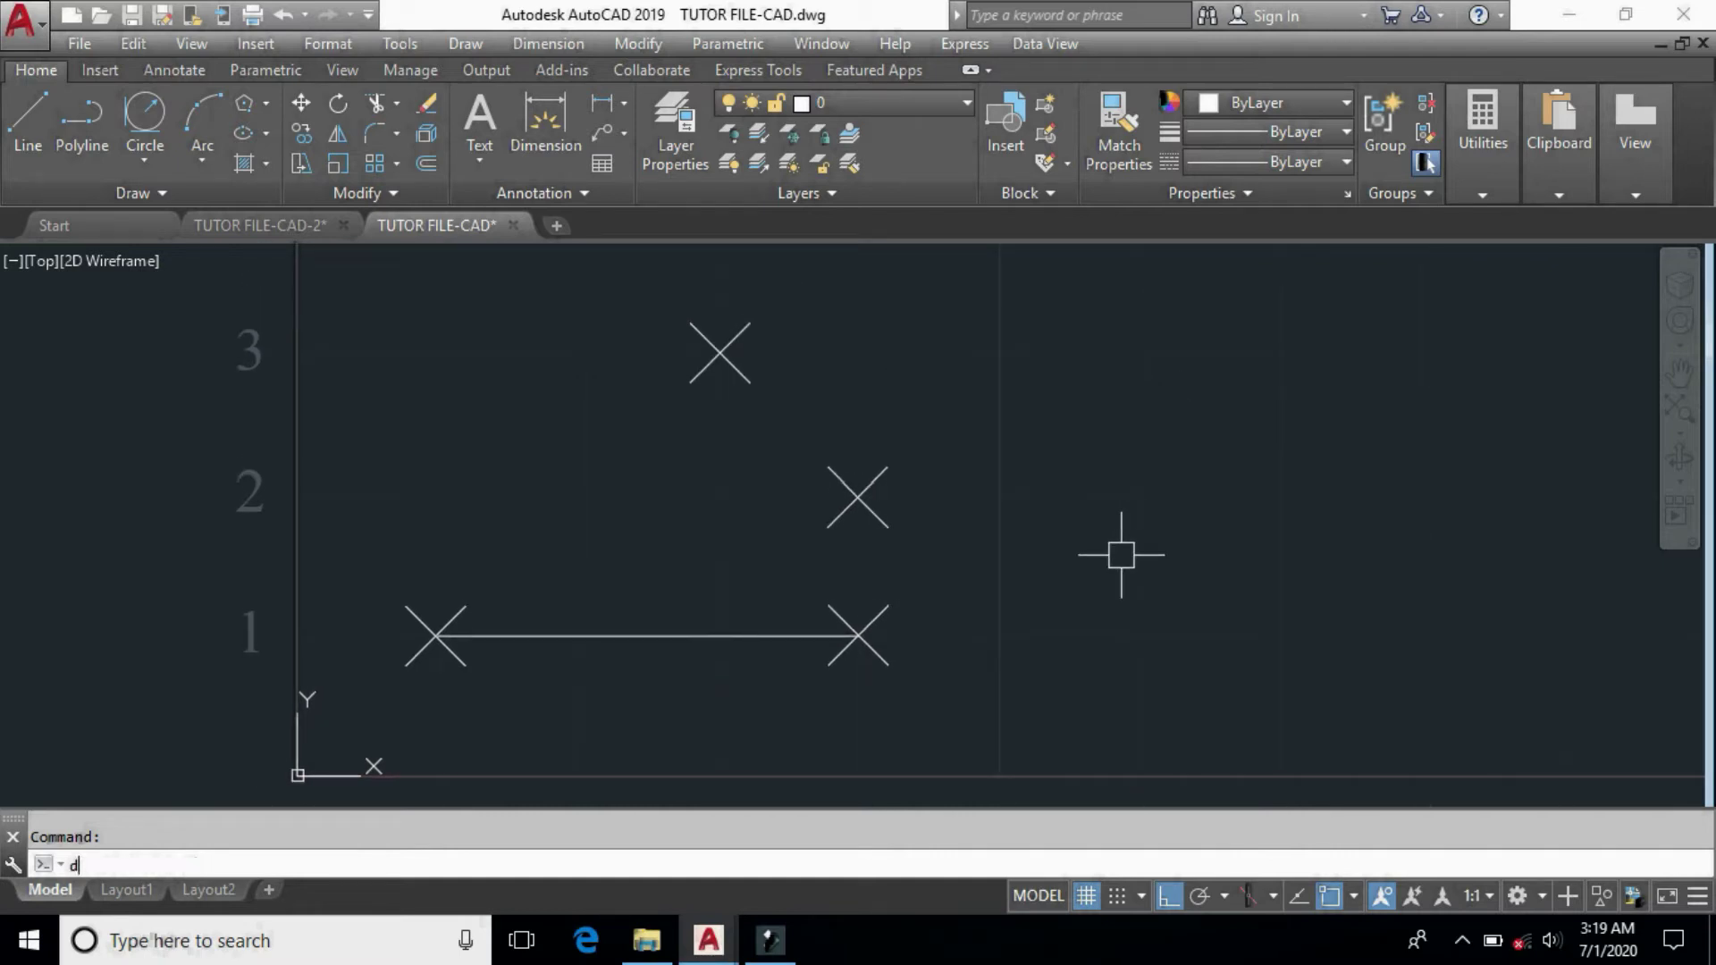
pyautogui.press('Return')
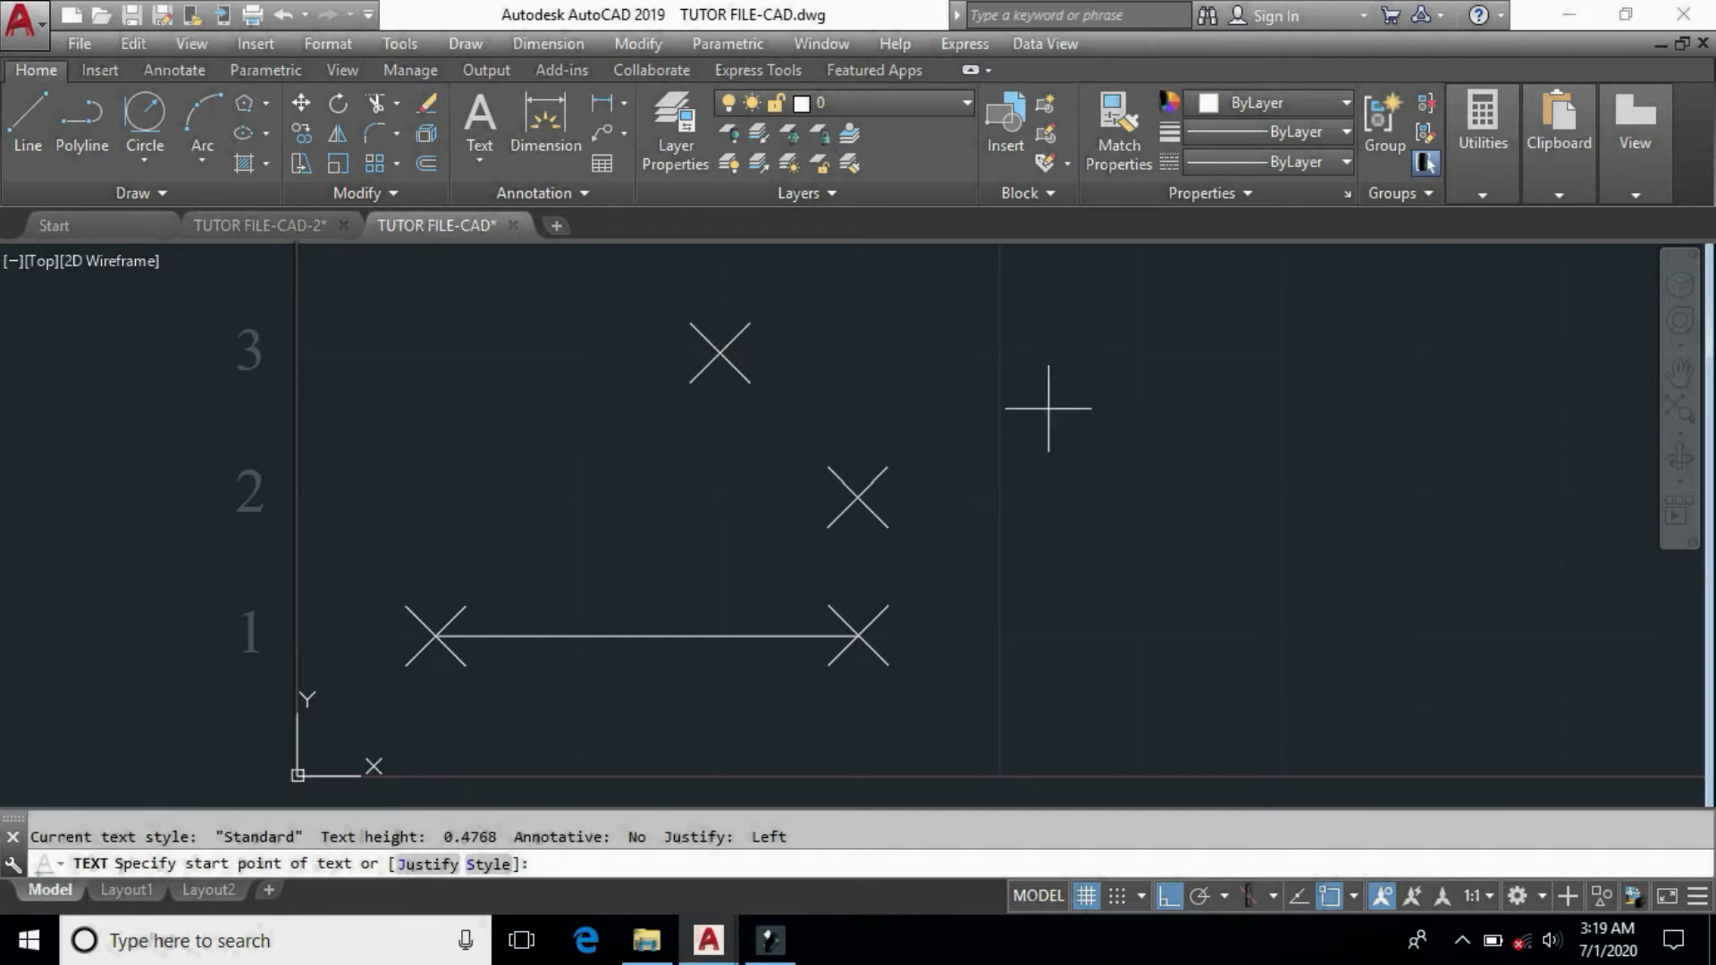
pyautogui.click(1062, 389)
pyautogui.click(1065, 359)
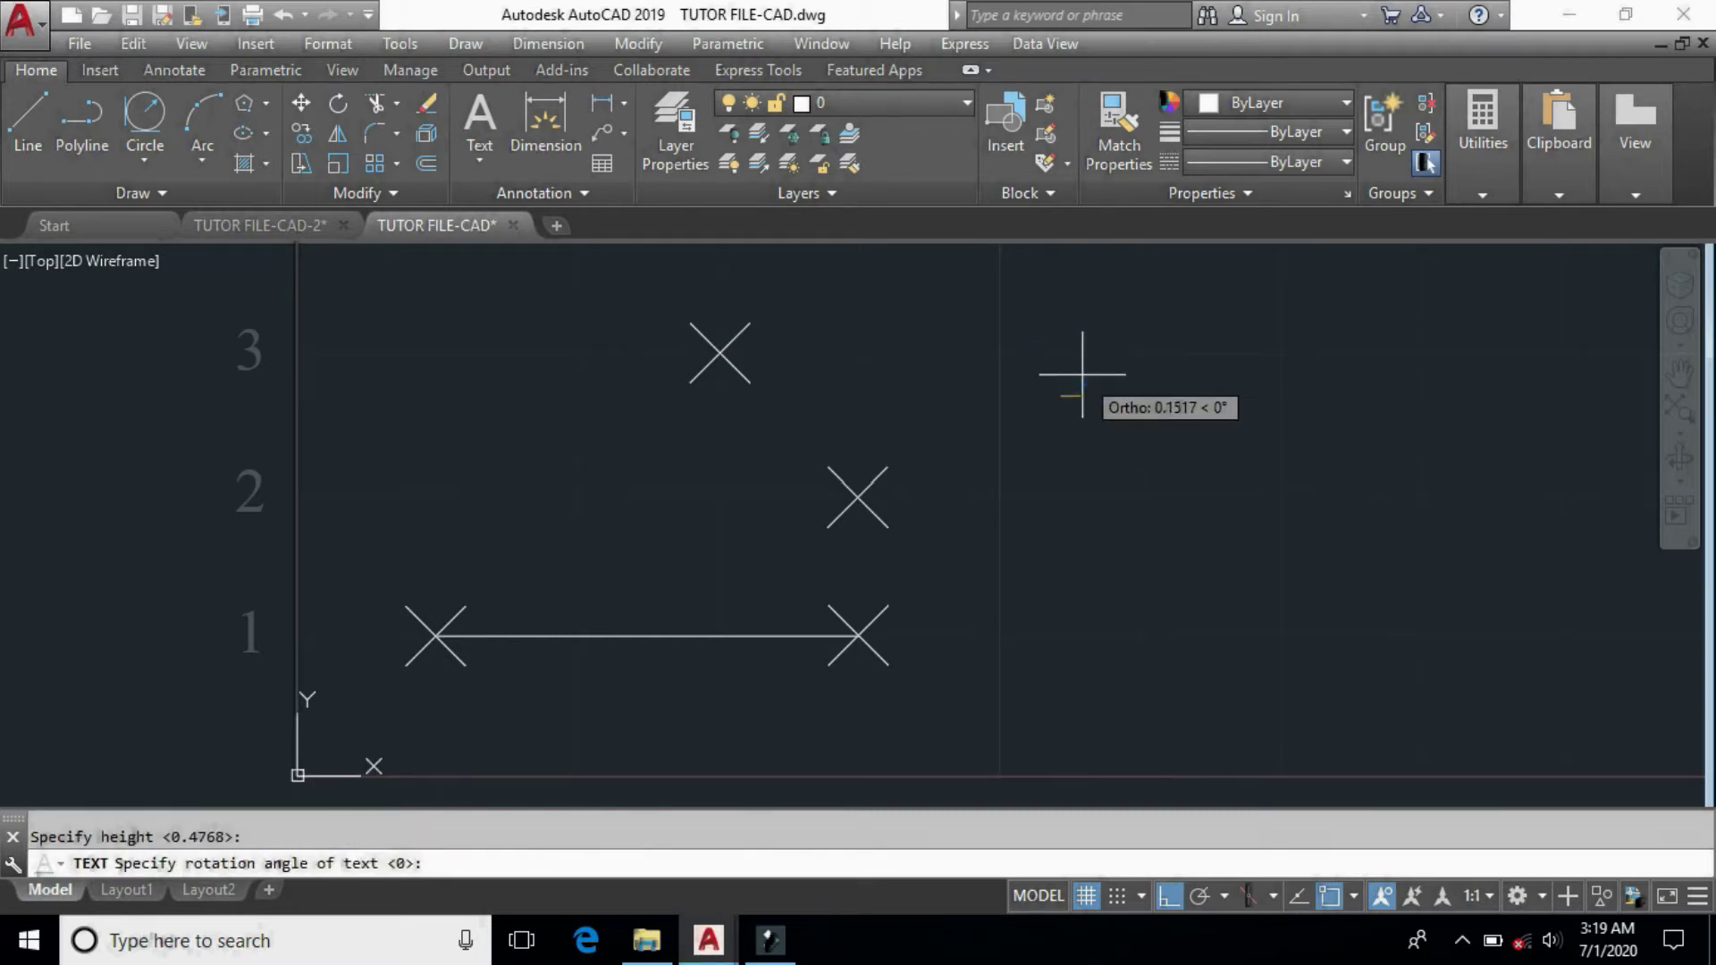
pyautogui.press('Return')
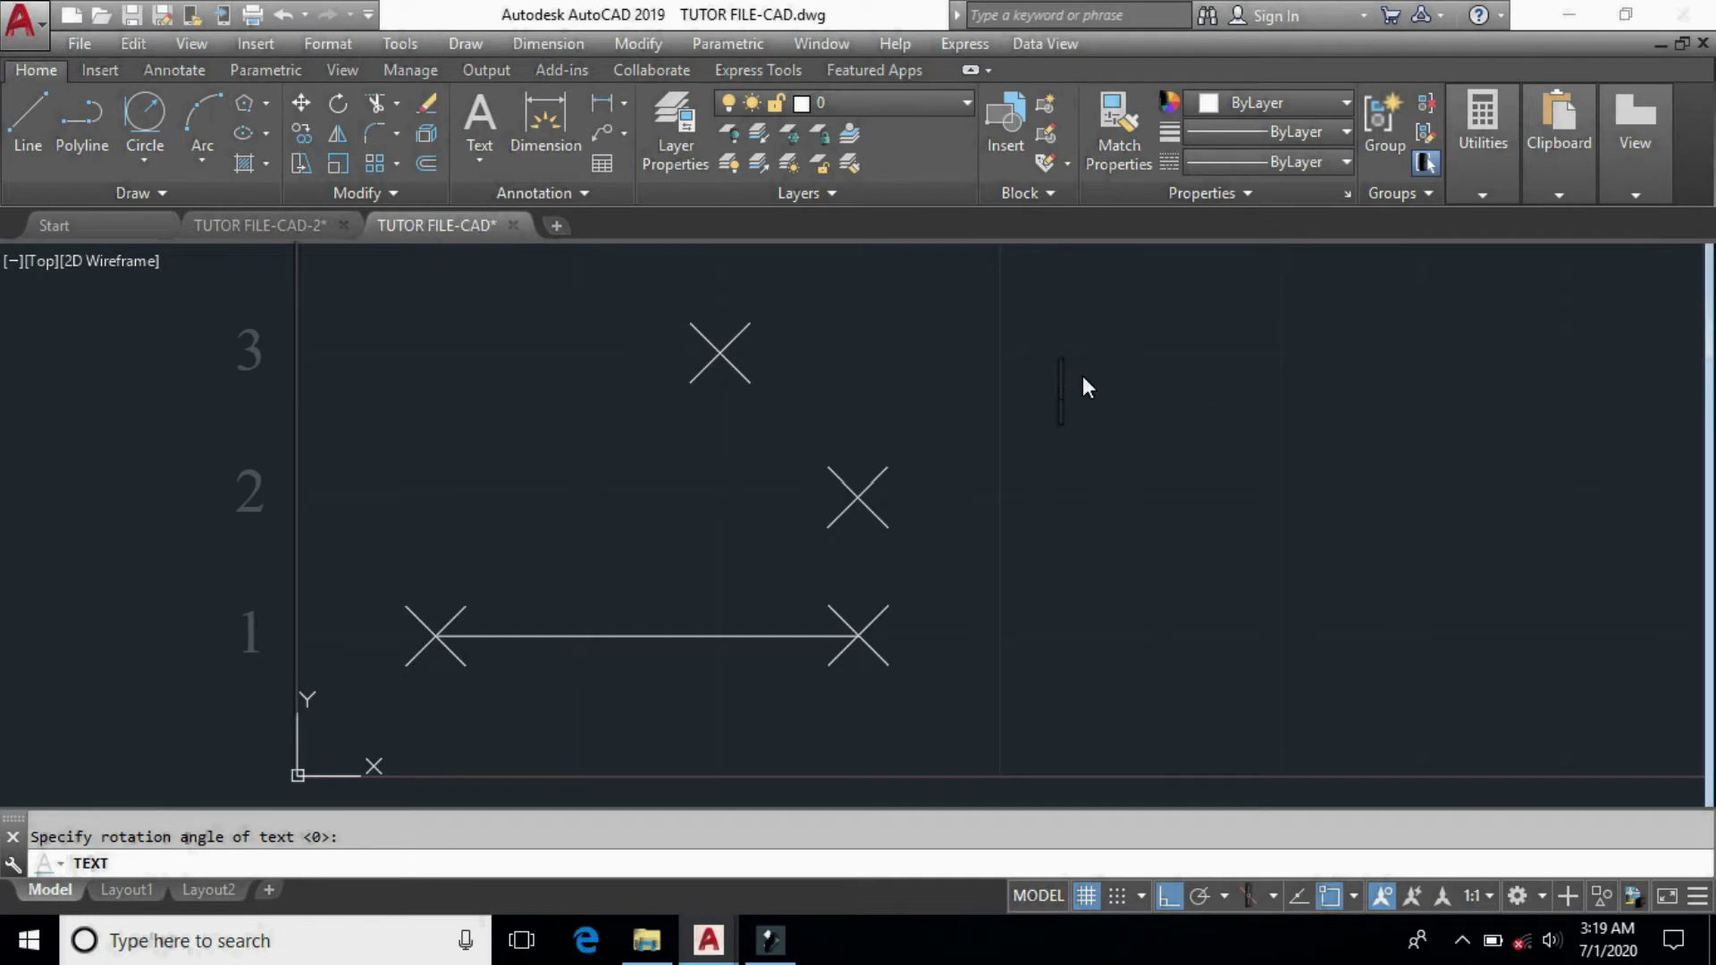
pyautogui.write('@X,')
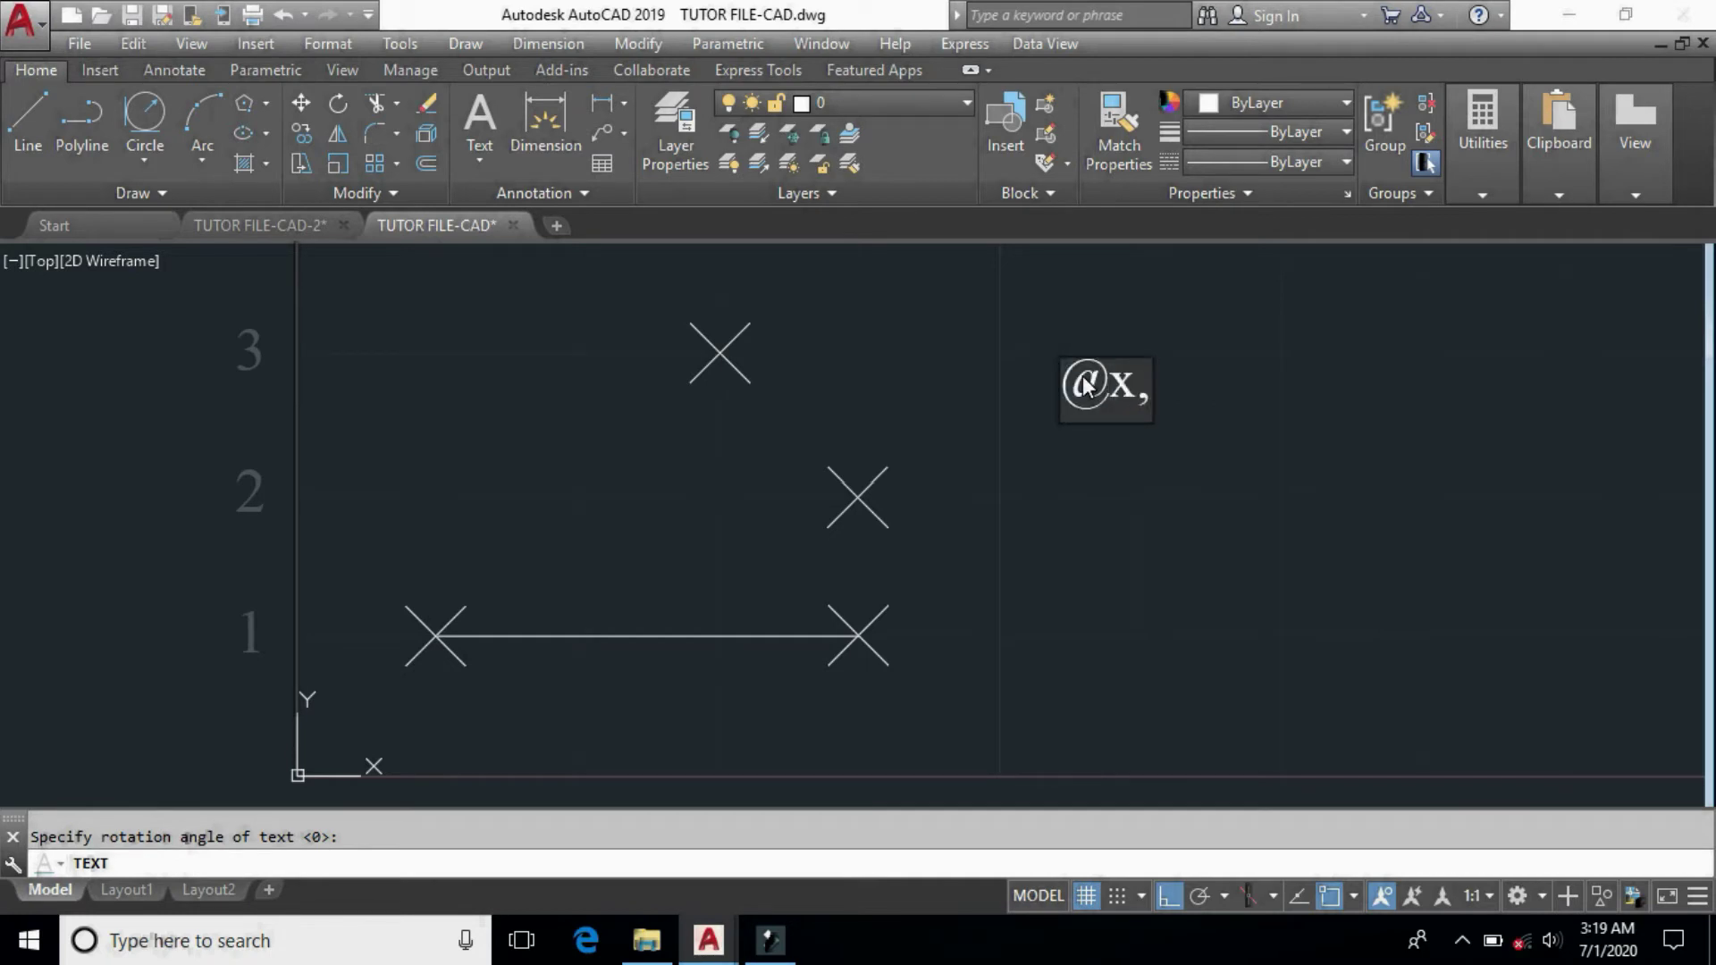
pyautogui.write('y')
pyautogui.press('Return')
pyautogui.press('Return')
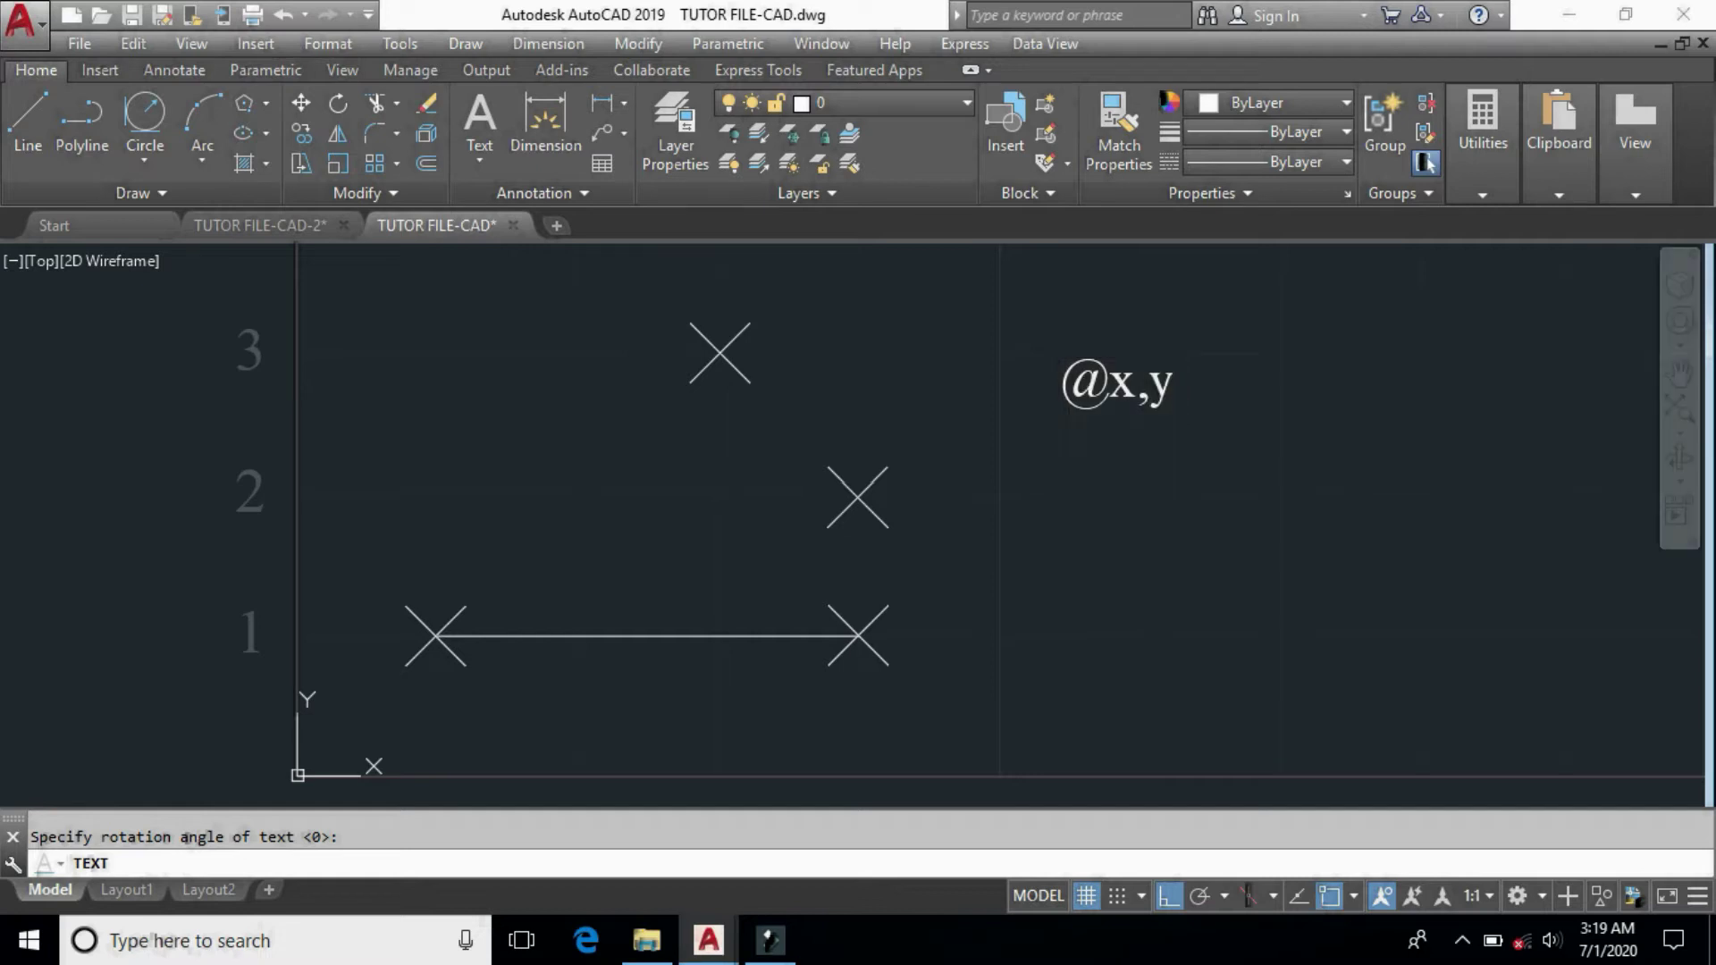
# Erase the existing line from 1,1 to 4,1.
pyautogui.click(749, 569)
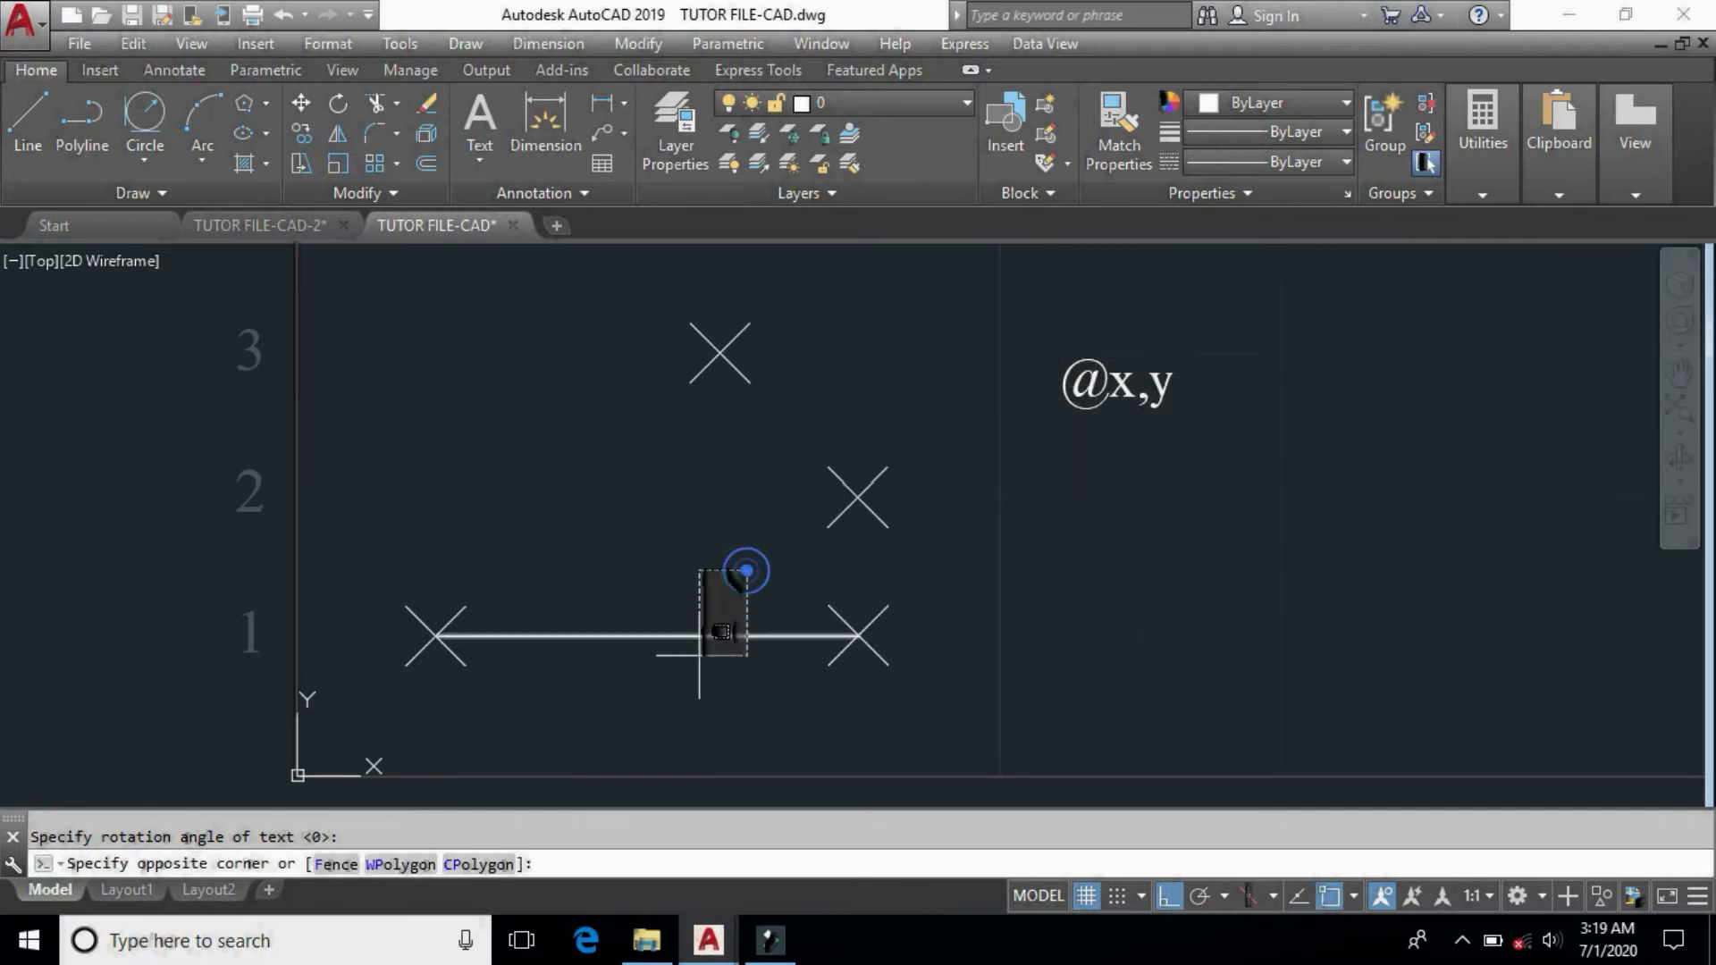
pyautogui.click(690, 667)
pyautogui.press('Delete')
# Redraw the base line from 1,1 using relative input @3,0, ending at 4,1.
pyautogui.write('l')
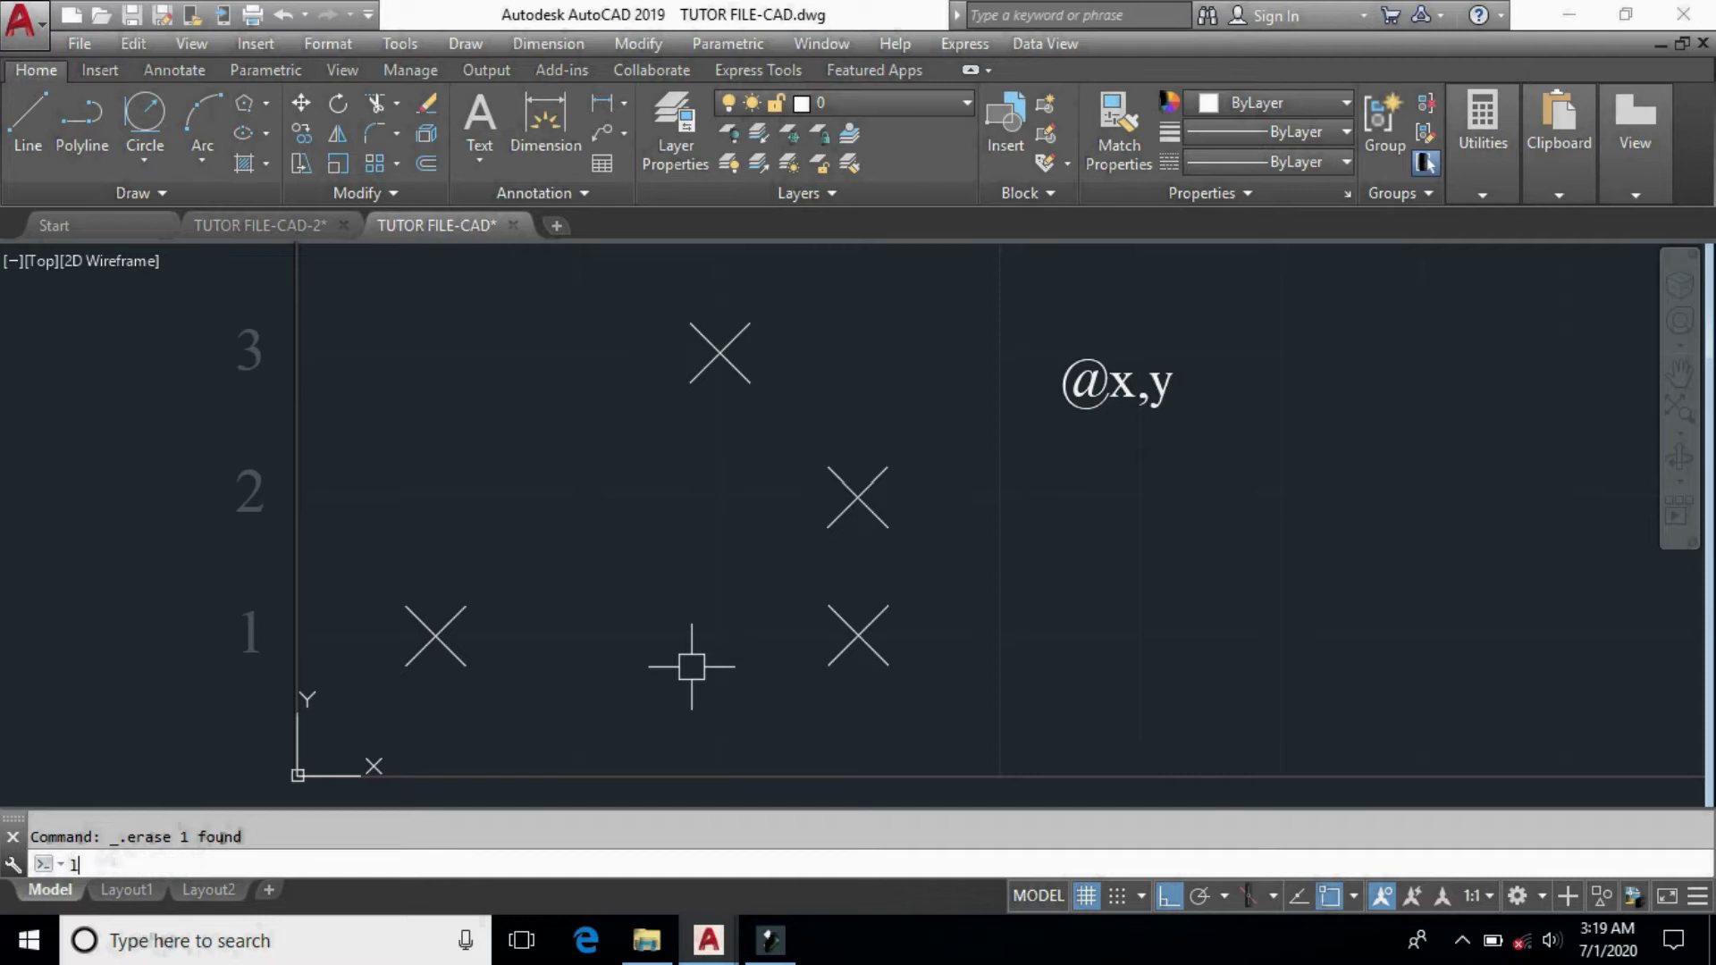
pyautogui.press('Return')
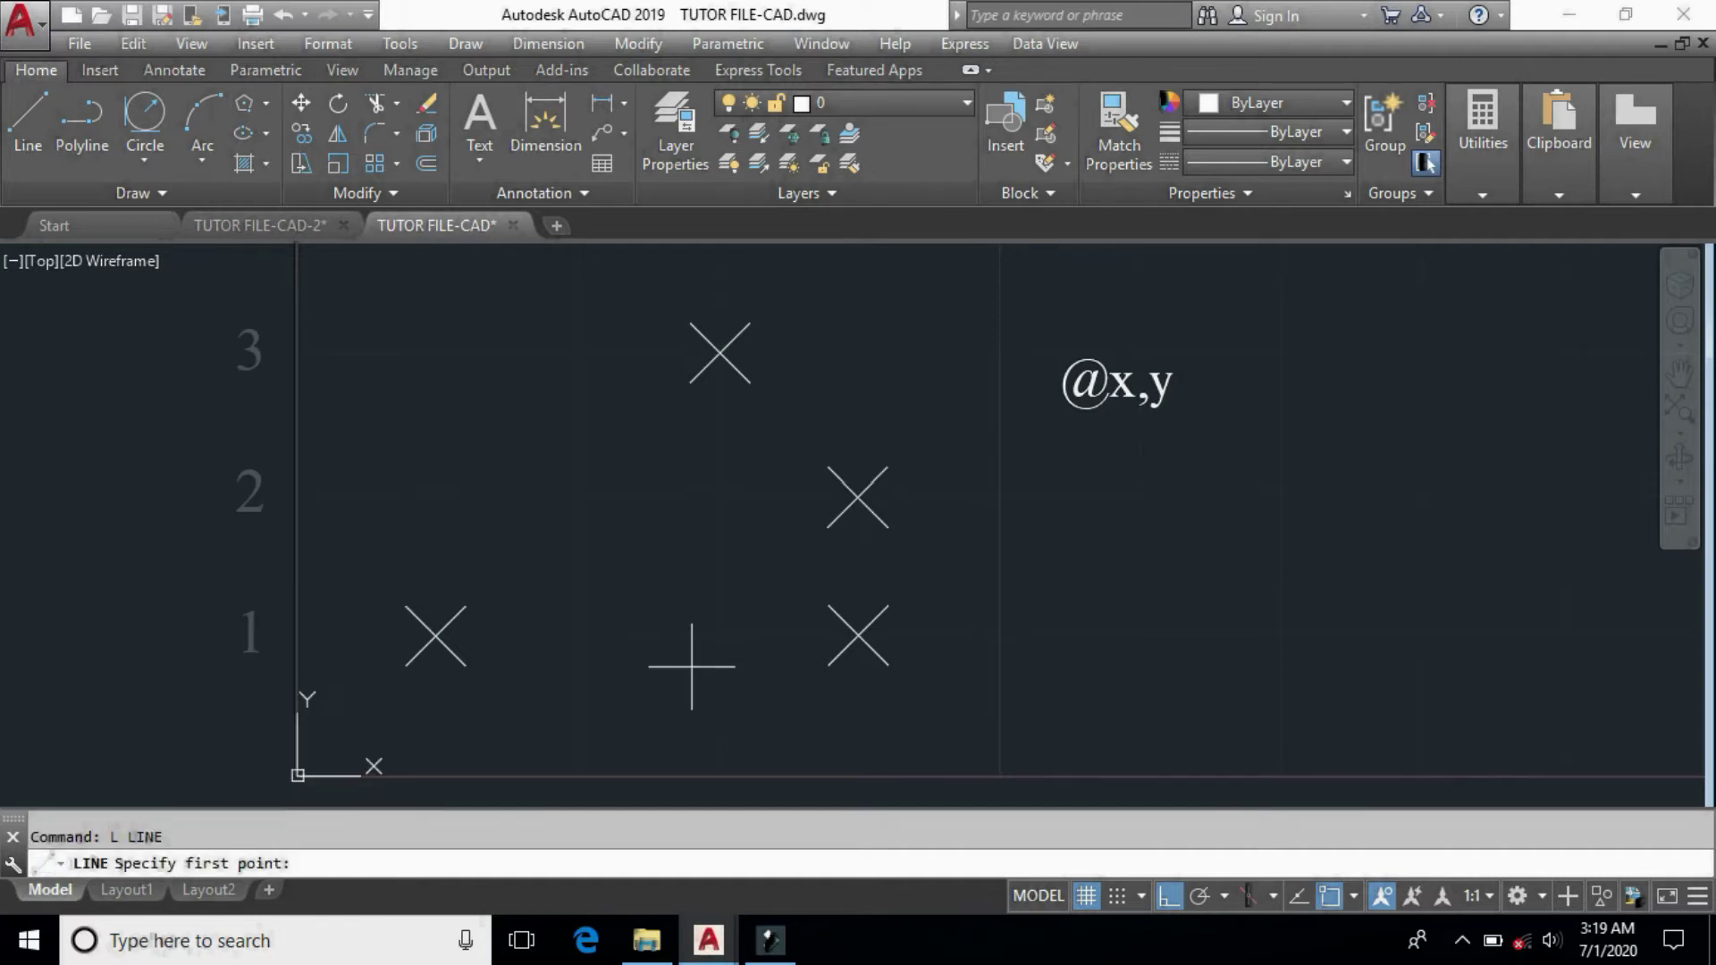
pyautogui.write('1,1')
pyautogui.press('Return')
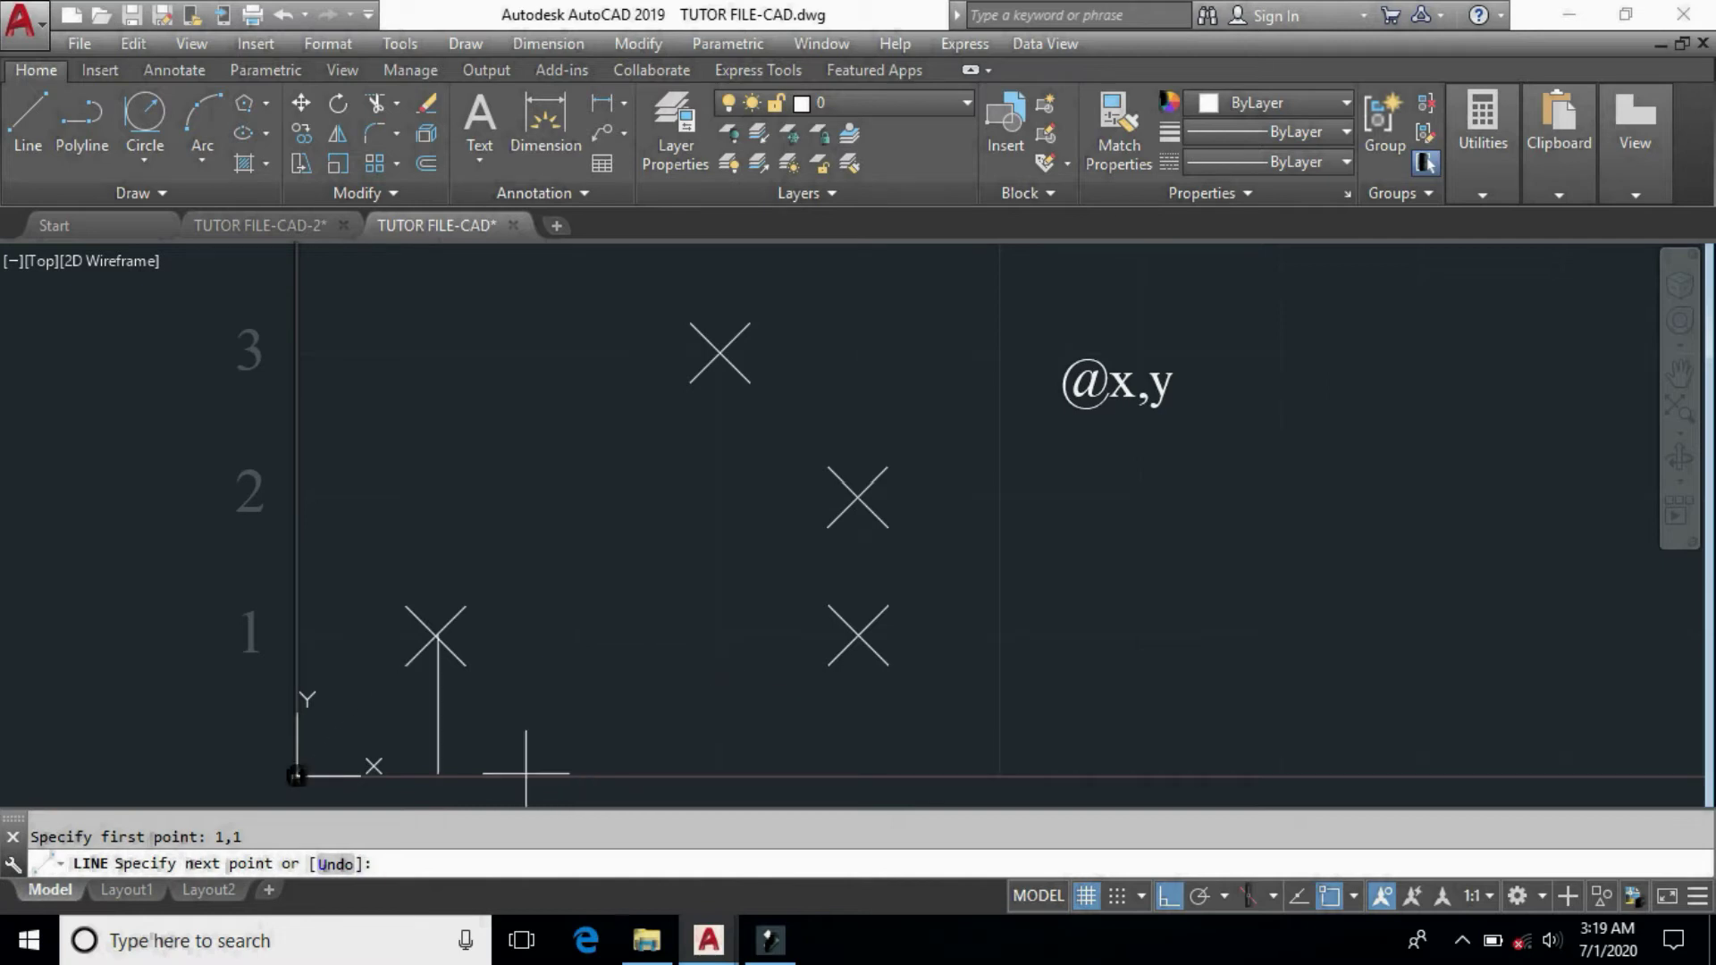
pyautogui.press('F8')
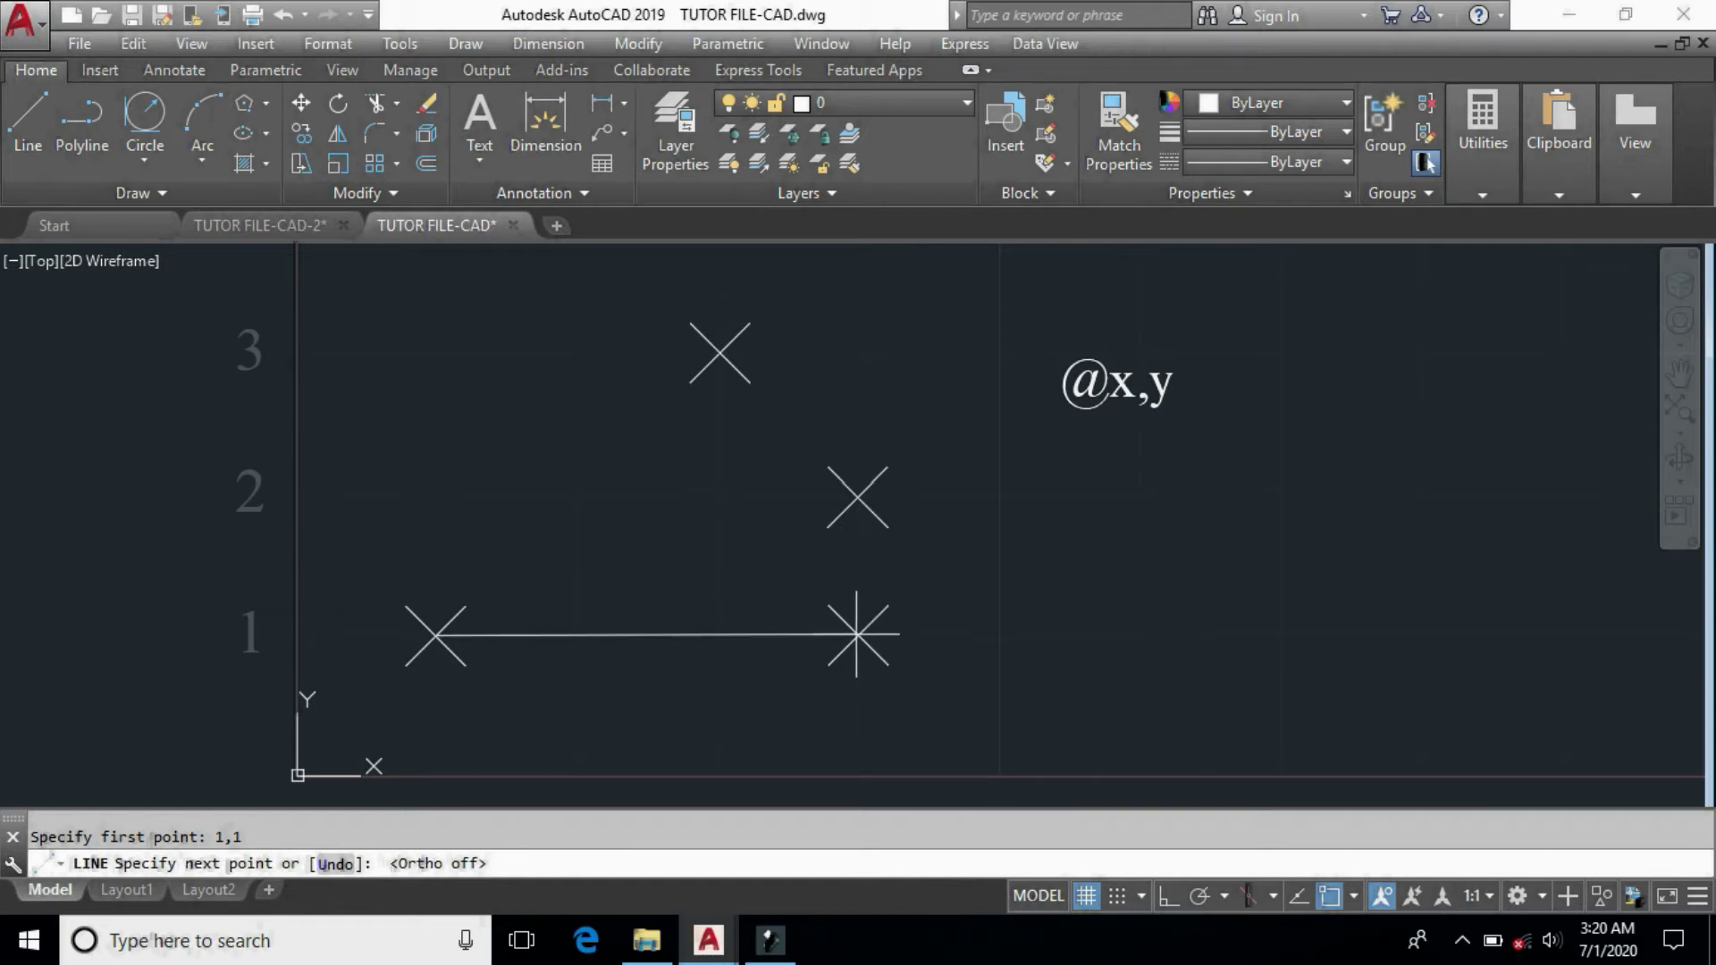
pyautogui.press('F8')
pyautogui.write('@')
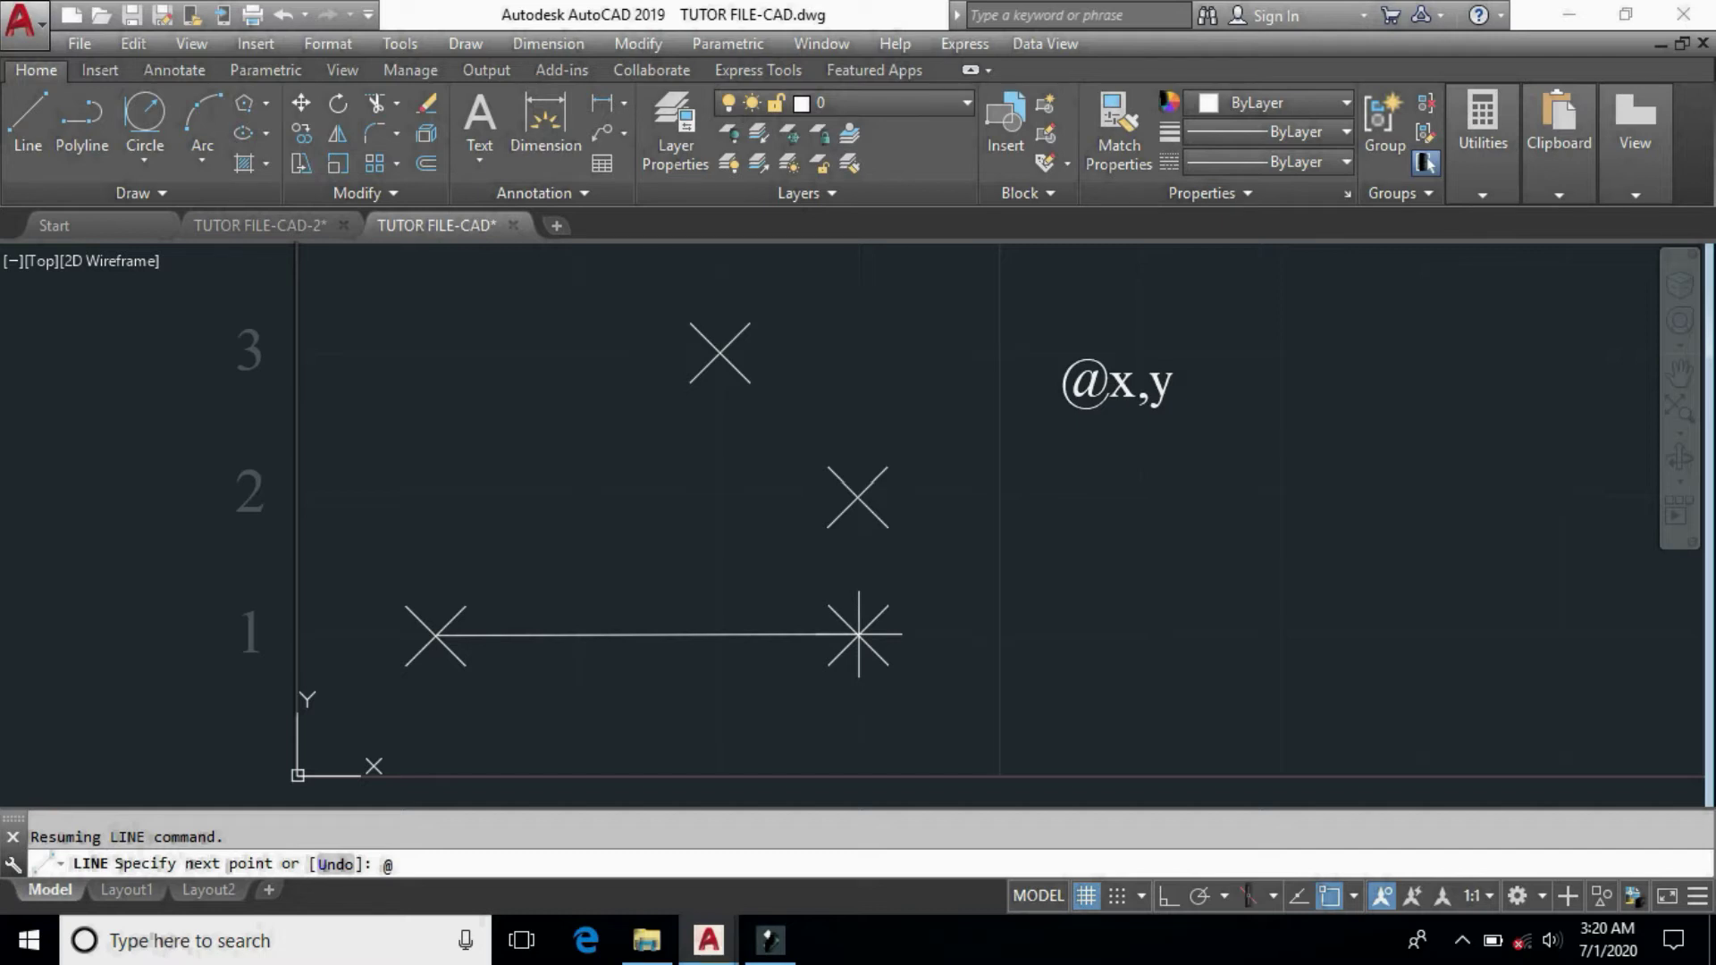
pyautogui.write('3,0')
pyautogui.press('Return')
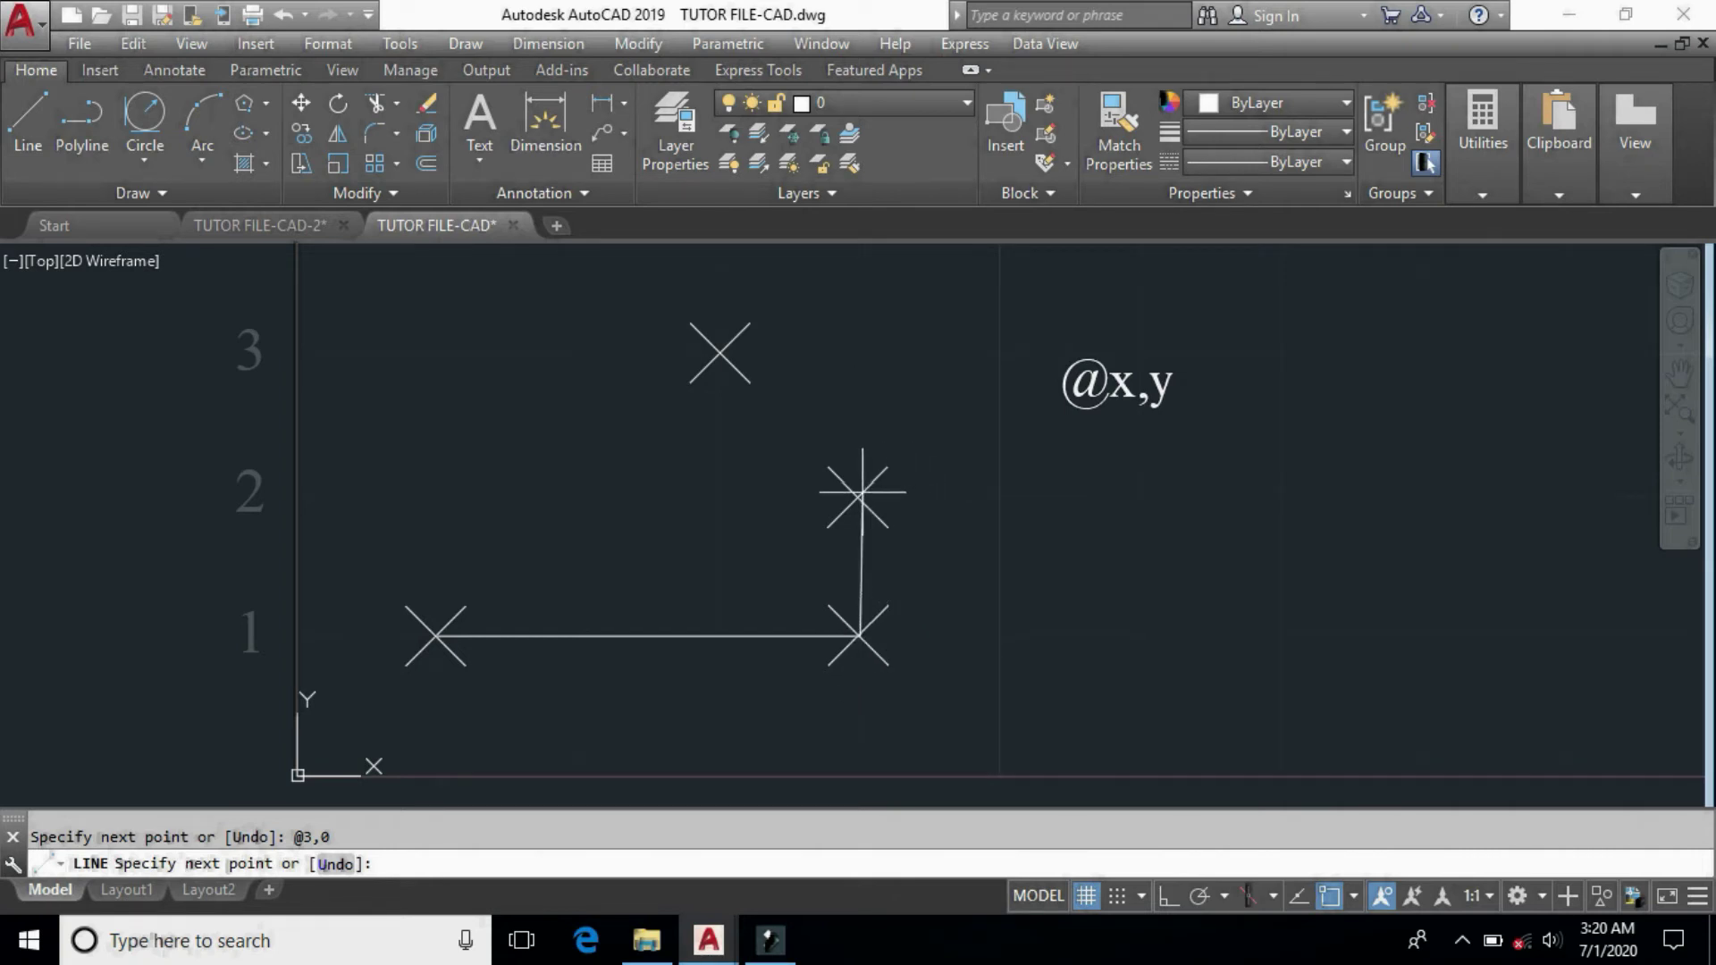
# Continue the line with relative input @0,1, rising from 4,1 to 4,2.
pyautogui.write('@')
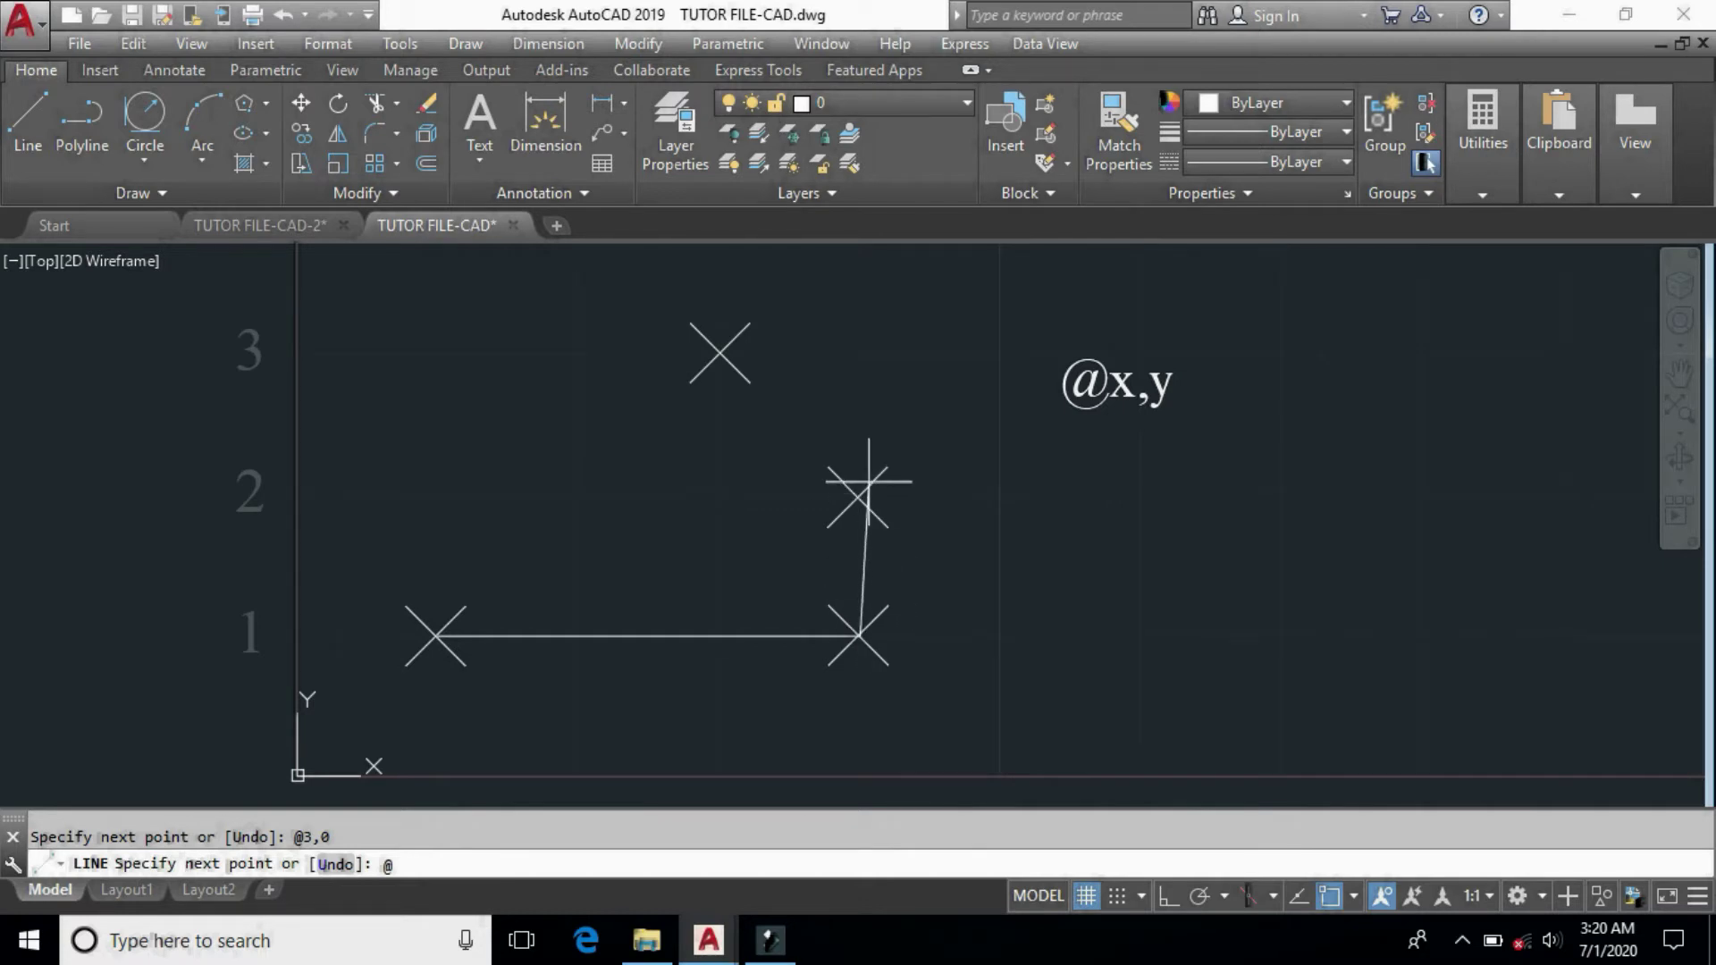
pyautogui.moveTo(873, 740); pyautogui.dragTo(870, 655, button='middle')
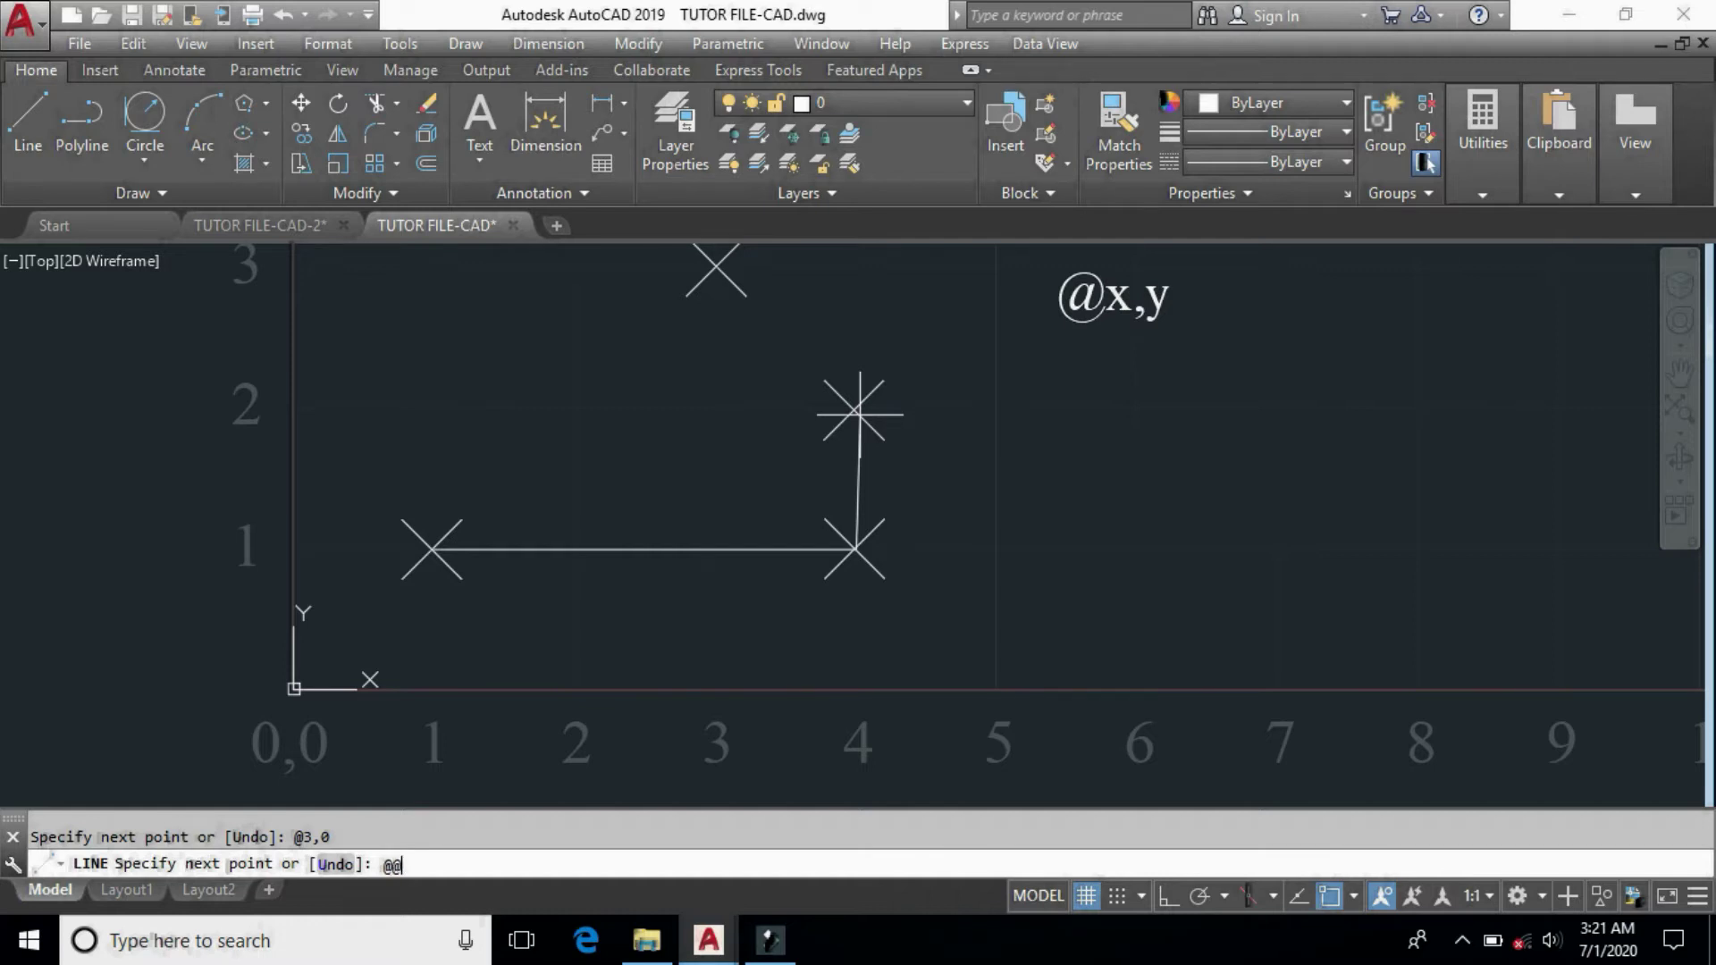
pyautogui.press('BackSpace')
pyautogui.write('0,1')
pyautogui.press('Return')
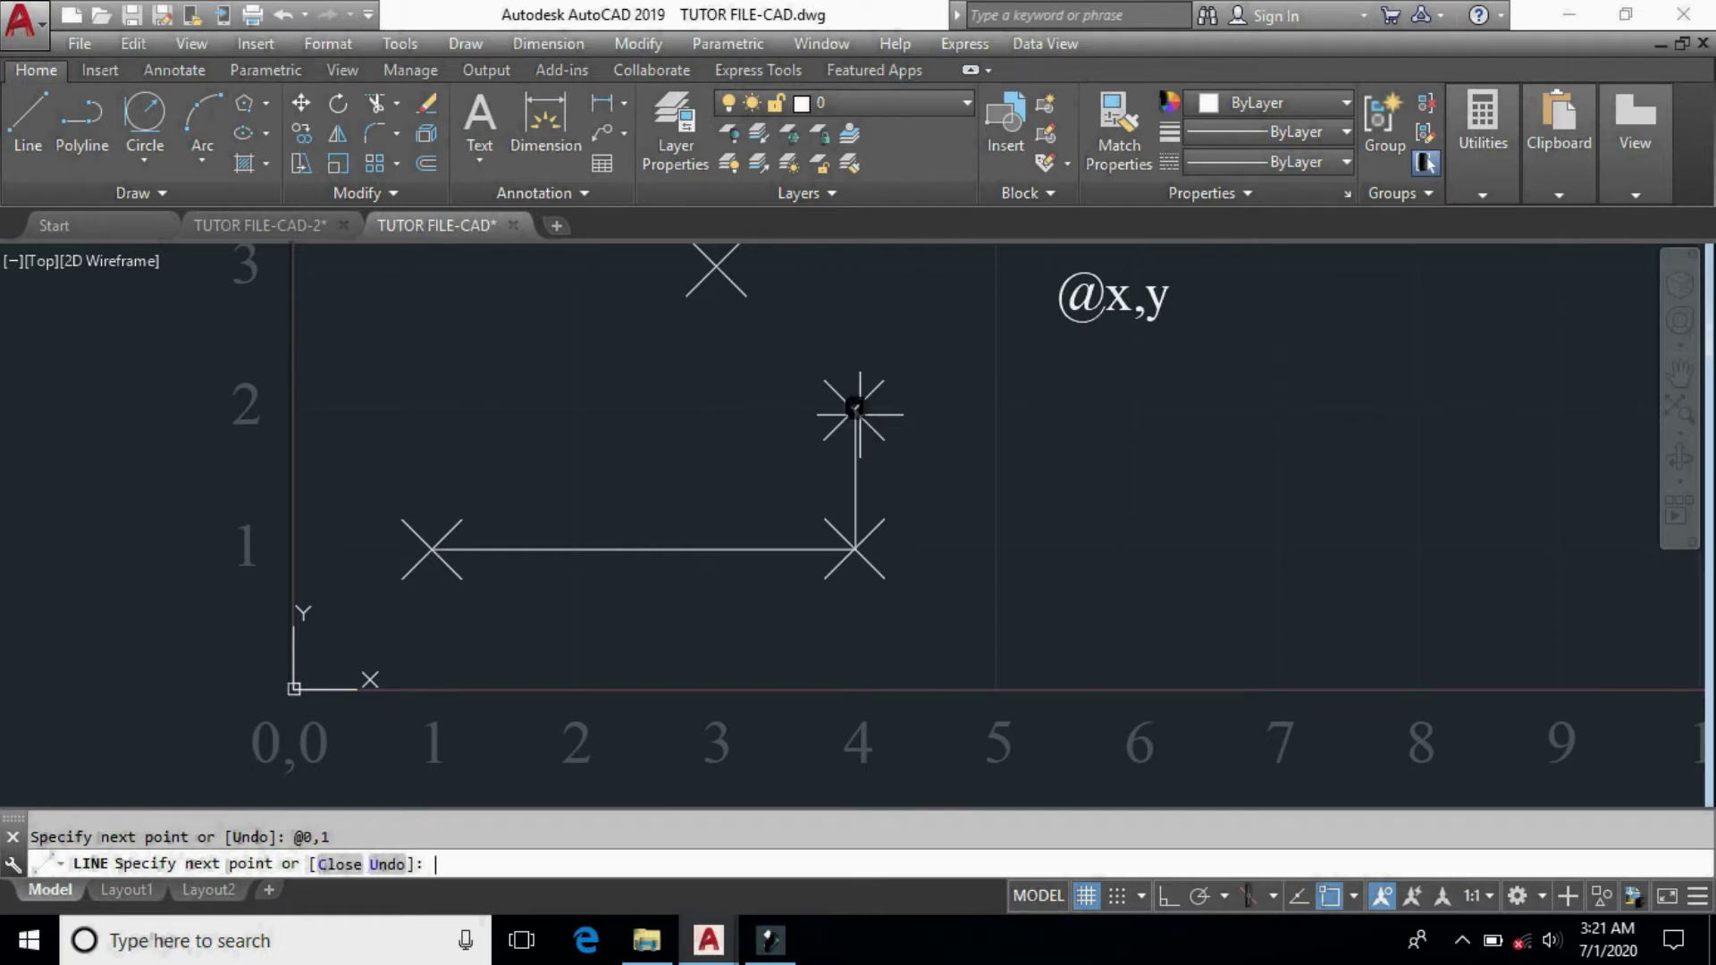
pyautogui.moveTo(945, 434)
pyautogui.mouseDown(button='middle')
pyautogui.moveTo(959, 547)
pyautogui.moveTo(939, 550)
pyautogui.mouseUp(button='middle')
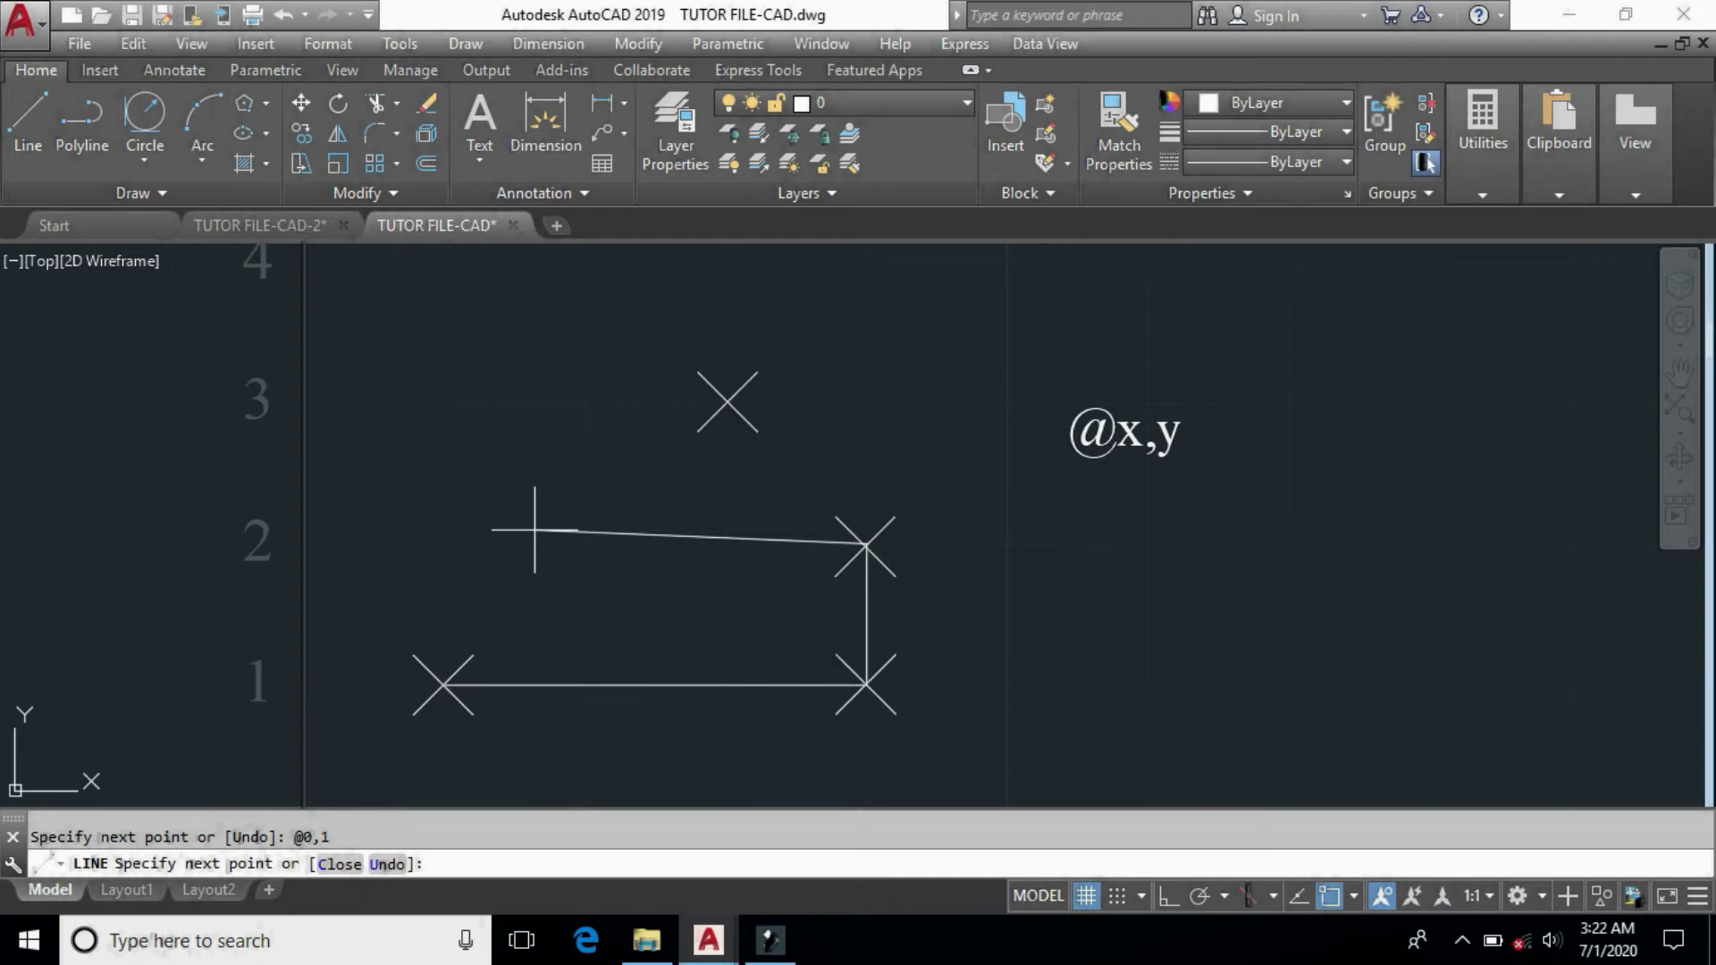
# Add the diagonal @-1,1 up to 3,3 and the leftward segment @-3,0.
pyautogui.write('@')
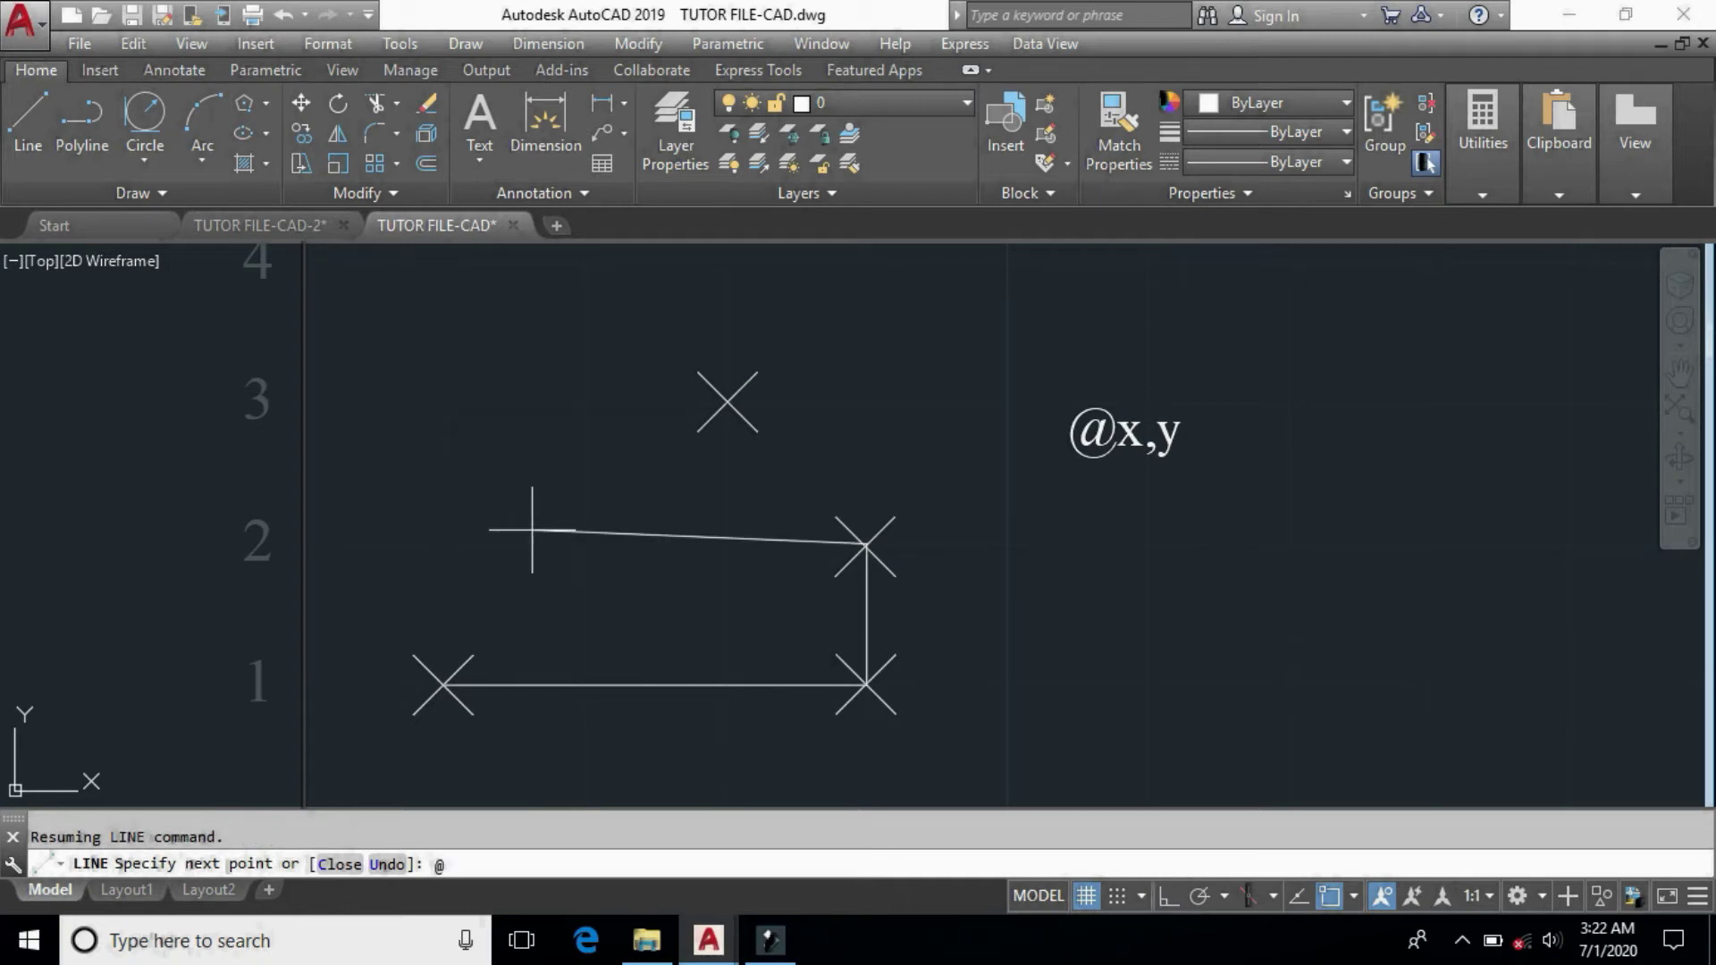
pyautogui.write('-1,1')
pyautogui.press('Return')
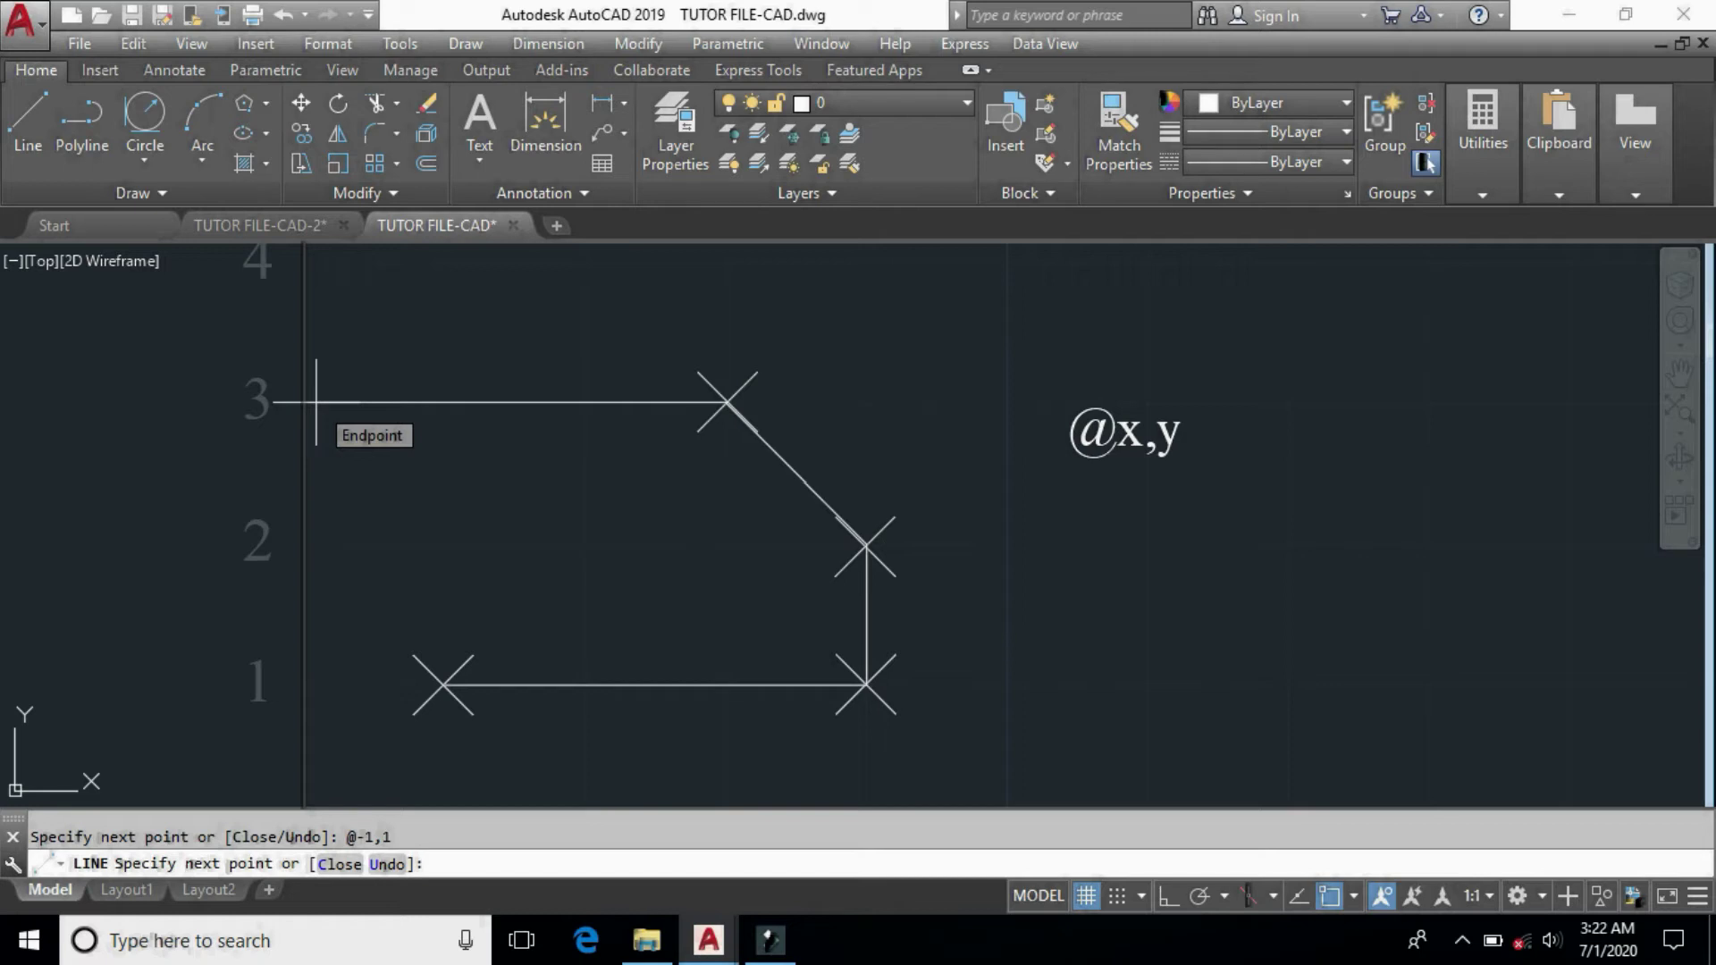
pyautogui.write('@')
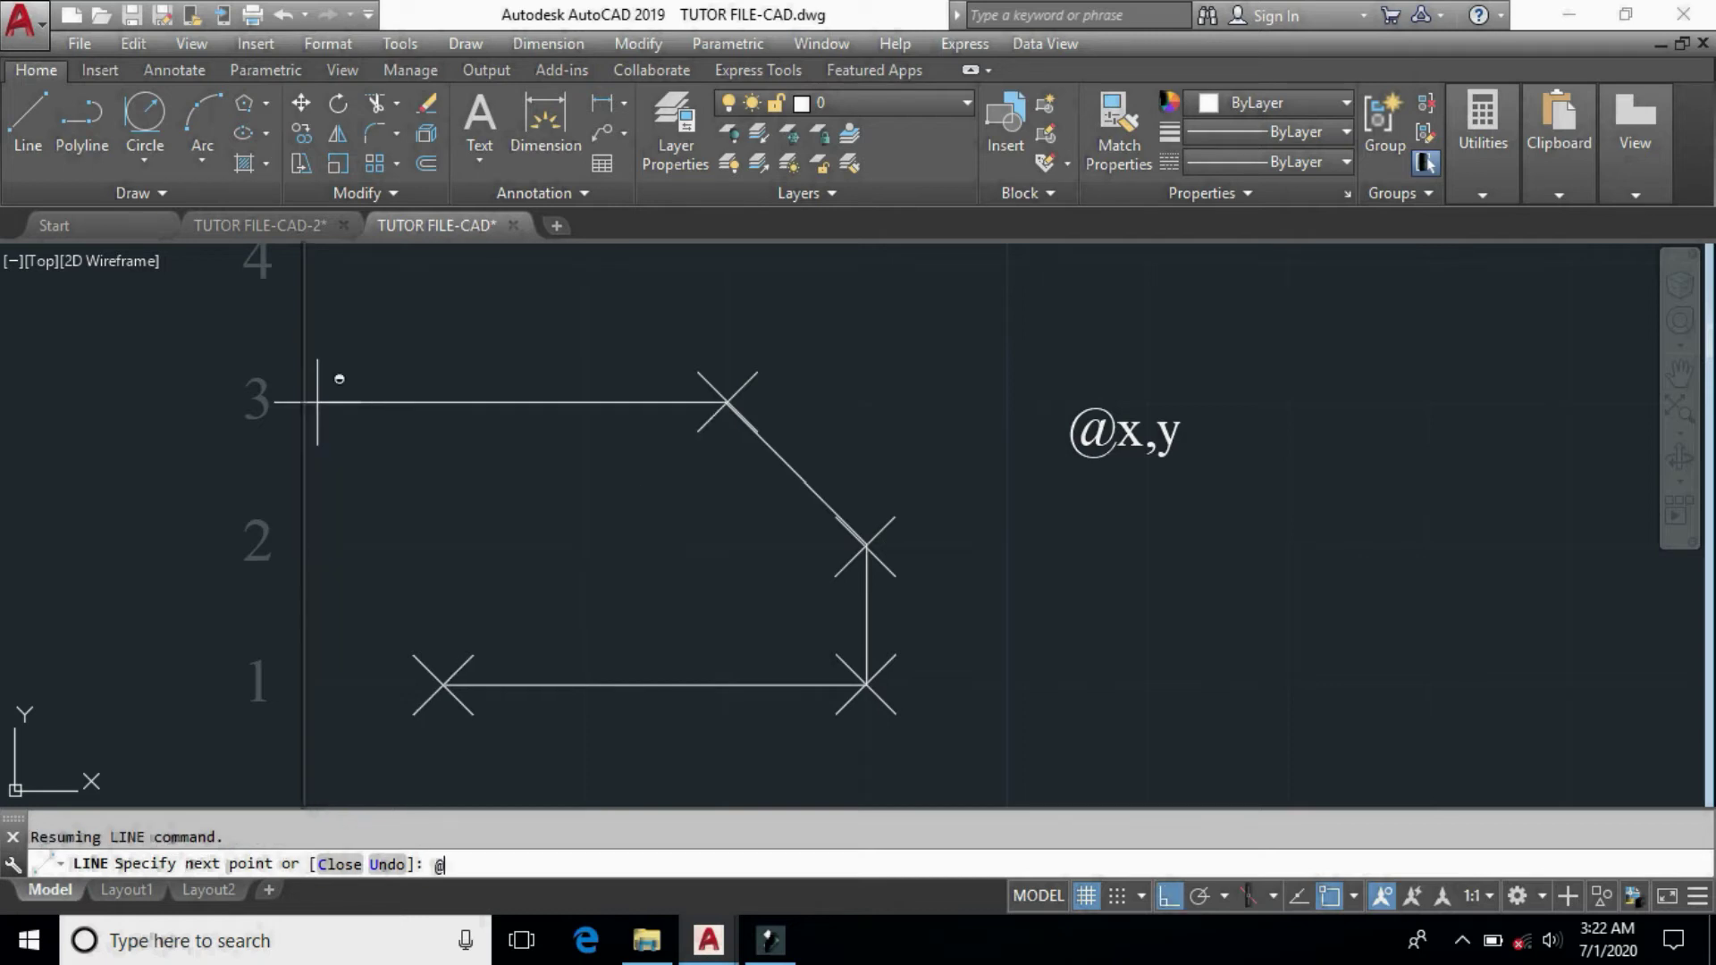
pyautogui.write('-3')
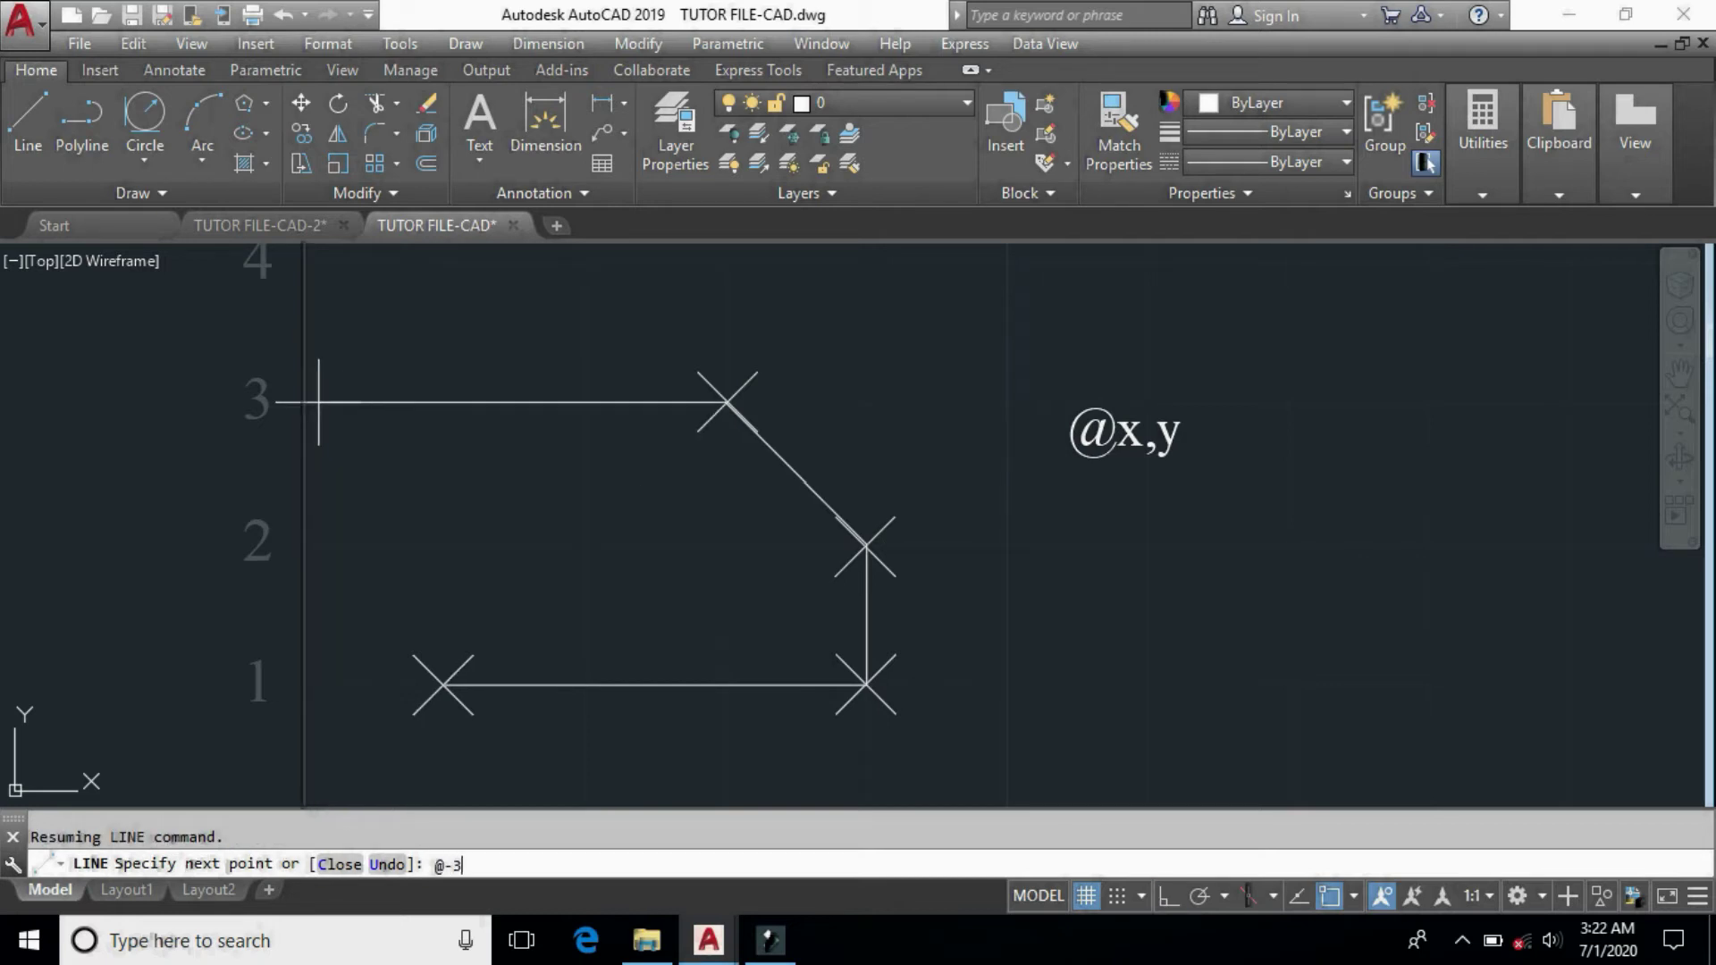
pyautogui.write(',0')
pyautogui.press('Return')
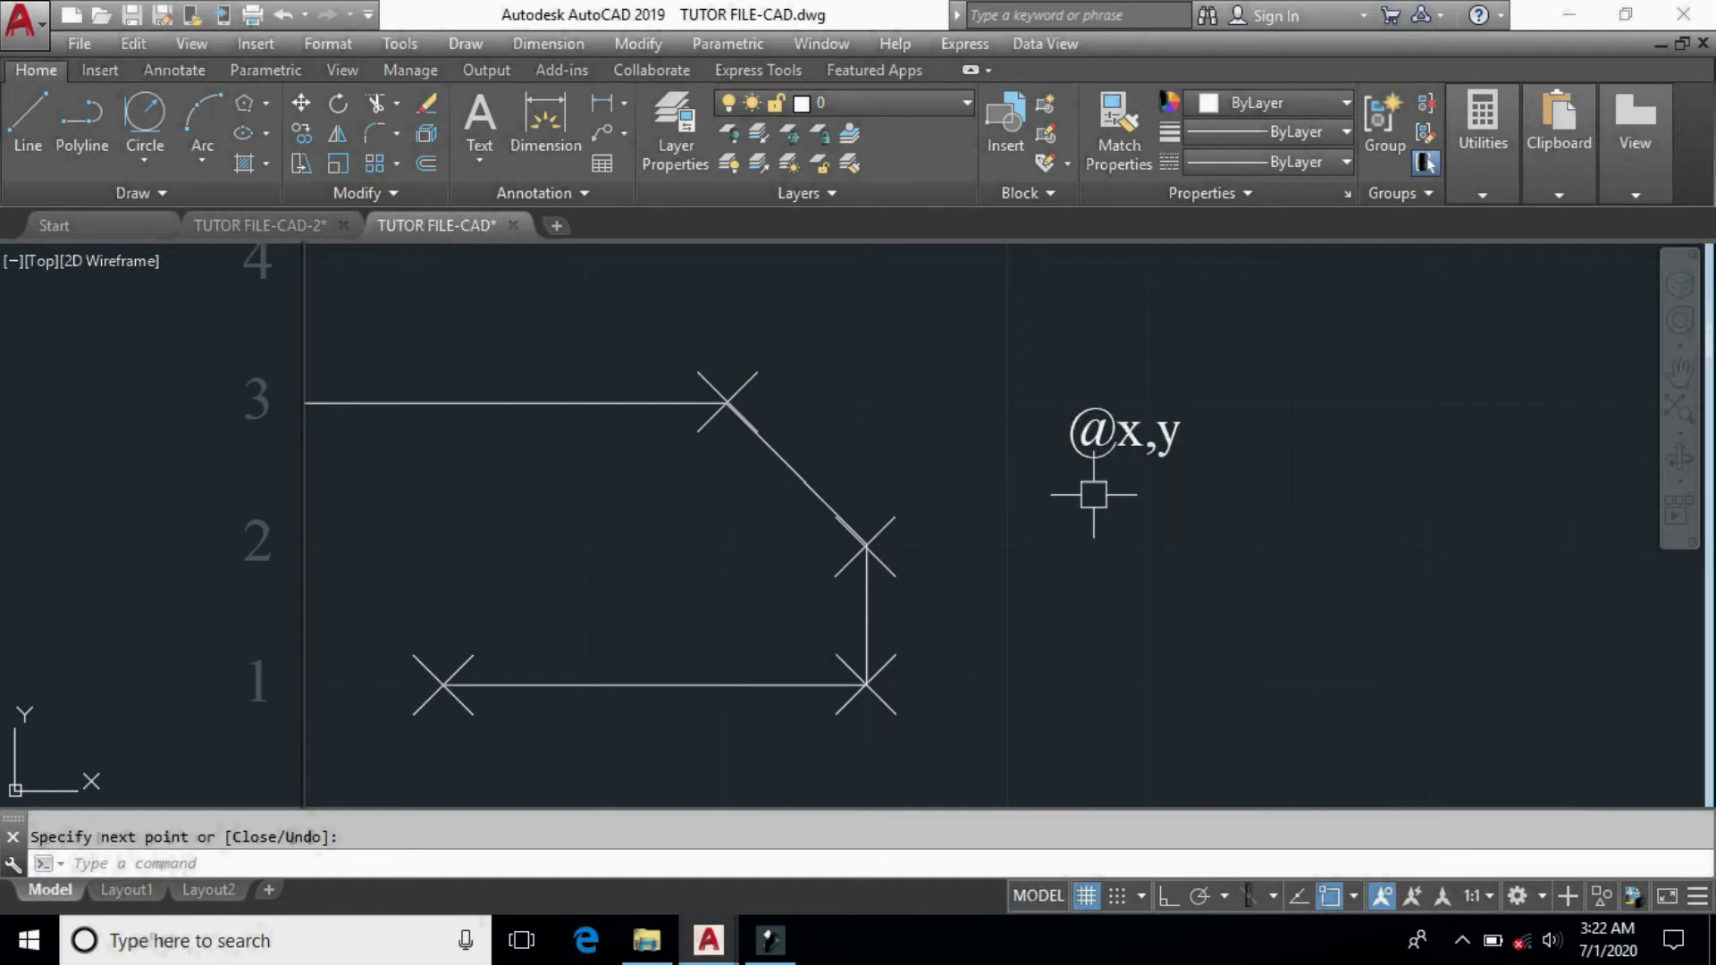
# Copy the @x,y label to a spot directly below the original.
pyautogui.moveTo(1111, 556); pyautogui.dragTo(996, 522, button='middle')
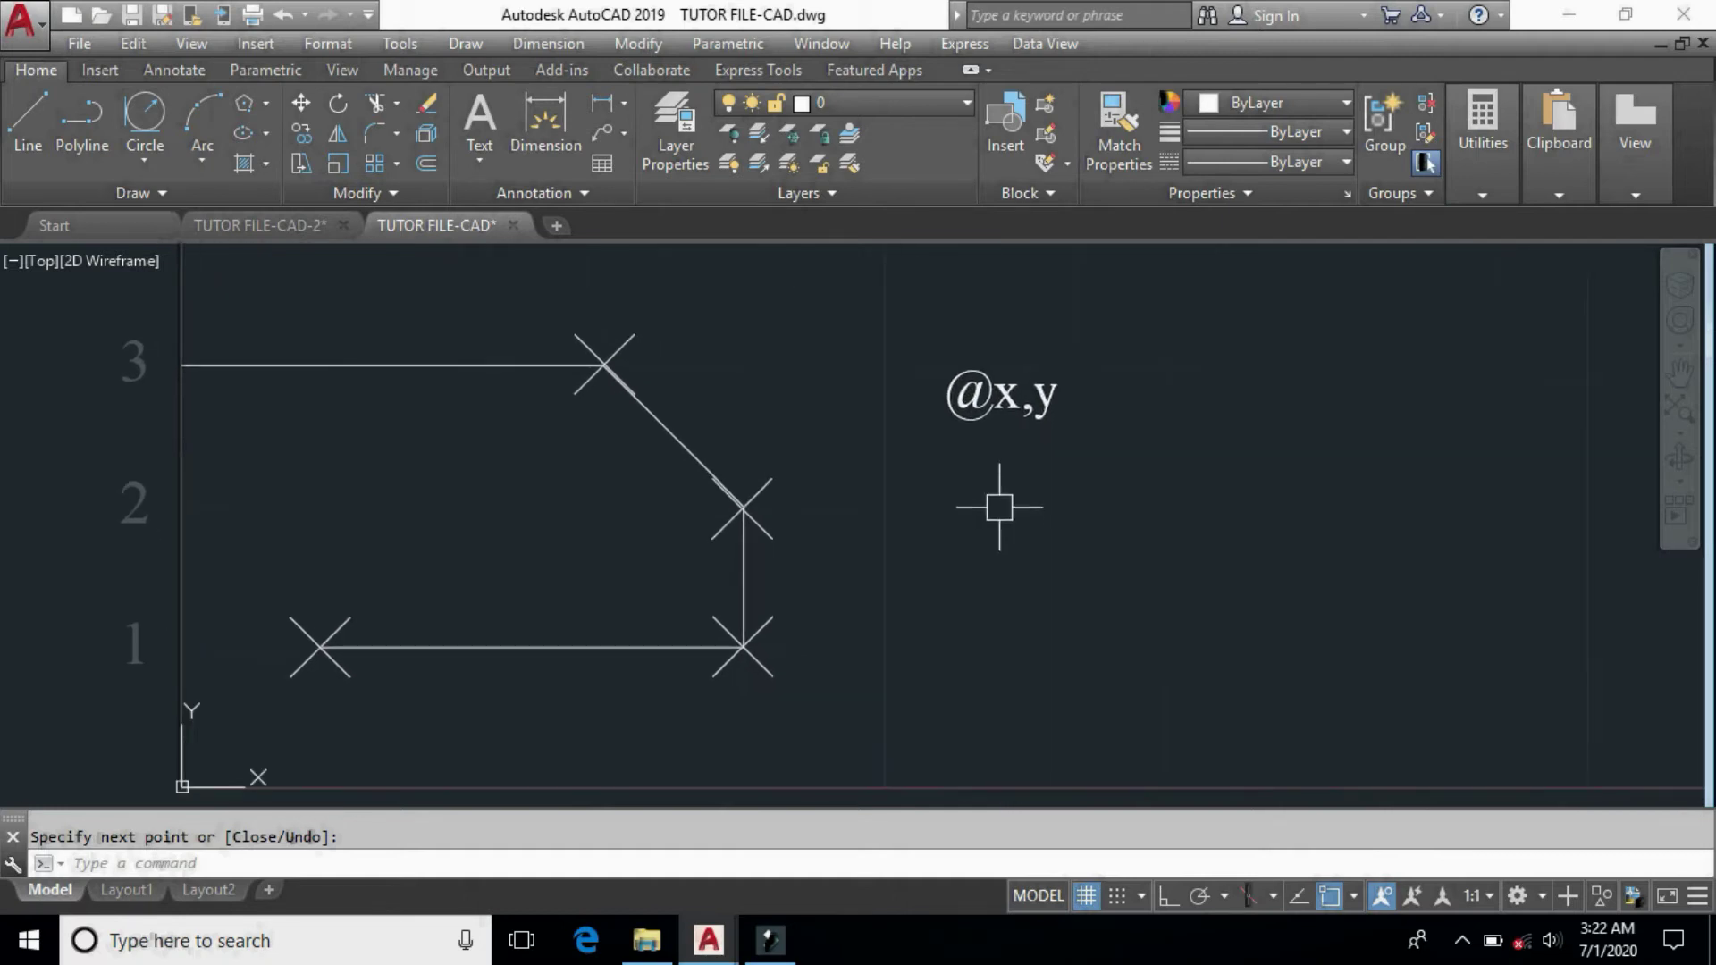
pyautogui.press('Escape')
pyautogui.click(1005, 399)
pyautogui.write('c')
pyautogui.press('Return')
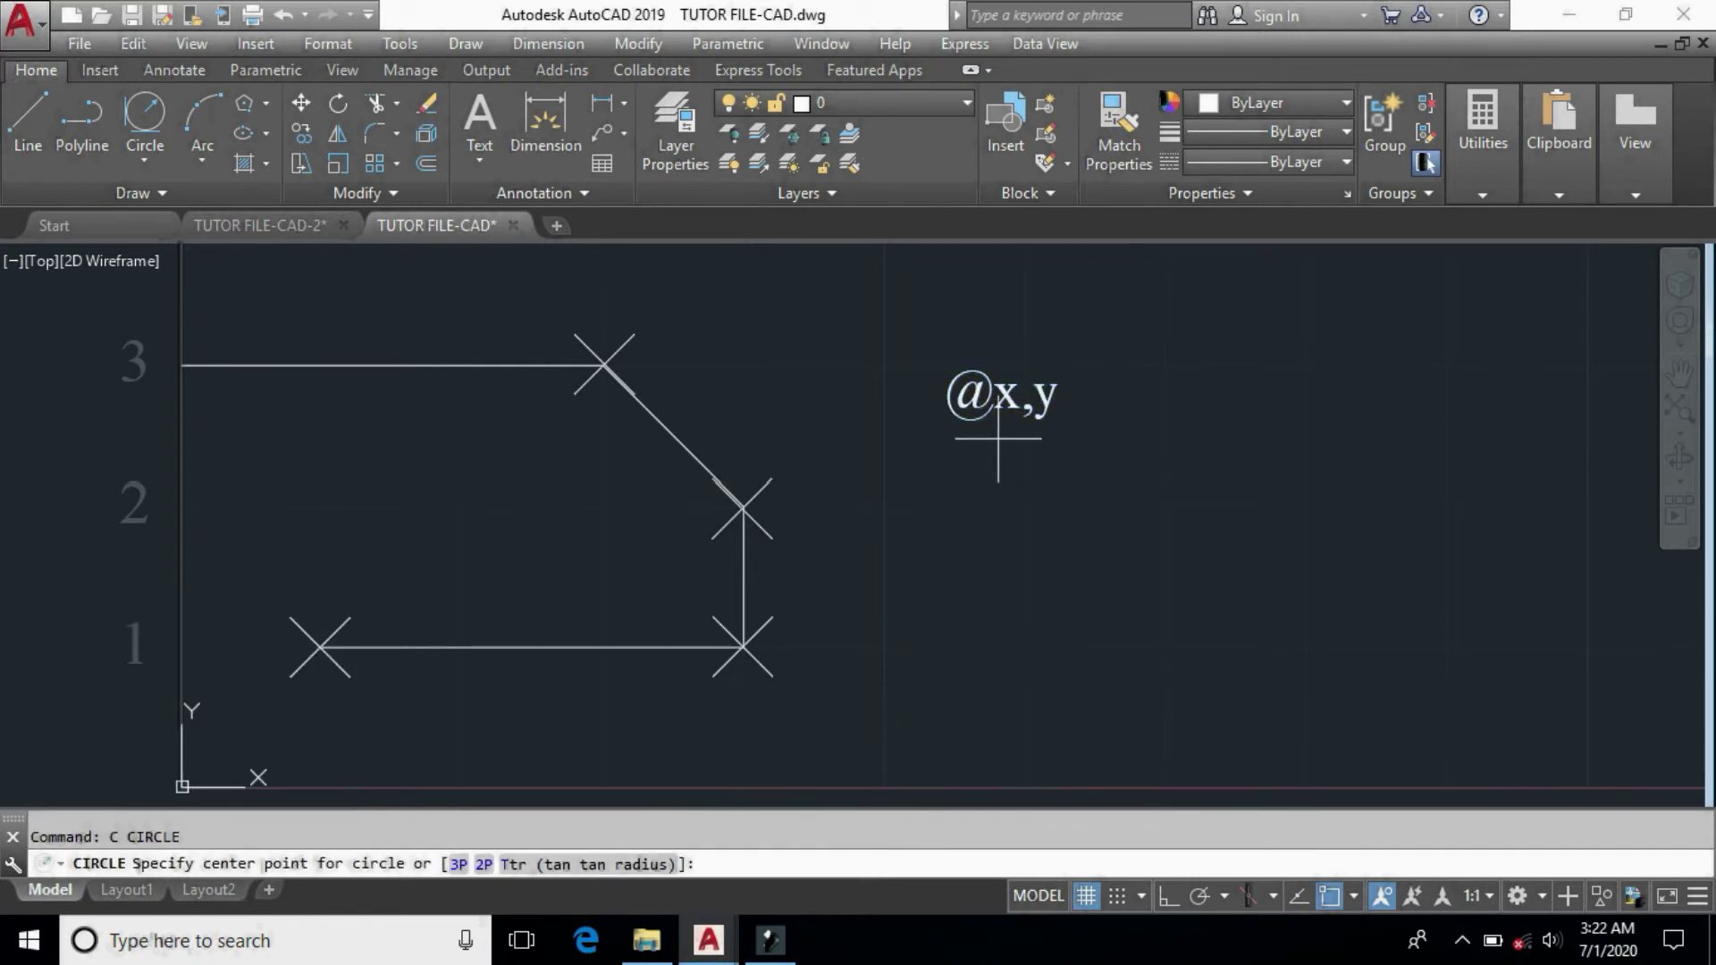
pyautogui.press('Escape')
pyautogui.write('c')
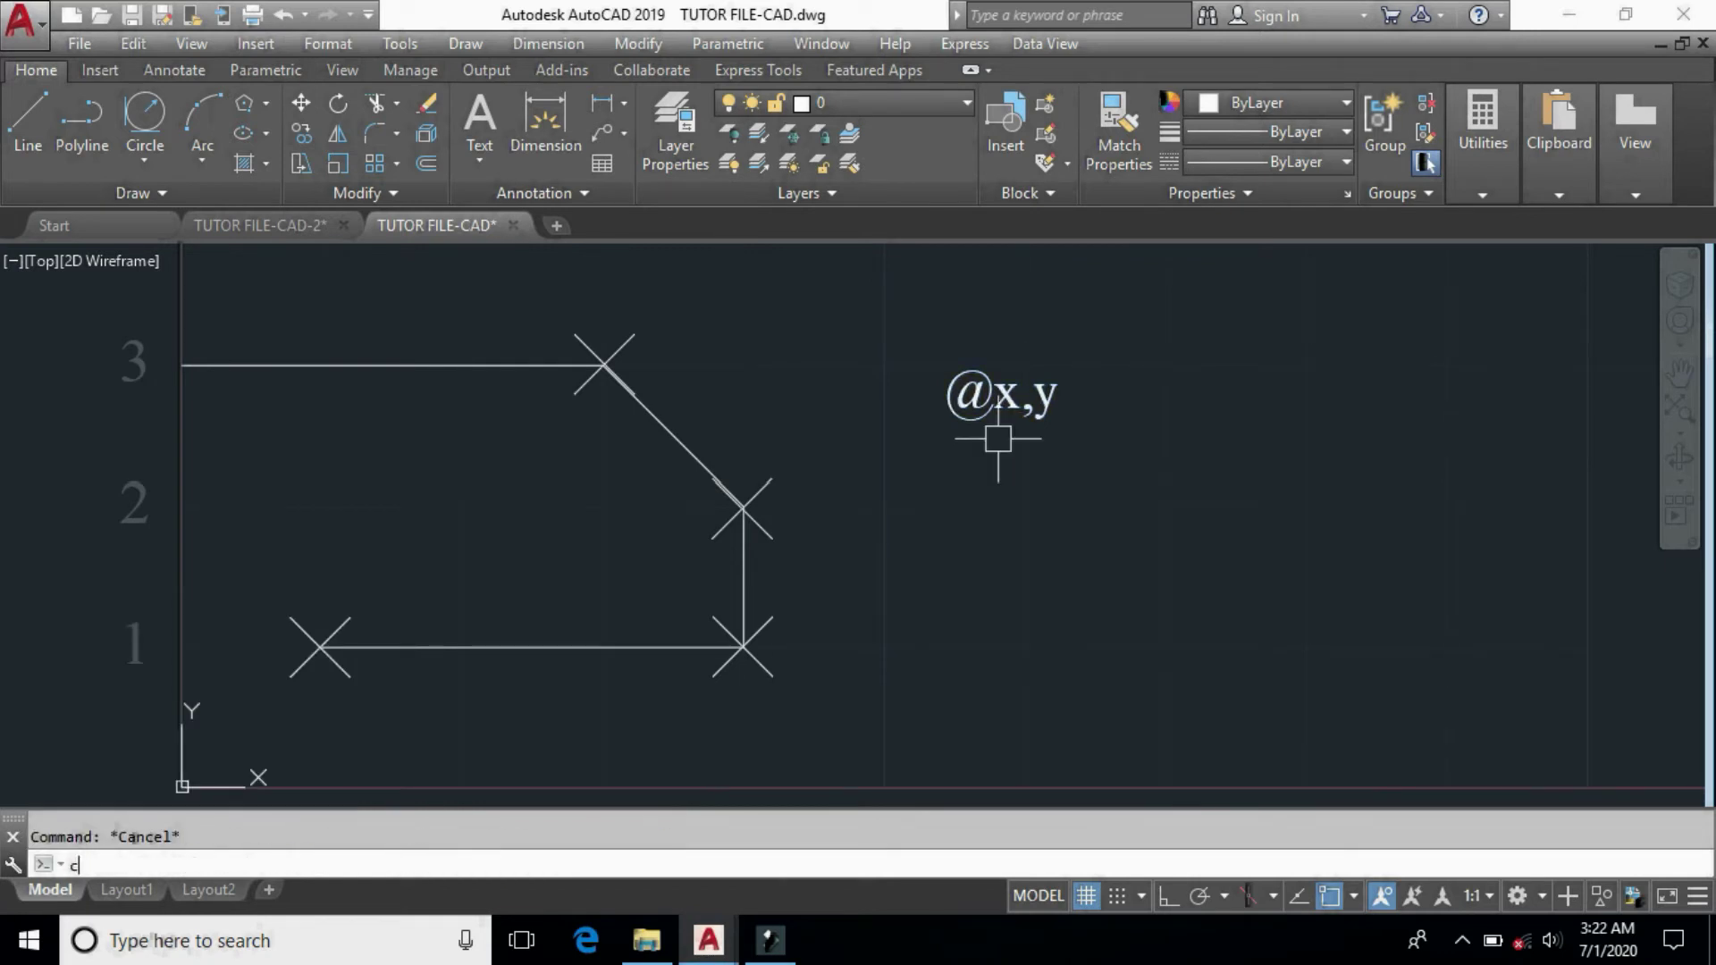
pyautogui.write('o')
pyautogui.press('Return')
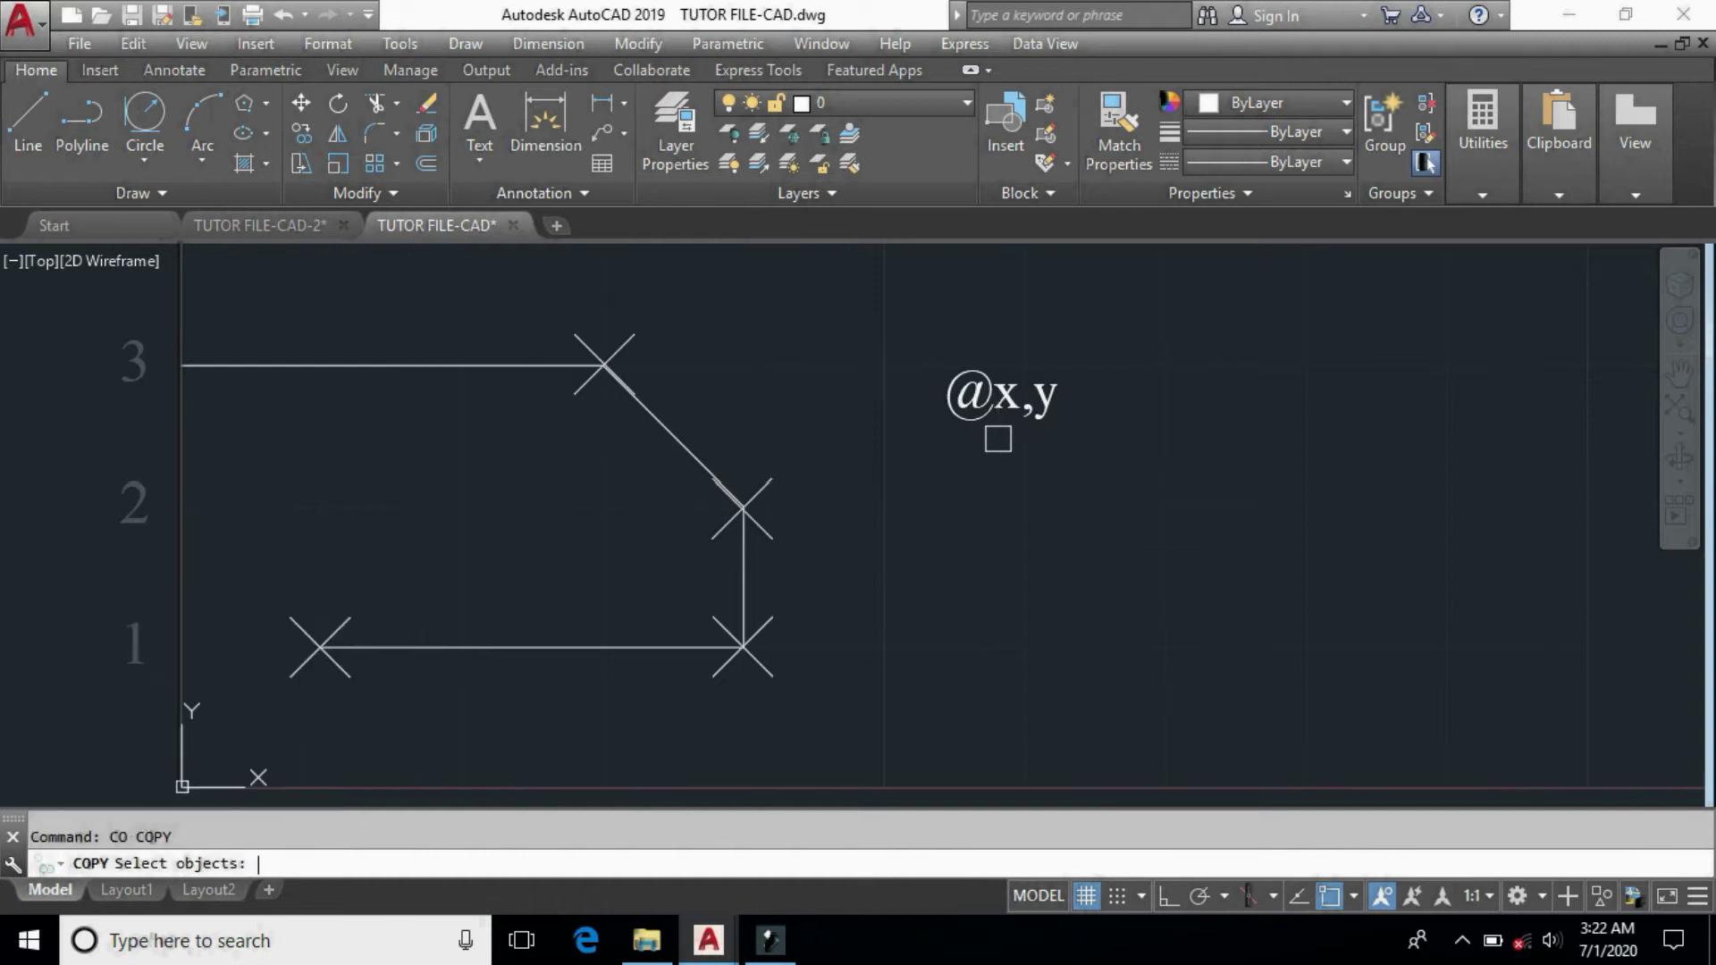
pyautogui.click(1000, 419)
pyautogui.press('Return')
pyautogui.click(1009, 412)
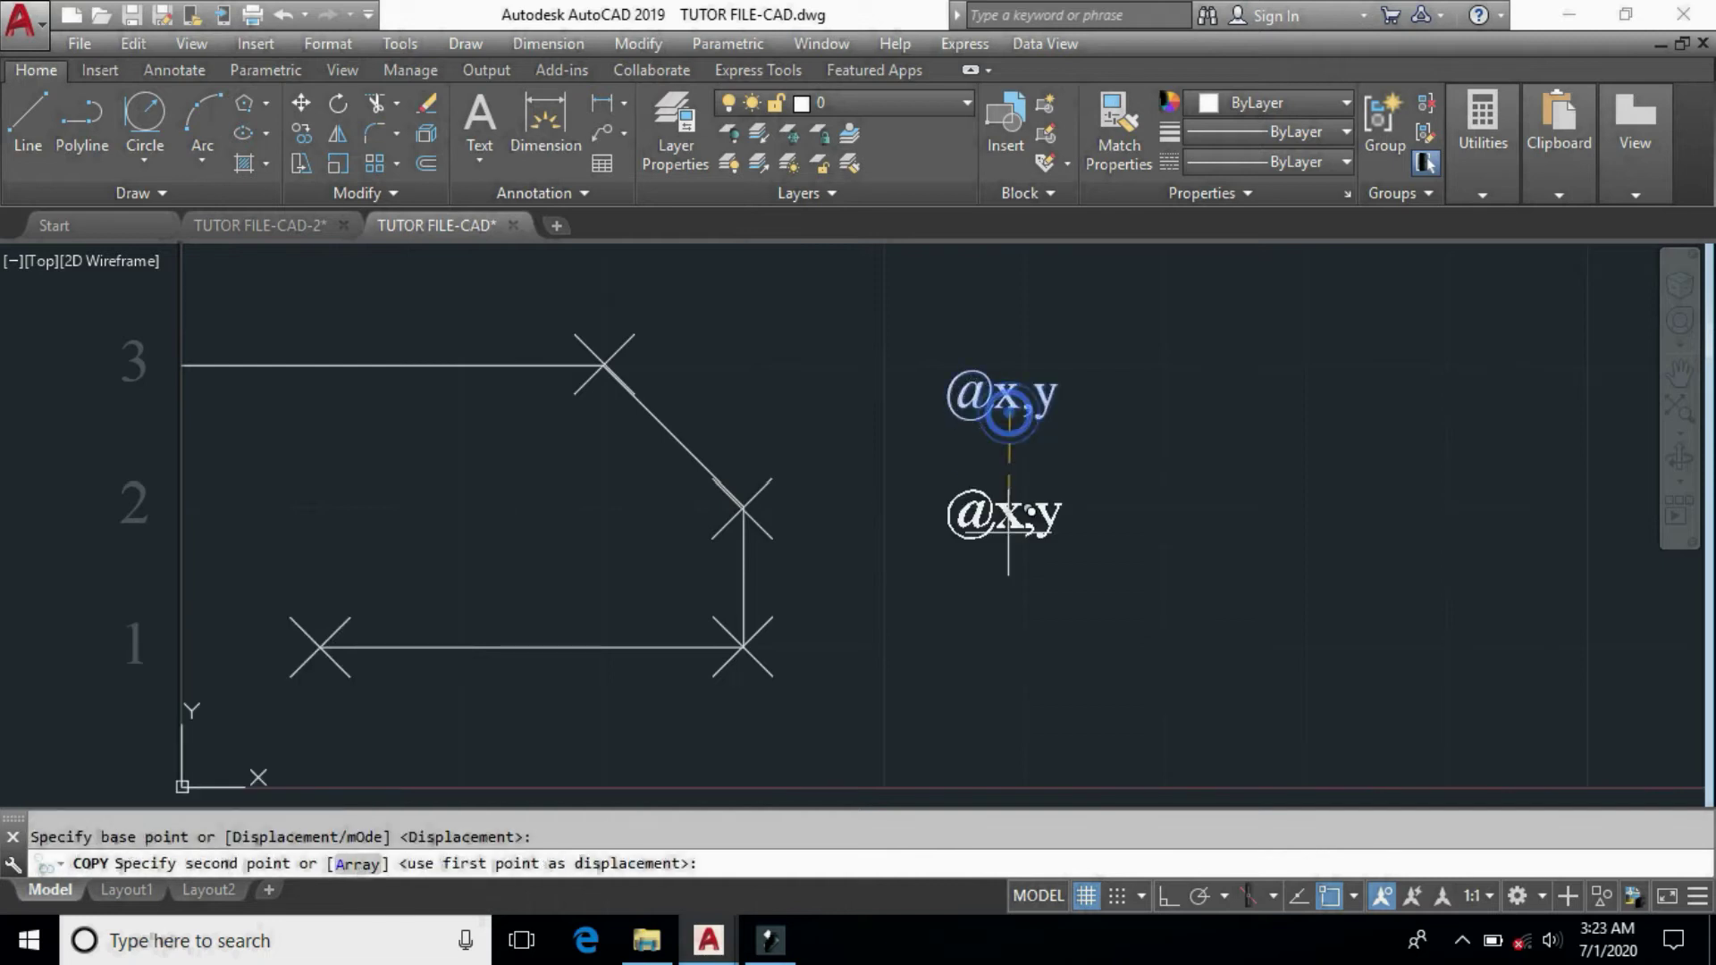
pyautogui.click(1009, 575)
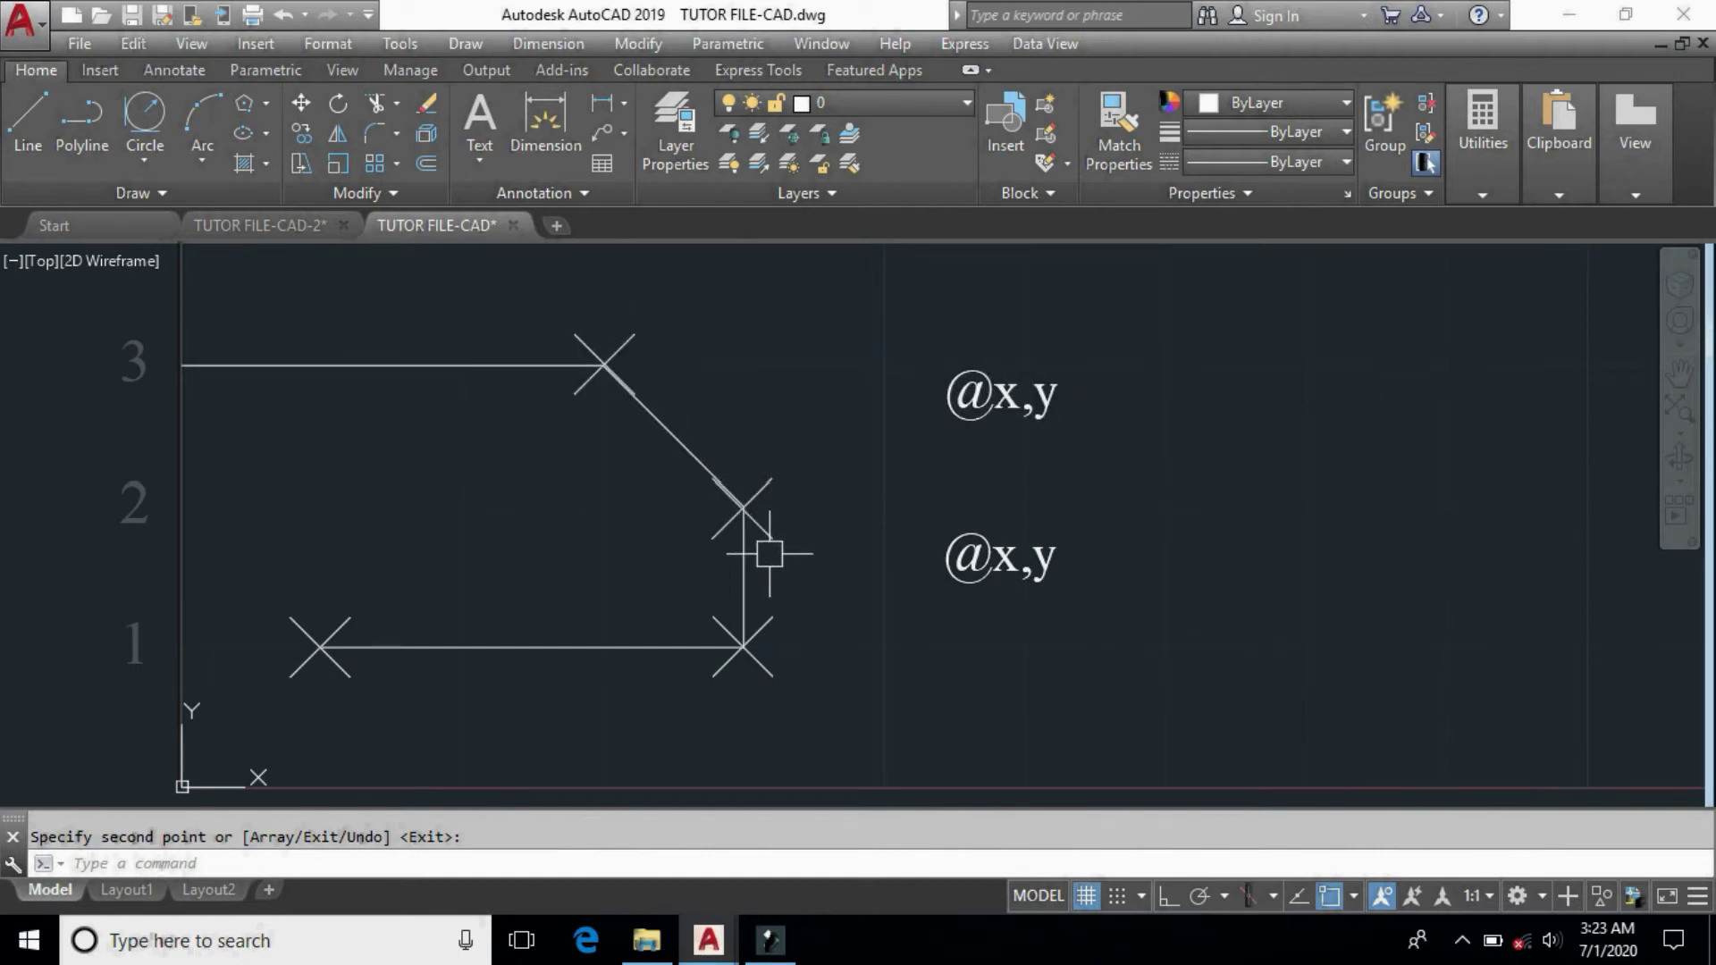
pyautogui.press('Escape')
pyautogui.doubleClick(1003, 558)
pyautogui.moveTo(1000, 558); pyautogui.dragTo(1083, 582)
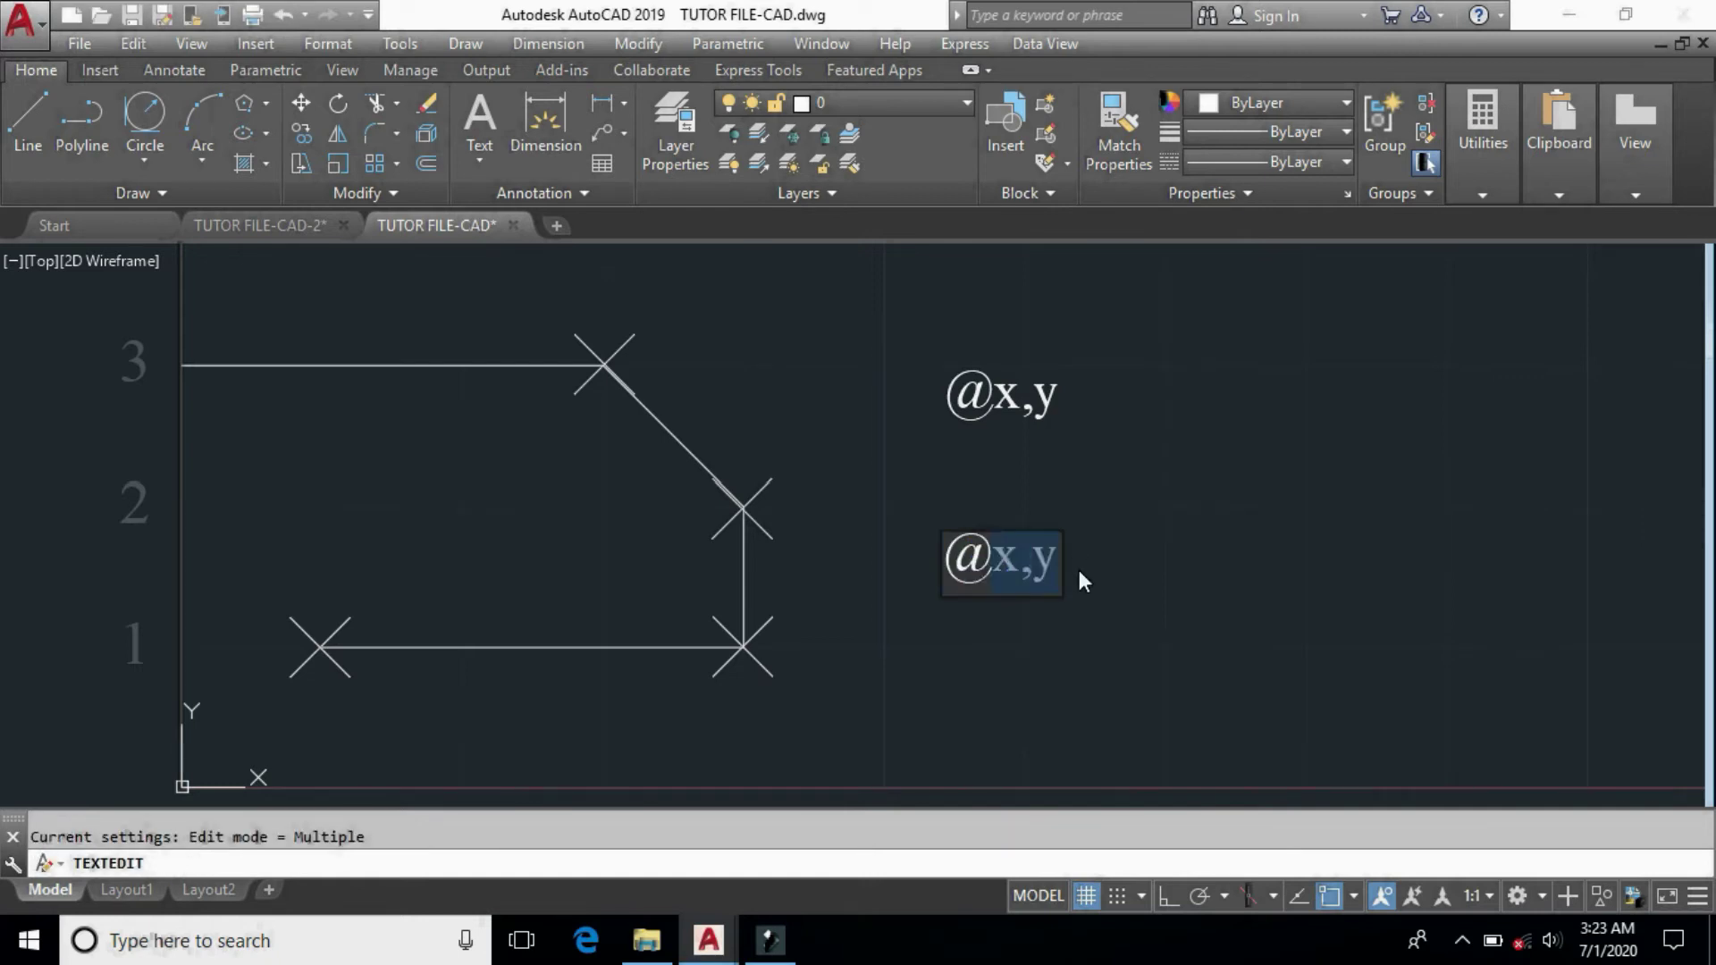
pyautogui.write('LengthAnglr')
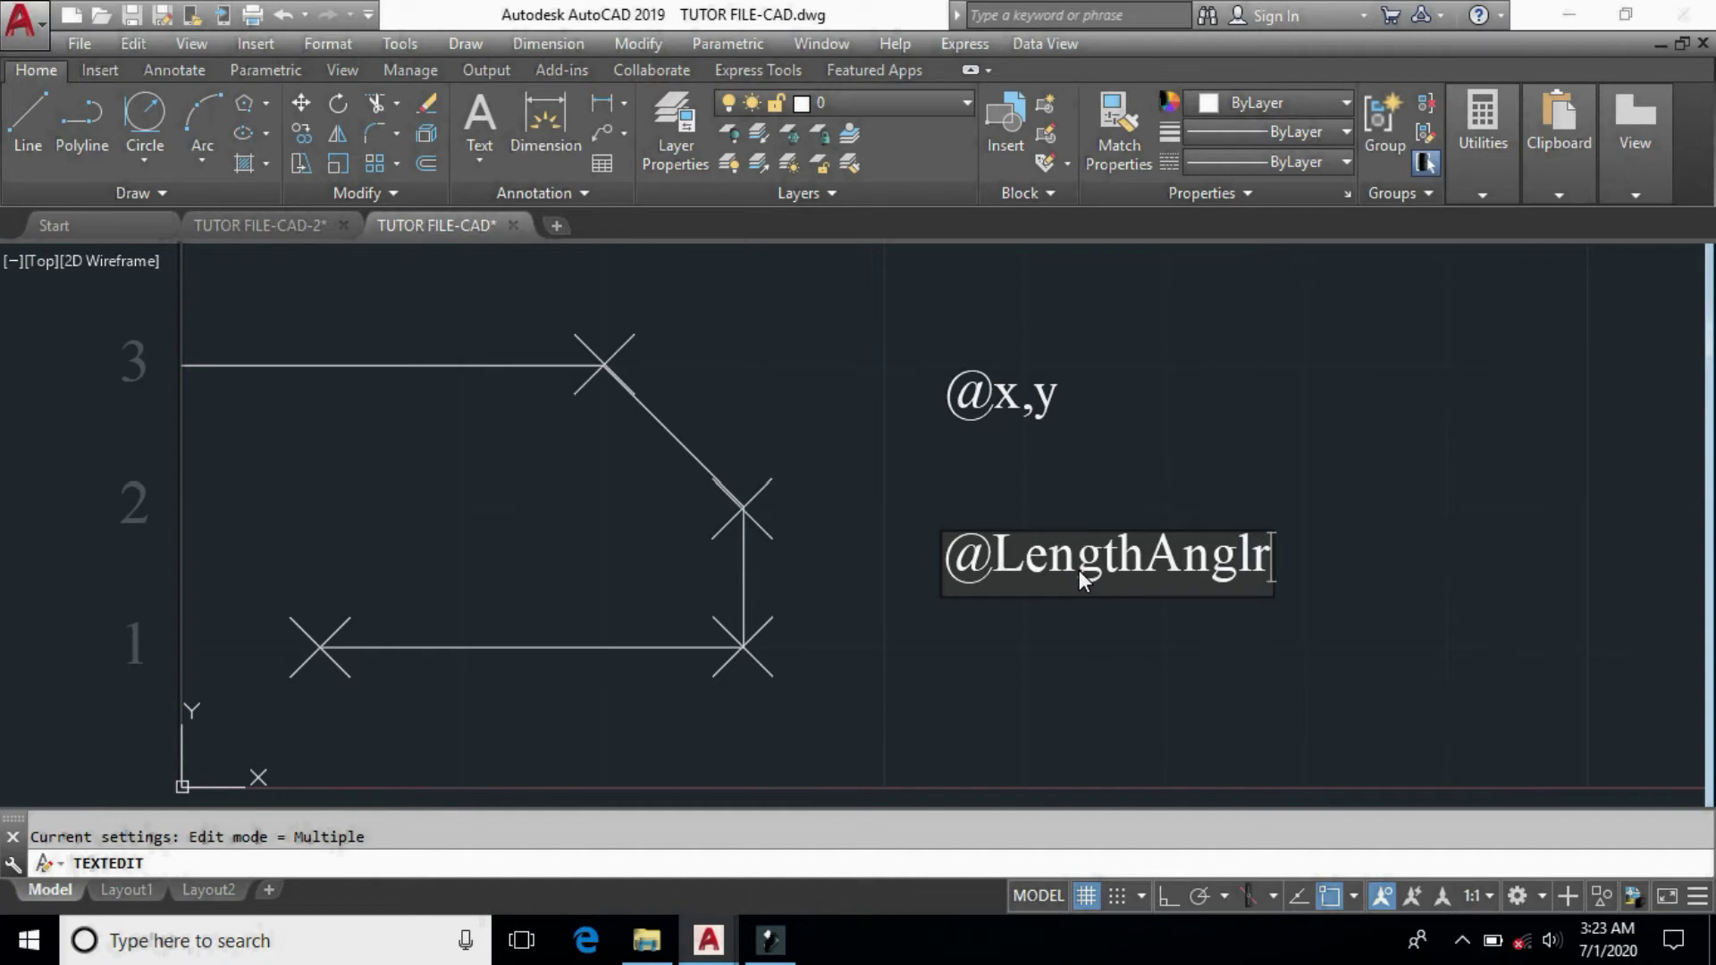
pyautogui.press('BackSpace')
pyautogui.write('e')
pyautogui.click(1168, 669)
pyautogui.press('Escape')
# Cancel the stray CIRCLE commands started from the C alias.
pyautogui.click(1043, 401)
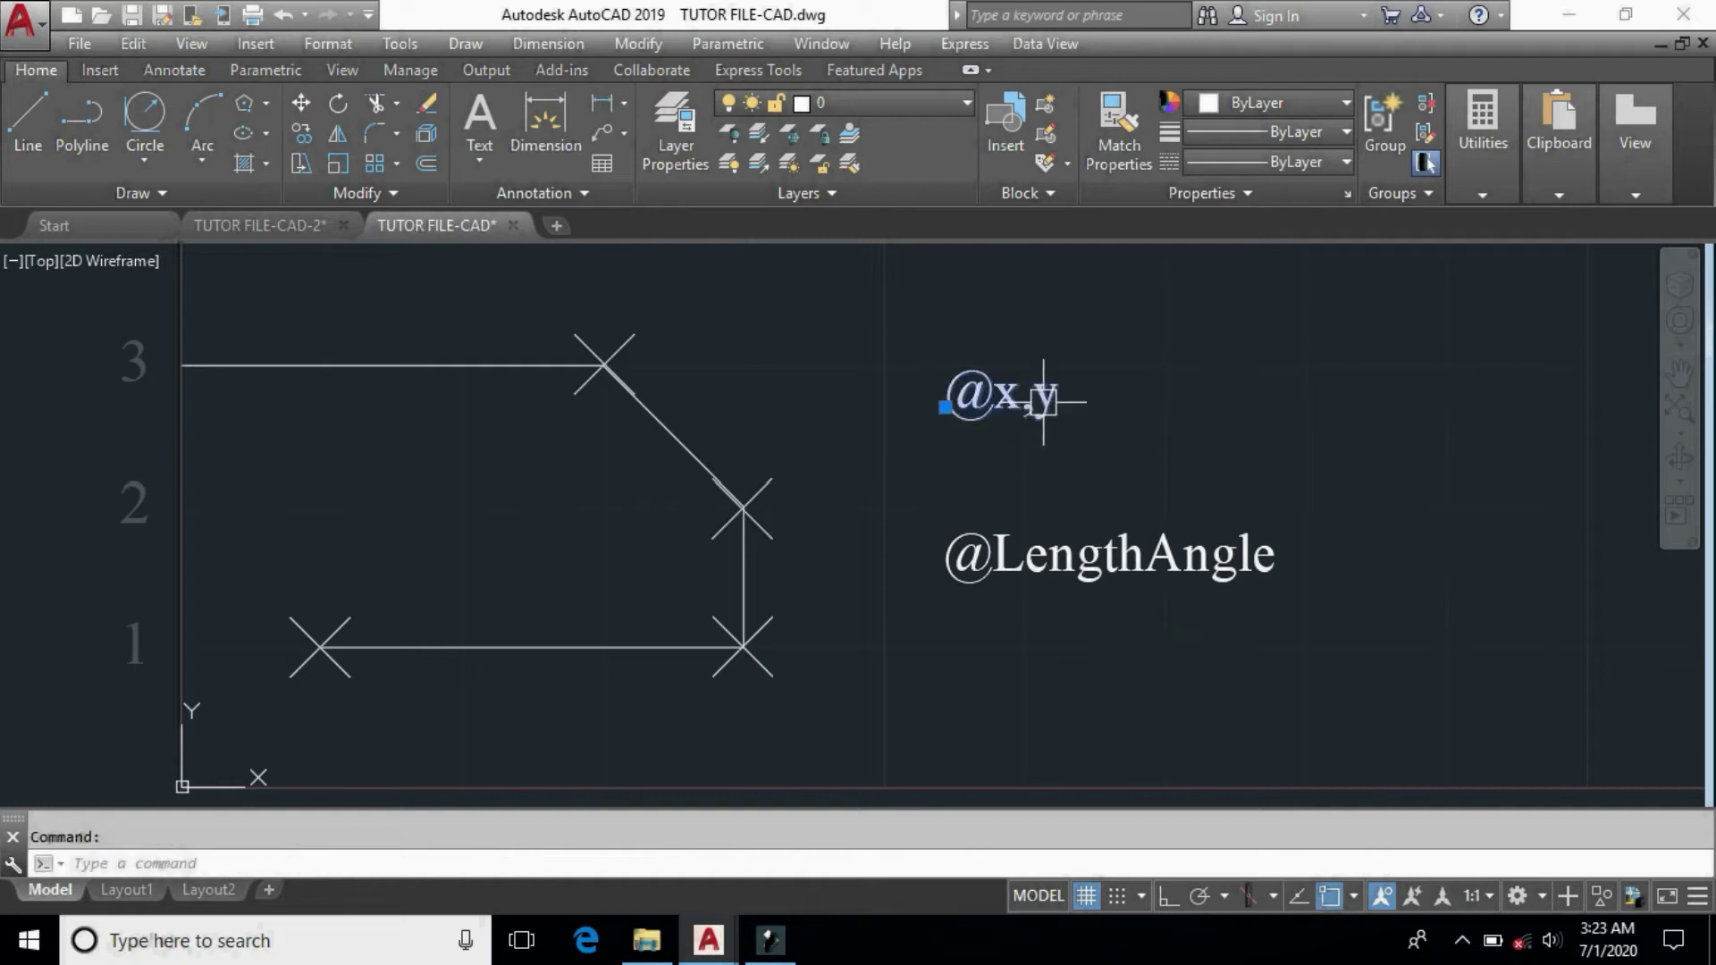
pyautogui.write('c')
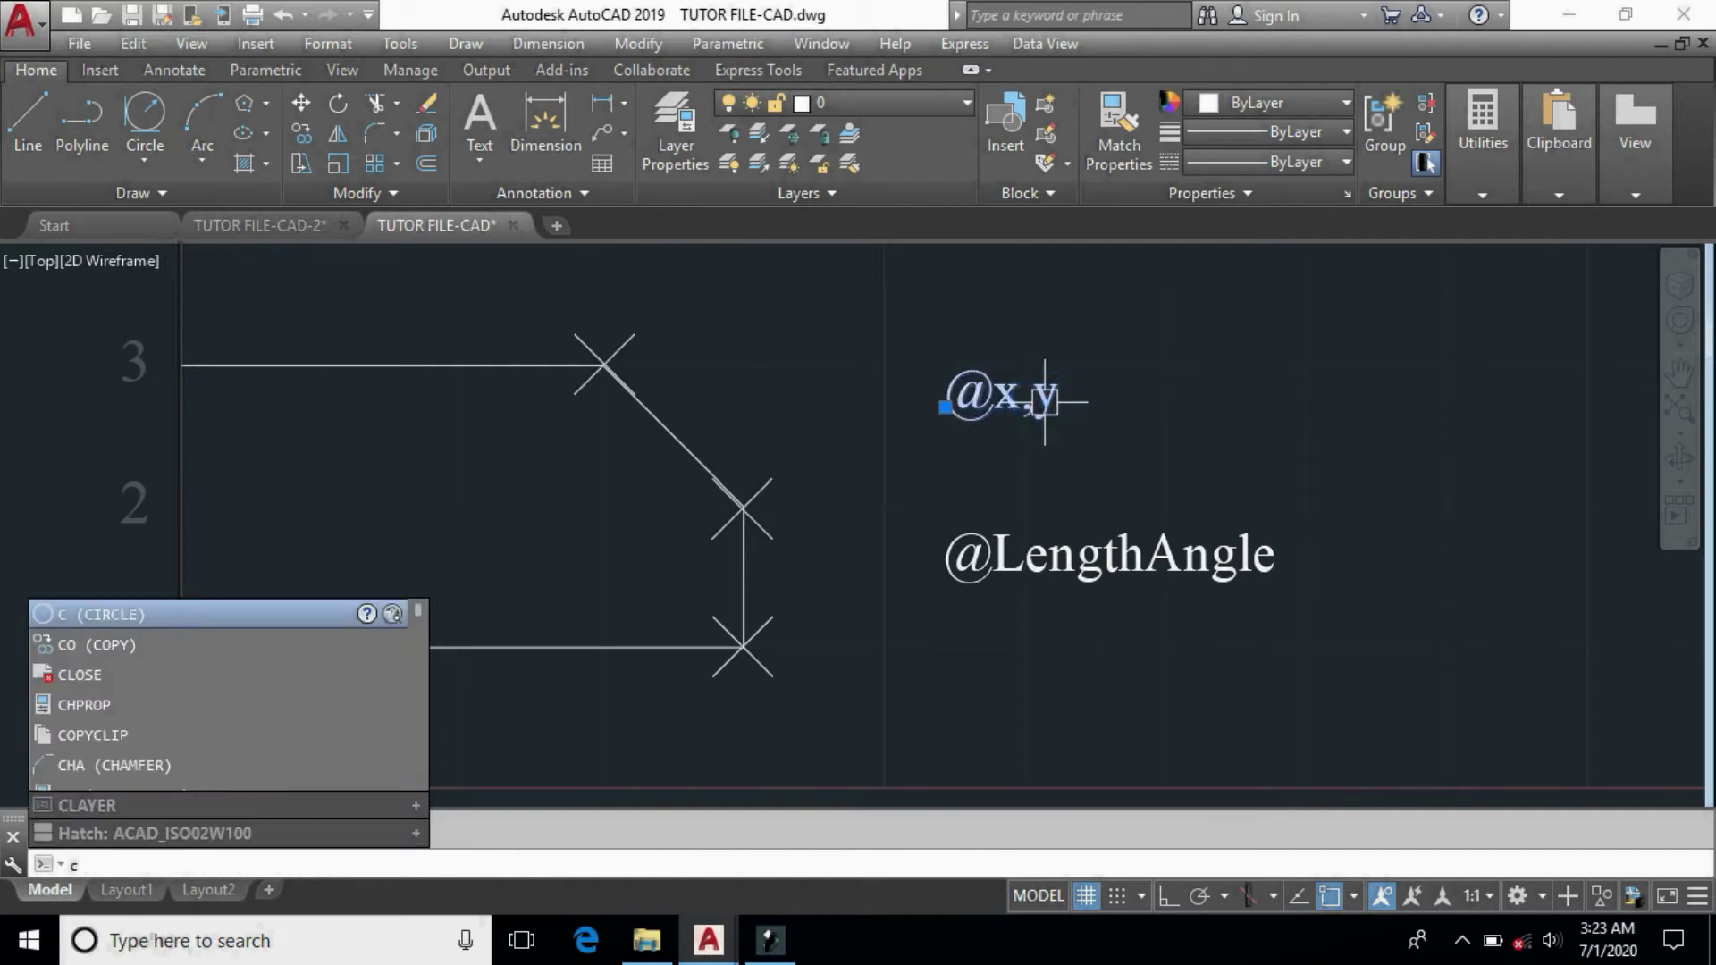
pyautogui.press('Return')
pyautogui.click(1006, 433)
pyautogui.press('Escape')
pyautogui.press('Escape')
pyautogui.write('c')
pyautogui.press('Return')
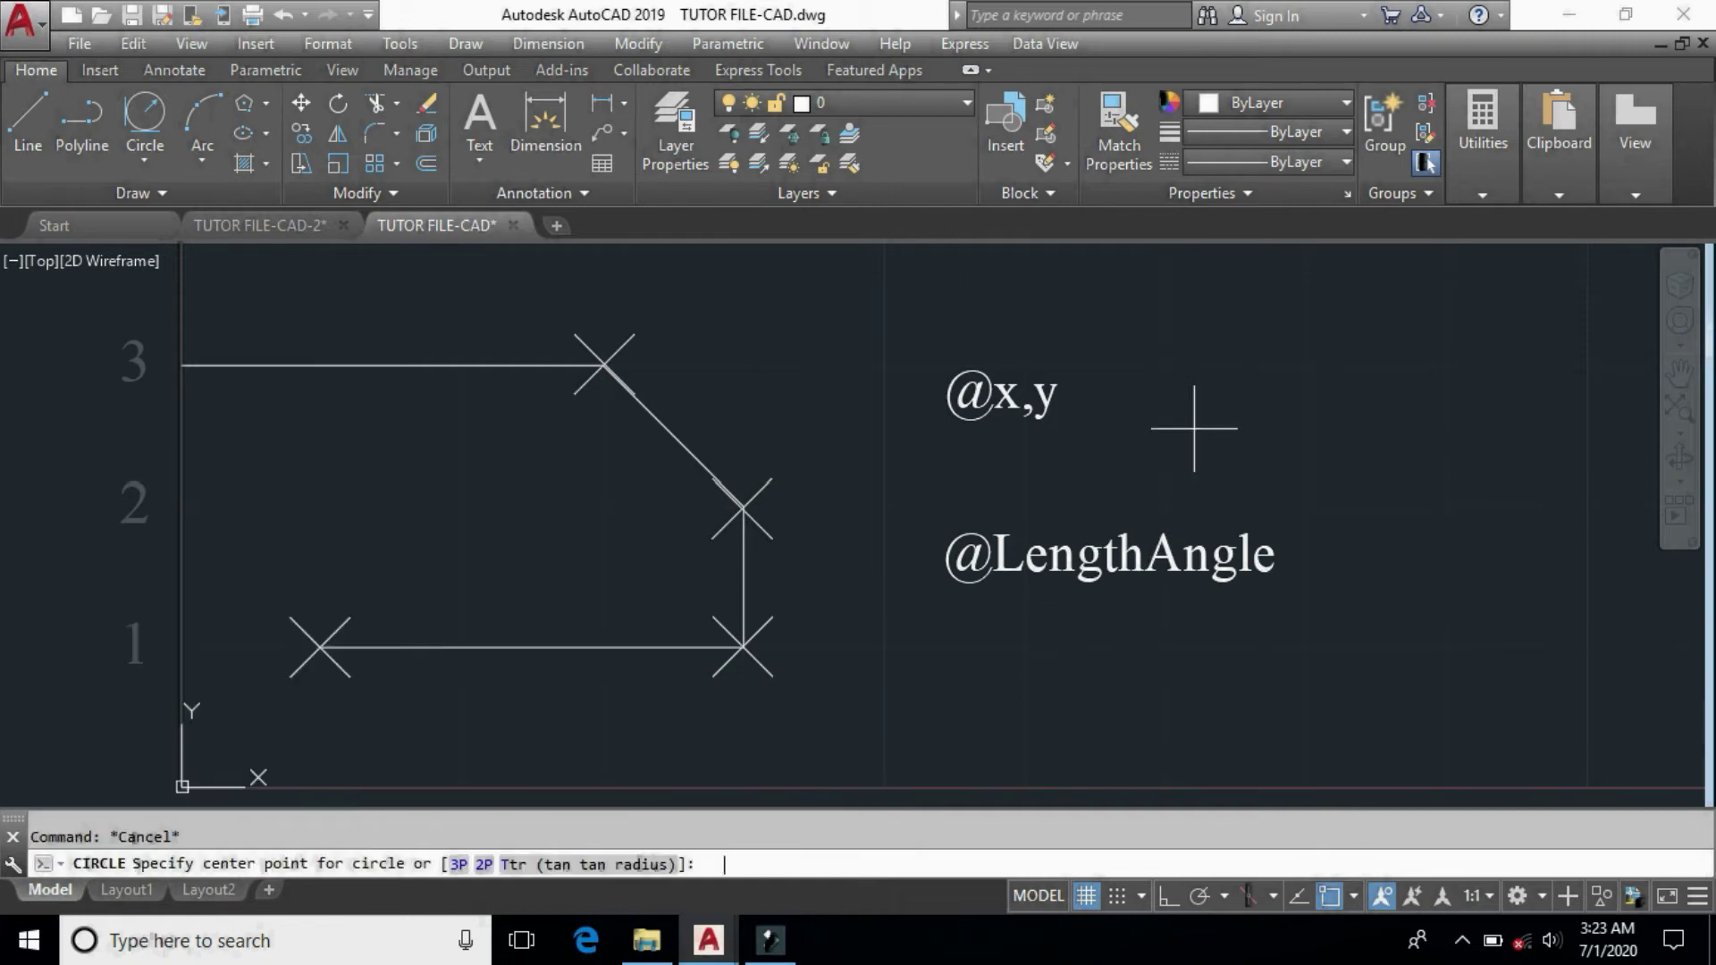
pyautogui.press('Escape')
pyautogui.write('ct ')
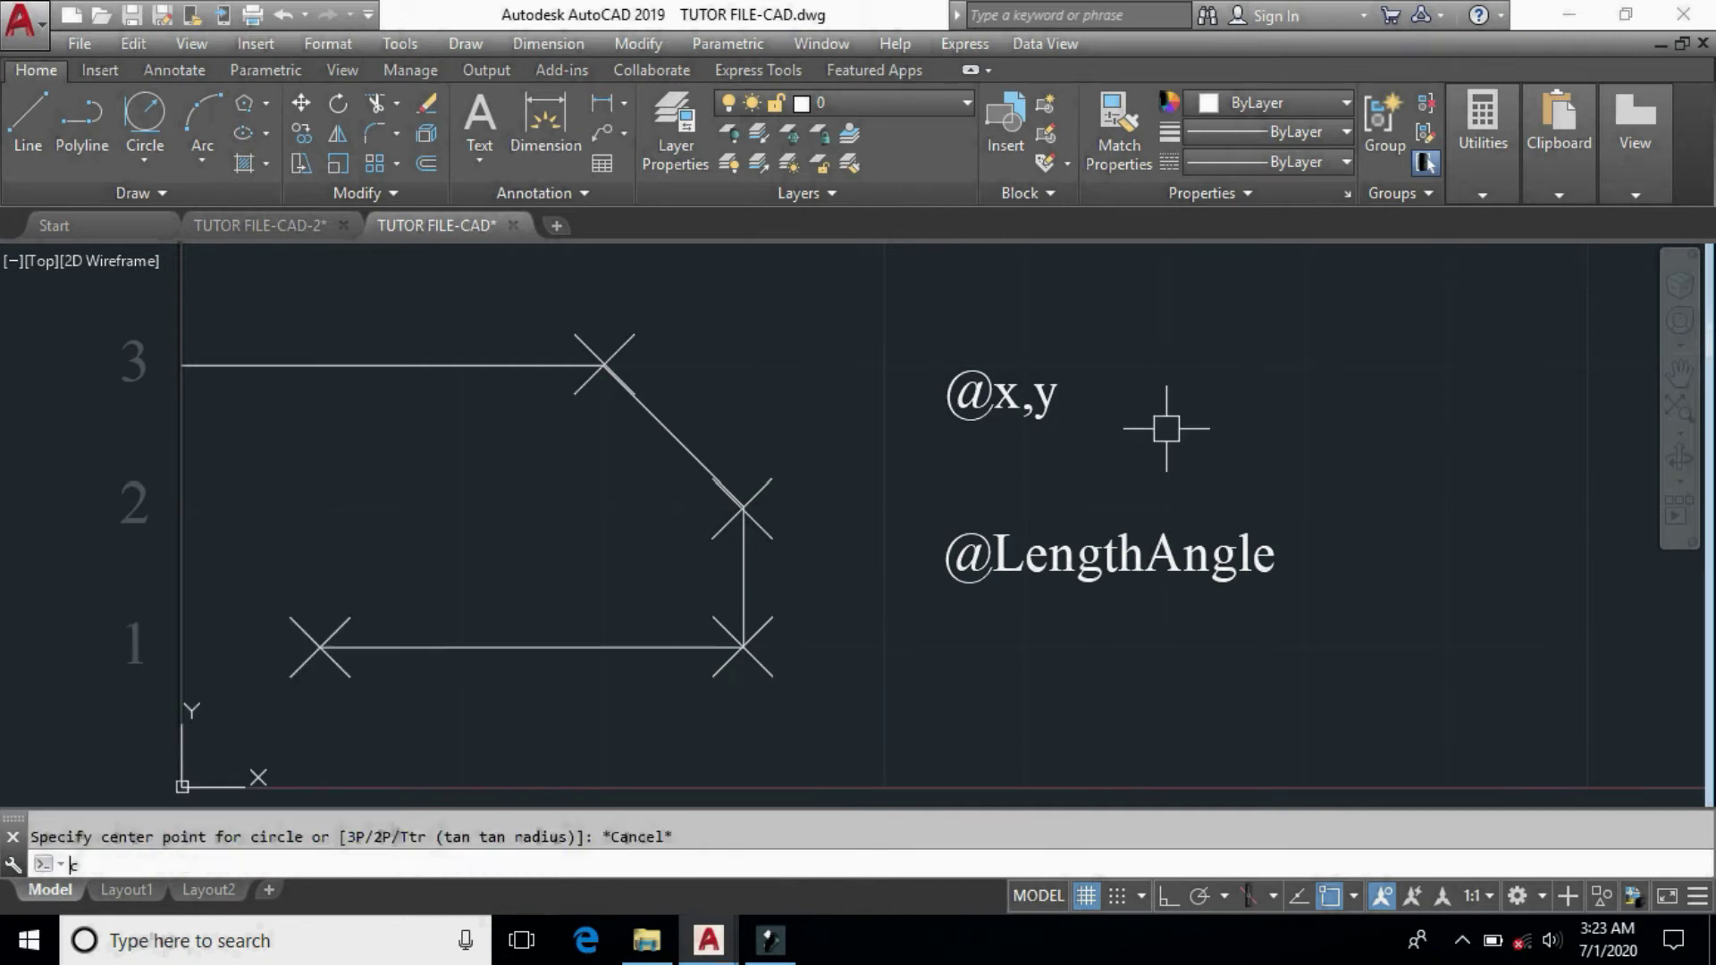
pyautogui.write('o')
pyautogui.press('Return')
pyautogui.click(1135, 353)
pyautogui.click(1007, 421)
pyautogui.click(1118, 491)
pyautogui.click(1019, 605)
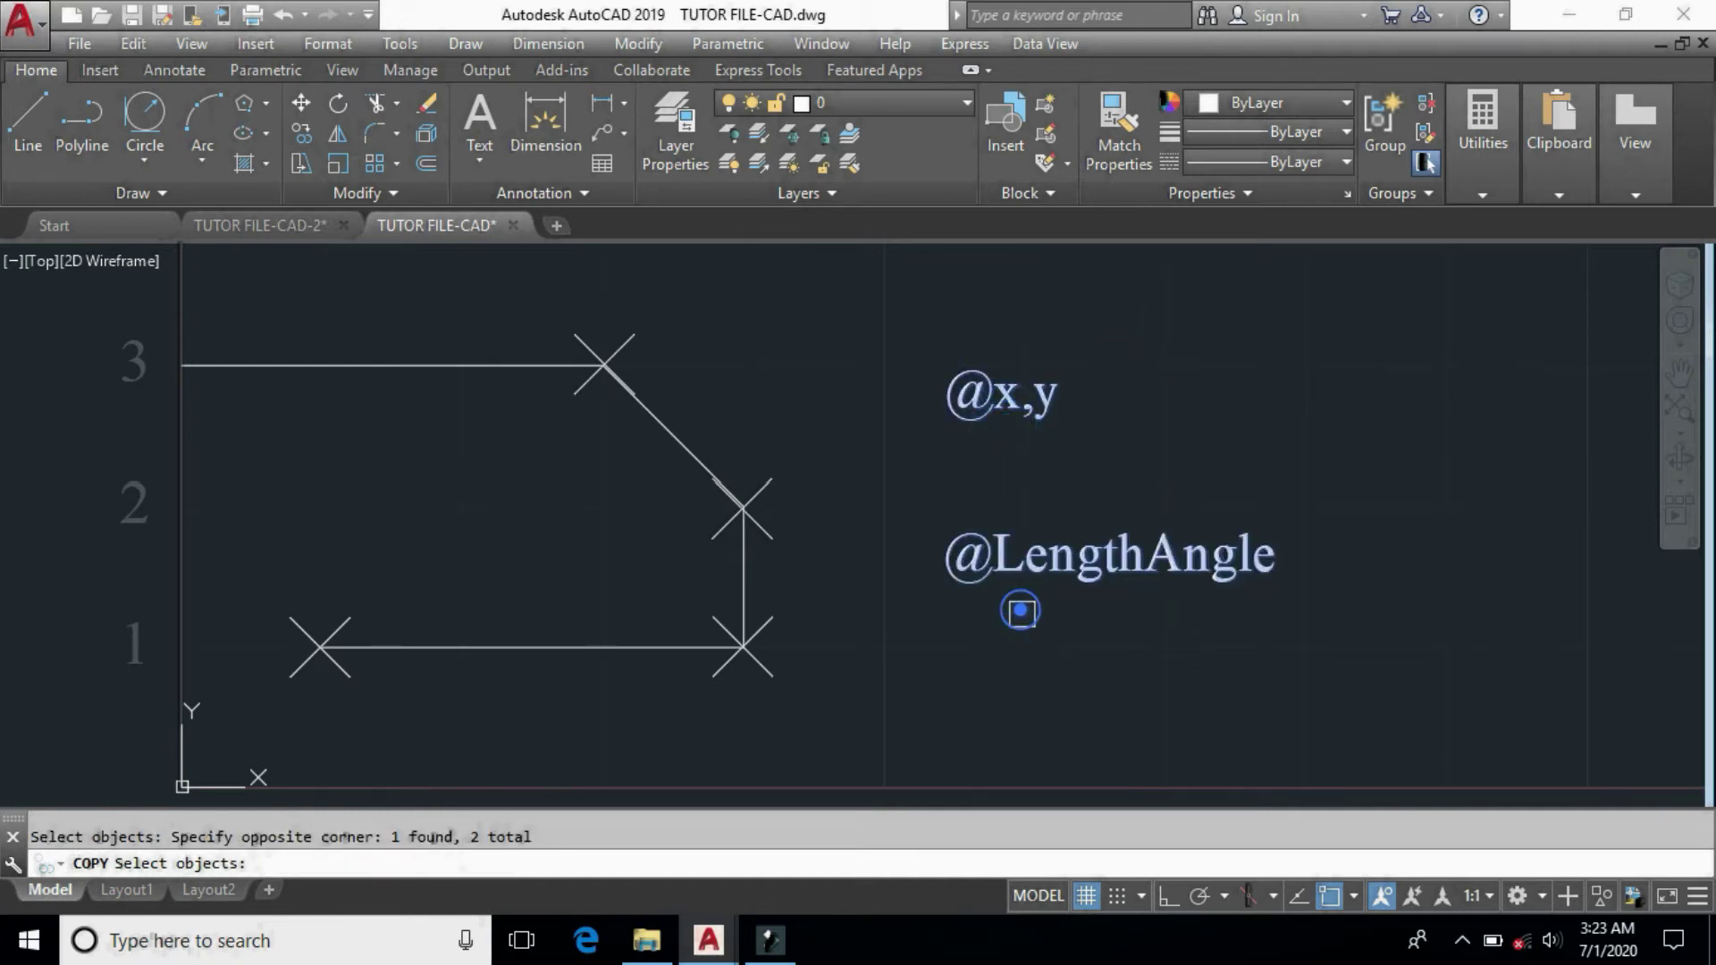
pyautogui.press('Return')
pyautogui.click(1022, 631)
pyautogui.click(1023, 697)
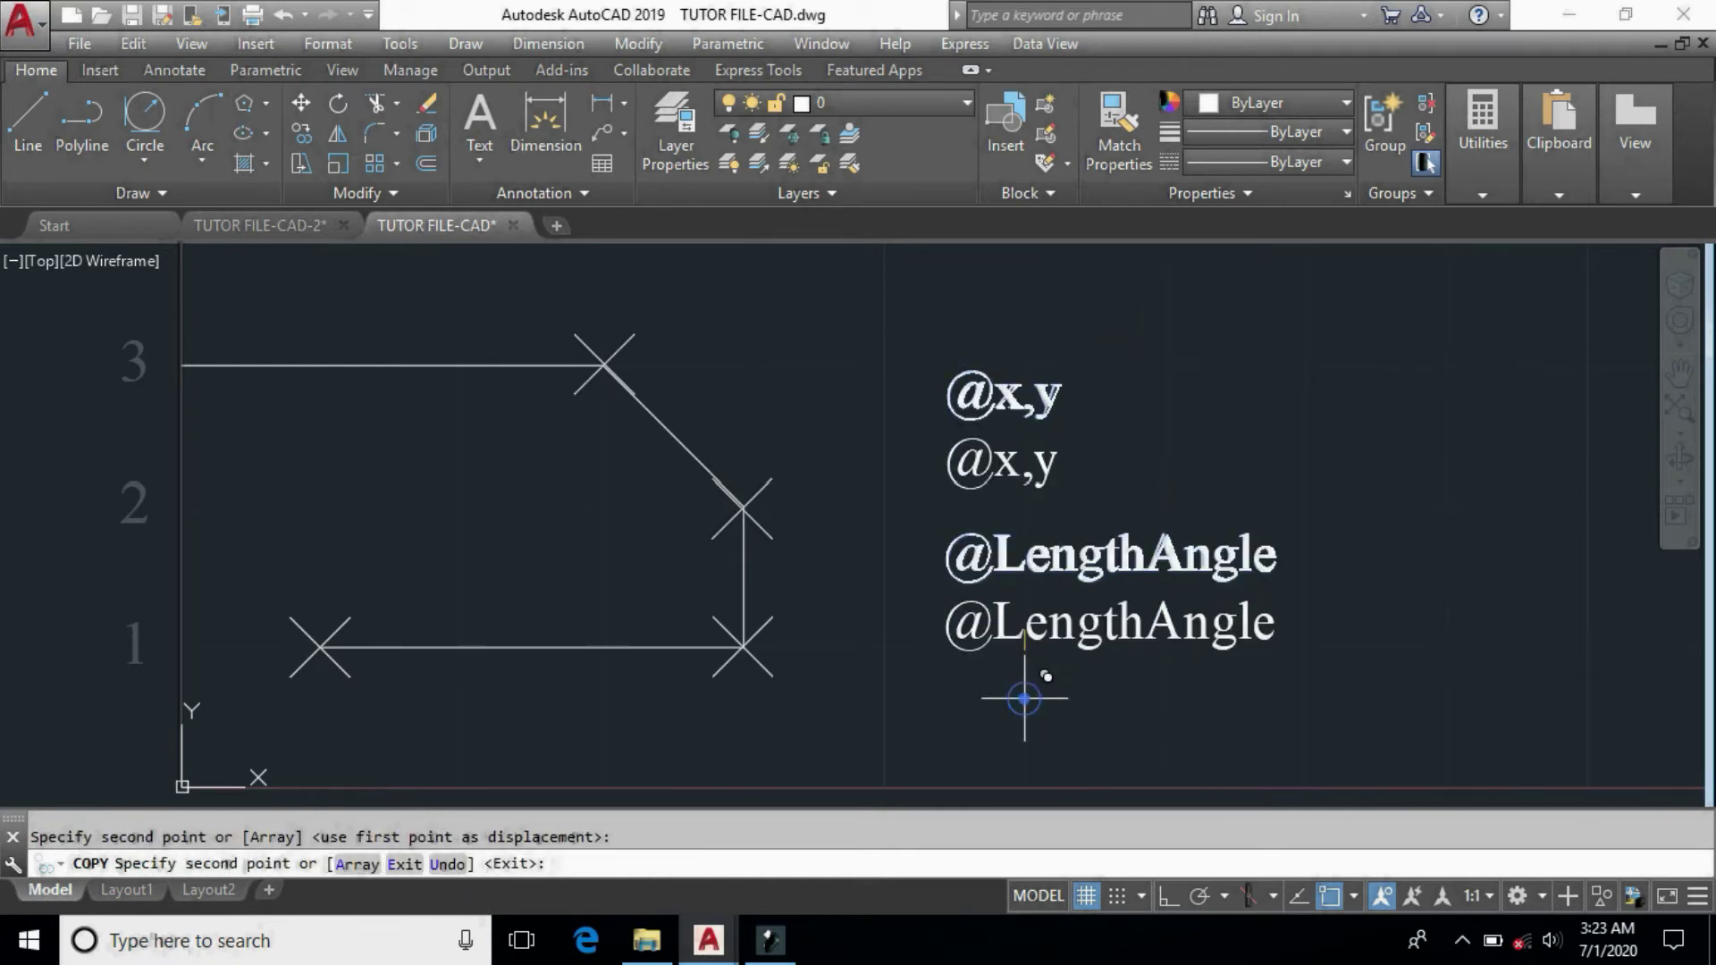
pyautogui.press('Return')
pyautogui.doubleClick(1006, 464)
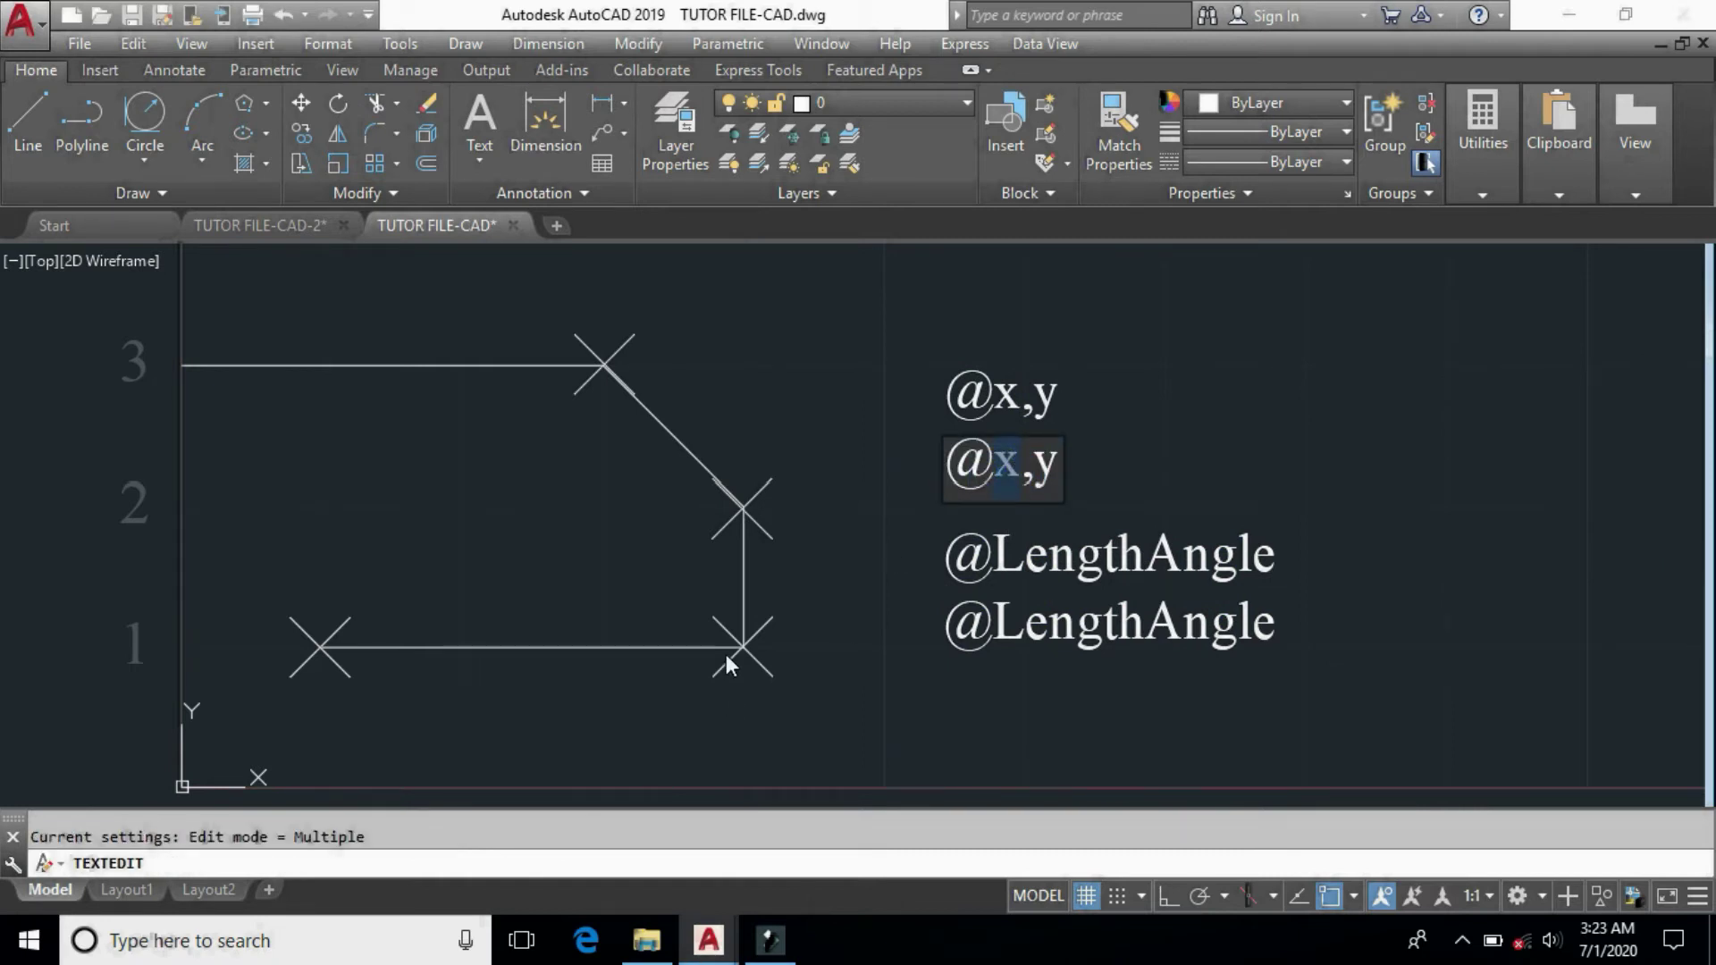
# Replace x with 3 and y with 0 in the lower copied label, making it @3,0.
pyautogui.click(805, 615)
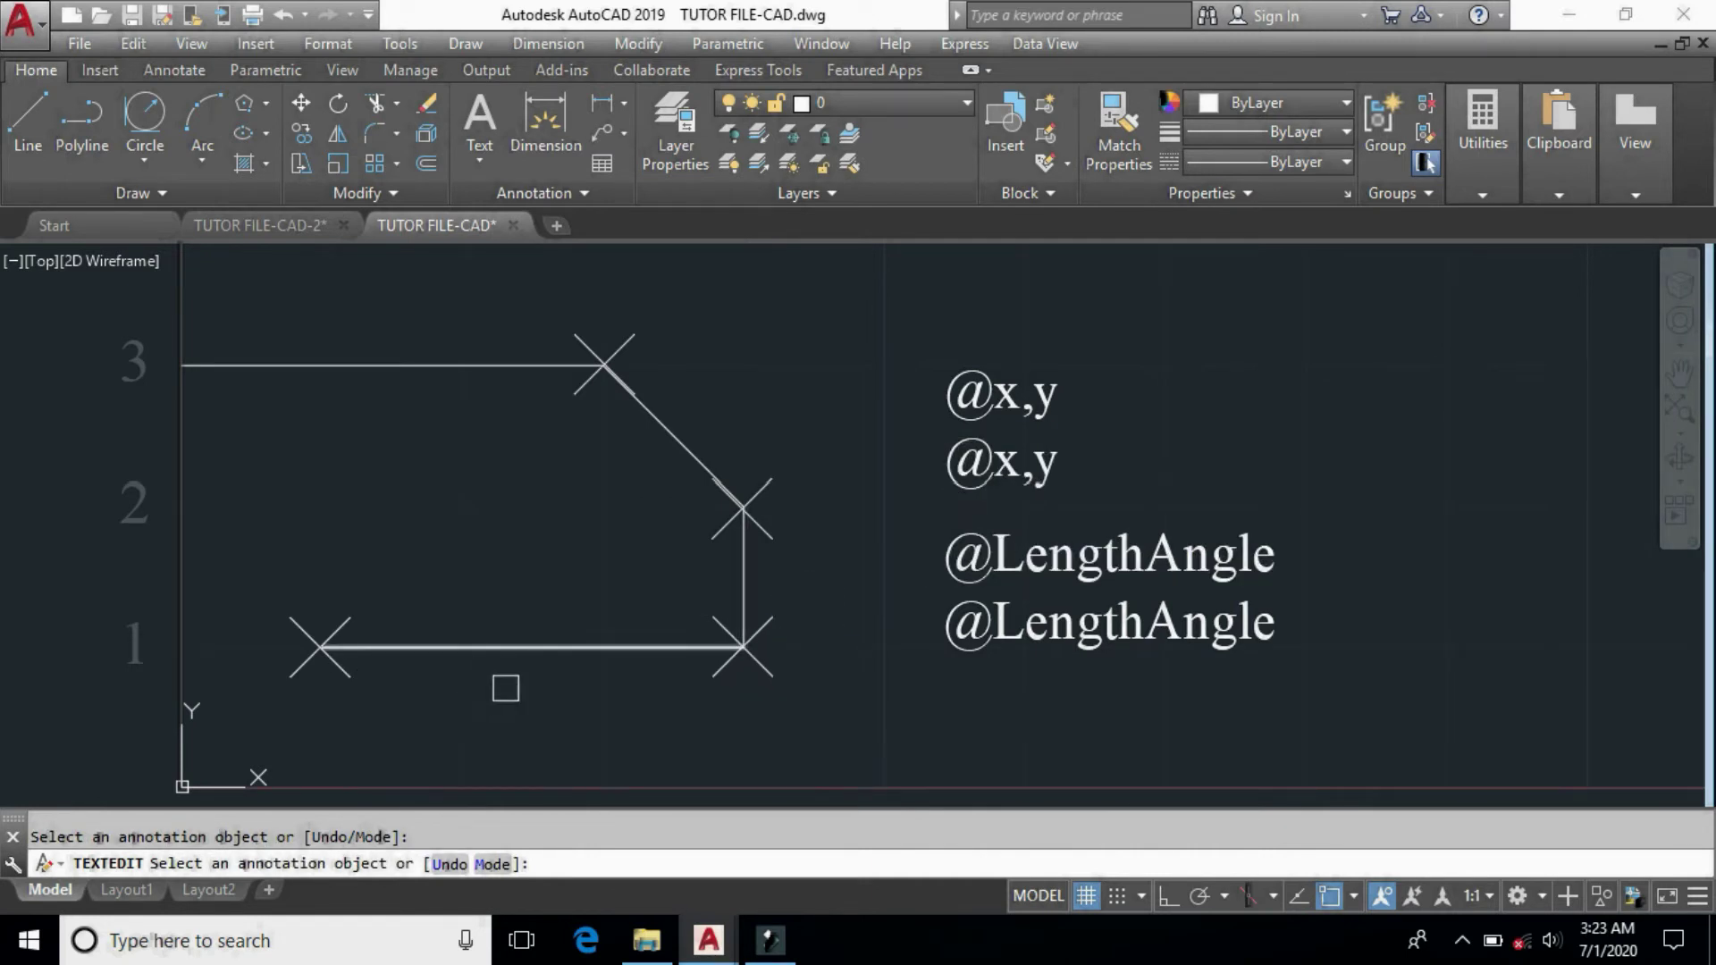
pyautogui.click(1016, 472)
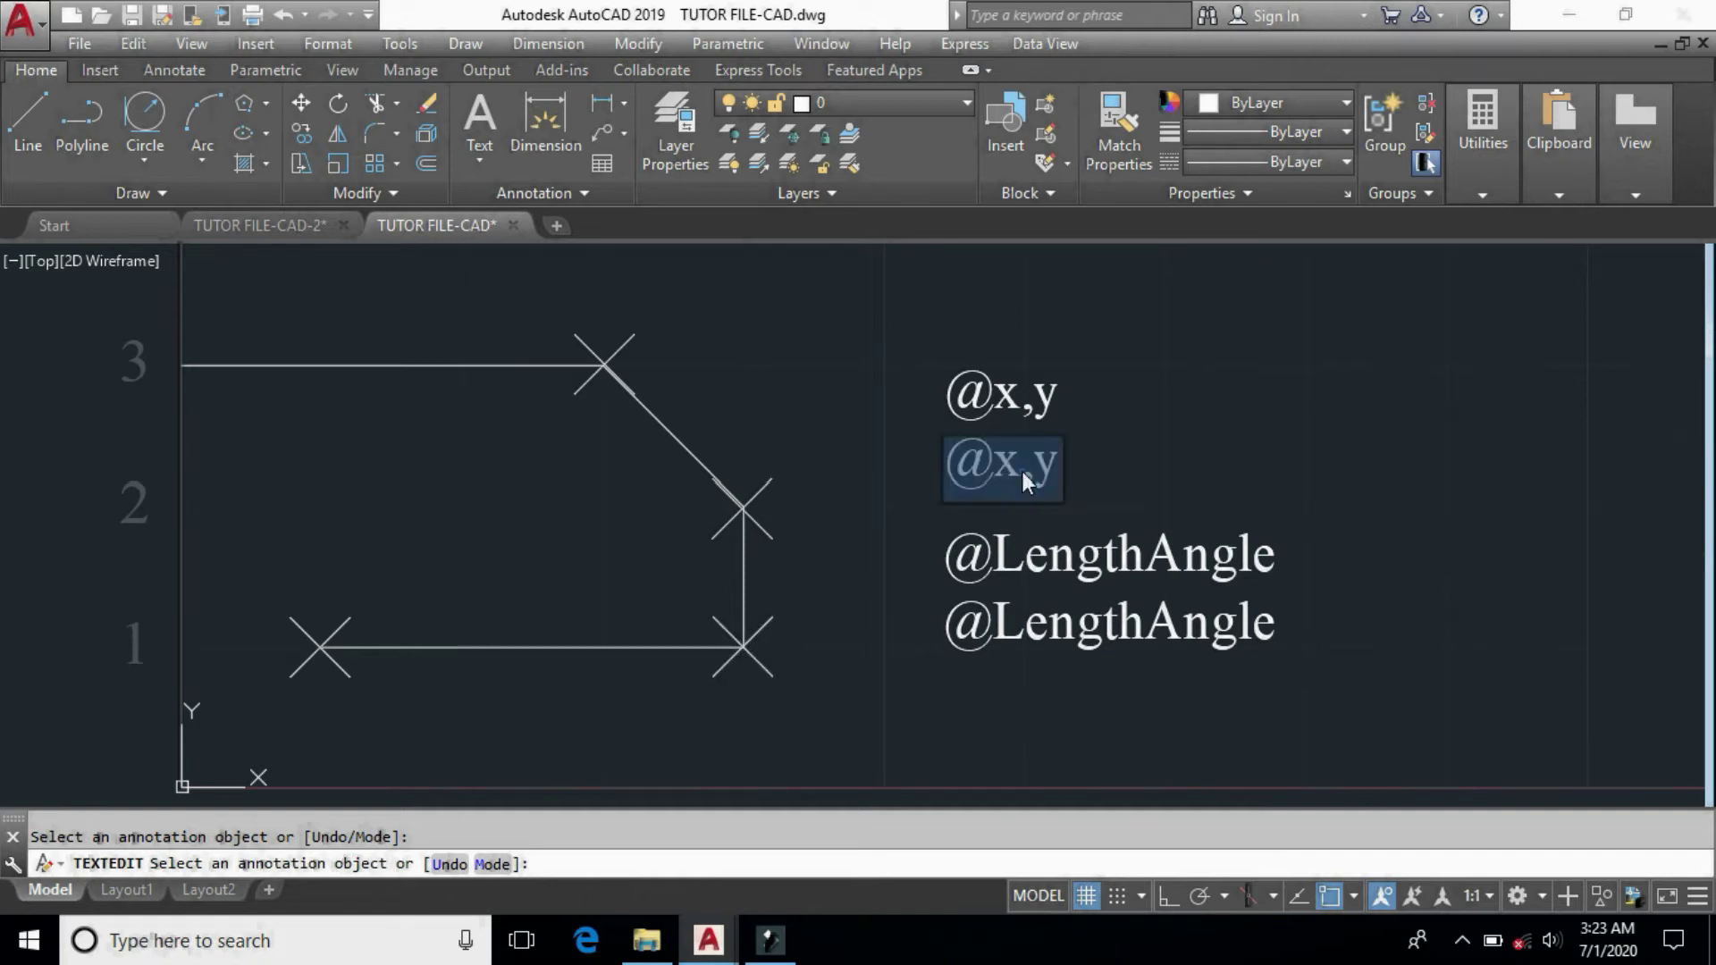
pyautogui.click(1016, 474)
pyautogui.doubleClick(1014, 474)
pyautogui.press('BackSpace')
pyautogui.write('3')
pyautogui.doubleClick(1060, 463)
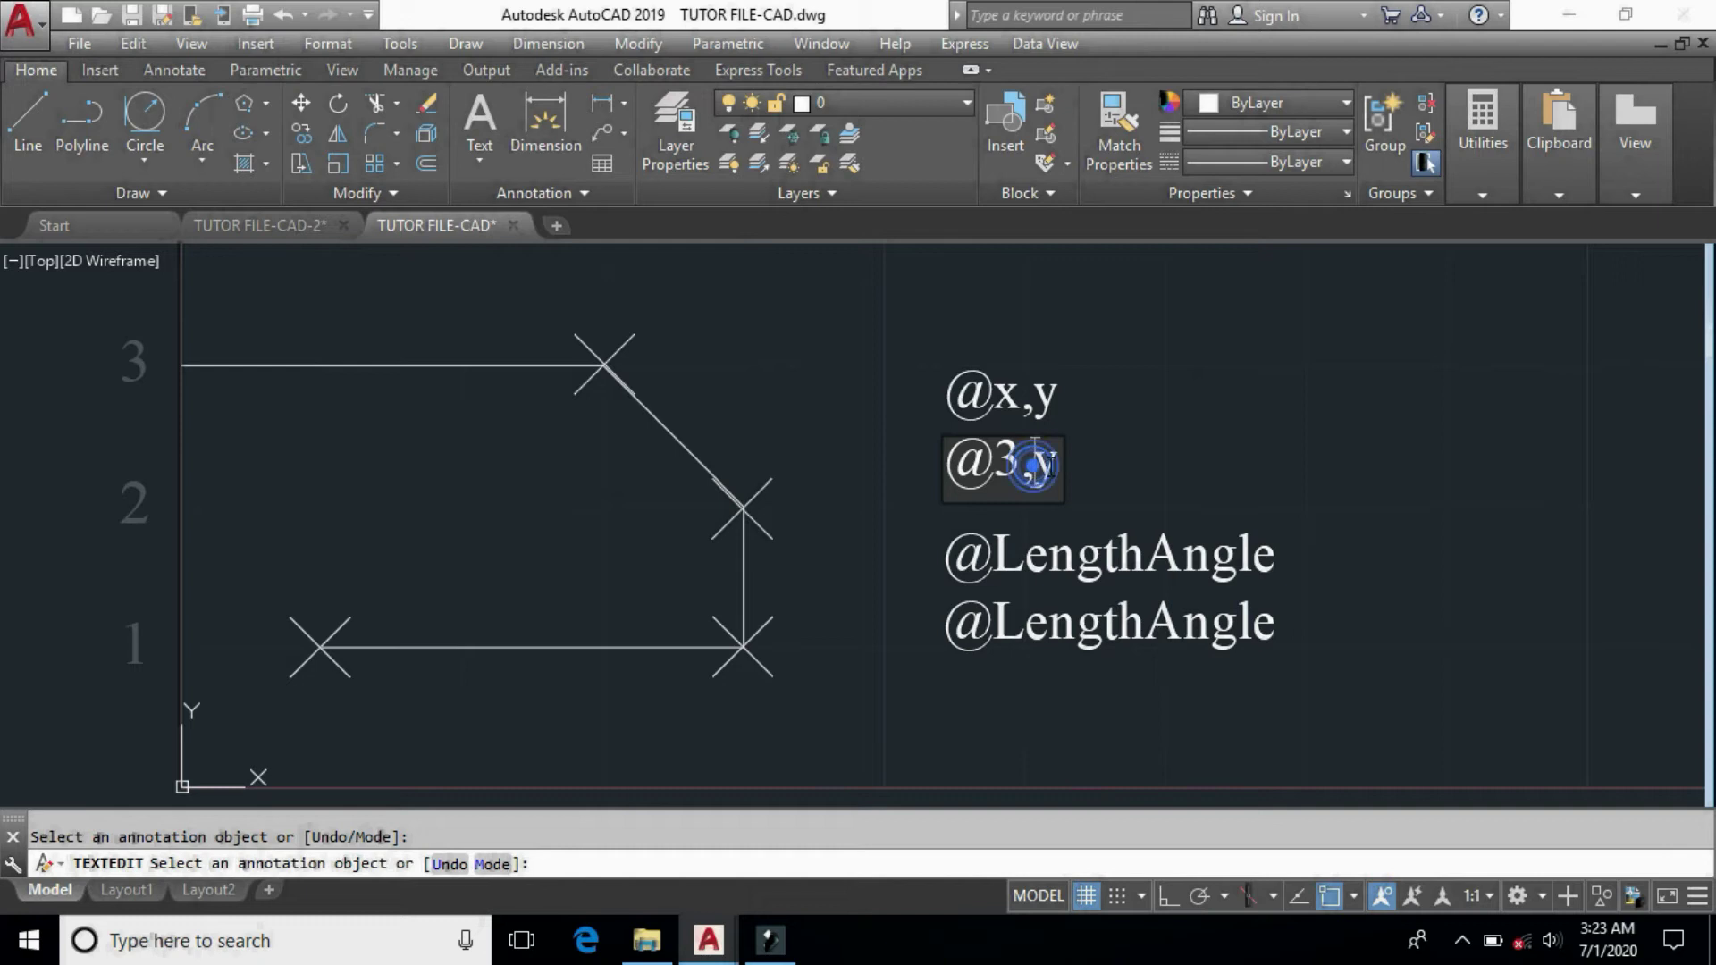
pyautogui.write('0')
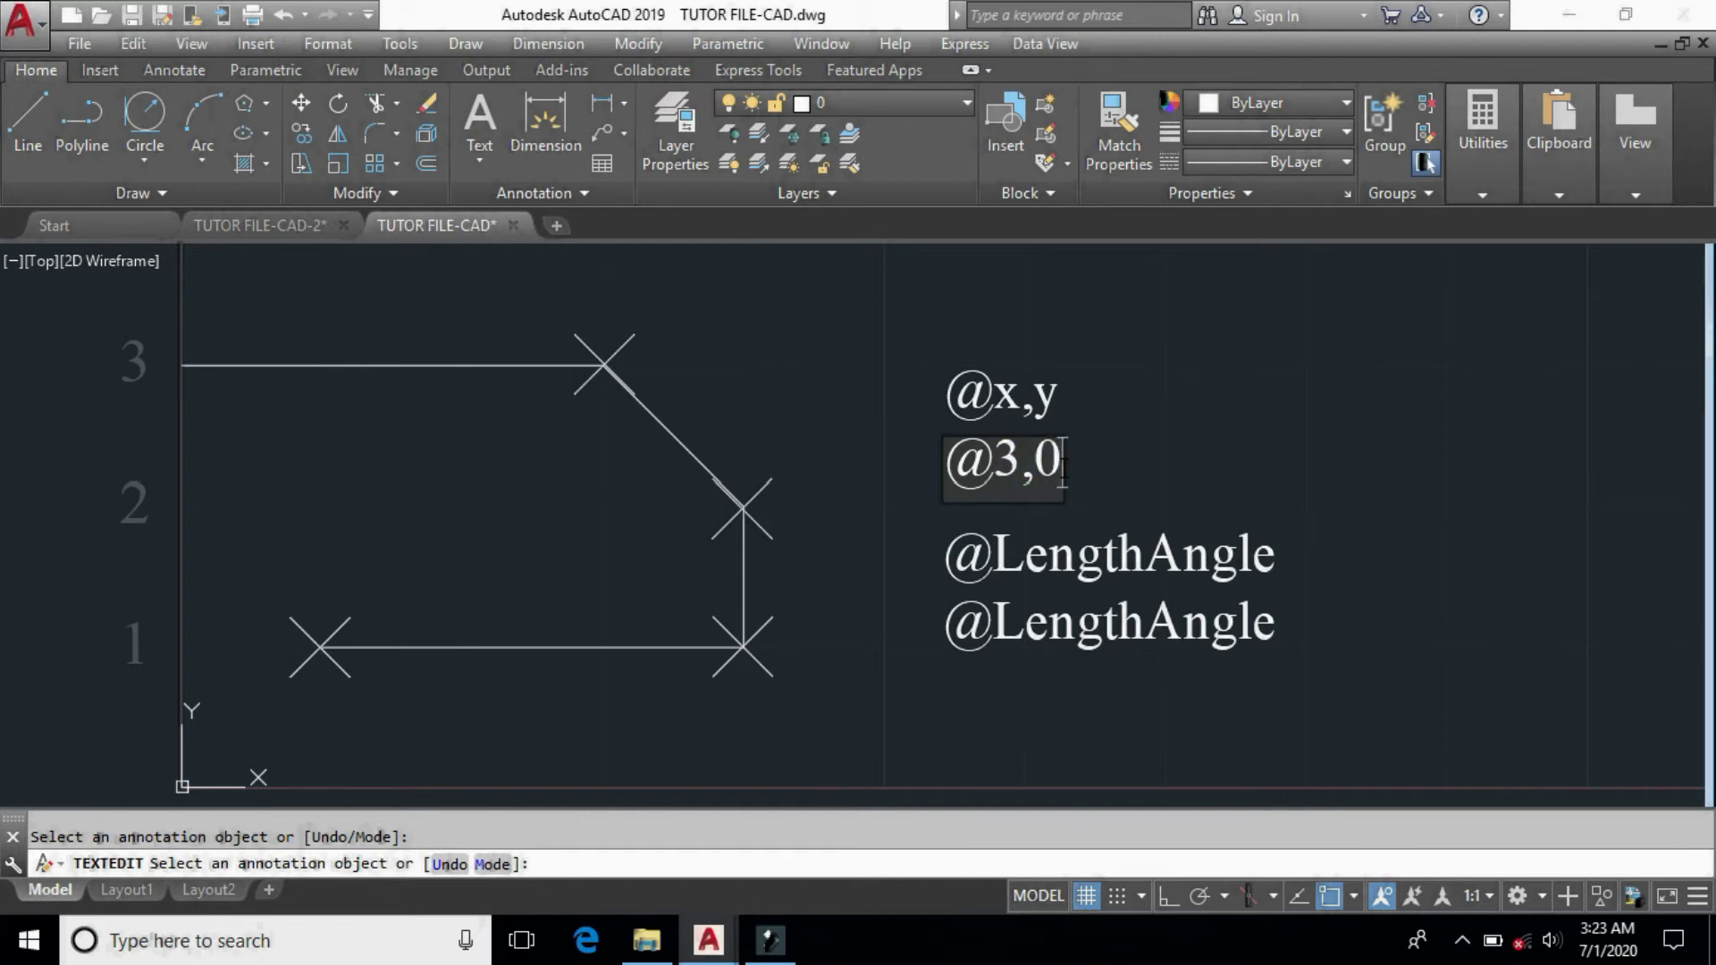
pyautogui.click(1117, 514)
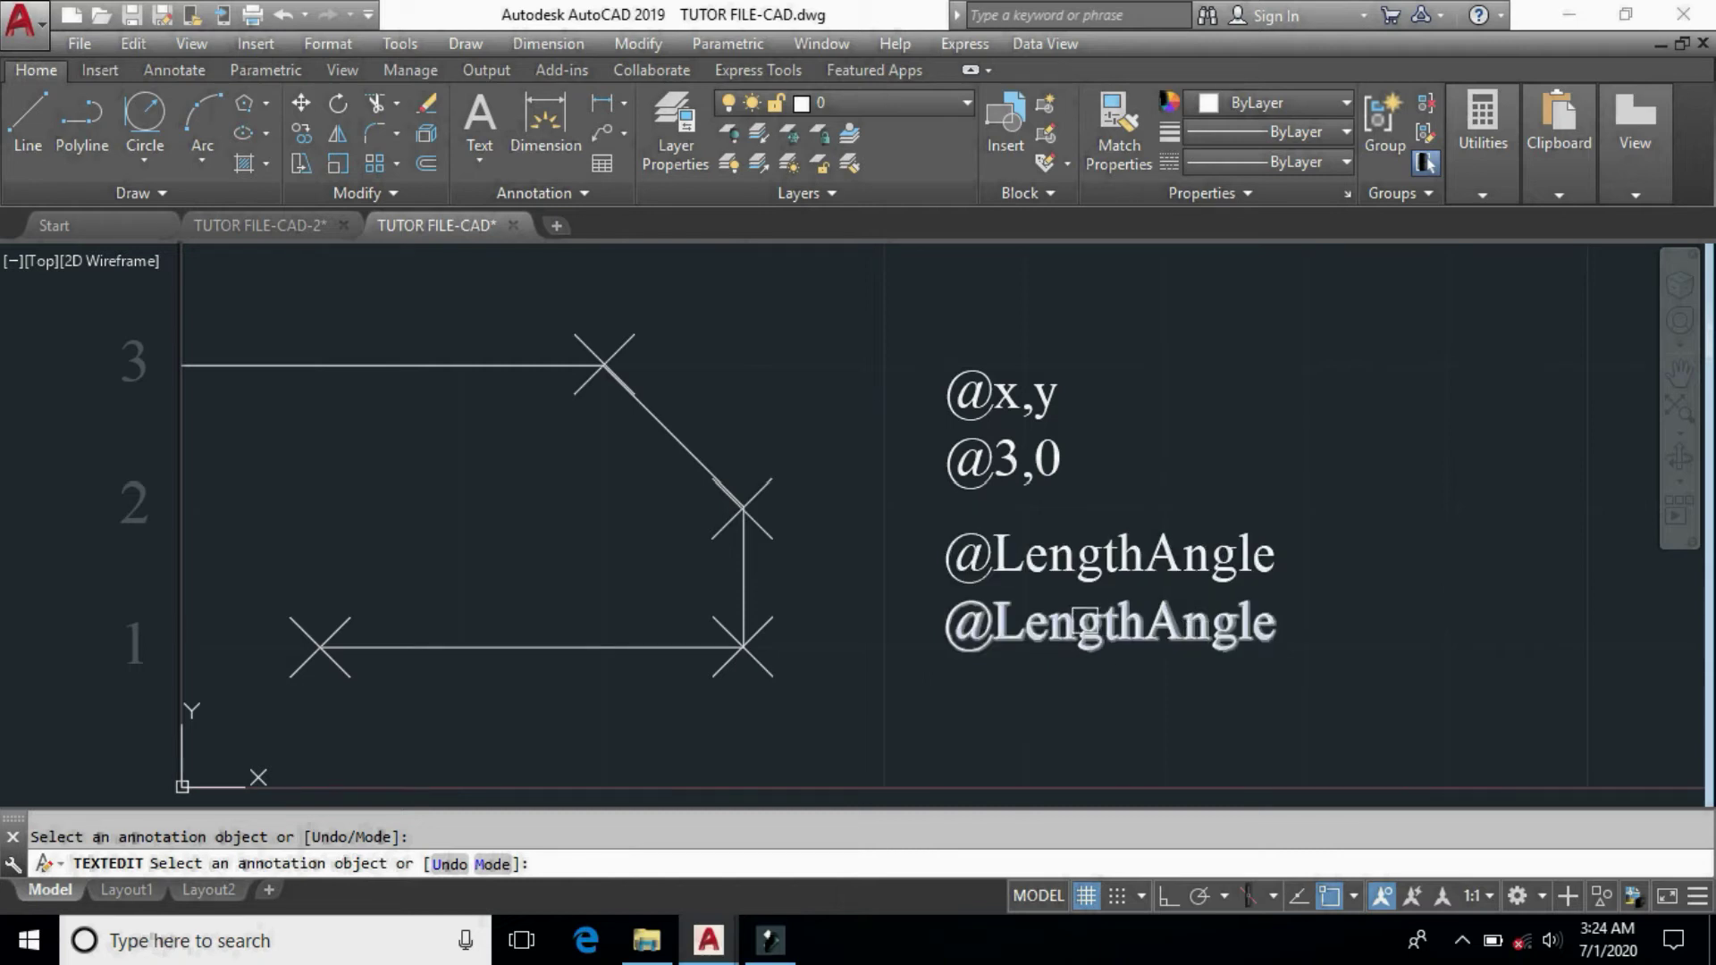
# End the text edit and pan over to the angle-direction compass diagram.
pyautogui.rightClick(1203, 494)
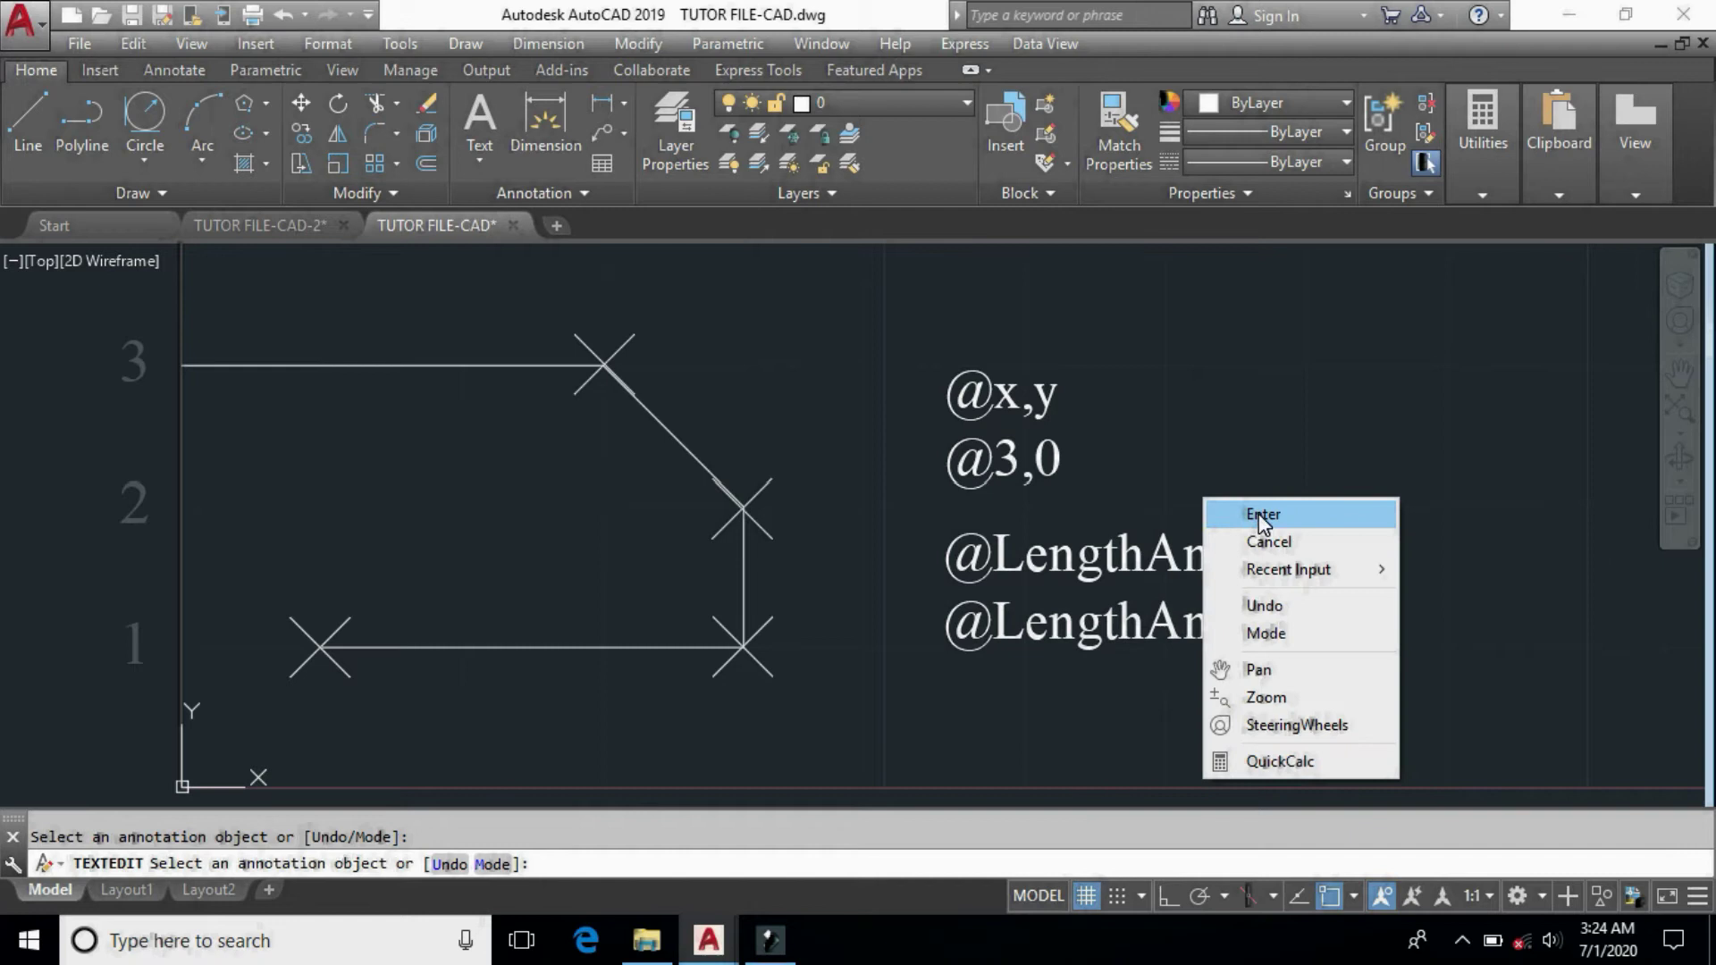
pyautogui.click(1261, 515)
pyautogui.moveTo(1296, 578); pyautogui.dragTo(724, 579, button='middle')
pyautogui.scroll(-3, 847, 579)
pyautogui.scroll(-2, 846, 576)
pyautogui.moveTo(1085, 525)
pyautogui.mouseDown(button='middle')
pyautogui.moveTo(770, 593)
pyautogui.moveTo(13, 652)
pyautogui.moveTo(260, 659)
pyautogui.mouseUp(button='middle')
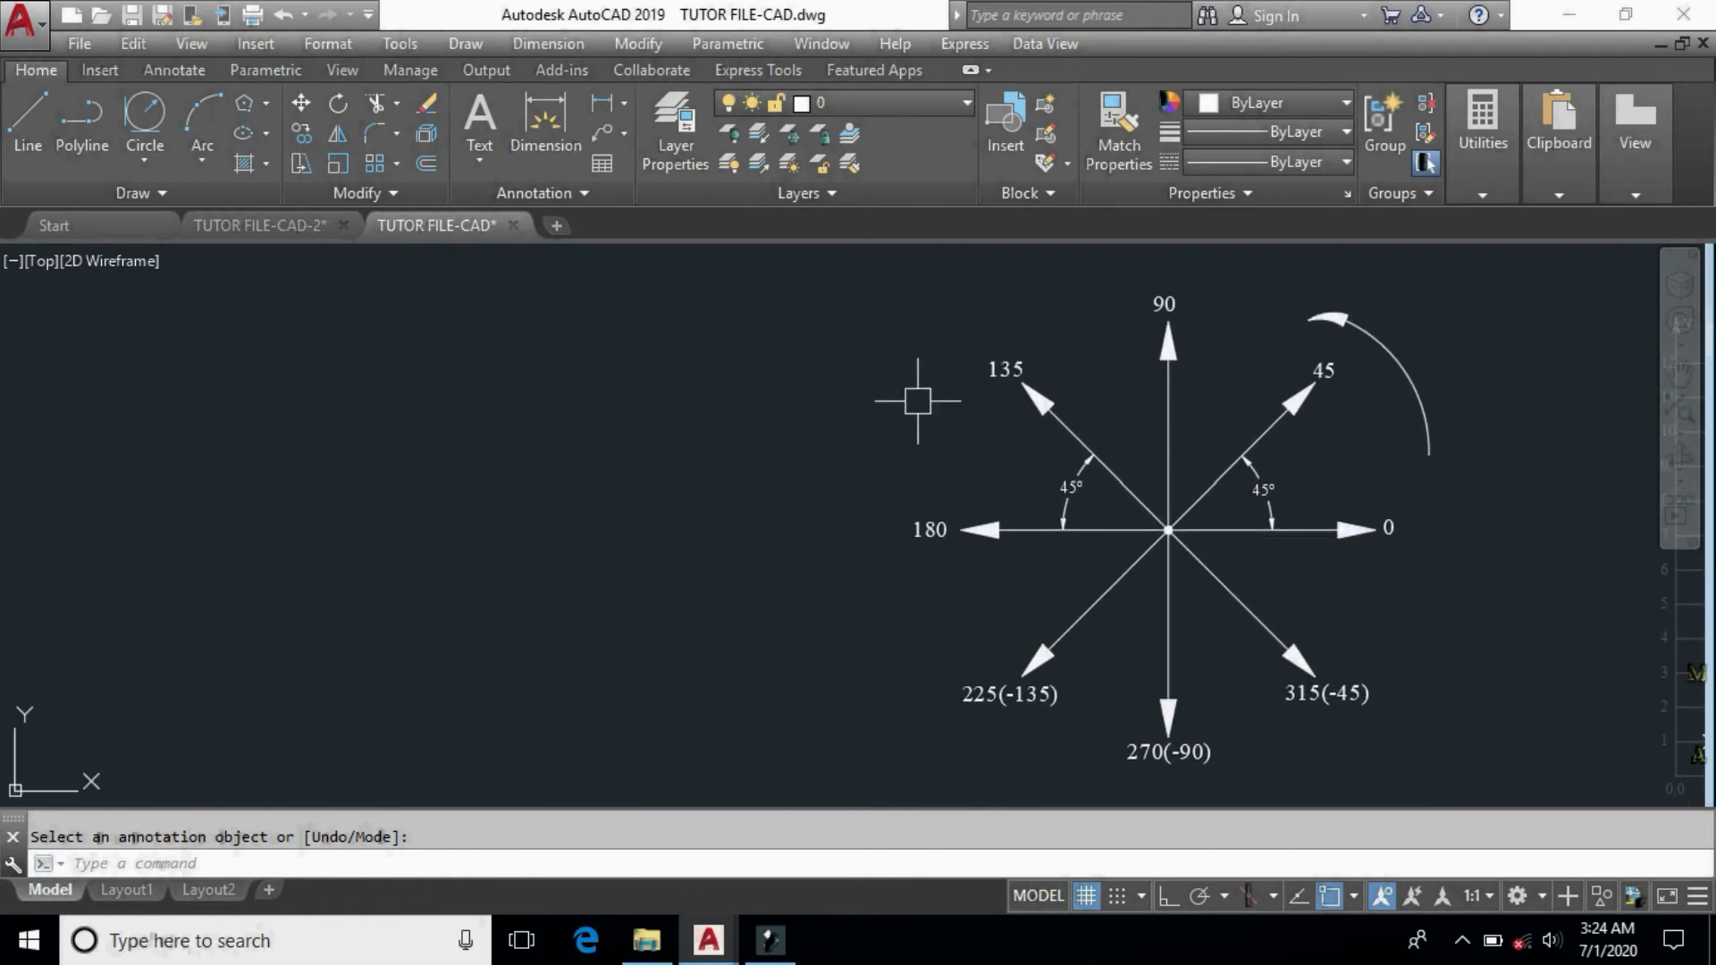
# Window-select the compass diagram and move it beside the numeral-1 grid drawing.
pyautogui.click(852, 276)
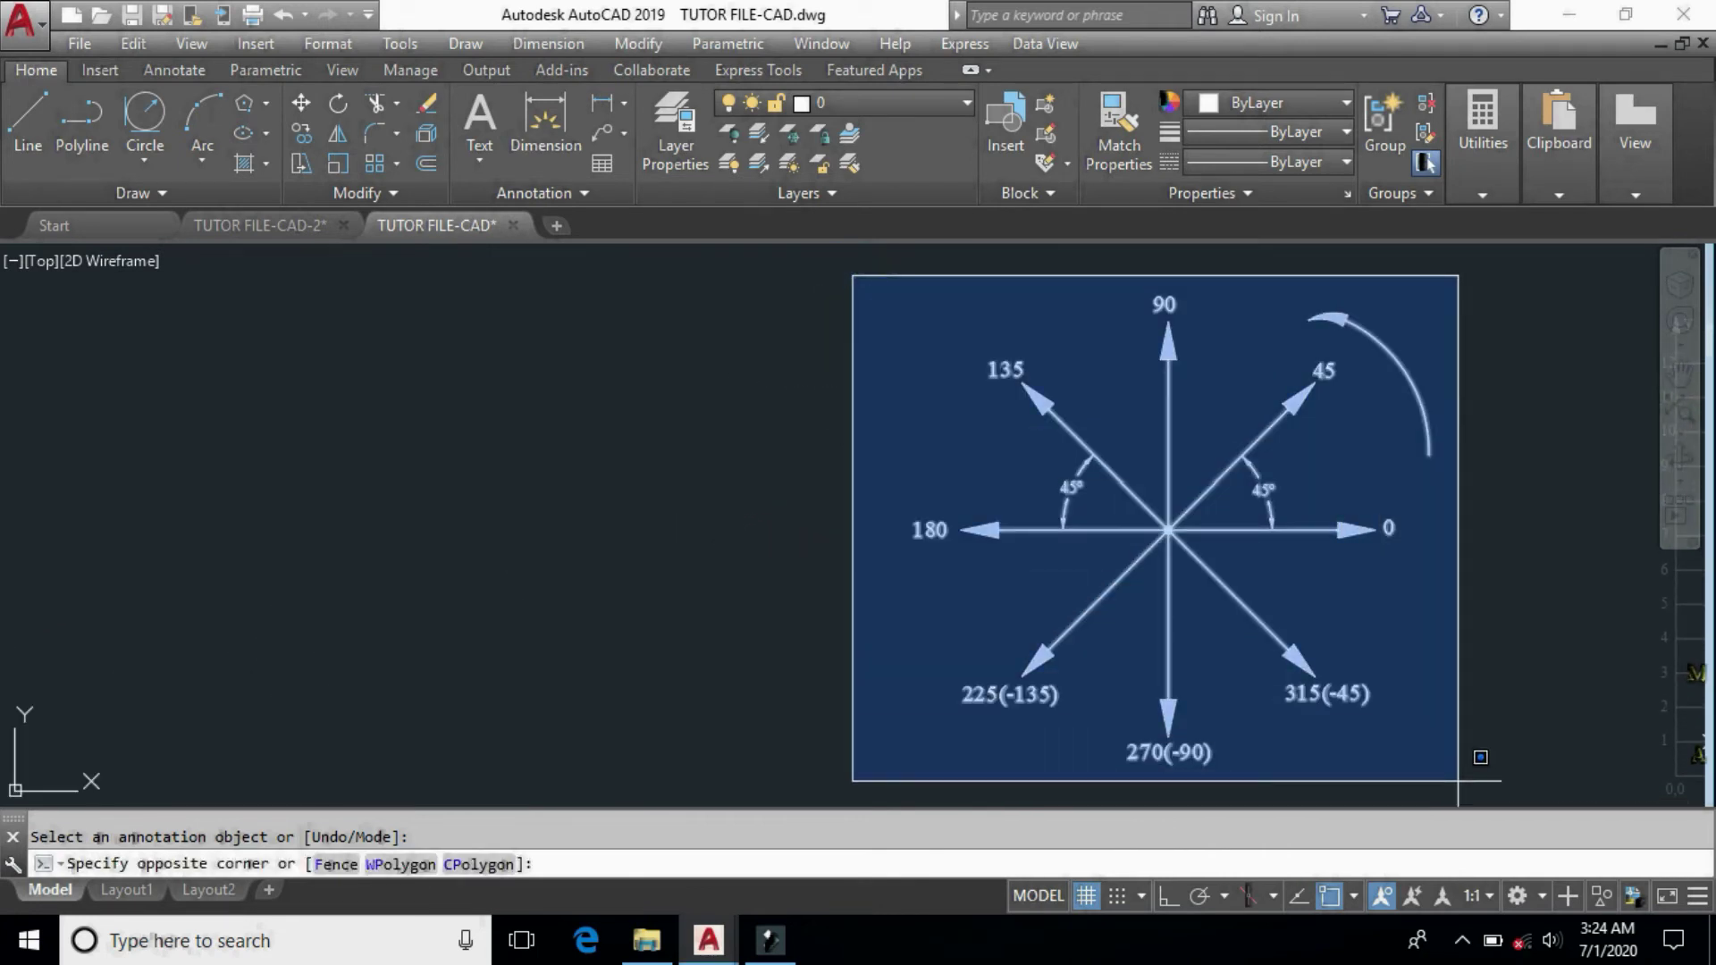
pyautogui.click(1476, 769)
pyautogui.write('m')
pyautogui.press('Return')
pyautogui.click(1288, 650)
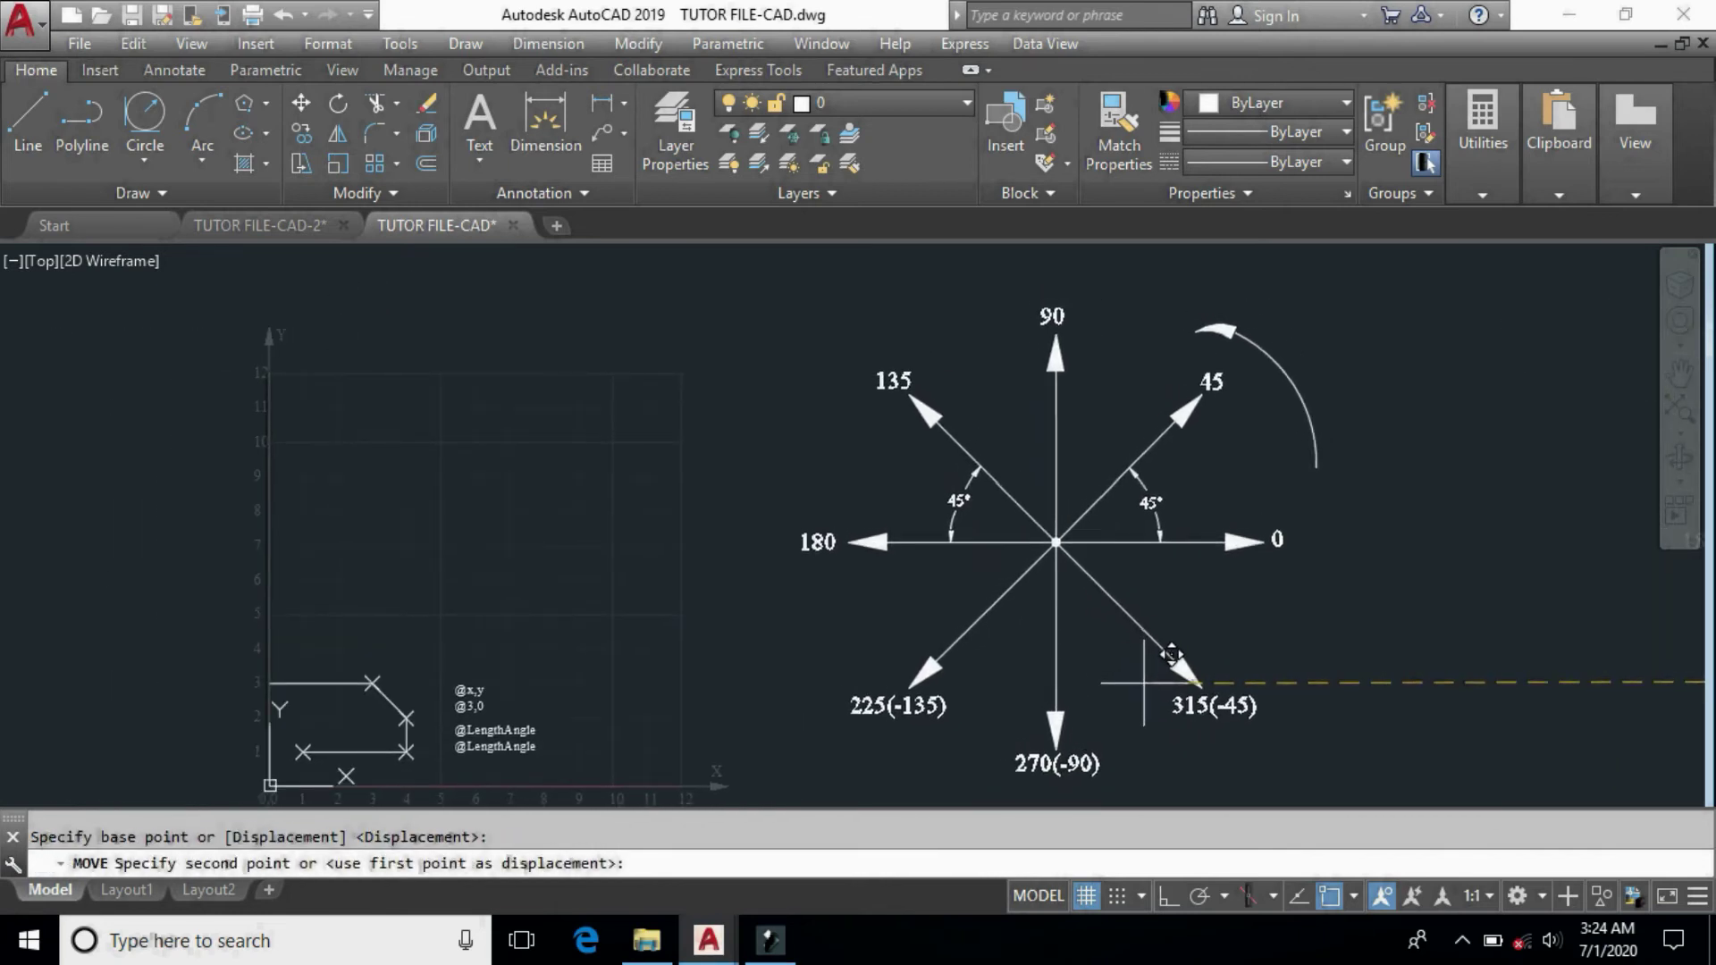
pyautogui.click(1124, 706)
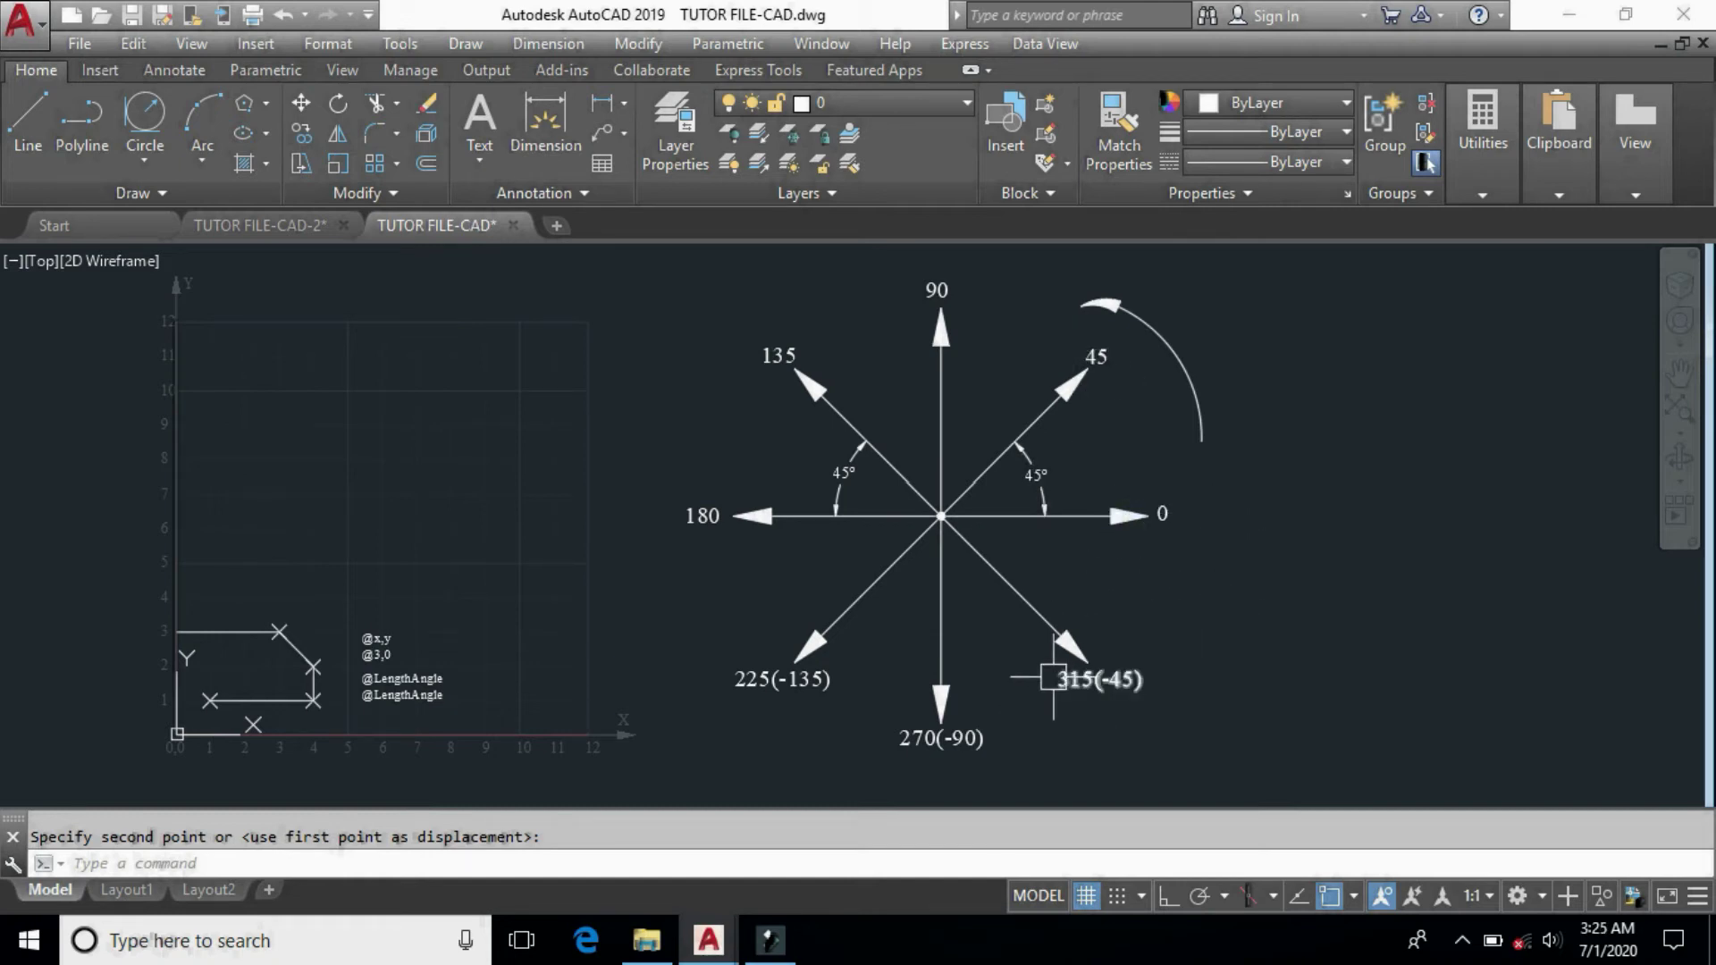
pyautogui.rightClick(1125, 679)
# Zoom and pan until the numeral-1 outline and its coordinate notes fill the view.
pyautogui.press('Escape')
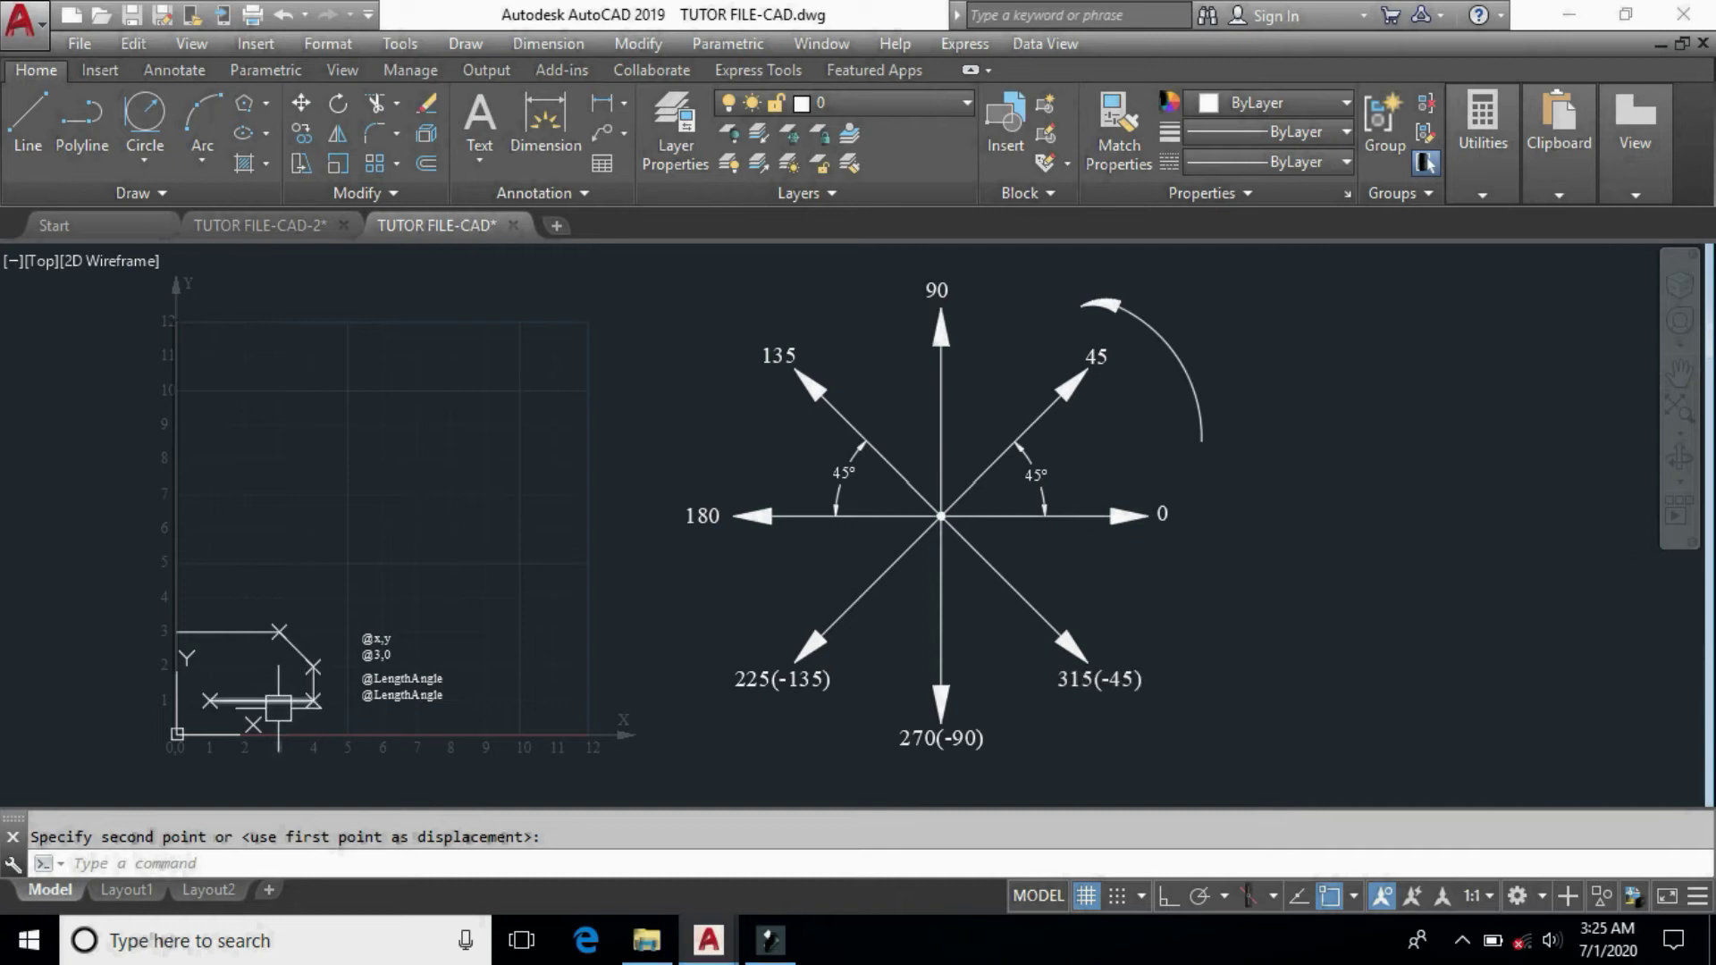
pyautogui.moveTo(278, 708); pyautogui.dragTo(339, 681, button='middle')
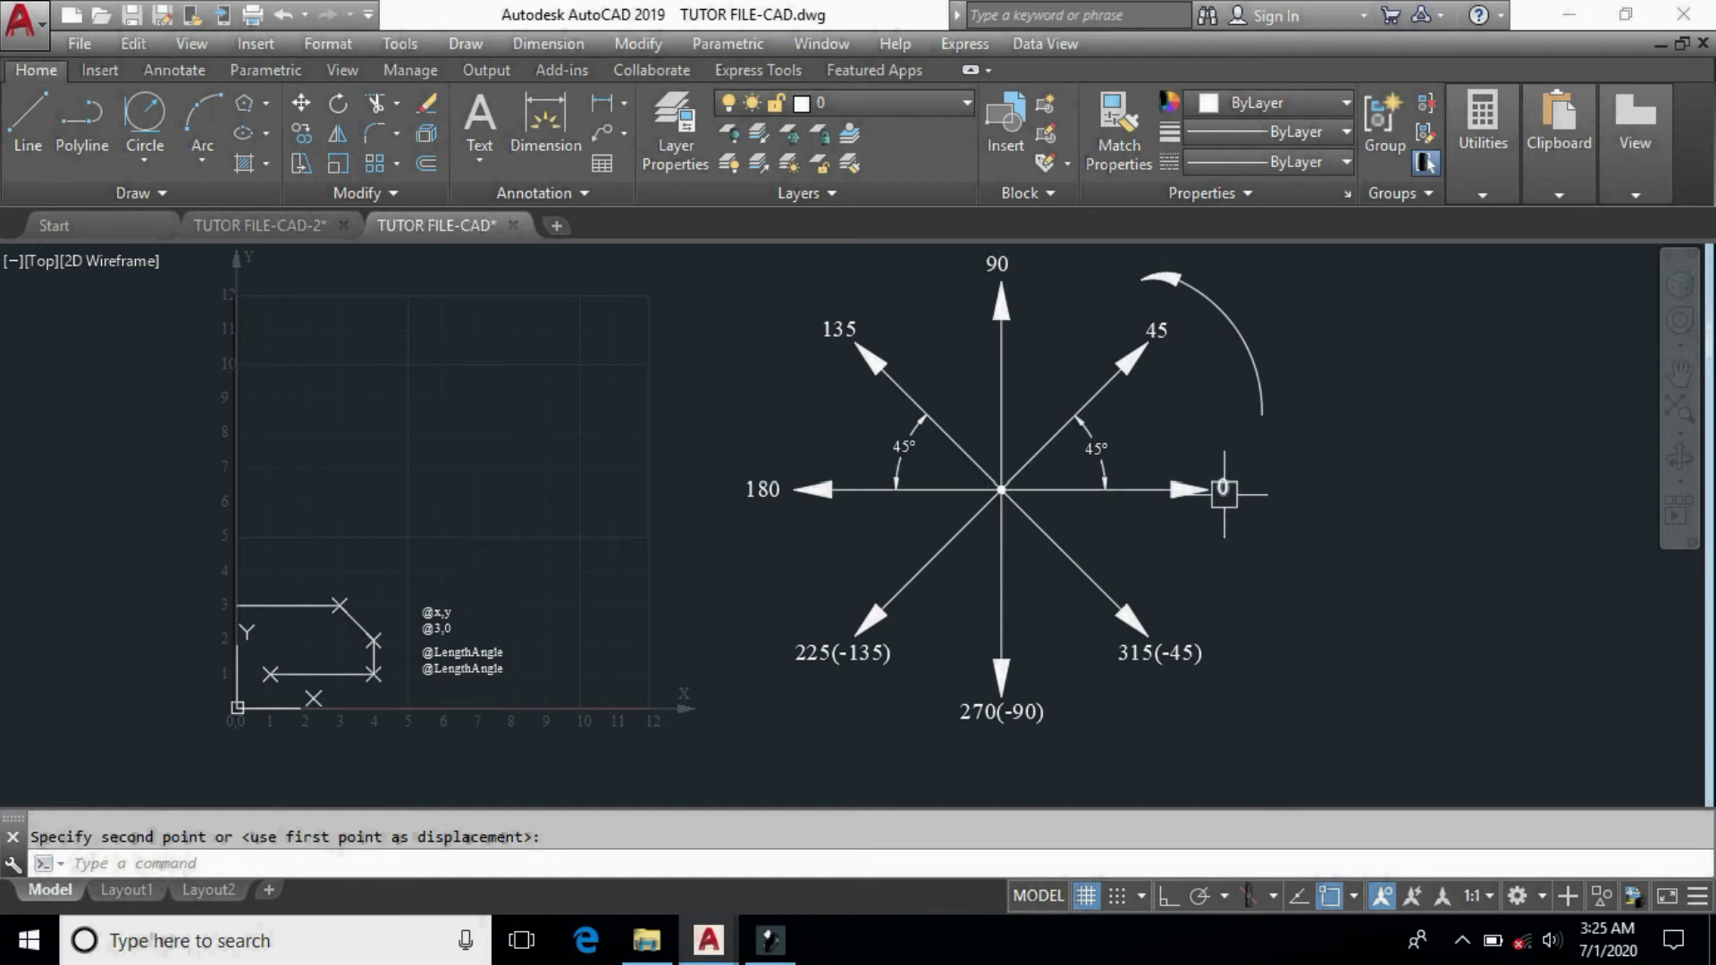
pyautogui.scroll(1, 1224, 489)
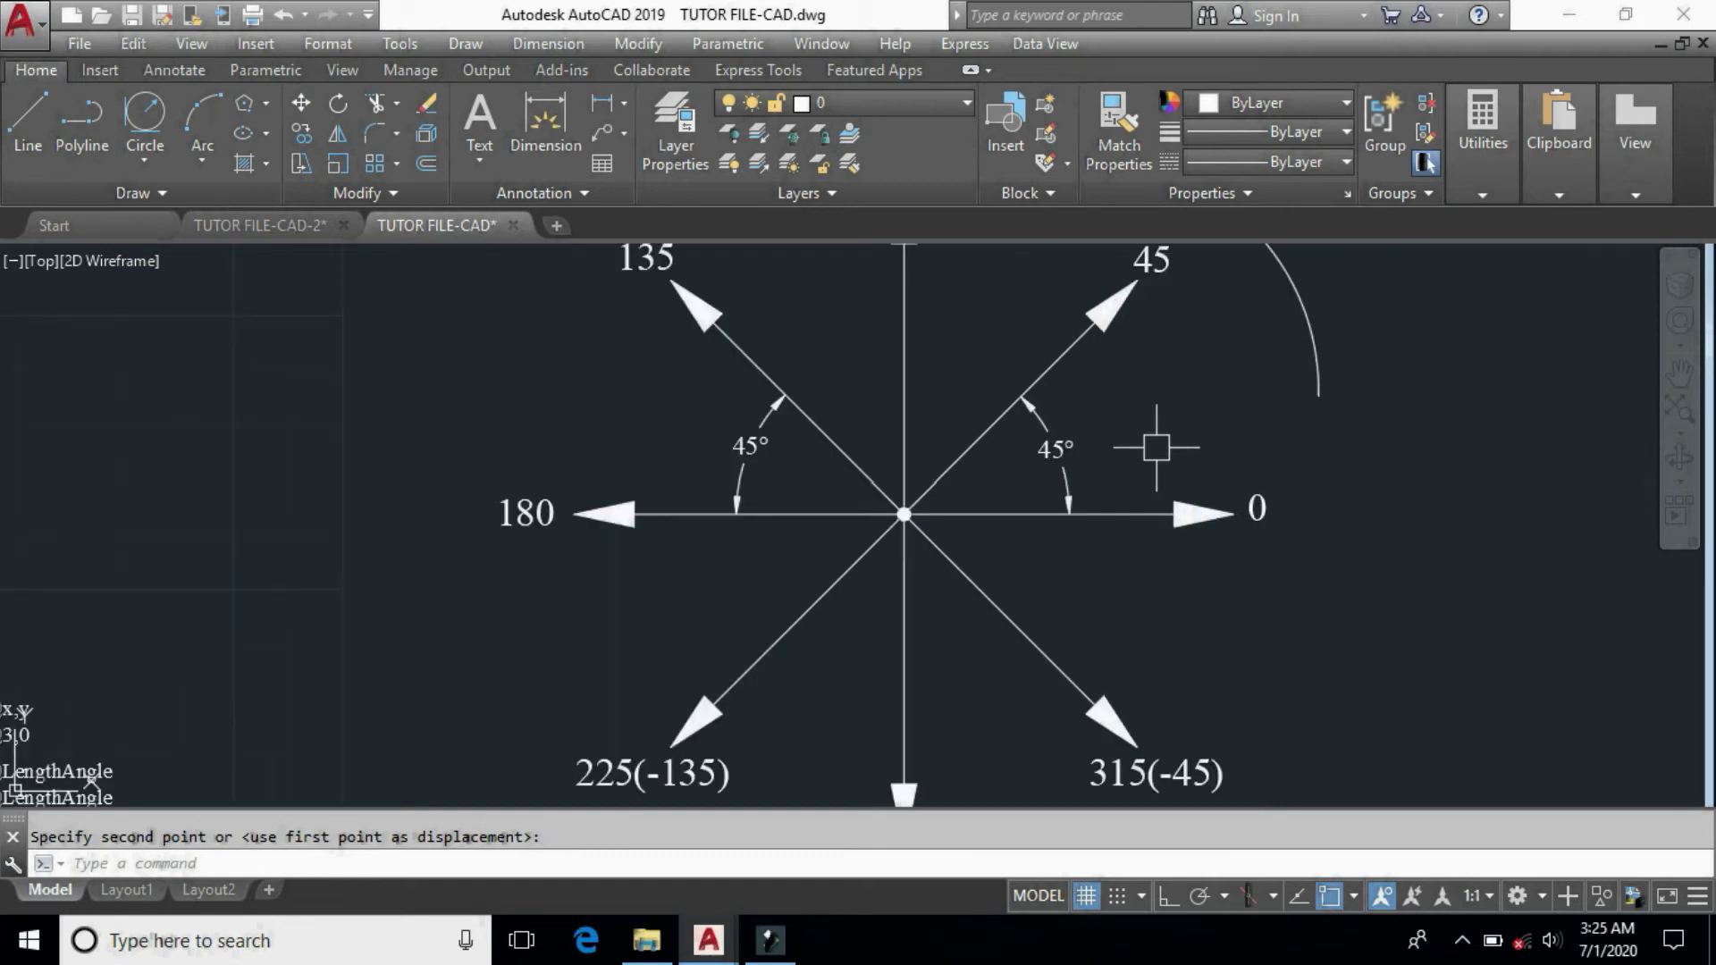
pyautogui.scroll(1, 1141, 506)
pyautogui.moveTo(1142, 506)
pyautogui.mouseDown(button='middle')
pyautogui.moveTo(1187, 530)
pyautogui.moveTo(1464, 512)
pyautogui.mouseUp(button='middle')
pyautogui.moveTo(670, 614); pyautogui.dragTo(1267, 524, button='middle')
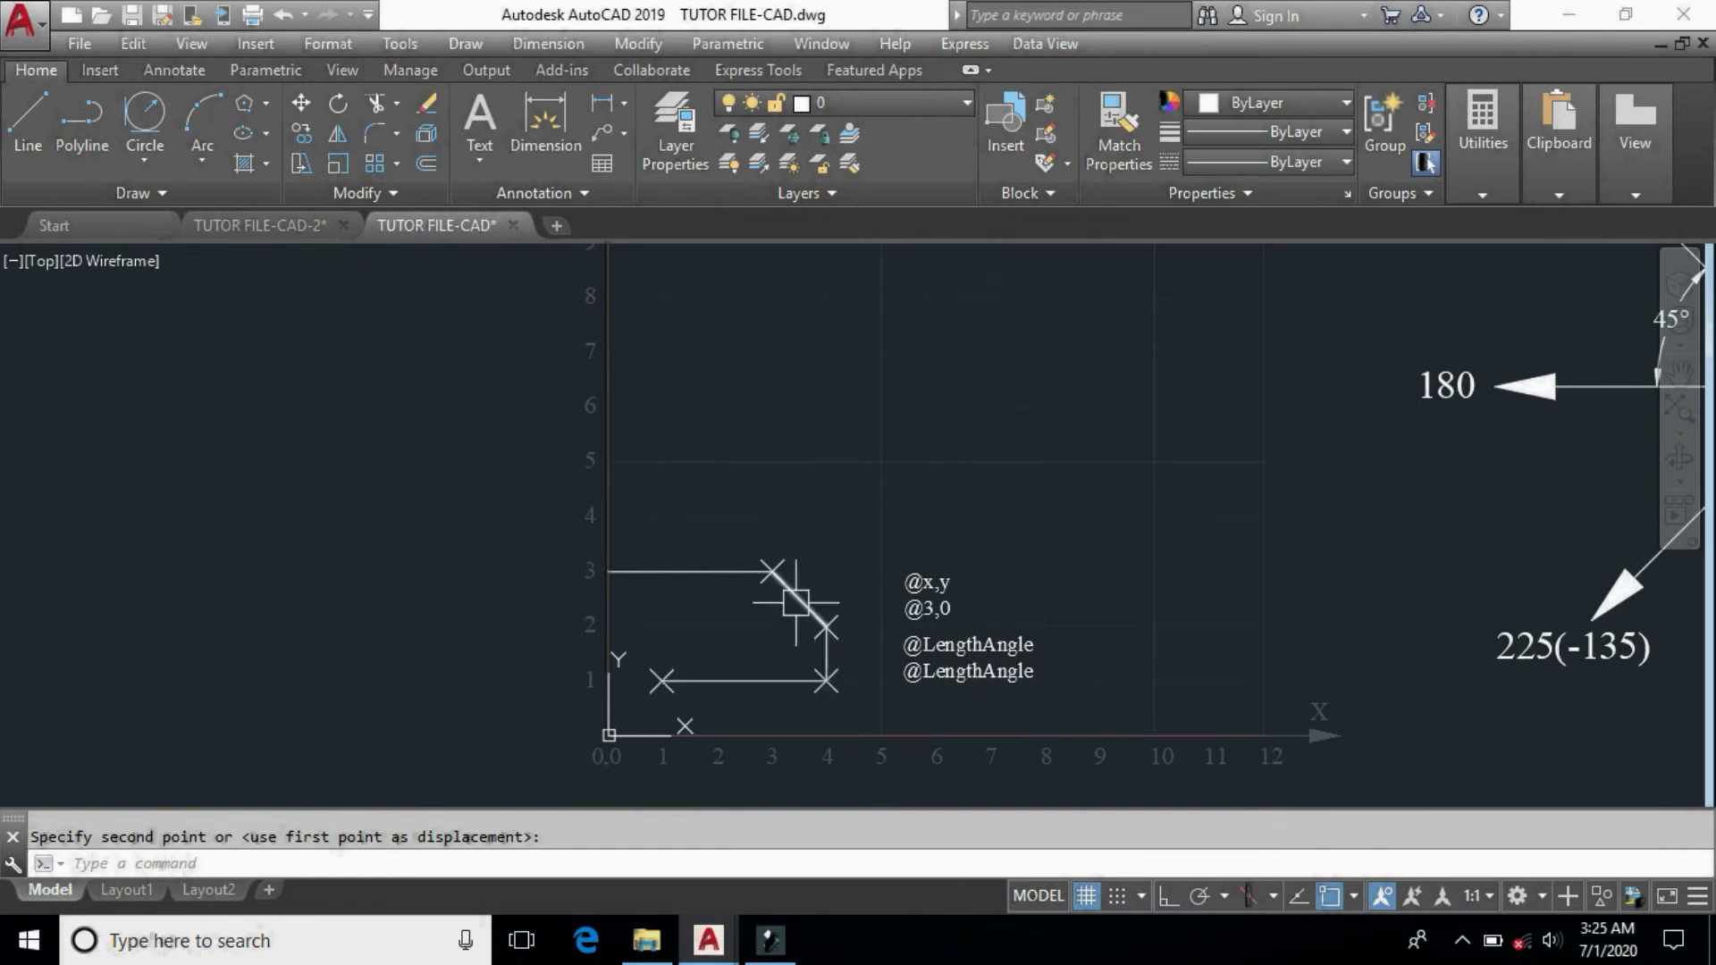
pyautogui.scroll(2, 950, 689)
pyautogui.moveTo(918, 699); pyautogui.dragTo(967, 682, button='middle')
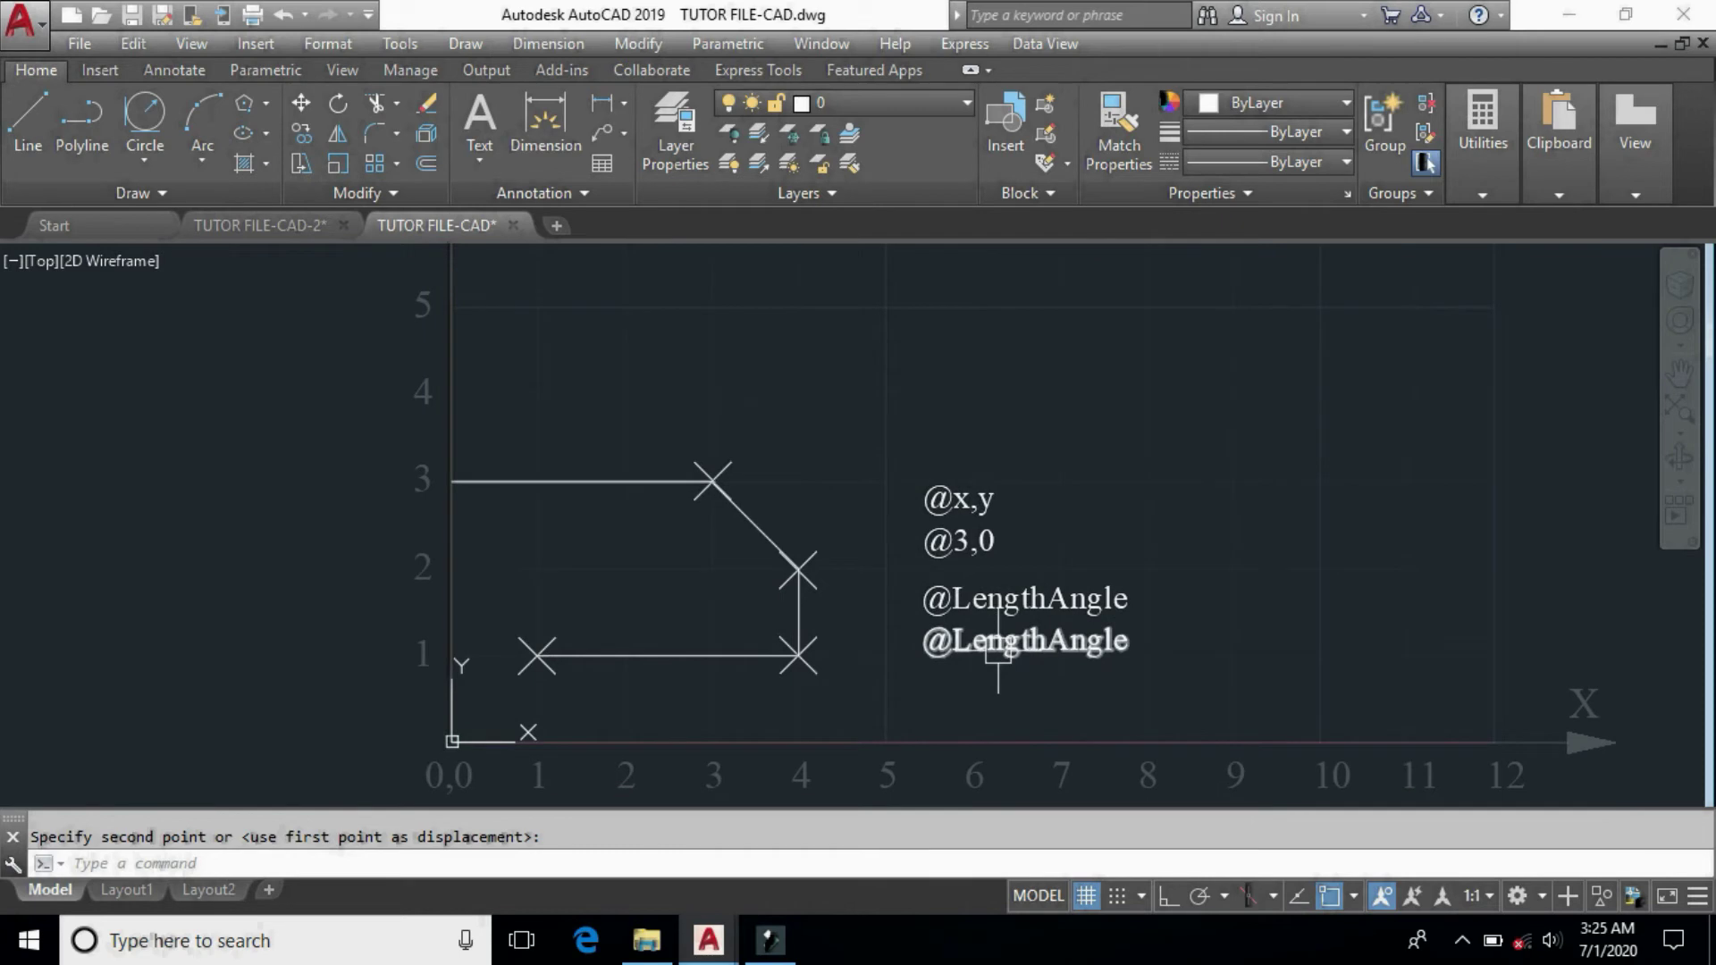
pyautogui.doubleClick(1001, 645)
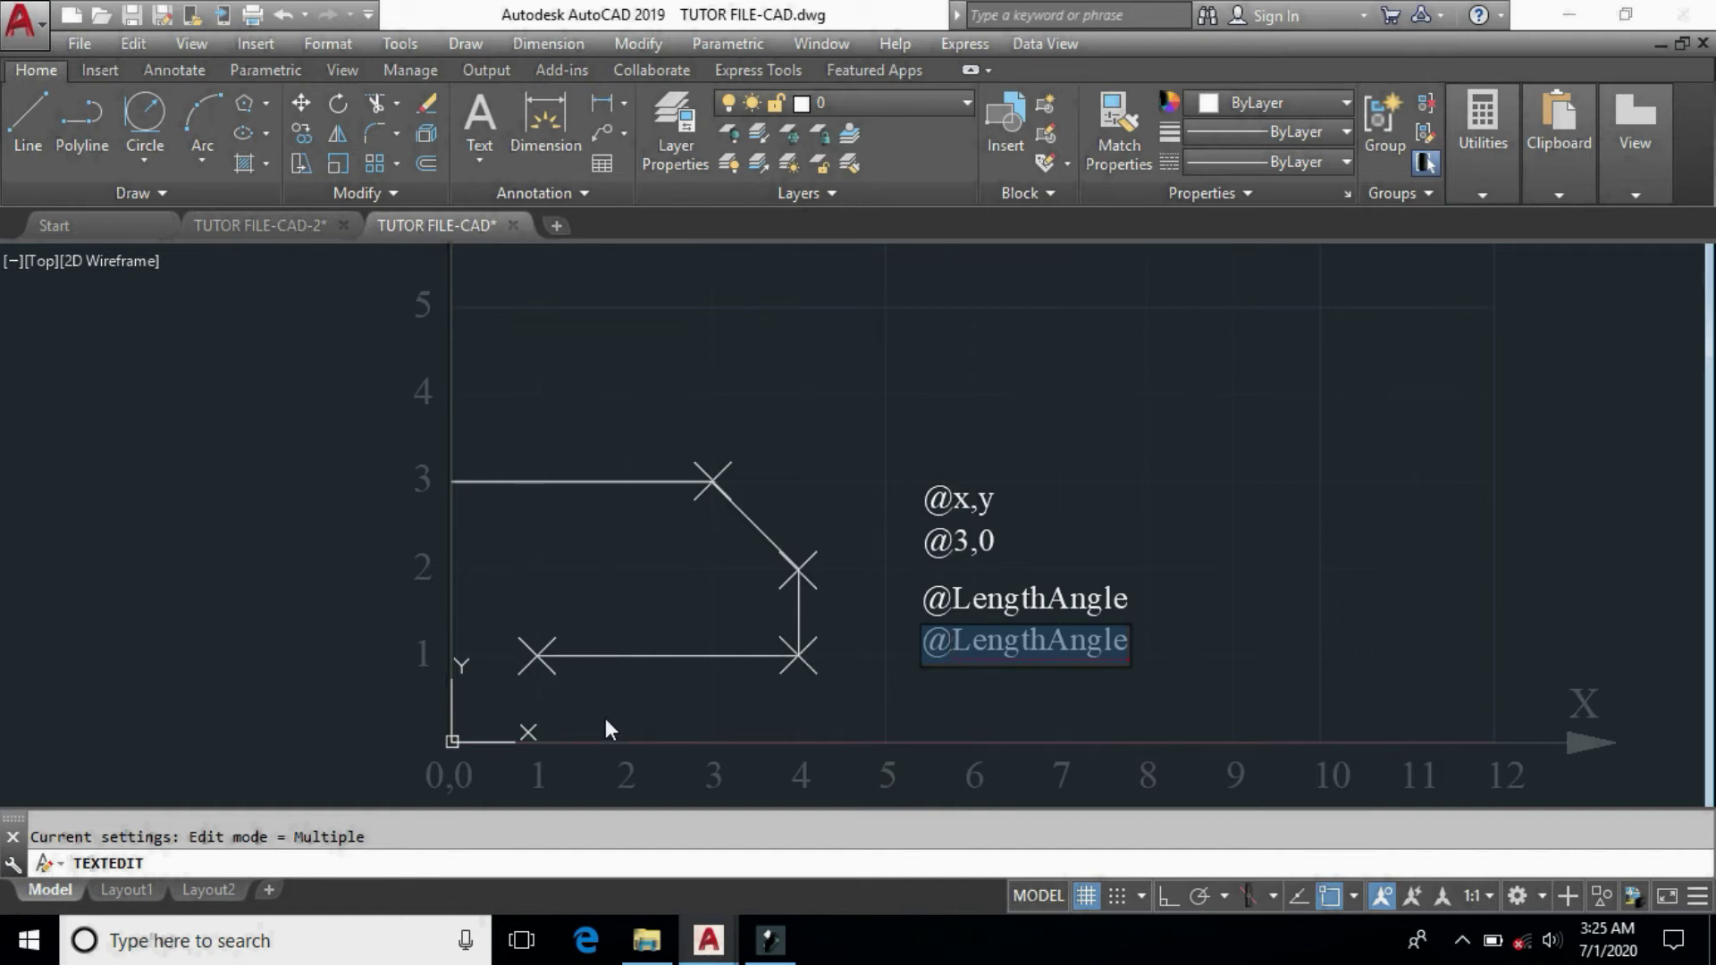
pyautogui.click(970, 653)
pyautogui.doubleClick(961, 652)
pyautogui.write('3')
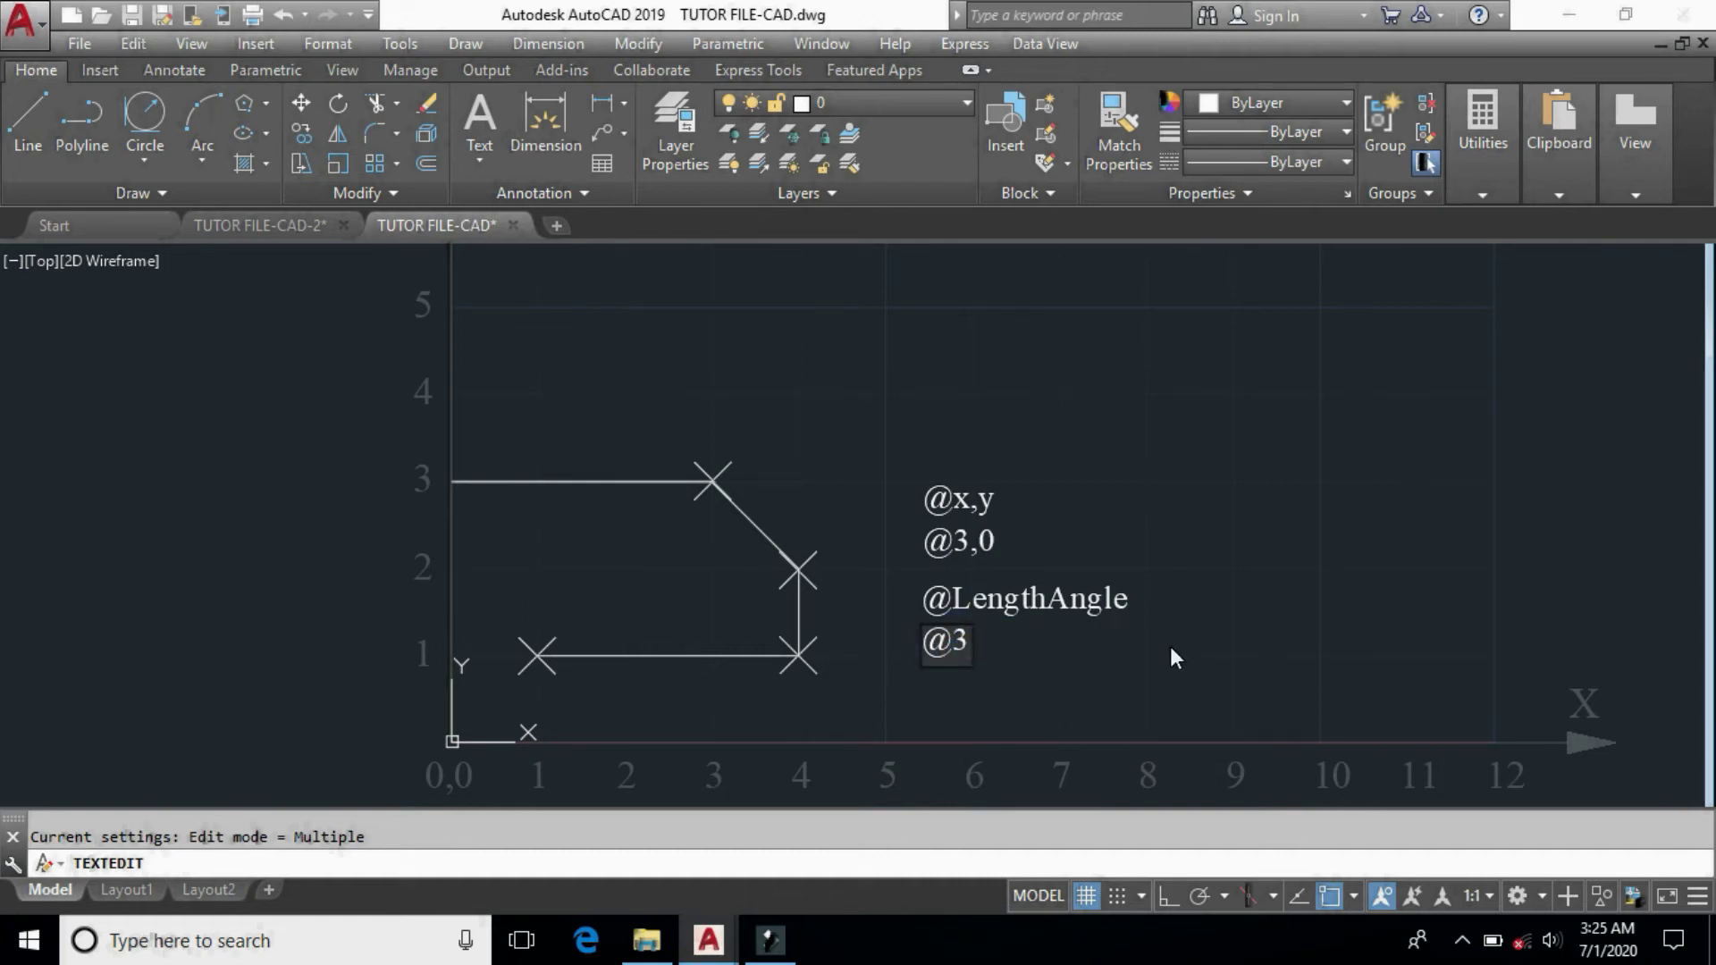
pyautogui.write('<0')
pyautogui.click(1098, 647)
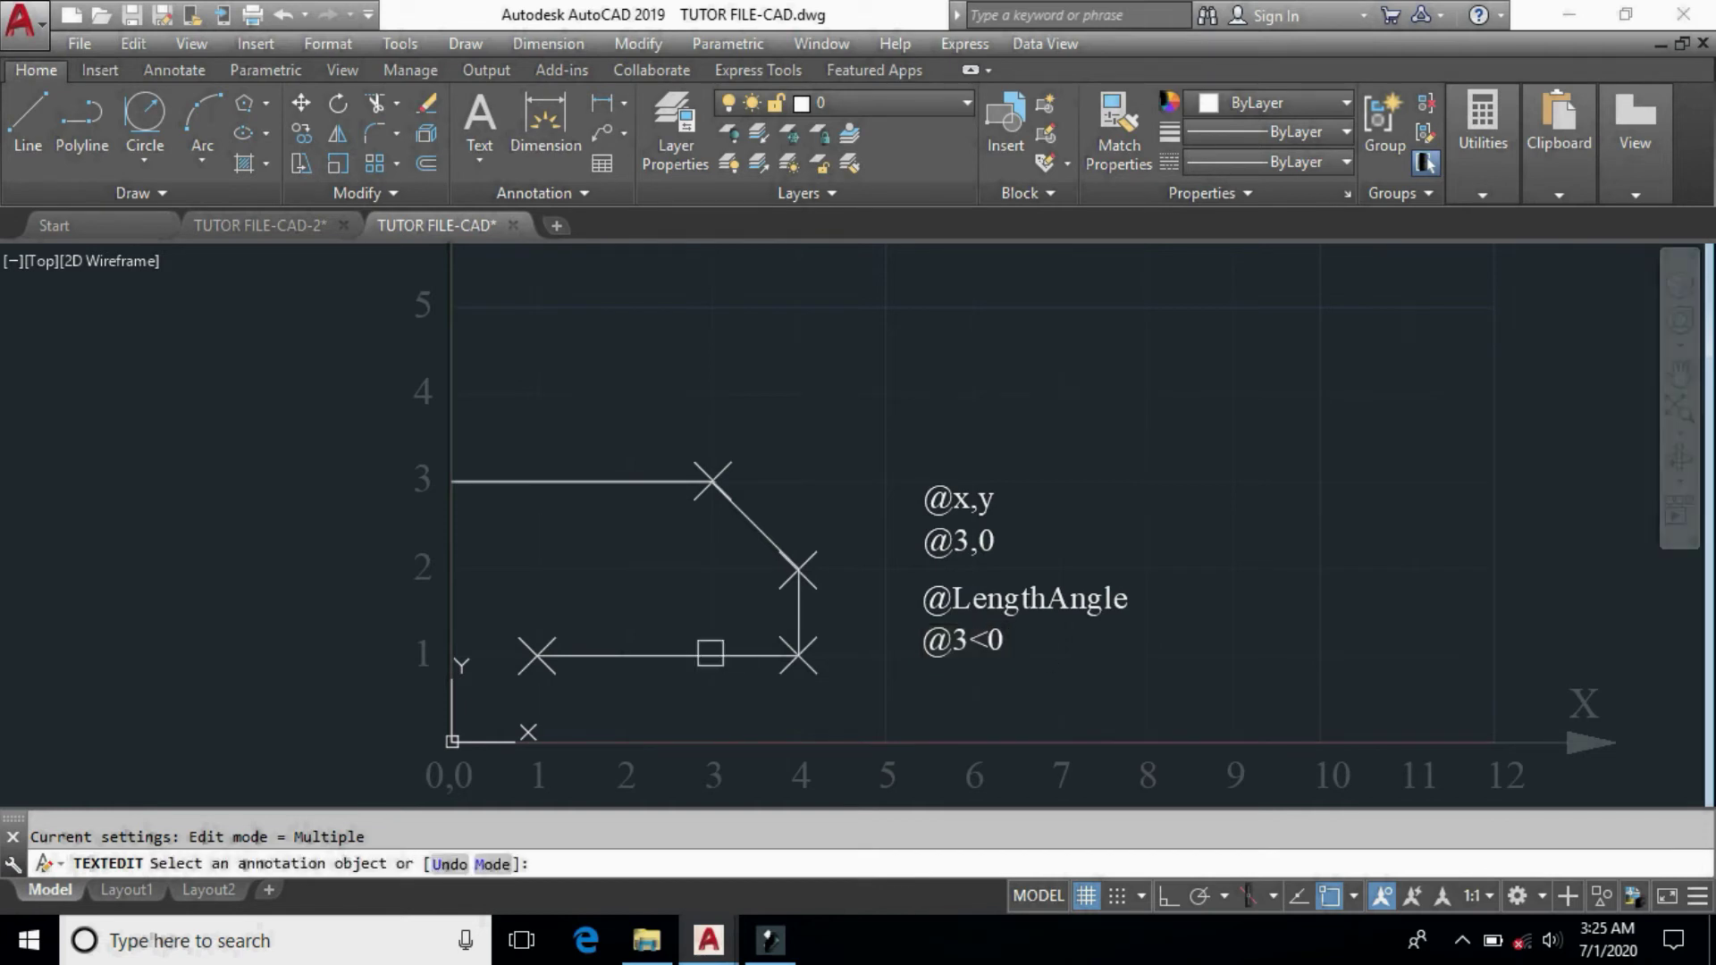
# Erase the bottom, top, diagonal and vertical lines of the old numeral-1 outline.
pyautogui.press('Return')
pyautogui.moveTo(690, 638)
pyautogui.mouseDown()
pyautogui.moveTo(671, 682)
pyautogui.moveTo(615, 630)
pyautogui.moveTo(652, 625)
pyautogui.mouseUp()
pyautogui.press('Delete')
pyautogui.click(626, 488)
pyautogui.press('Delete')
pyautogui.click(747, 528)
pyautogui.press('Delete')
pyautogui.click(800, 603)
pyautogui.press('Delete')
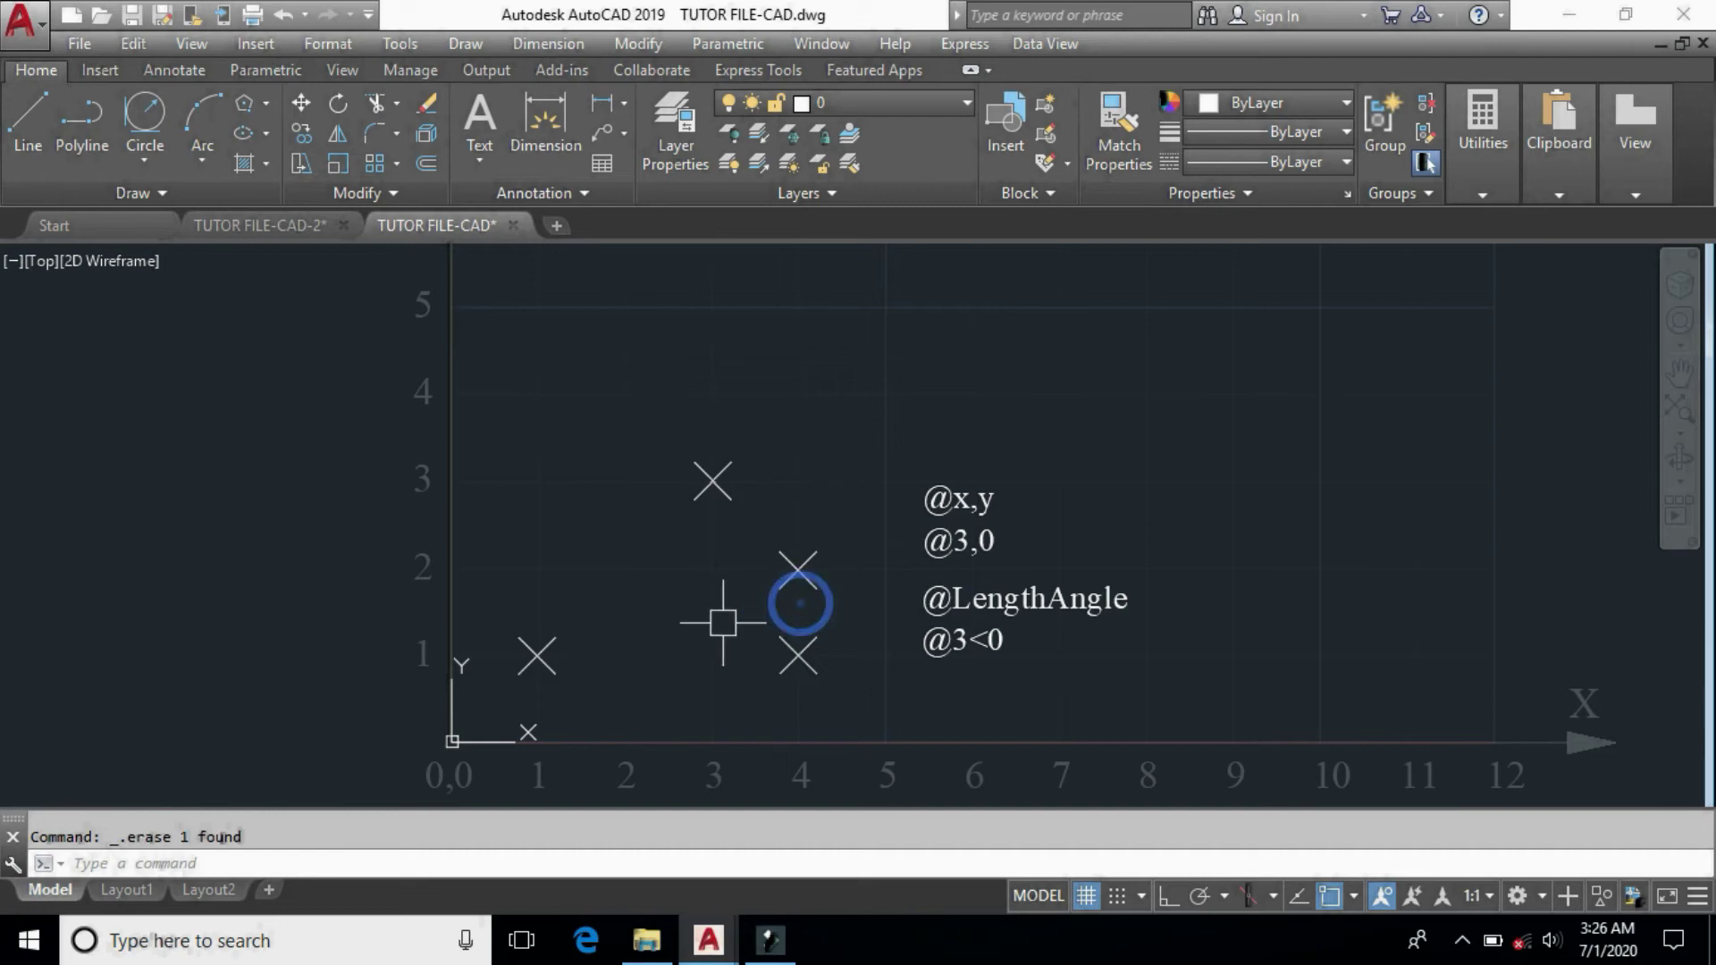
# Draw a line from 1,1 with polar segments @3<0, @1<90 and @1.4142<135.
pyautogui.write('L')
pyautogui.press('Return')
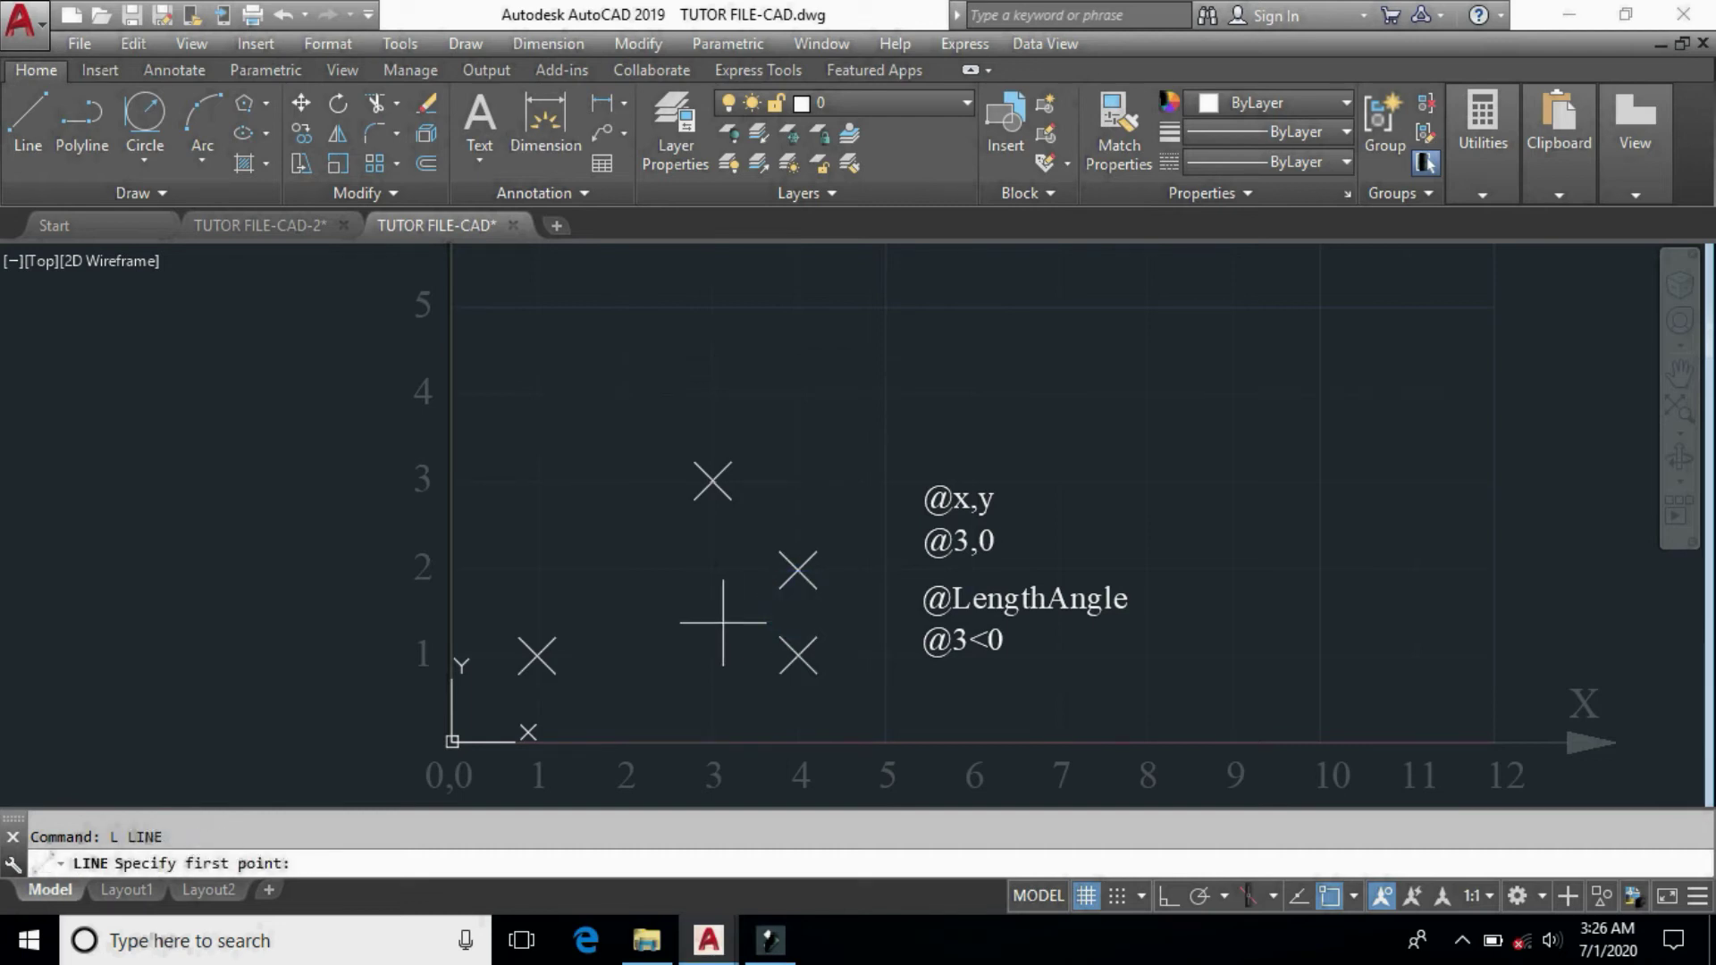
pyautogui.write('1,1')
pyautogui.press('Return')
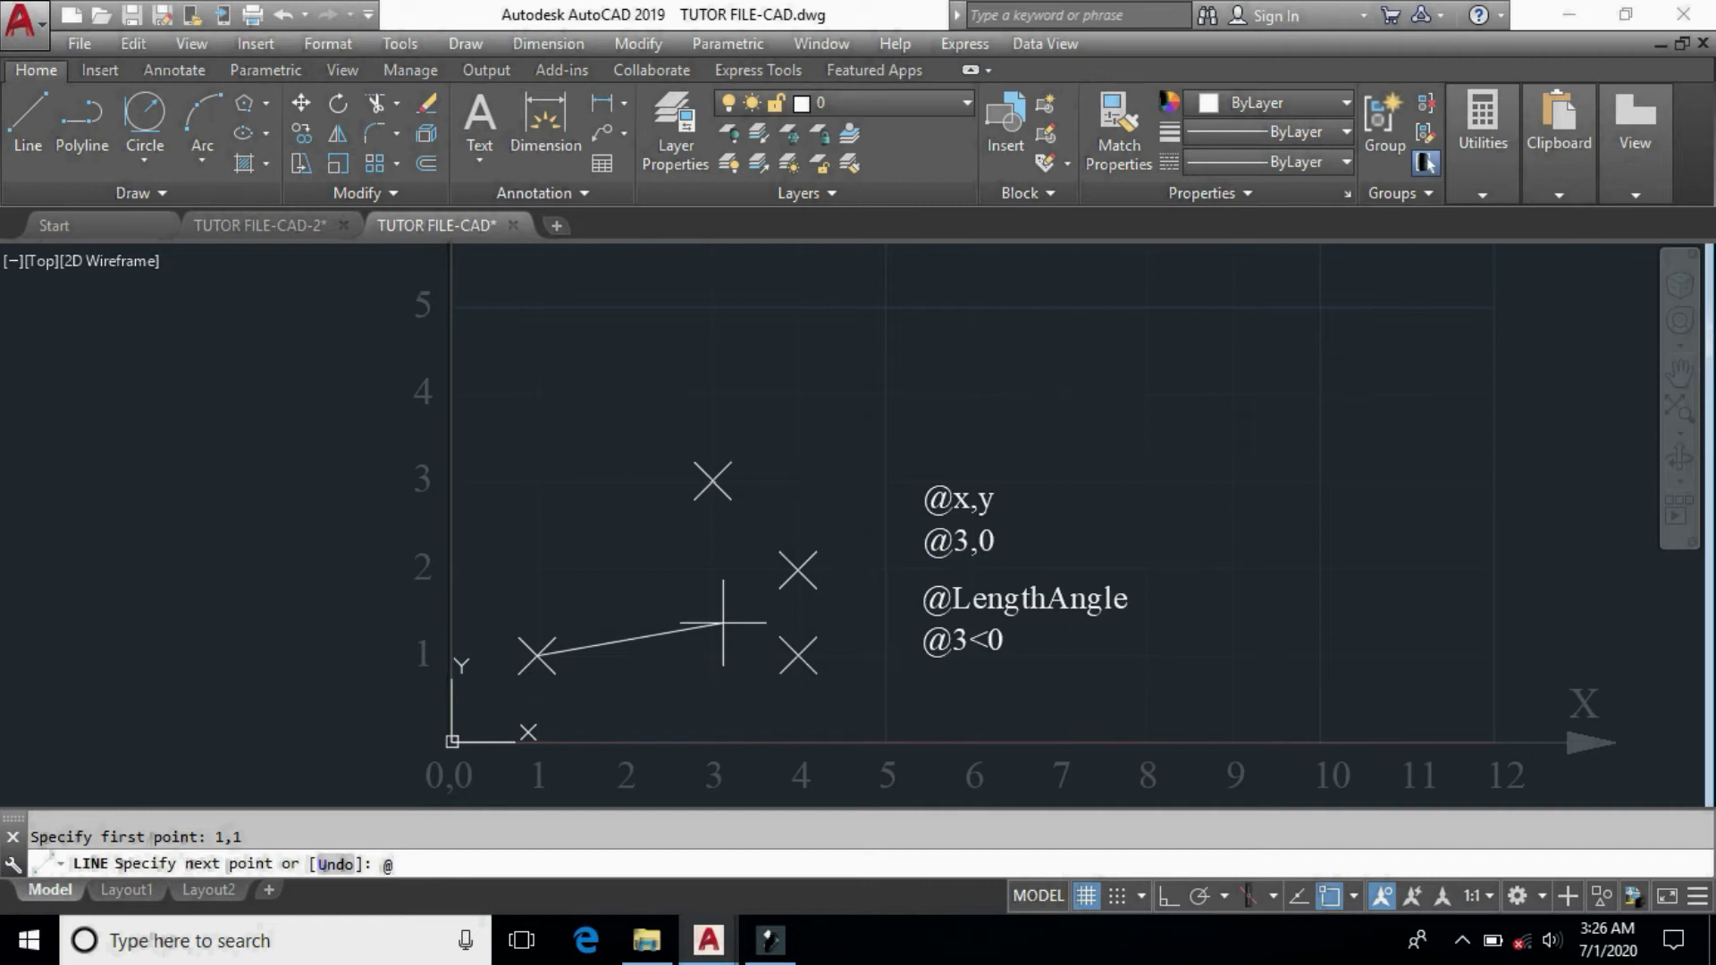
pyautogui.write('@3<0')
pyautogui.press('Return')
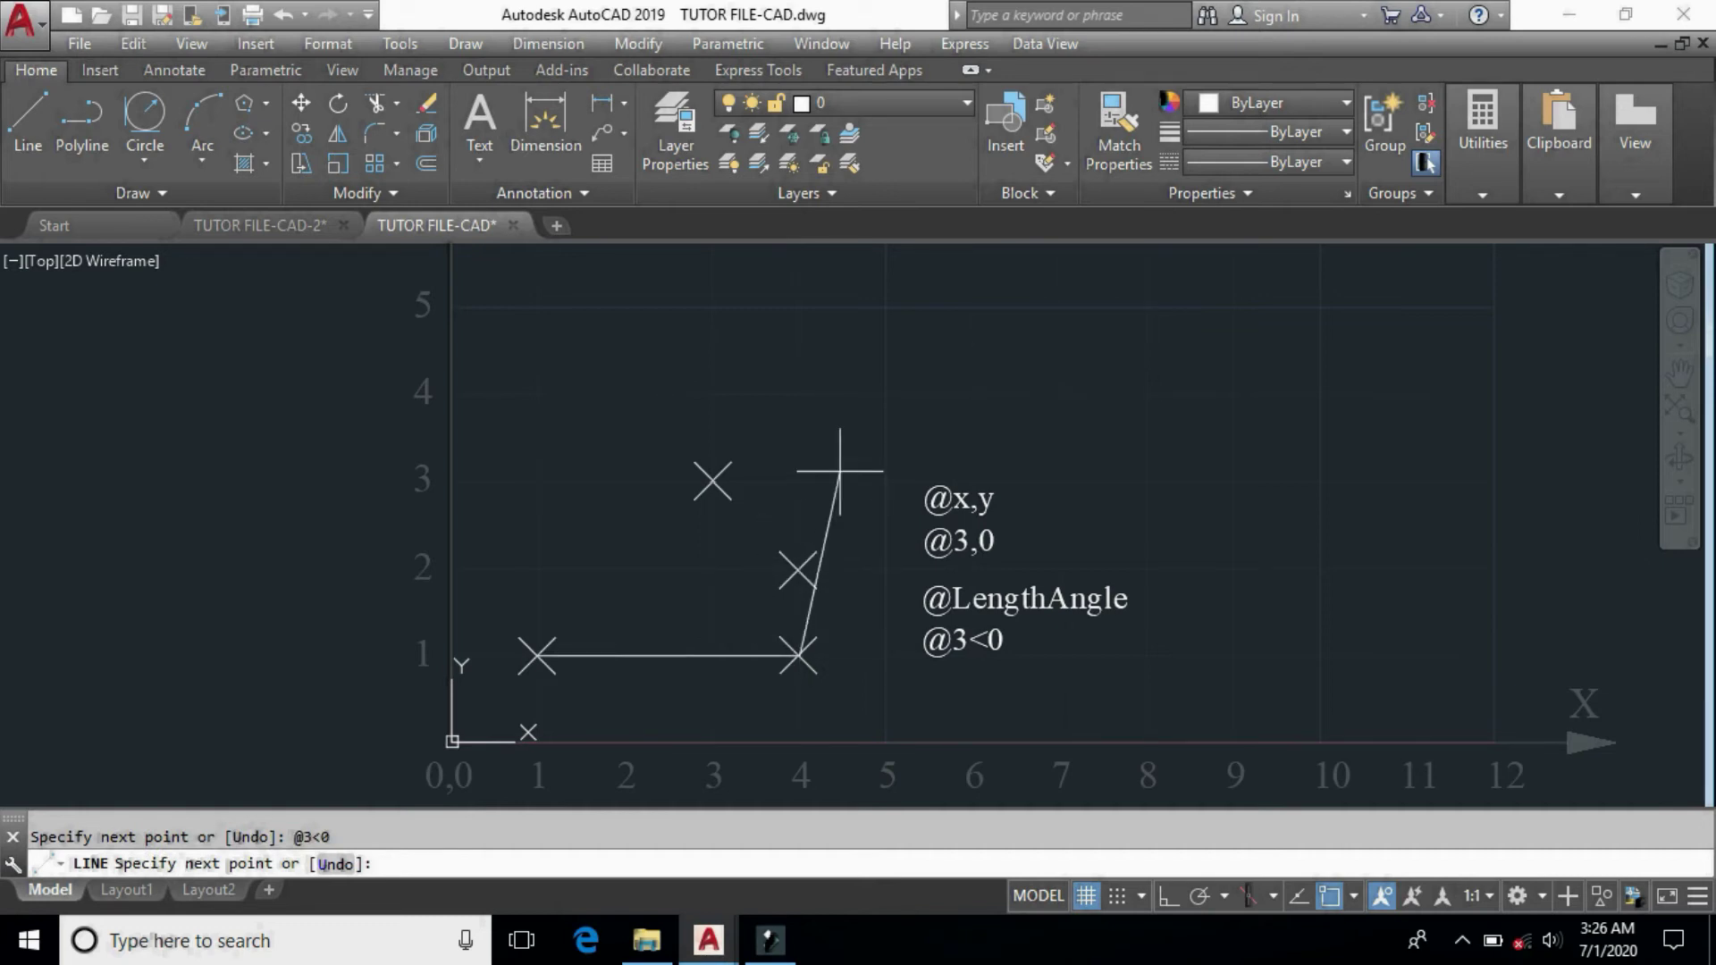
pyautogui.write('@1<9')
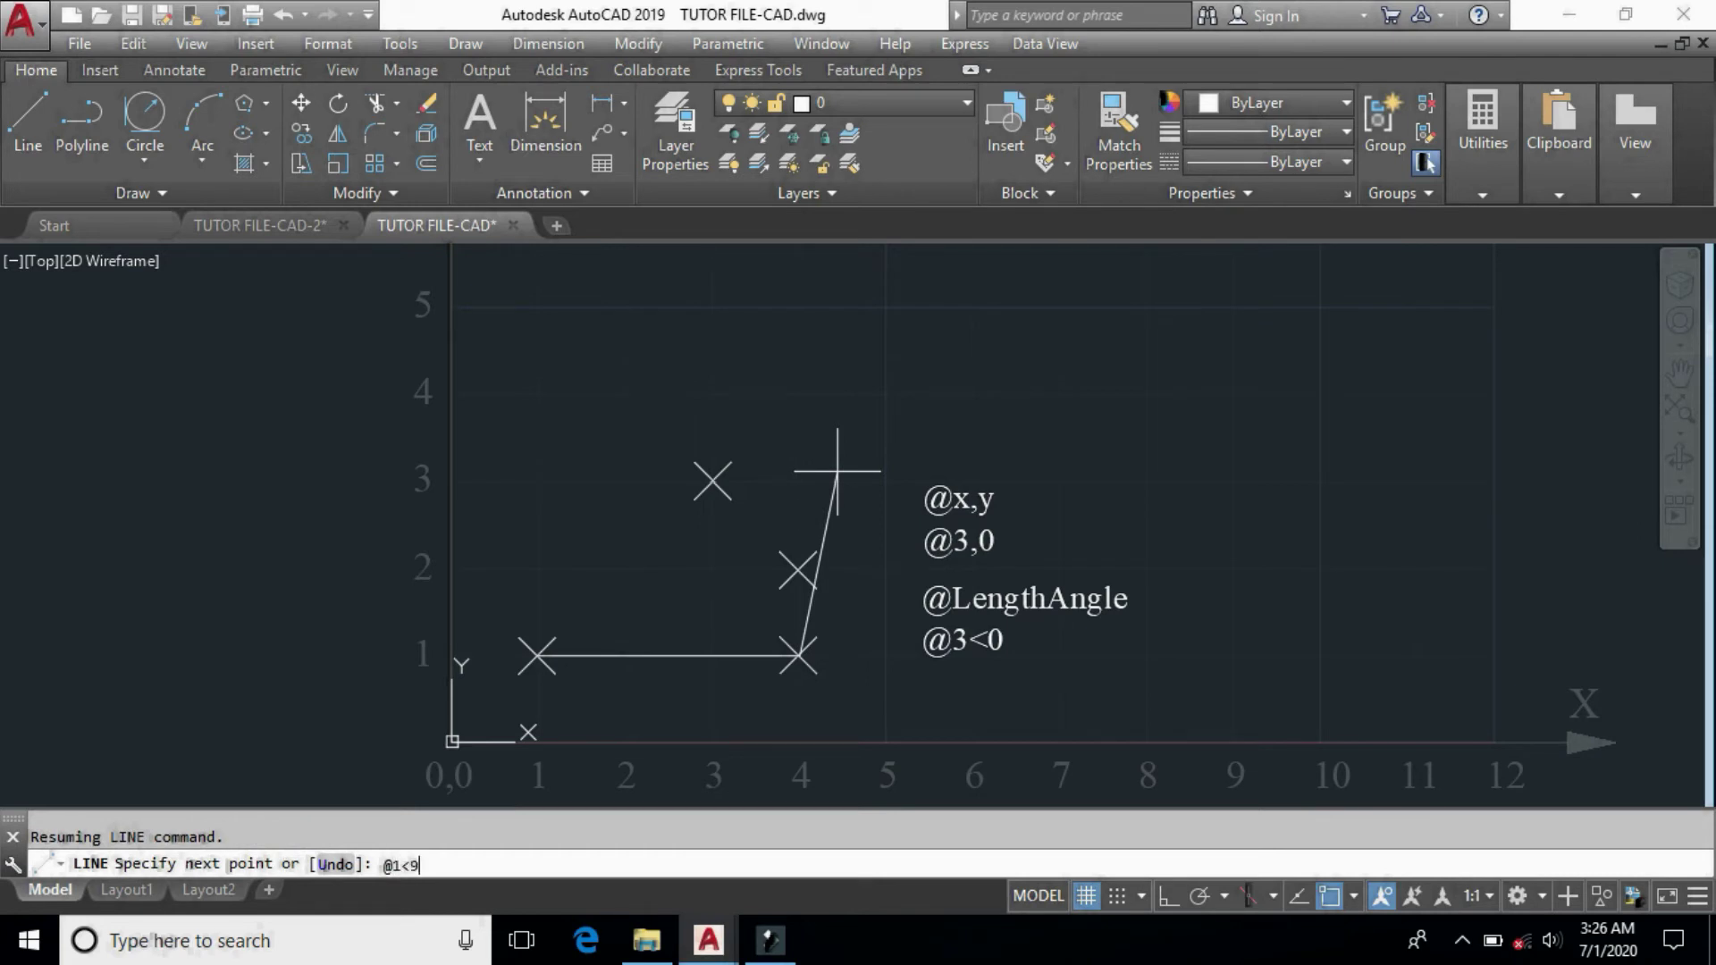
pyautogui.write('0')
pyautogui.press('Return')
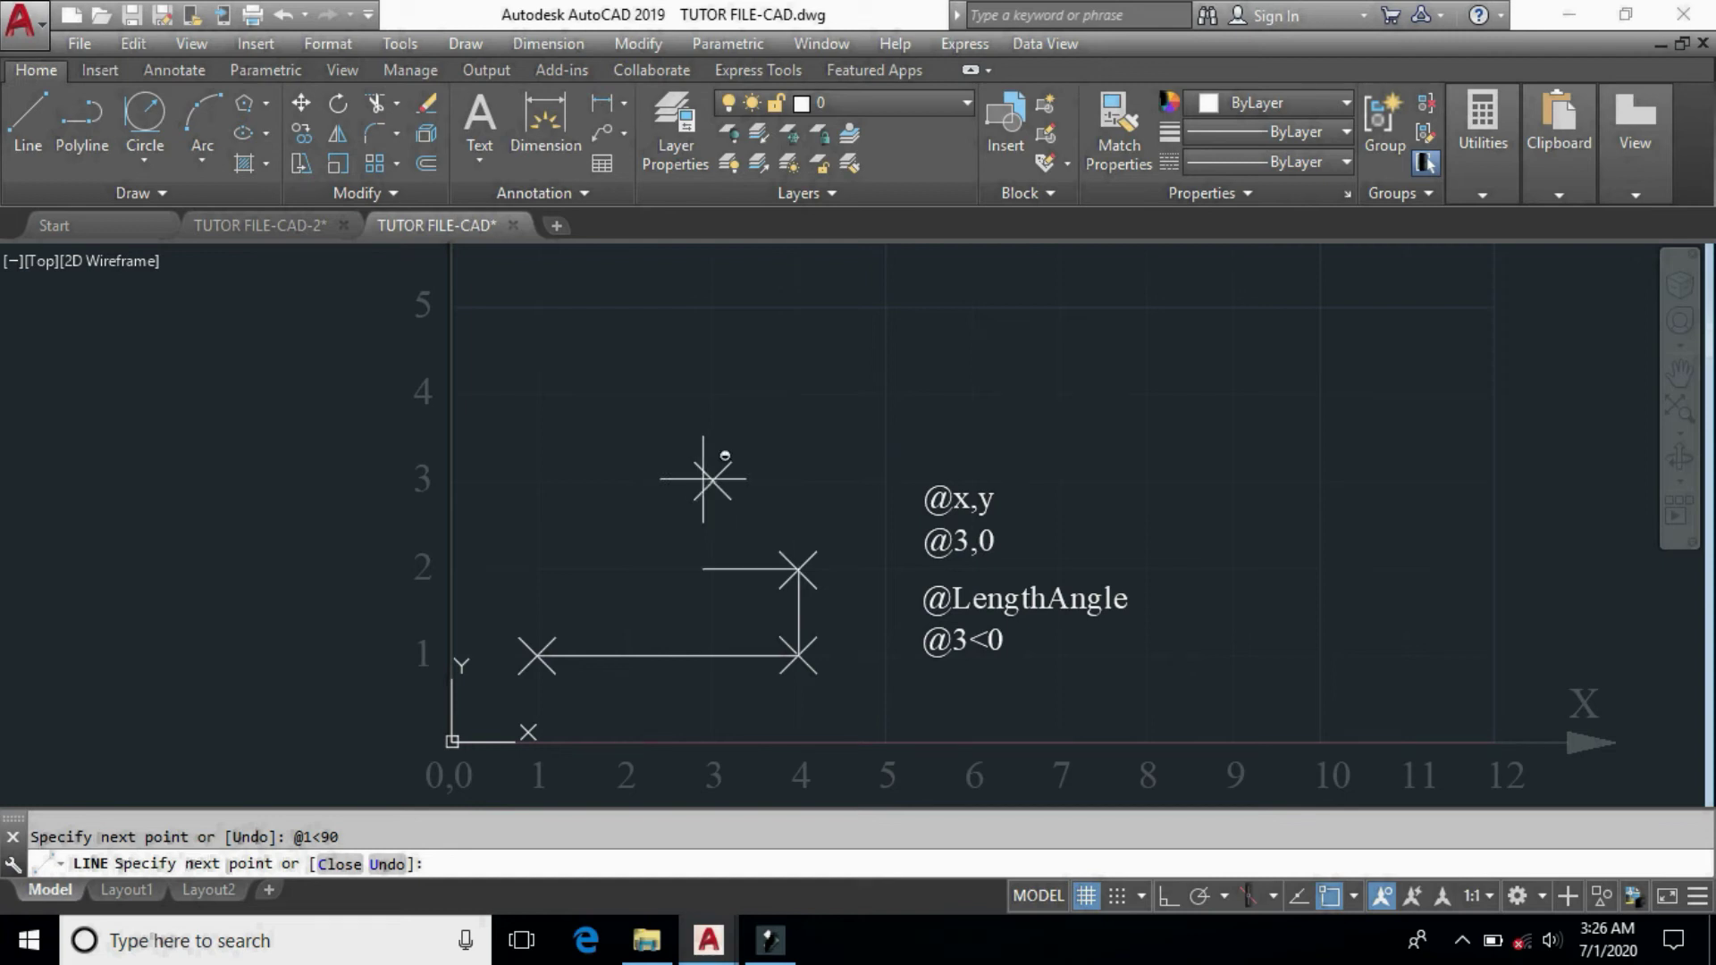
pyautogui.write('@1.4142')
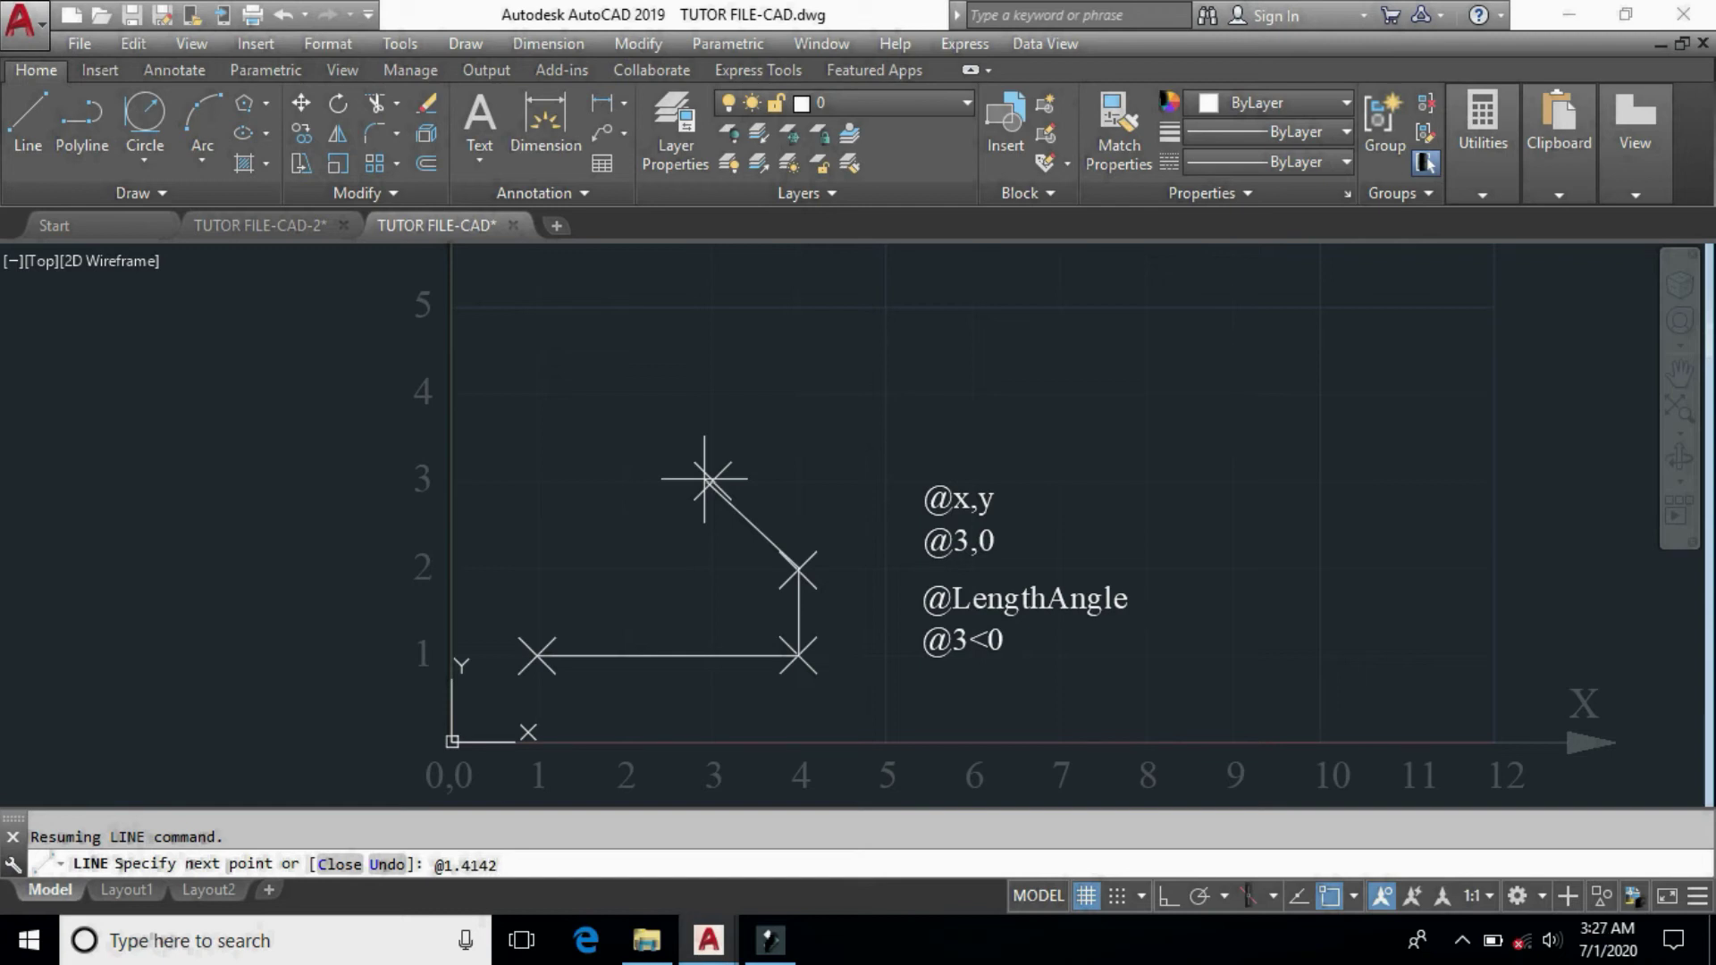
pyautogui.write('<135')
pyautogui.press('Return')
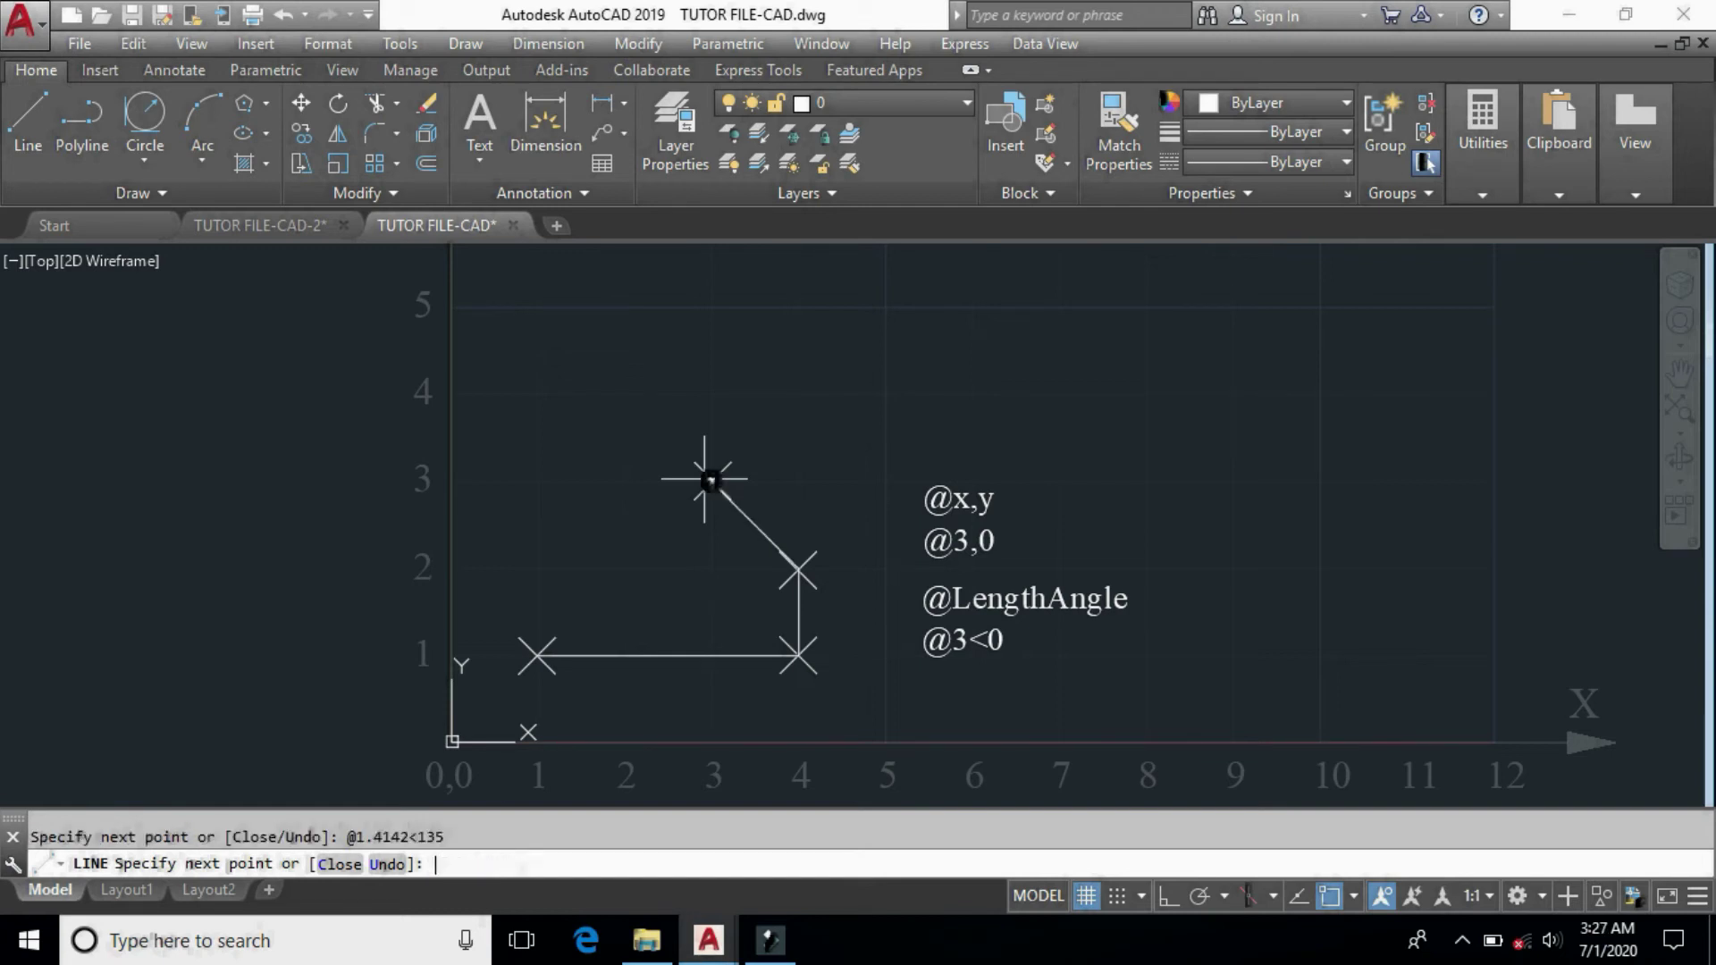
pyautogui.press('Return')
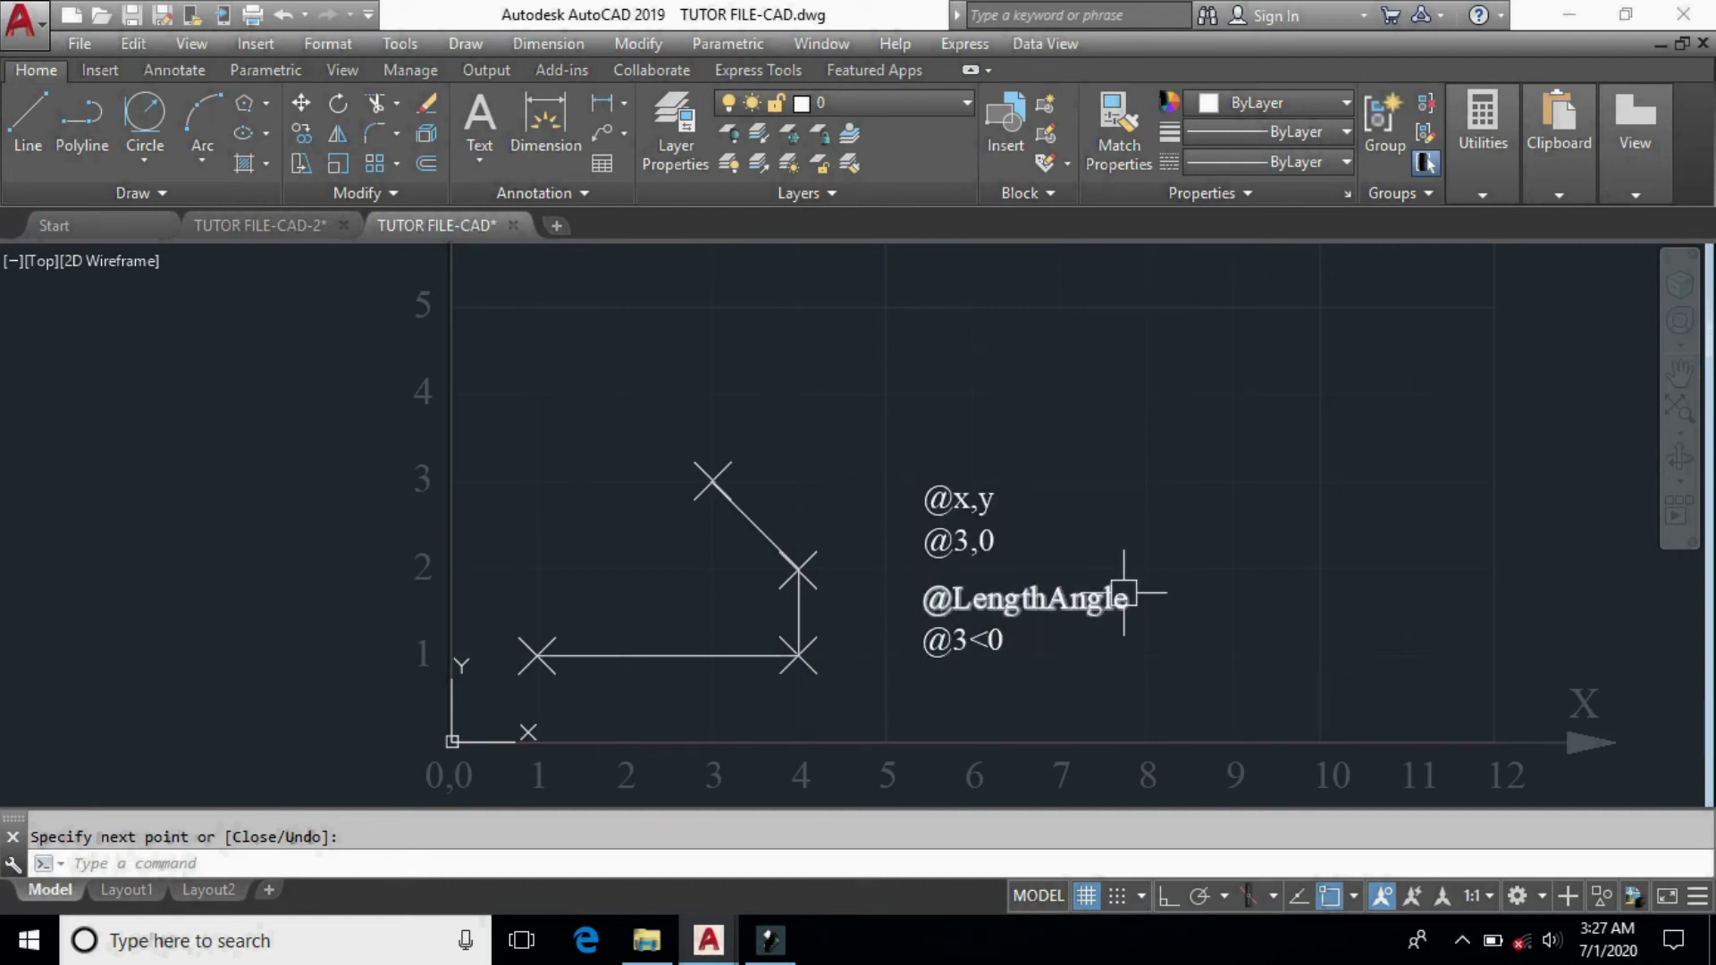
# Window-select and delete the three practice lines and four coordinate labels on the grid.
pyautogui.scroll(5, 1019, 655)
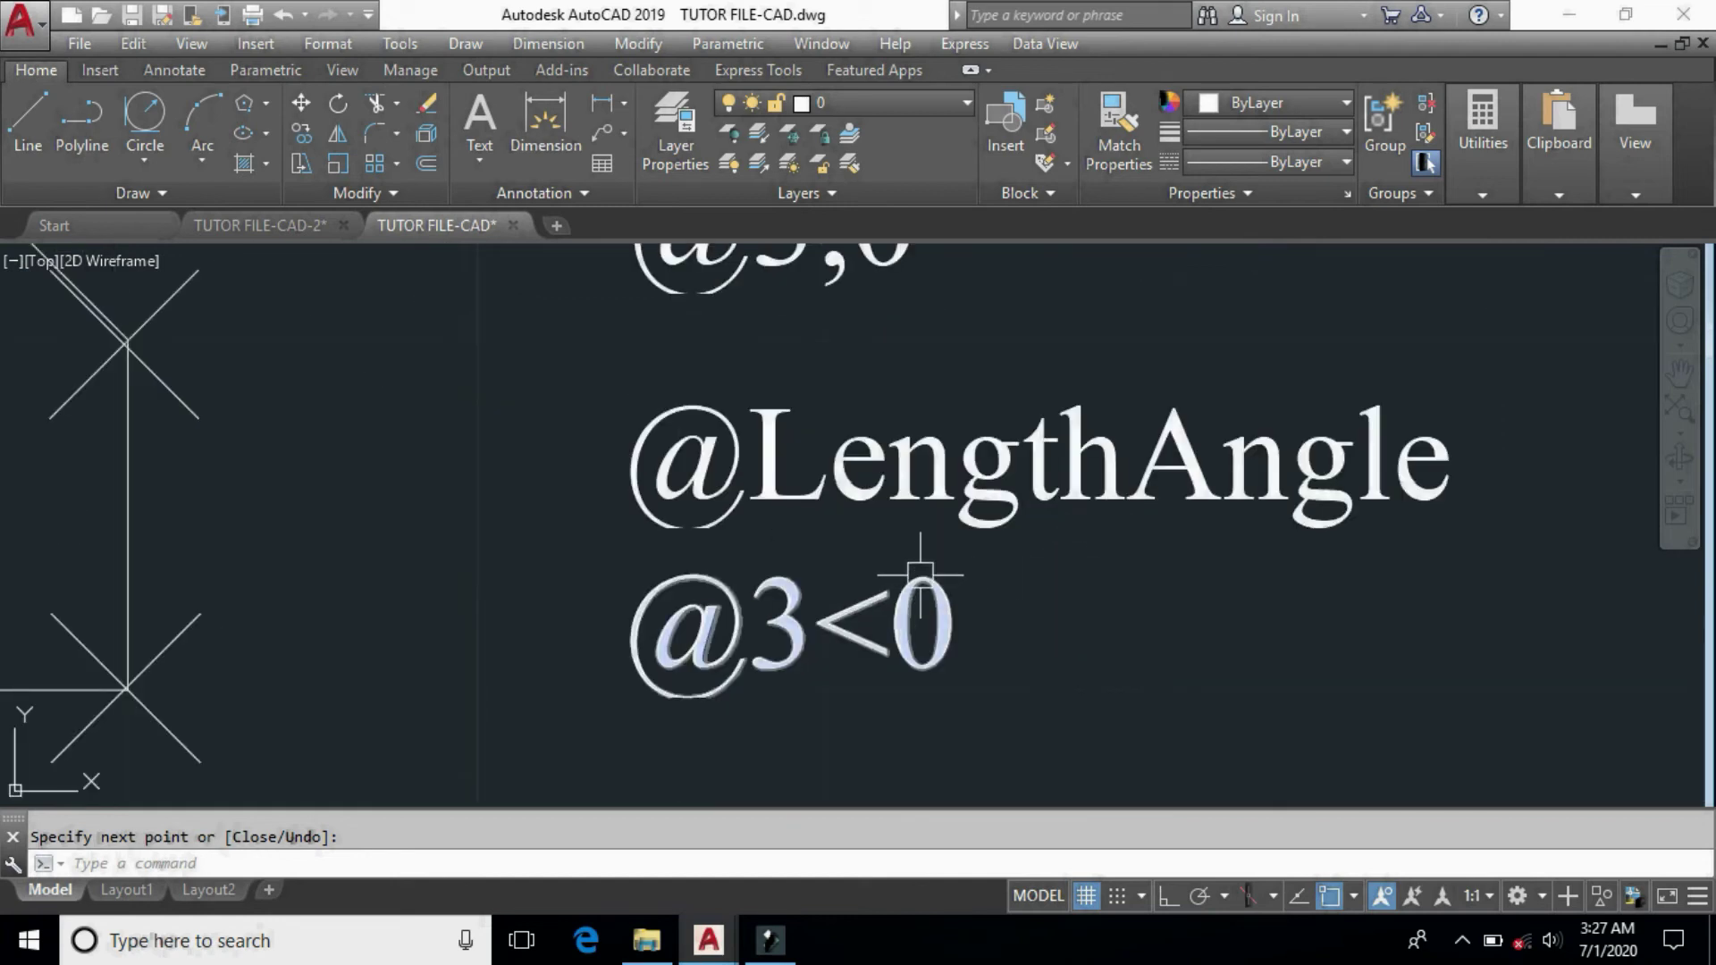
pyautogui.scroll(-4, 711, 639)
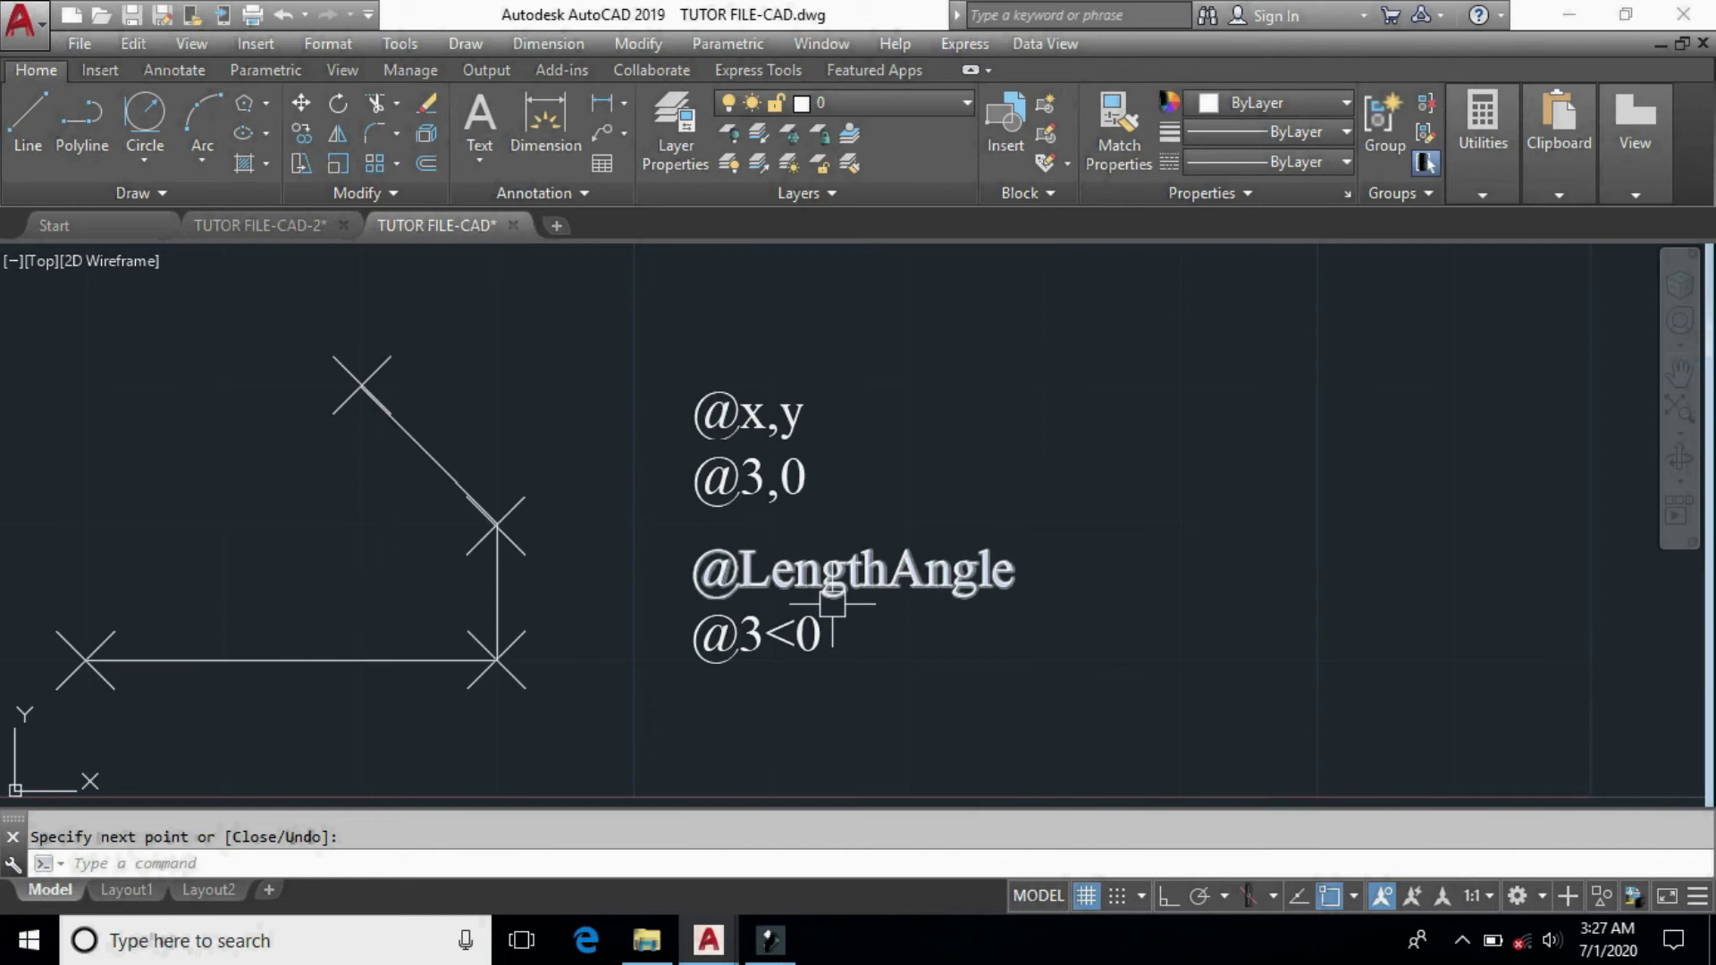
pyautogui.scroll(-2, 702, 573)
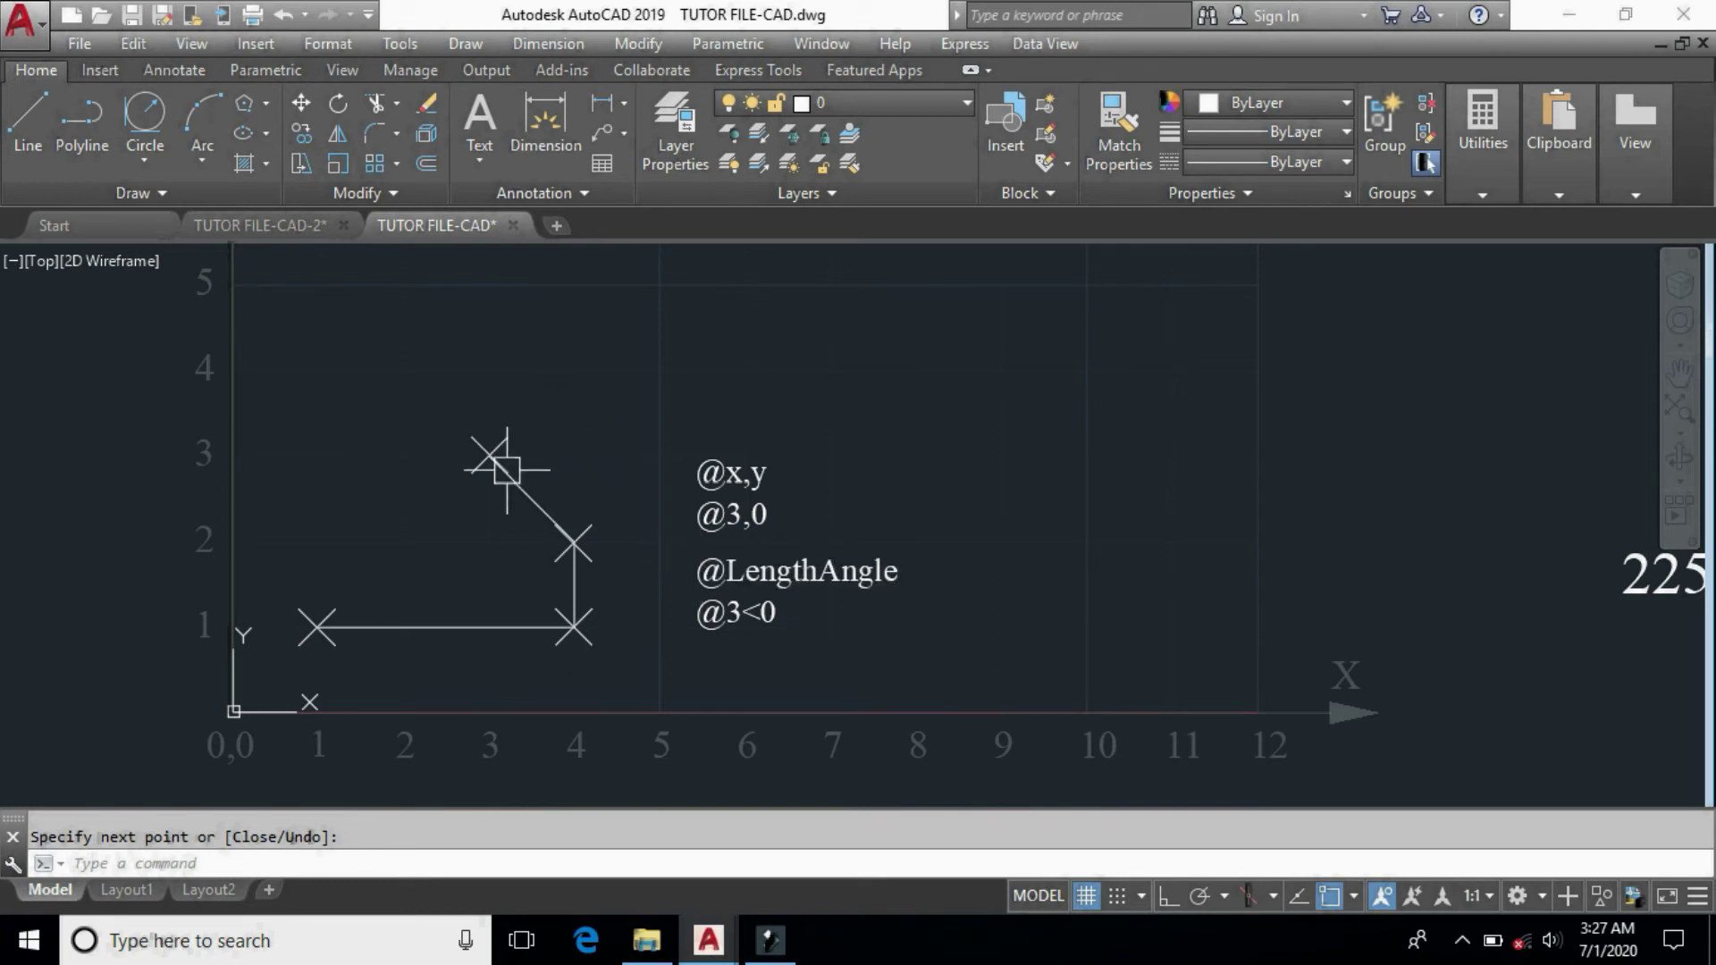
pyautogui.click(277, 361)
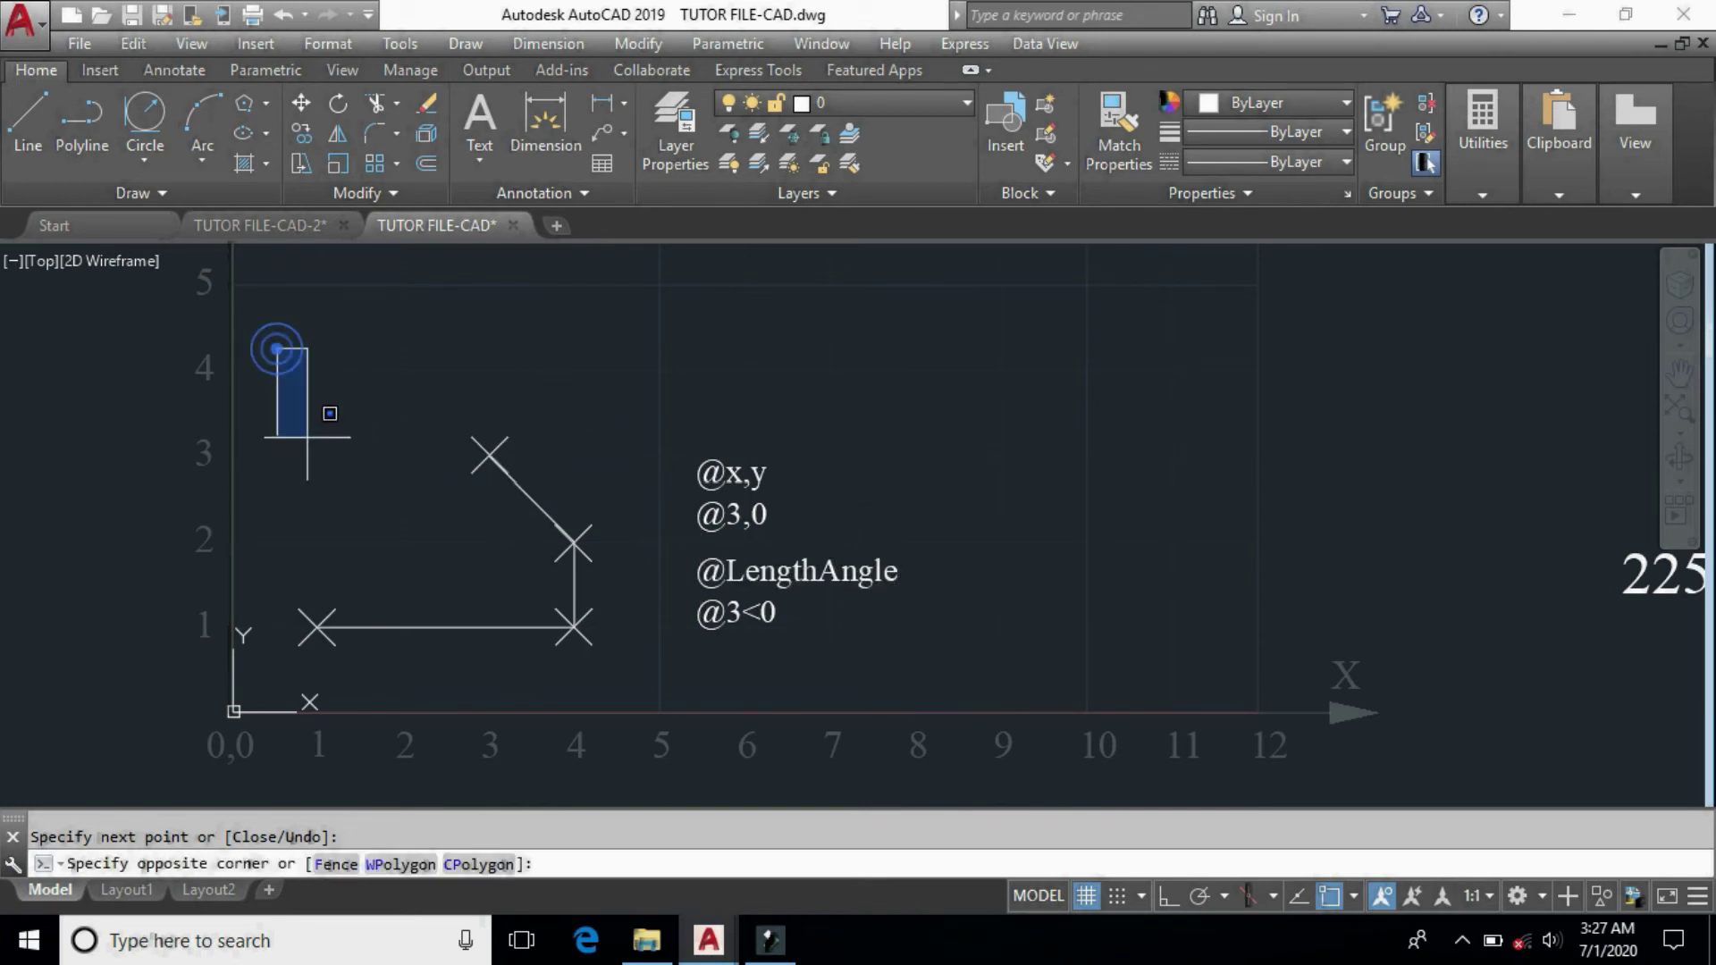
pyautogui.click(1004, 676)
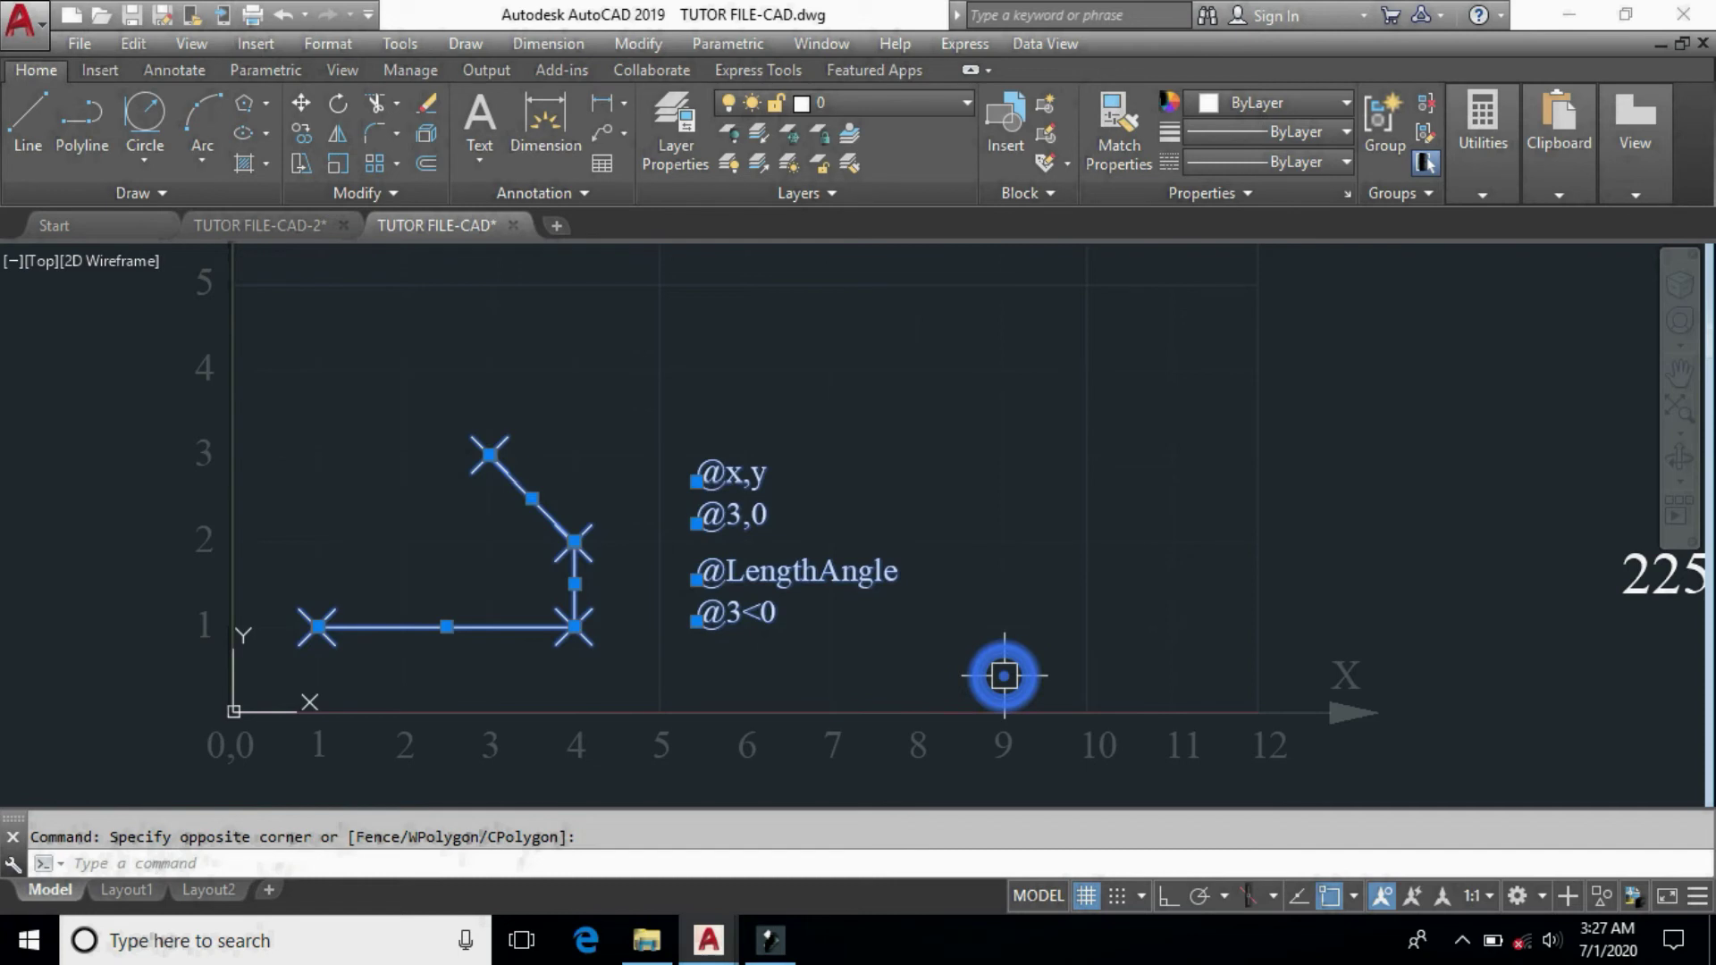
pyautogui.press('Delete')
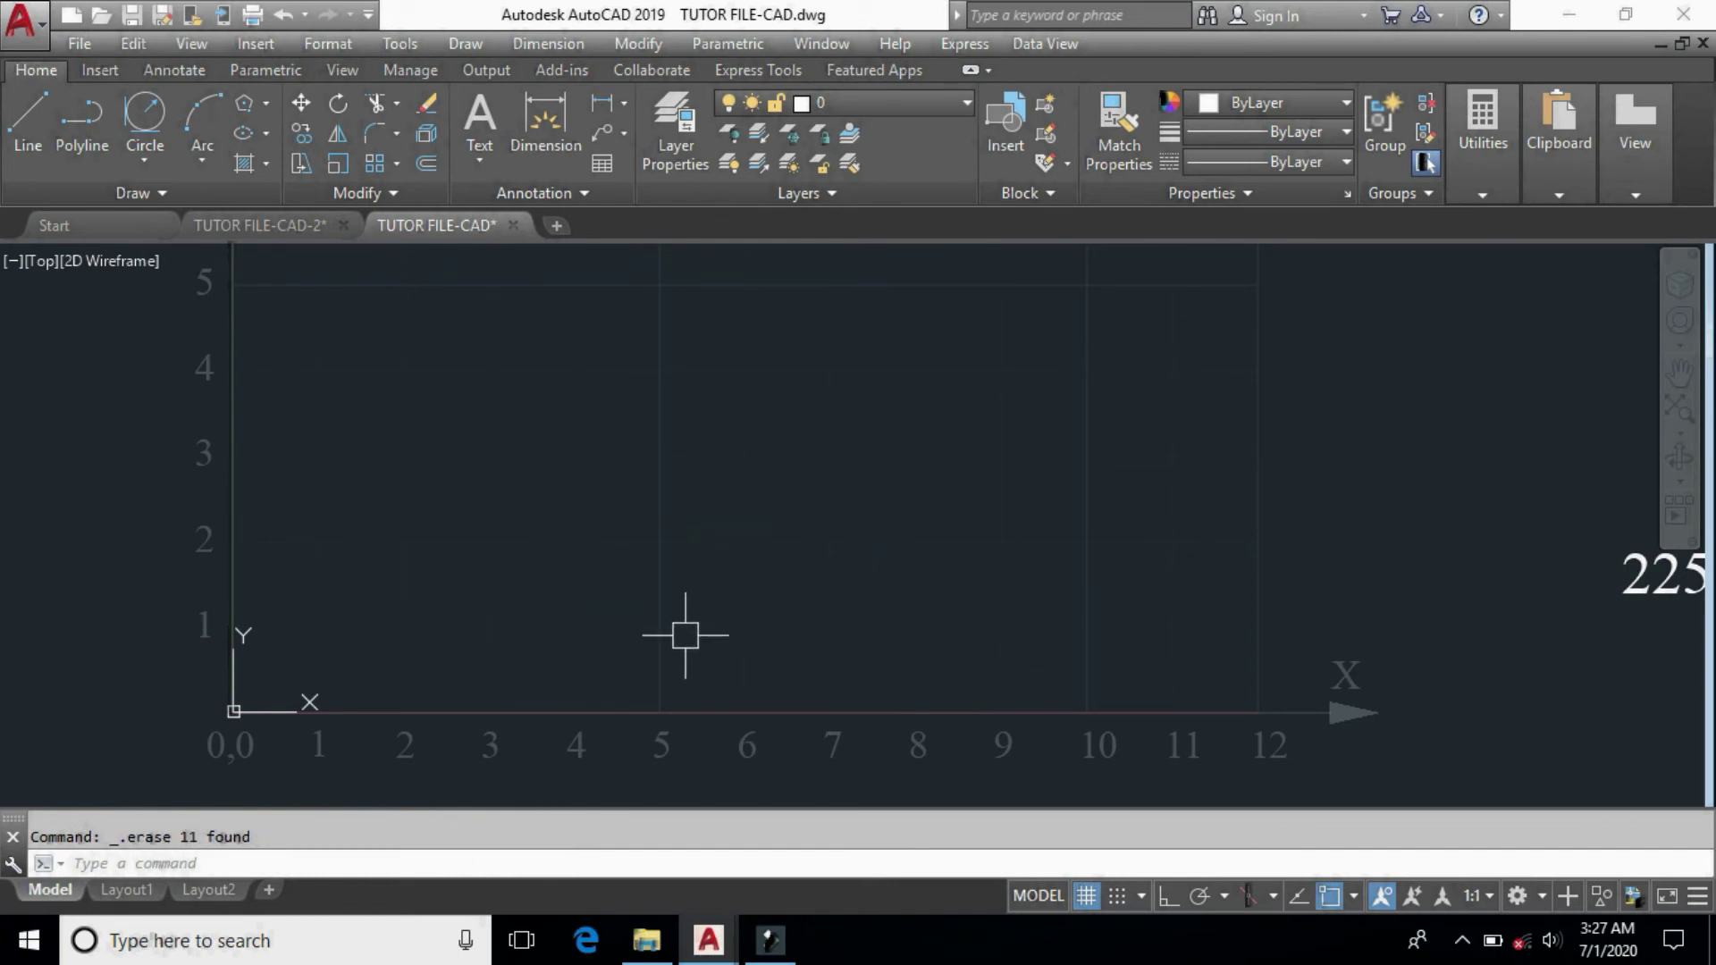
pyautogui.scroll(-2, 686, 636)
pyautogui.moveTo(1309, 505); pyautogui.dragTo(892, 547, button='middle')
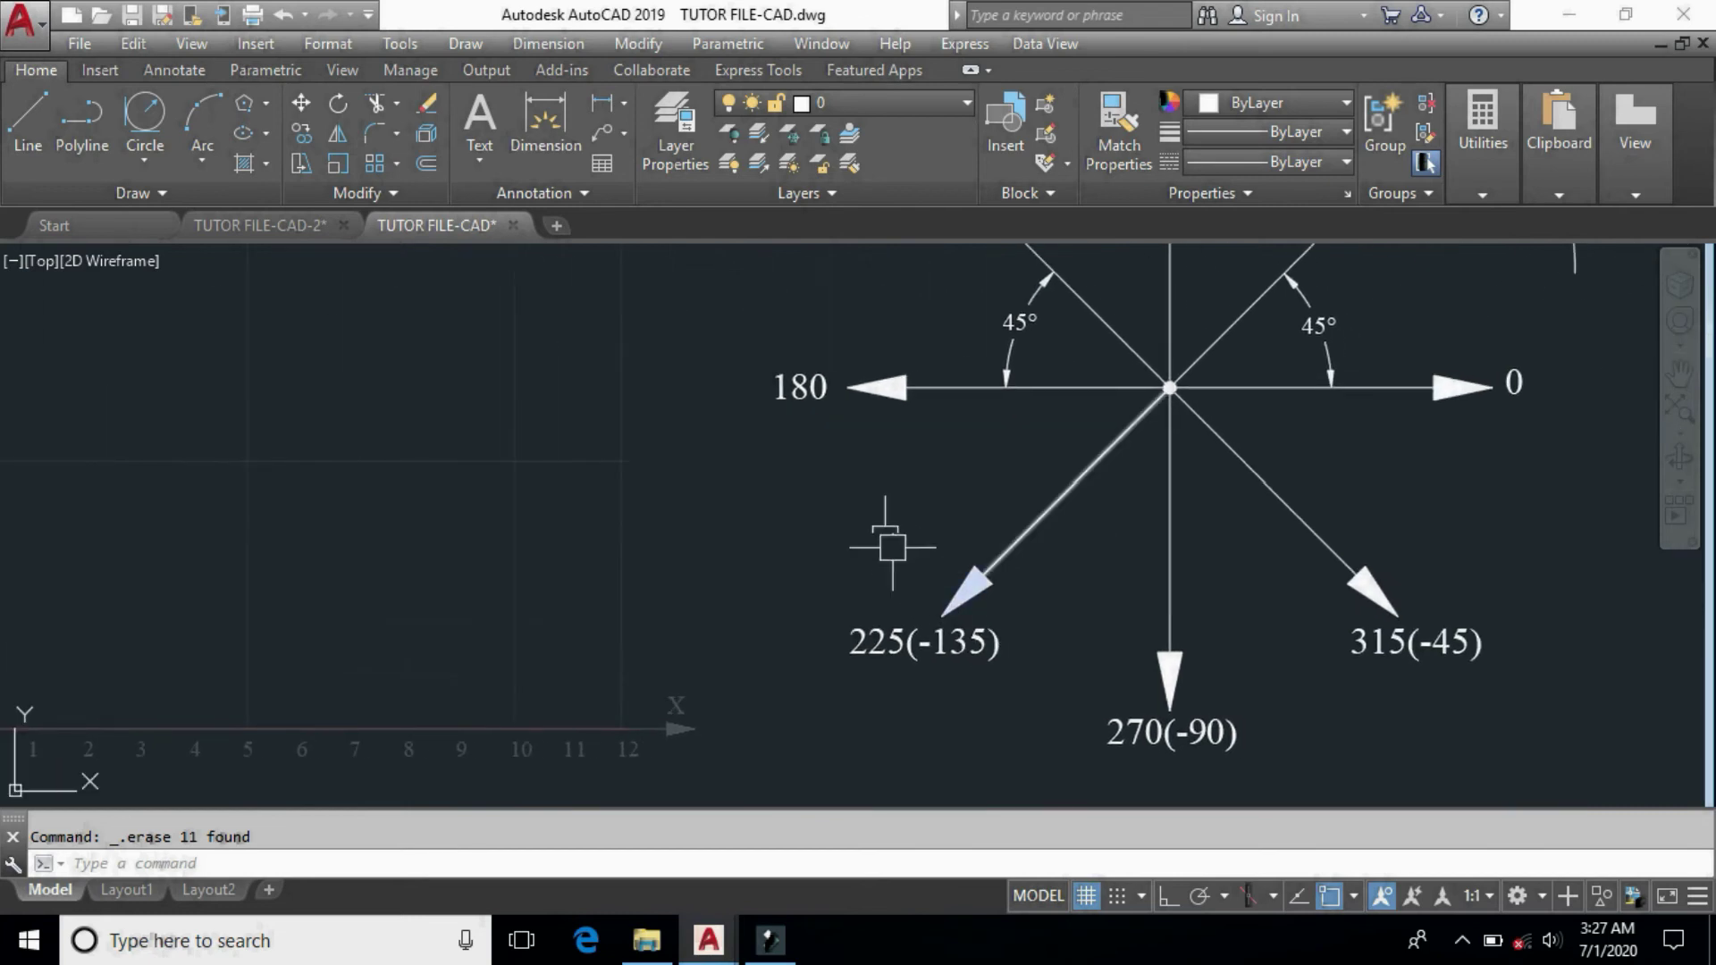
# Move the angle direction diagram up high above the grids.
pyautogui.scroll(-2, 892, 547)
pyautogui.click(810, 269)
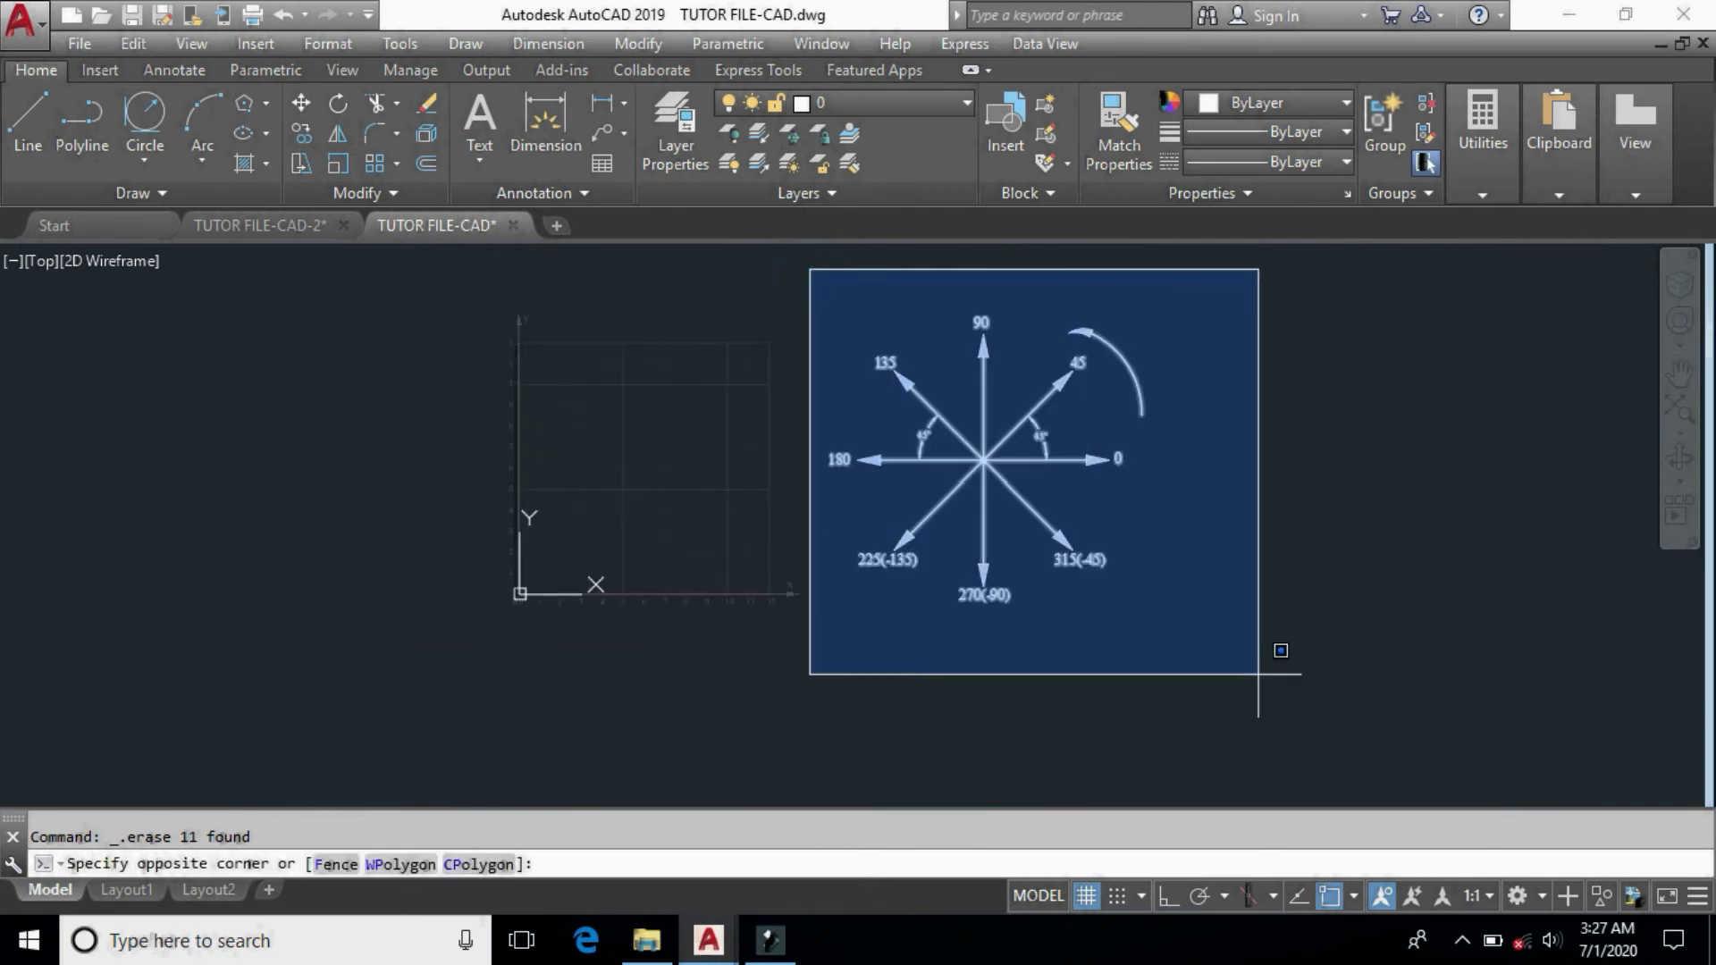
pyautogui.click(1280, 651)
pyautogui.write('m')
pyautogui.press('Return')
pyautogui.click(1092, 749)
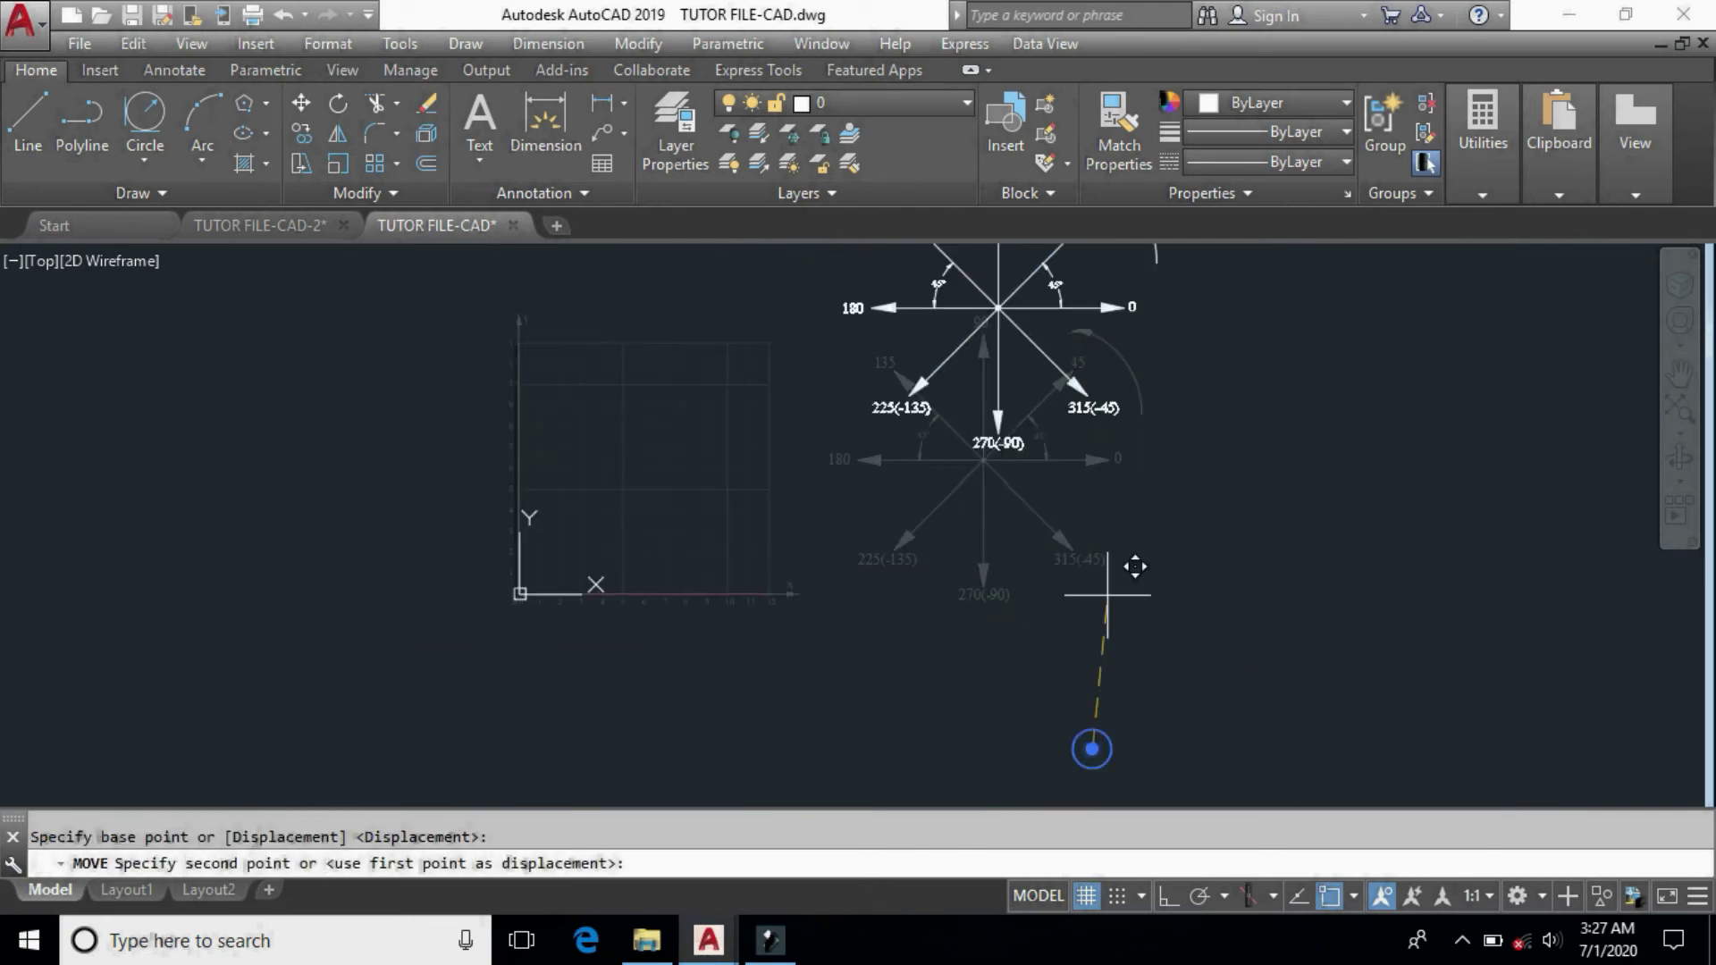
pyautogui.click(1084, 340)
# Window-select the red numeral-1 drawing and begin moving it from a base point.
pyautogui.moveTo(1245, 575); pyautogui.dragTo(956, 611, button='middle')
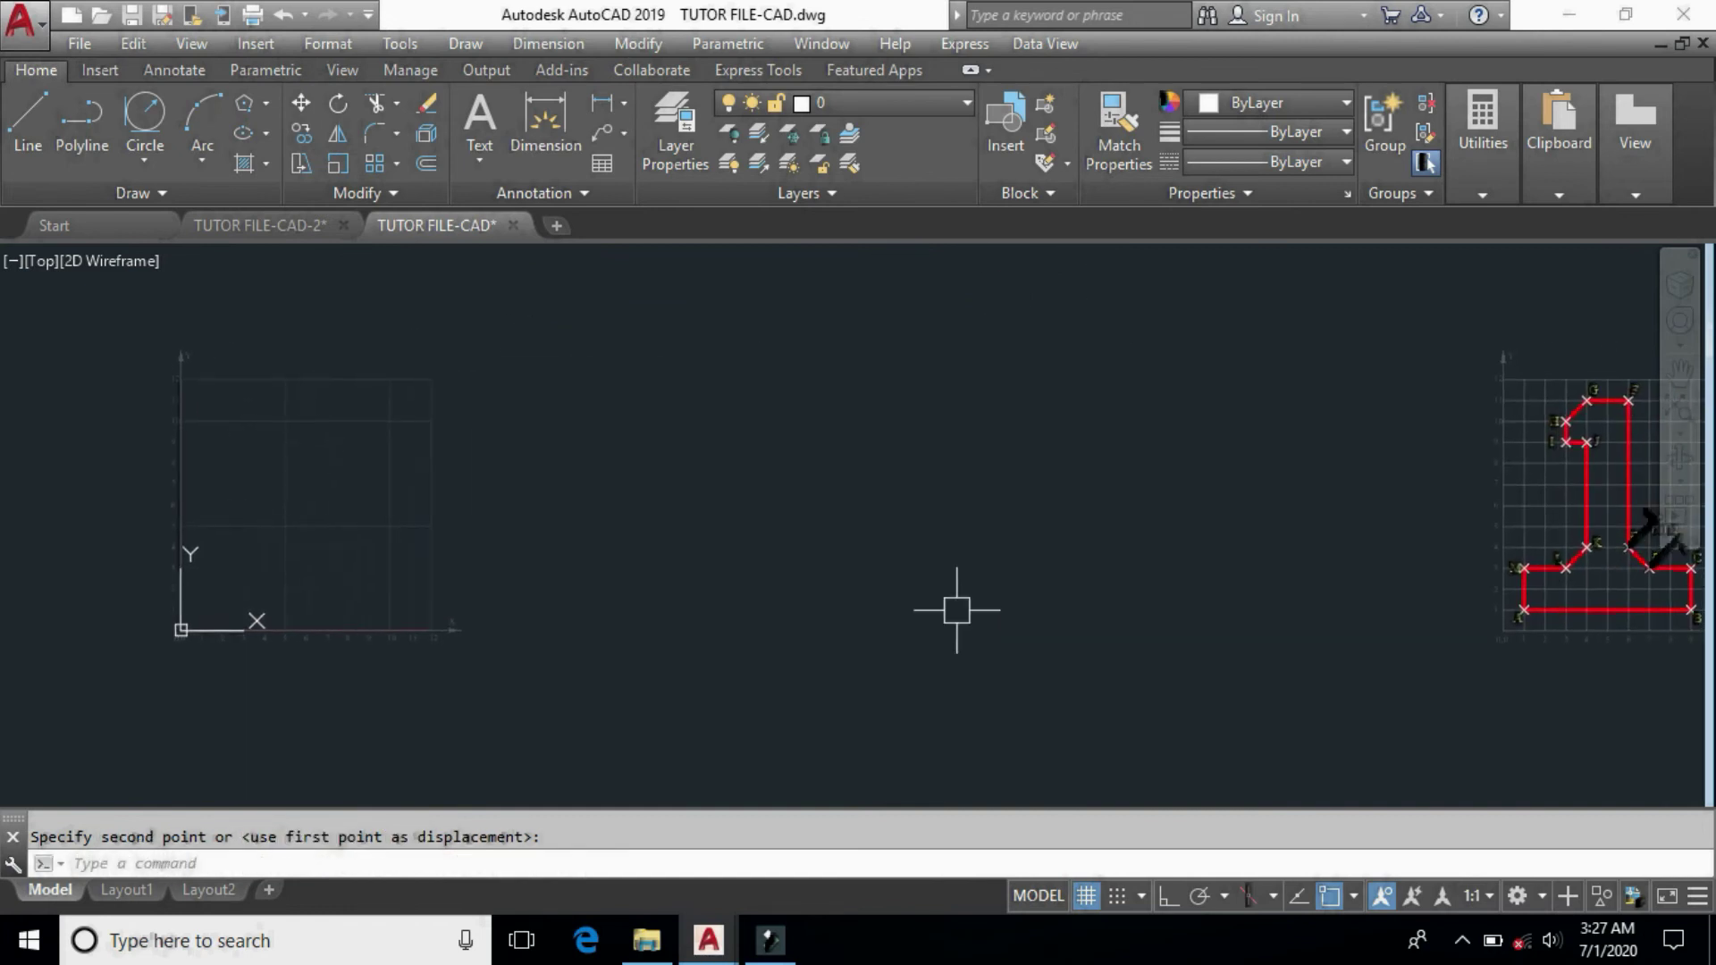
pyautogui.scroll(-2, 1037, 552)
pyautogui.click(1244, 387)
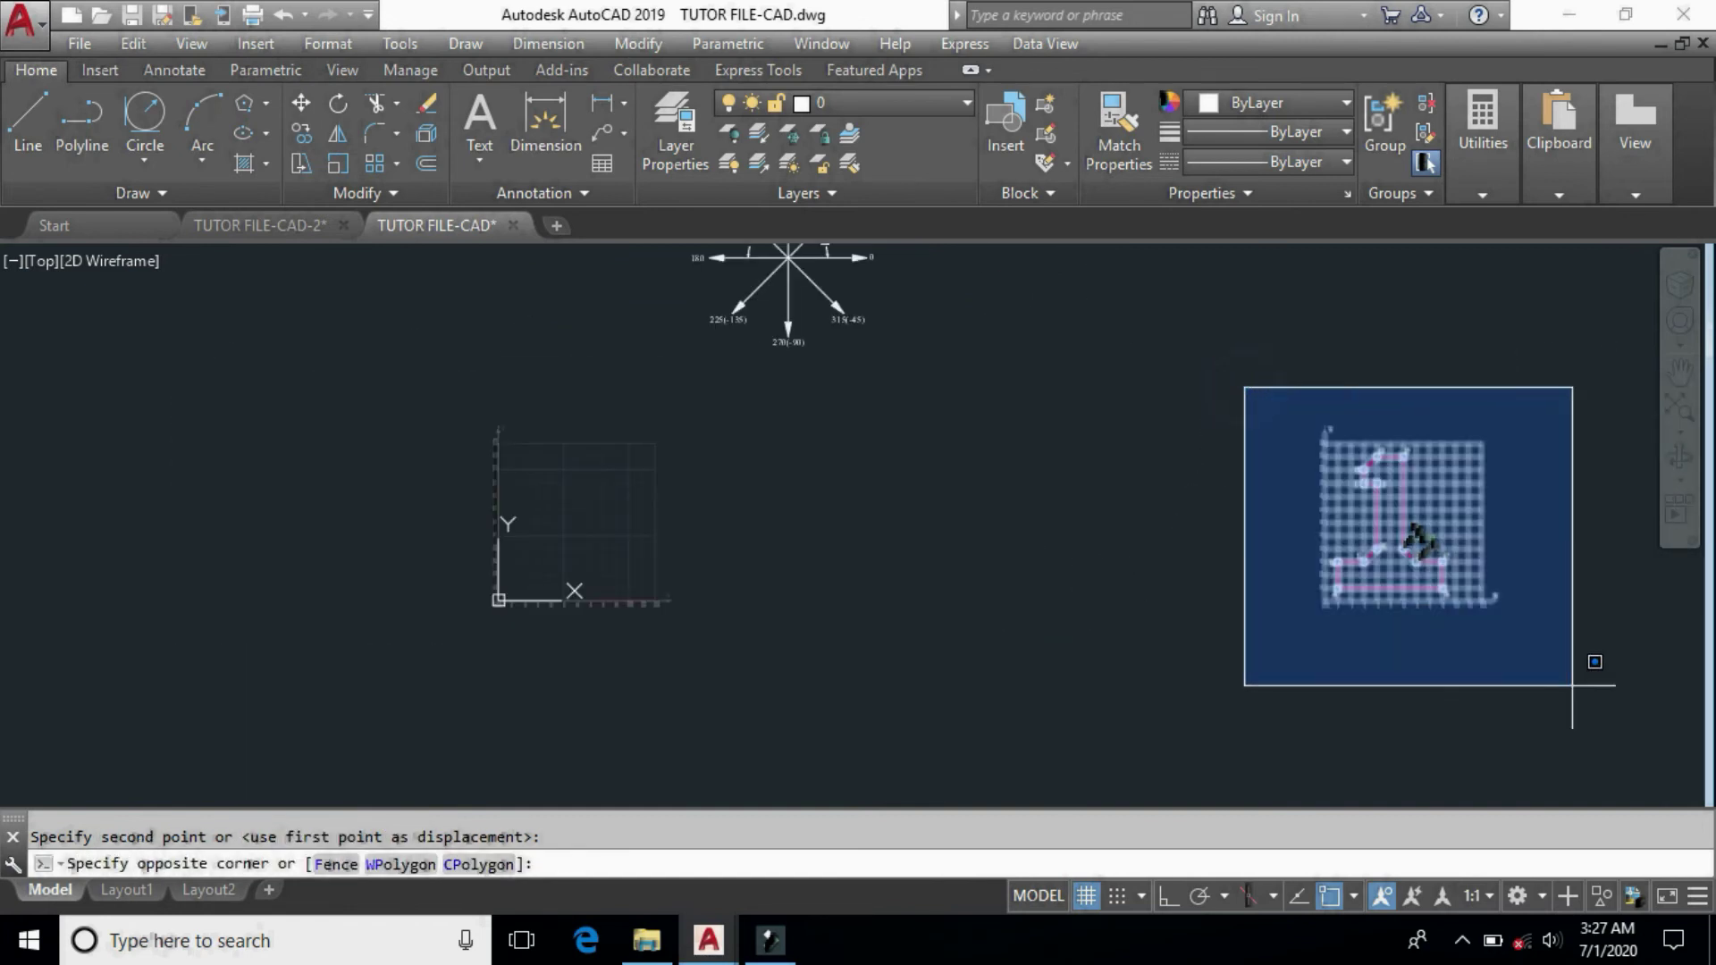
pyautogui.click(1572, 686)
pyautogui.write('m')
pyautogui.press('Return')
pyautogui.click(1419, 681)
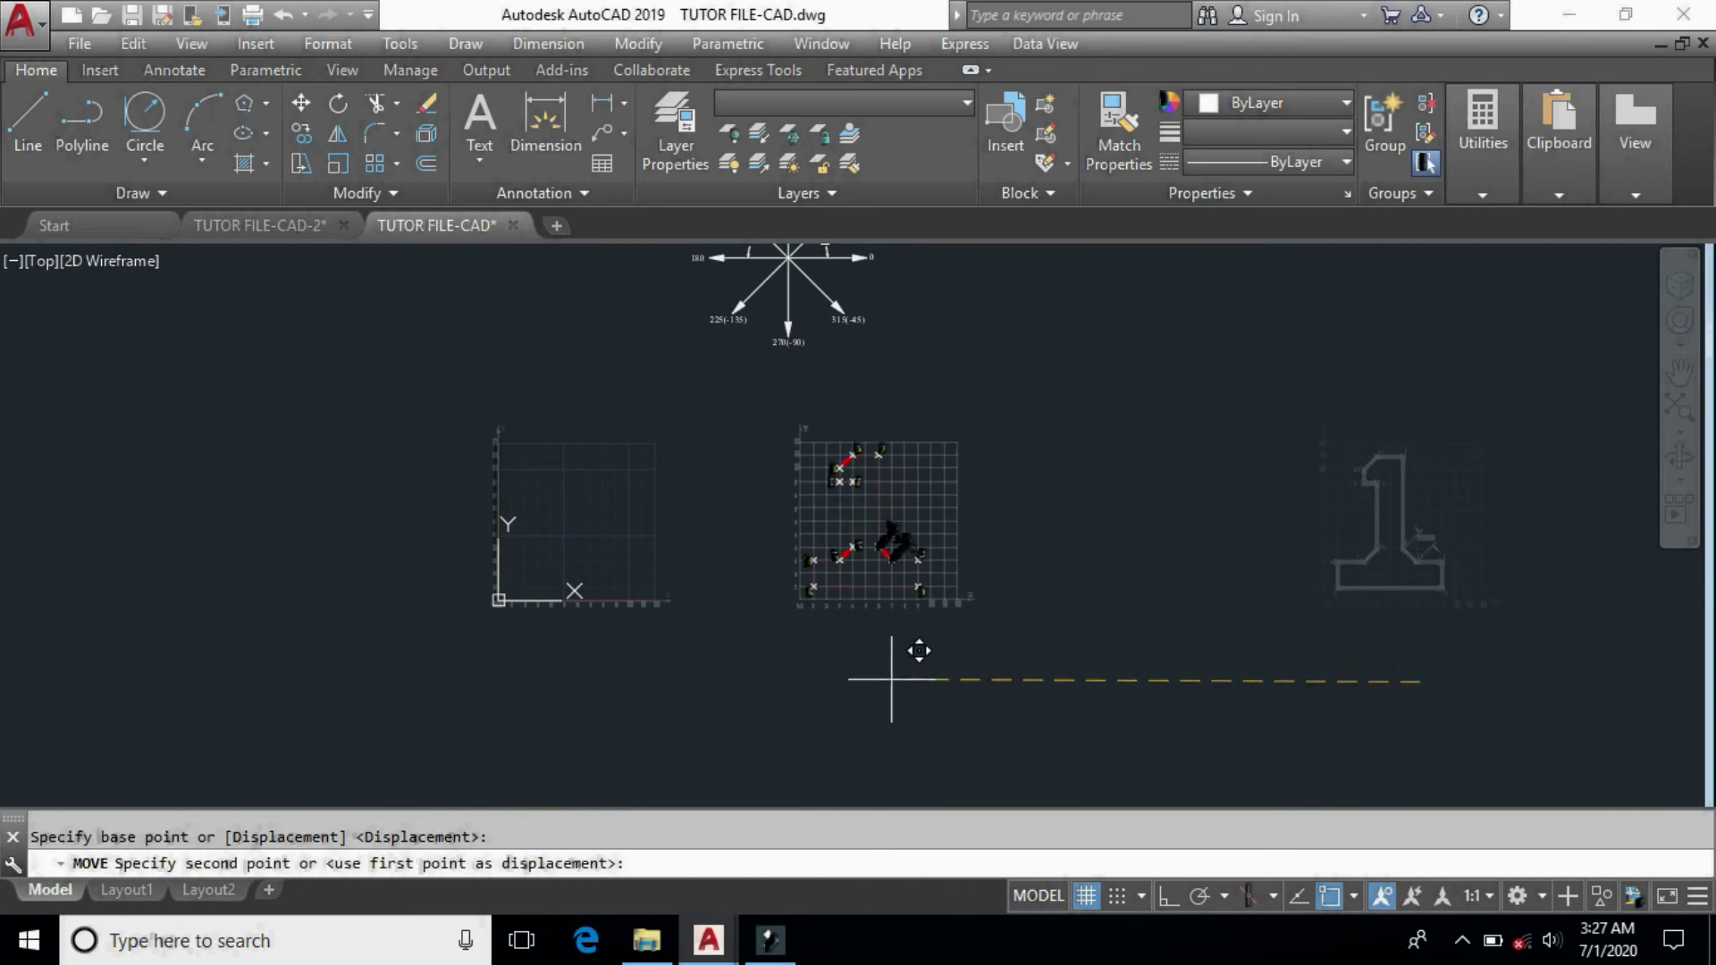
# Place the numeral-1 drawing level beside the empty grid with Ortho, frame both grids, and start LINE.
pyautogui.press('F8')
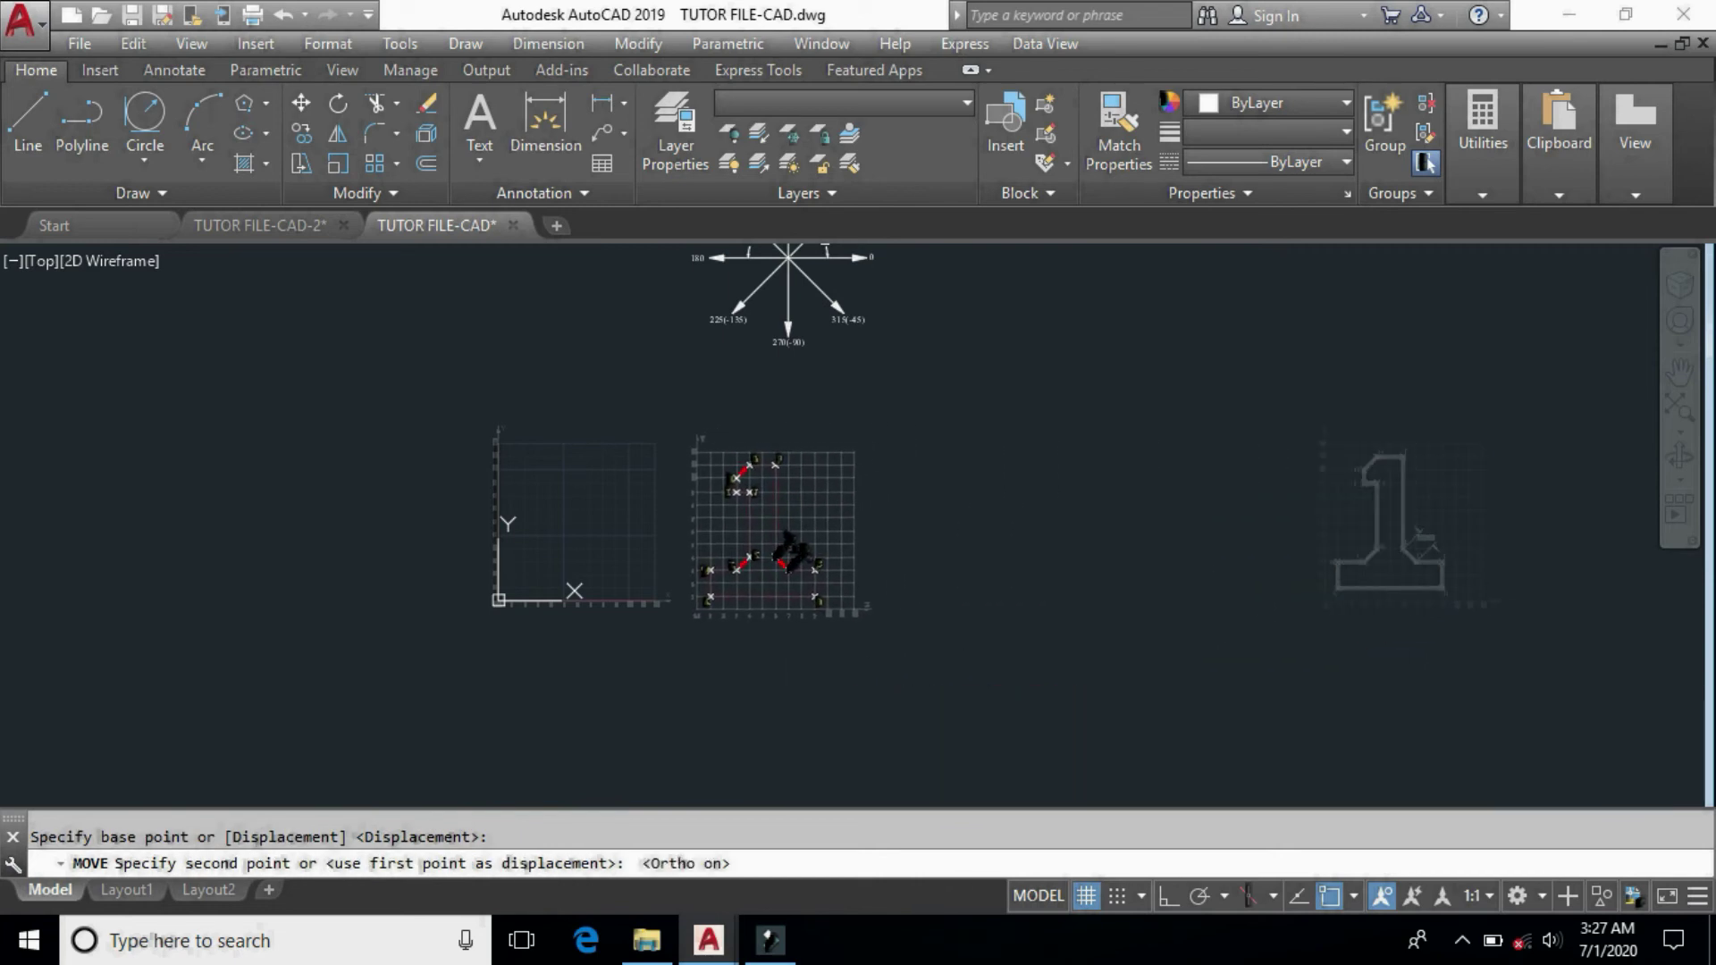
pyautogui.click(776, 689)
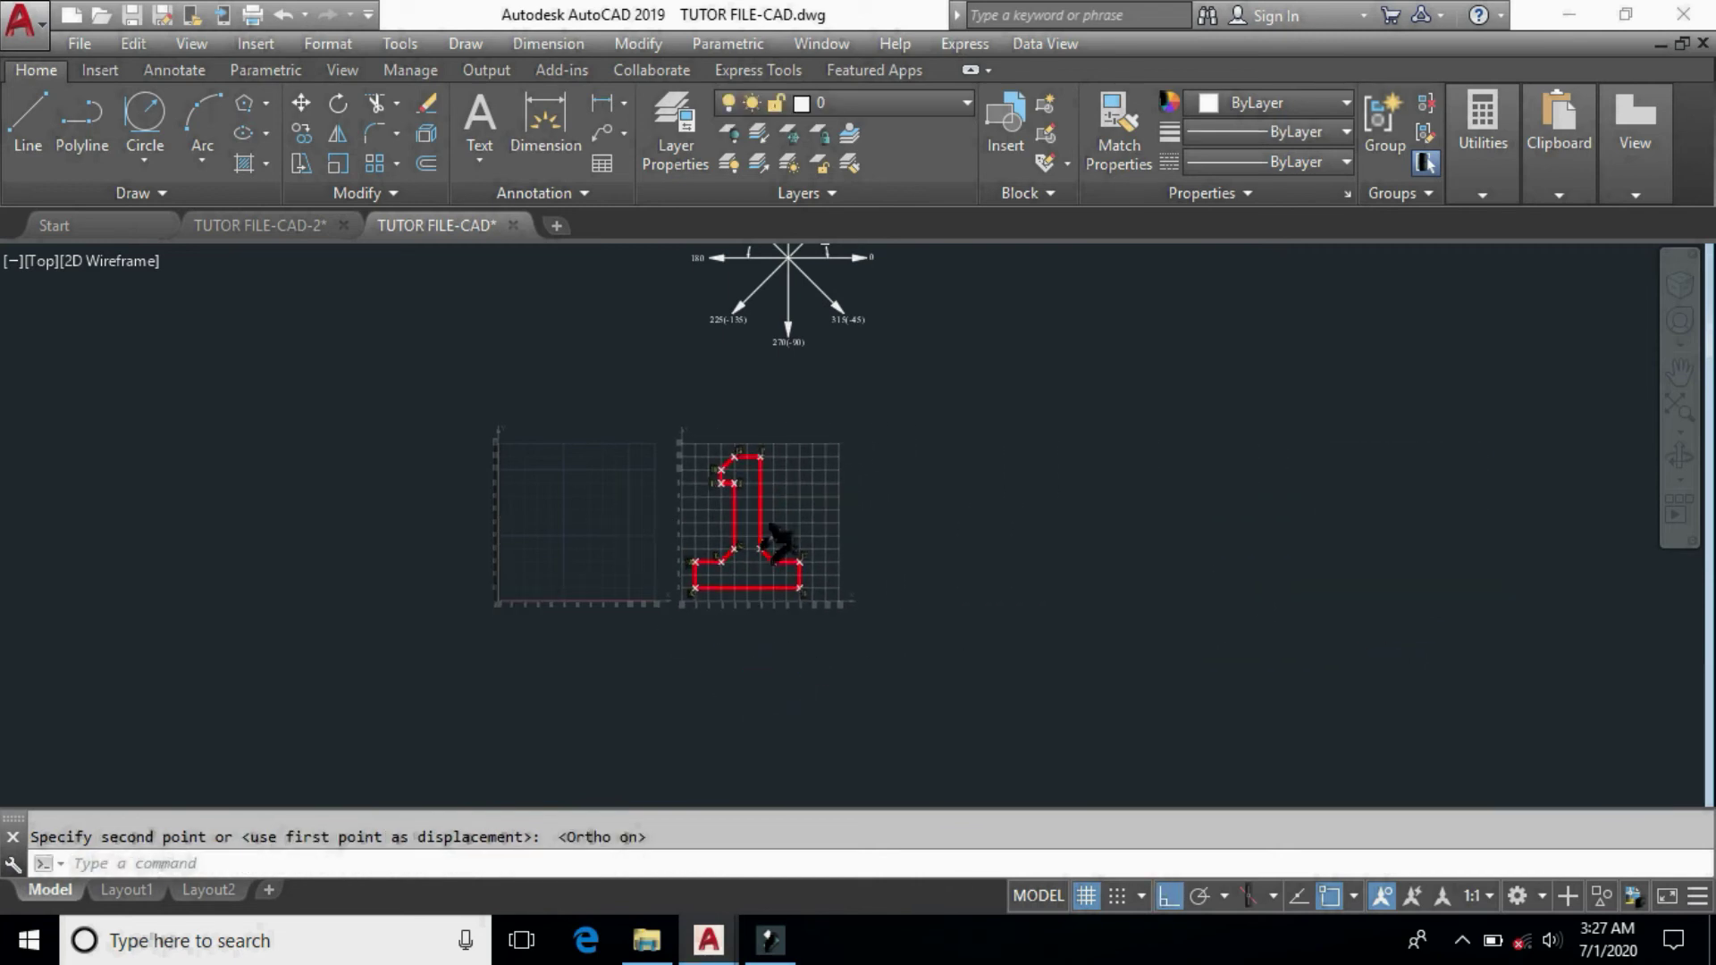
pyautogui.scroll(4, 635, 523)
pyautogui.write('z')
pyautogui.press('Return')
pyautogui.press('Return')
pyautogui.moveTo(663, 582)
pyautogui.mouseDown()
pyautogui.moveTo(728, 543)
pyautogui.moveTo(754, 486)
pyautogui.mouseUp()
pyautogui.moveTo(759, 528); pyautogui.dragTo(875, 523, button='middle')
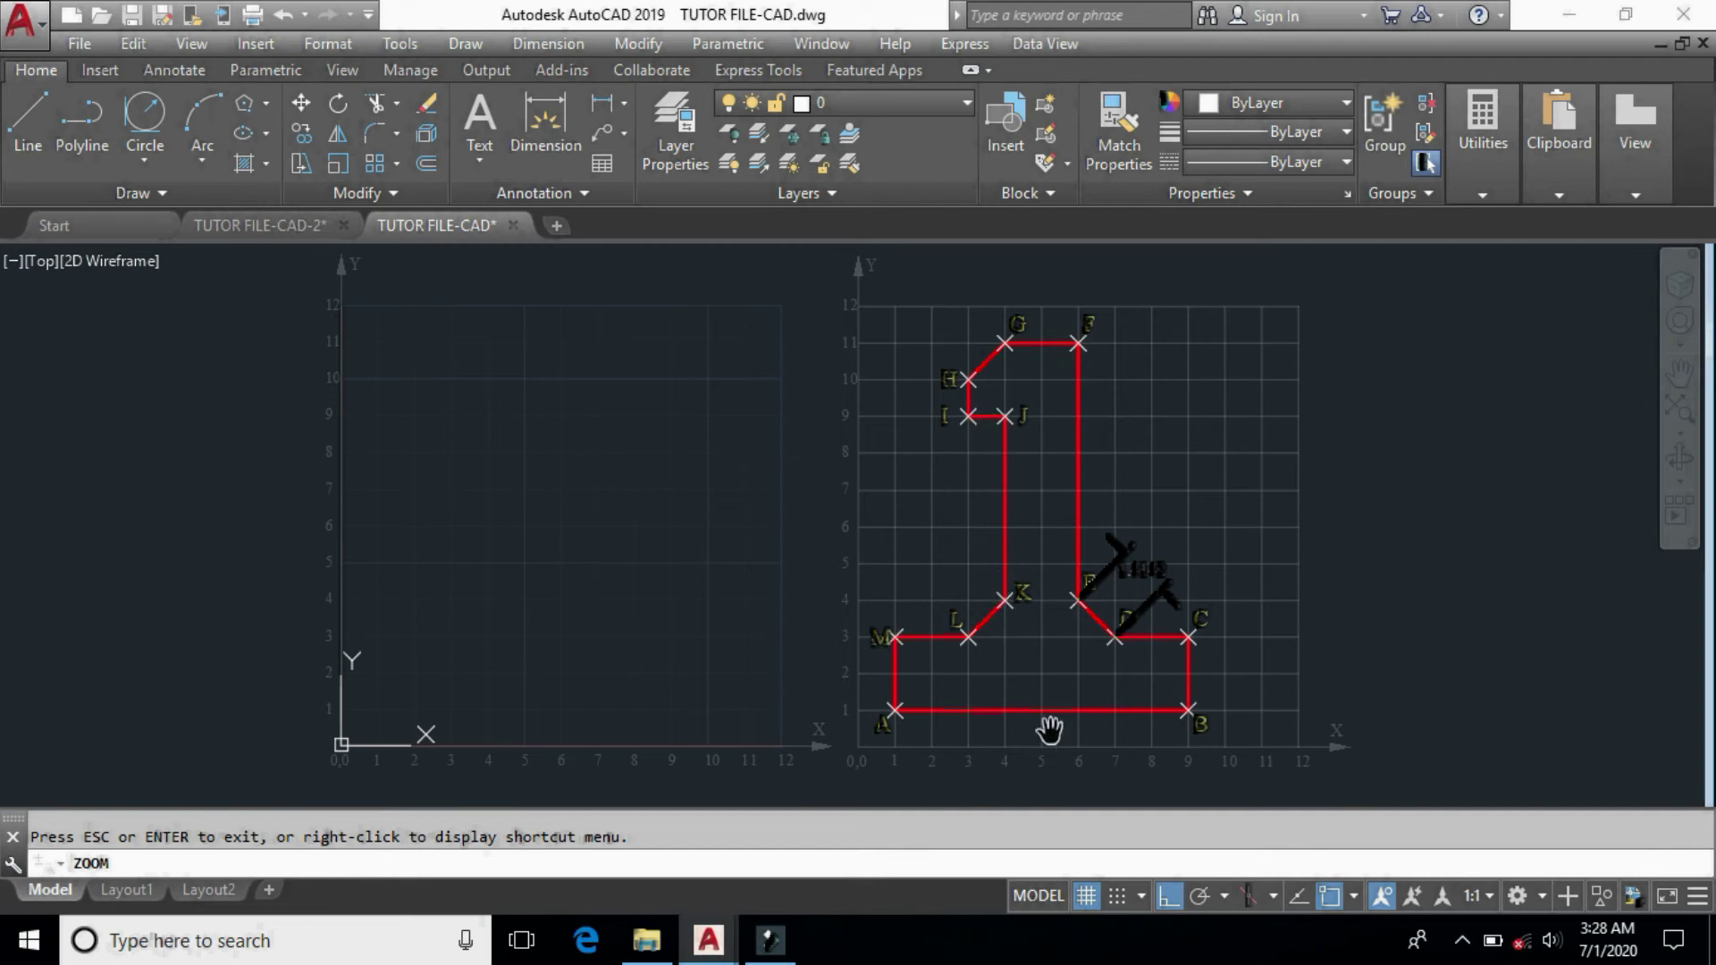
pyautogui.rightClick(1395, 429)
pyautogui.click(1411, 440)
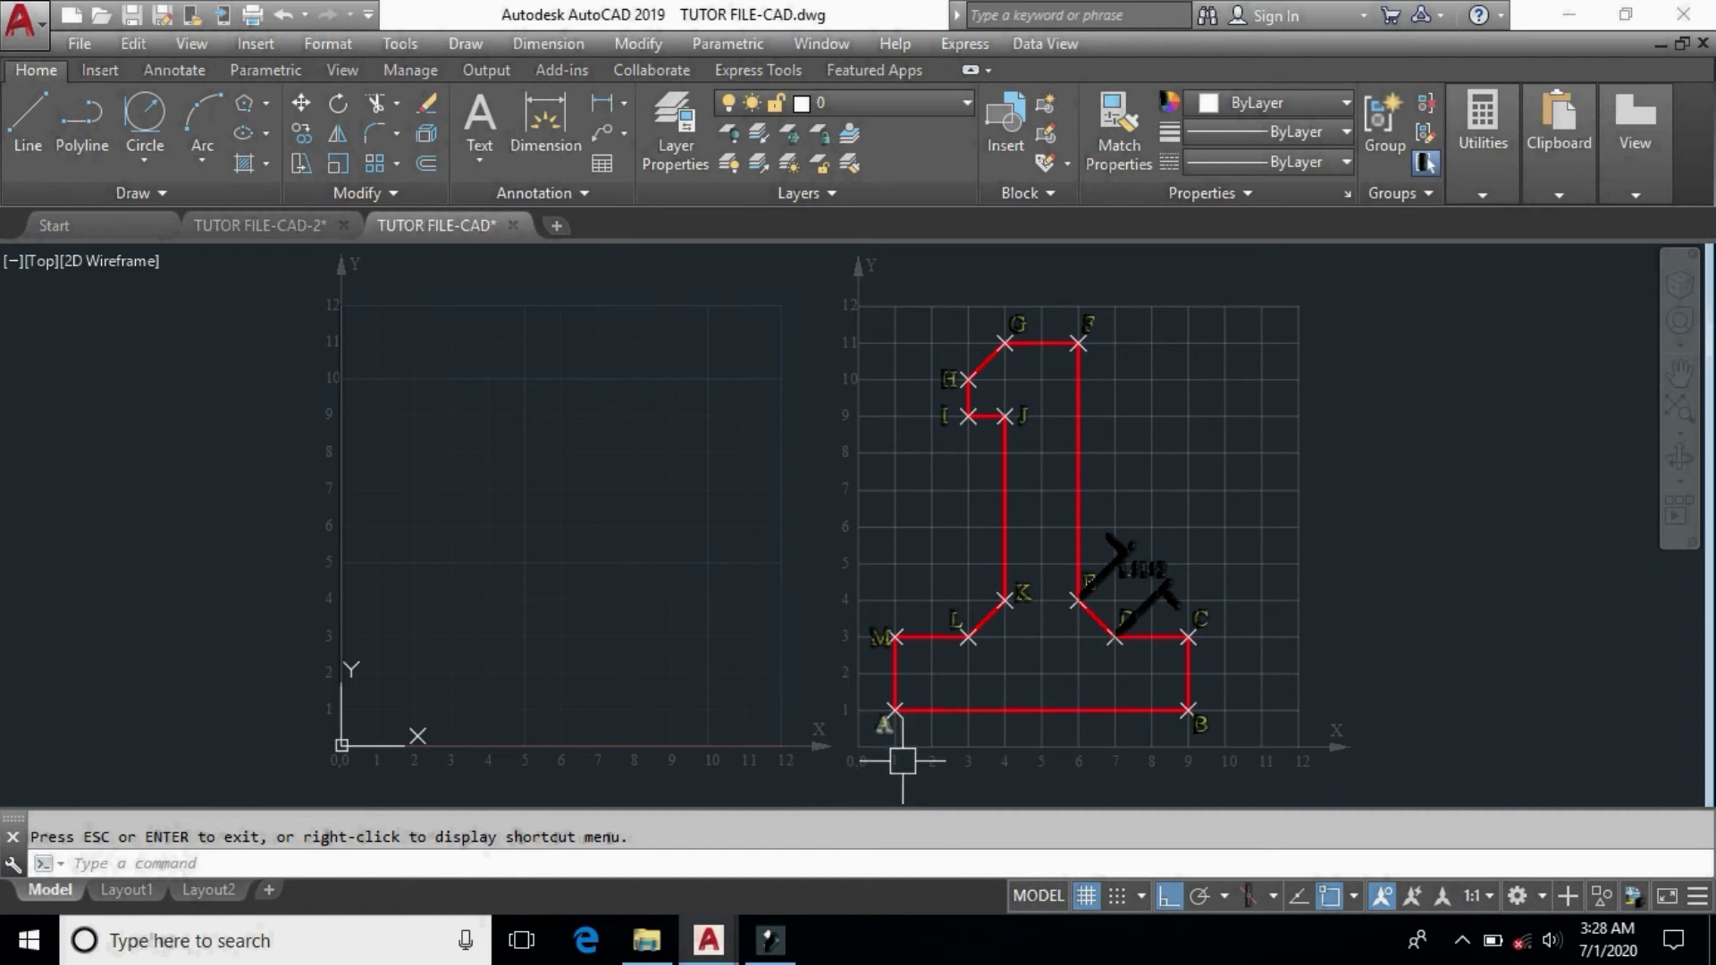
pyautogui.write('L')
pyautogui.press('Return')
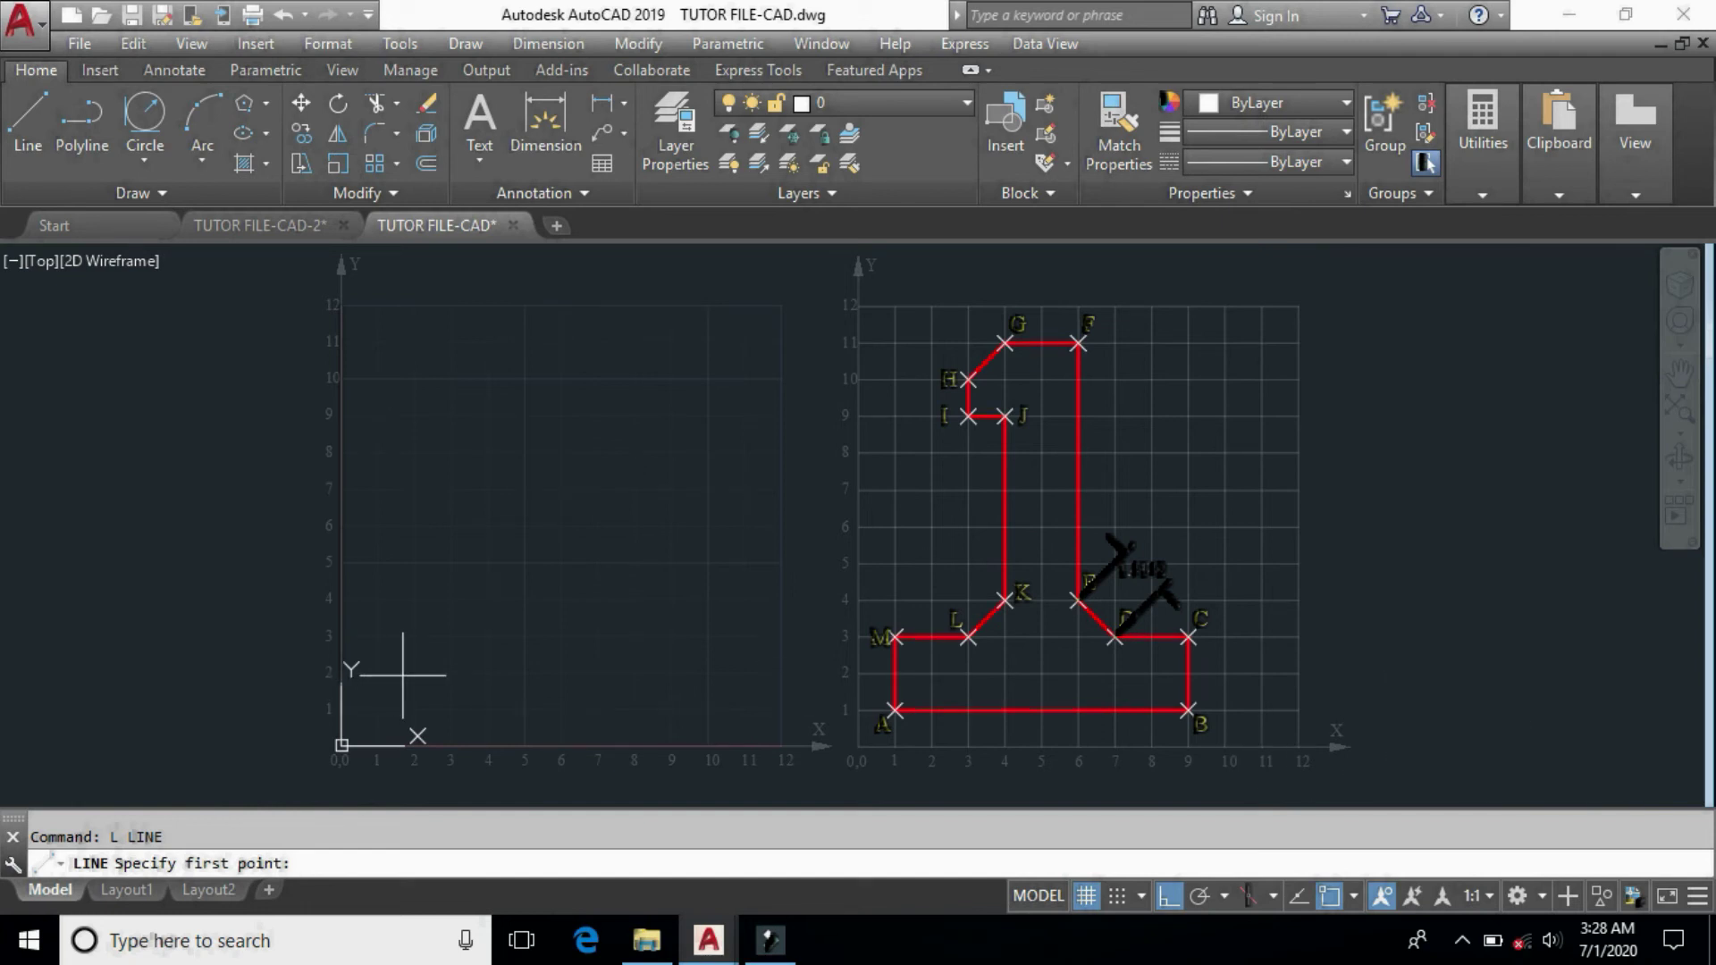
# Start the new numeral 1 at a picked corner, drawing @8,0, @0,2 and @-2,0.
pyautogui.moveTo(1279, 710); pyautogui.dragTo(748, 718, button='middle')
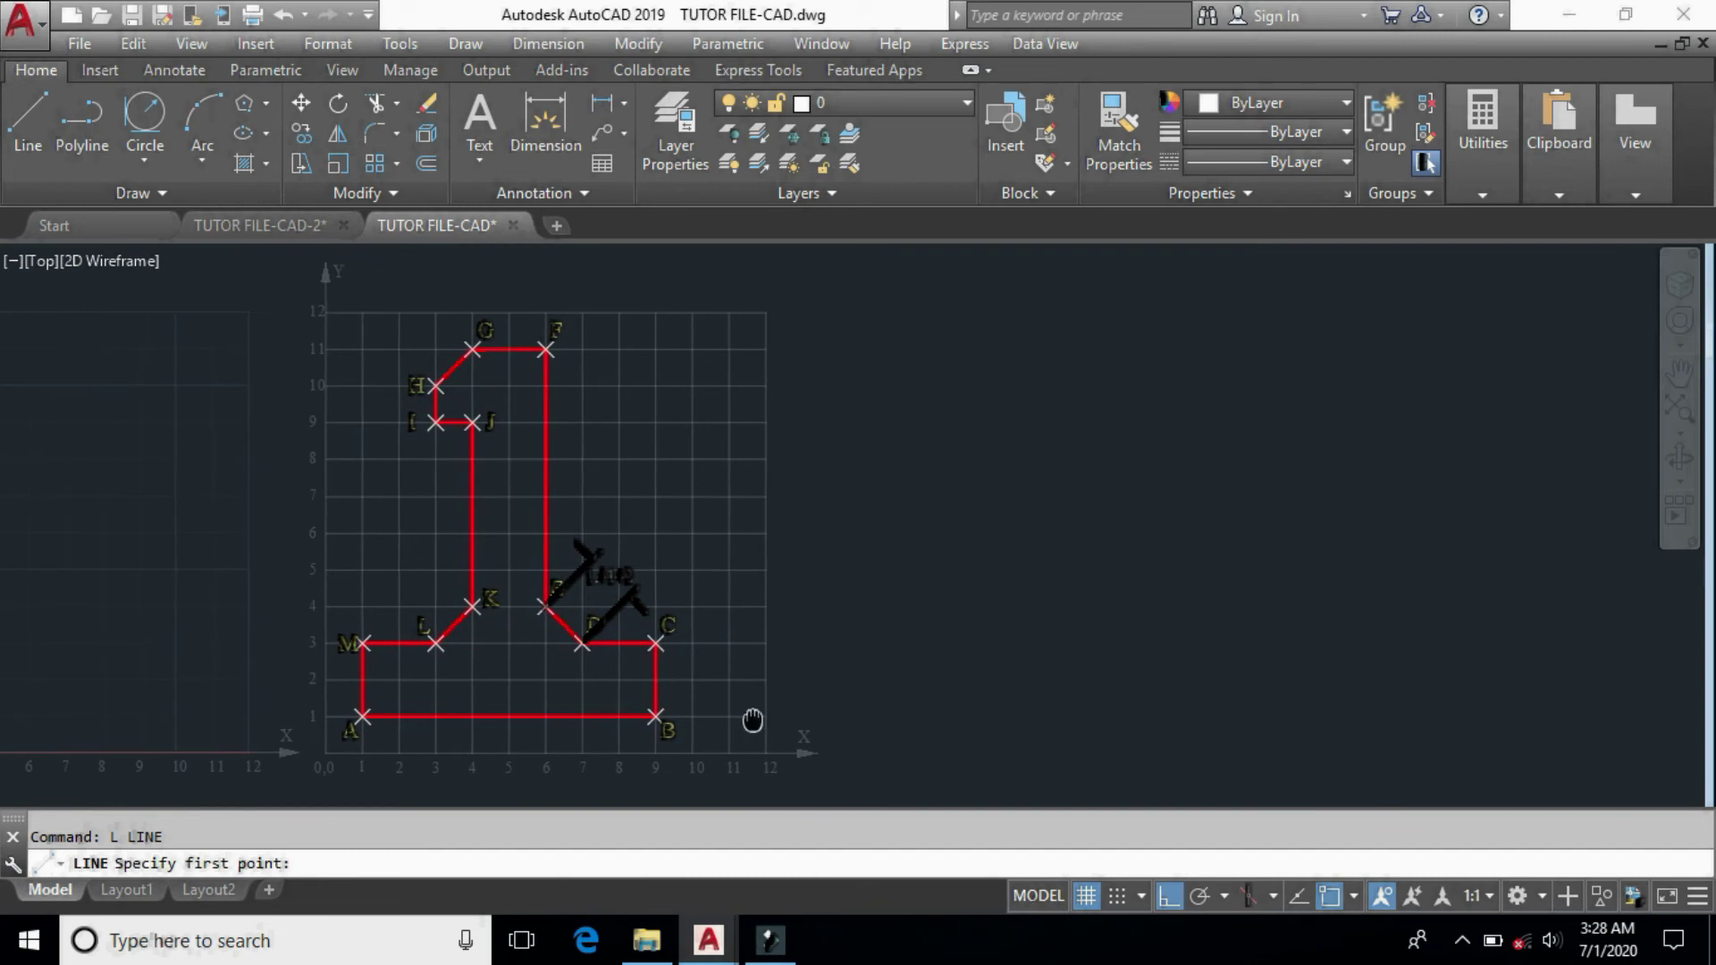
pyautogui.click(870, 715)
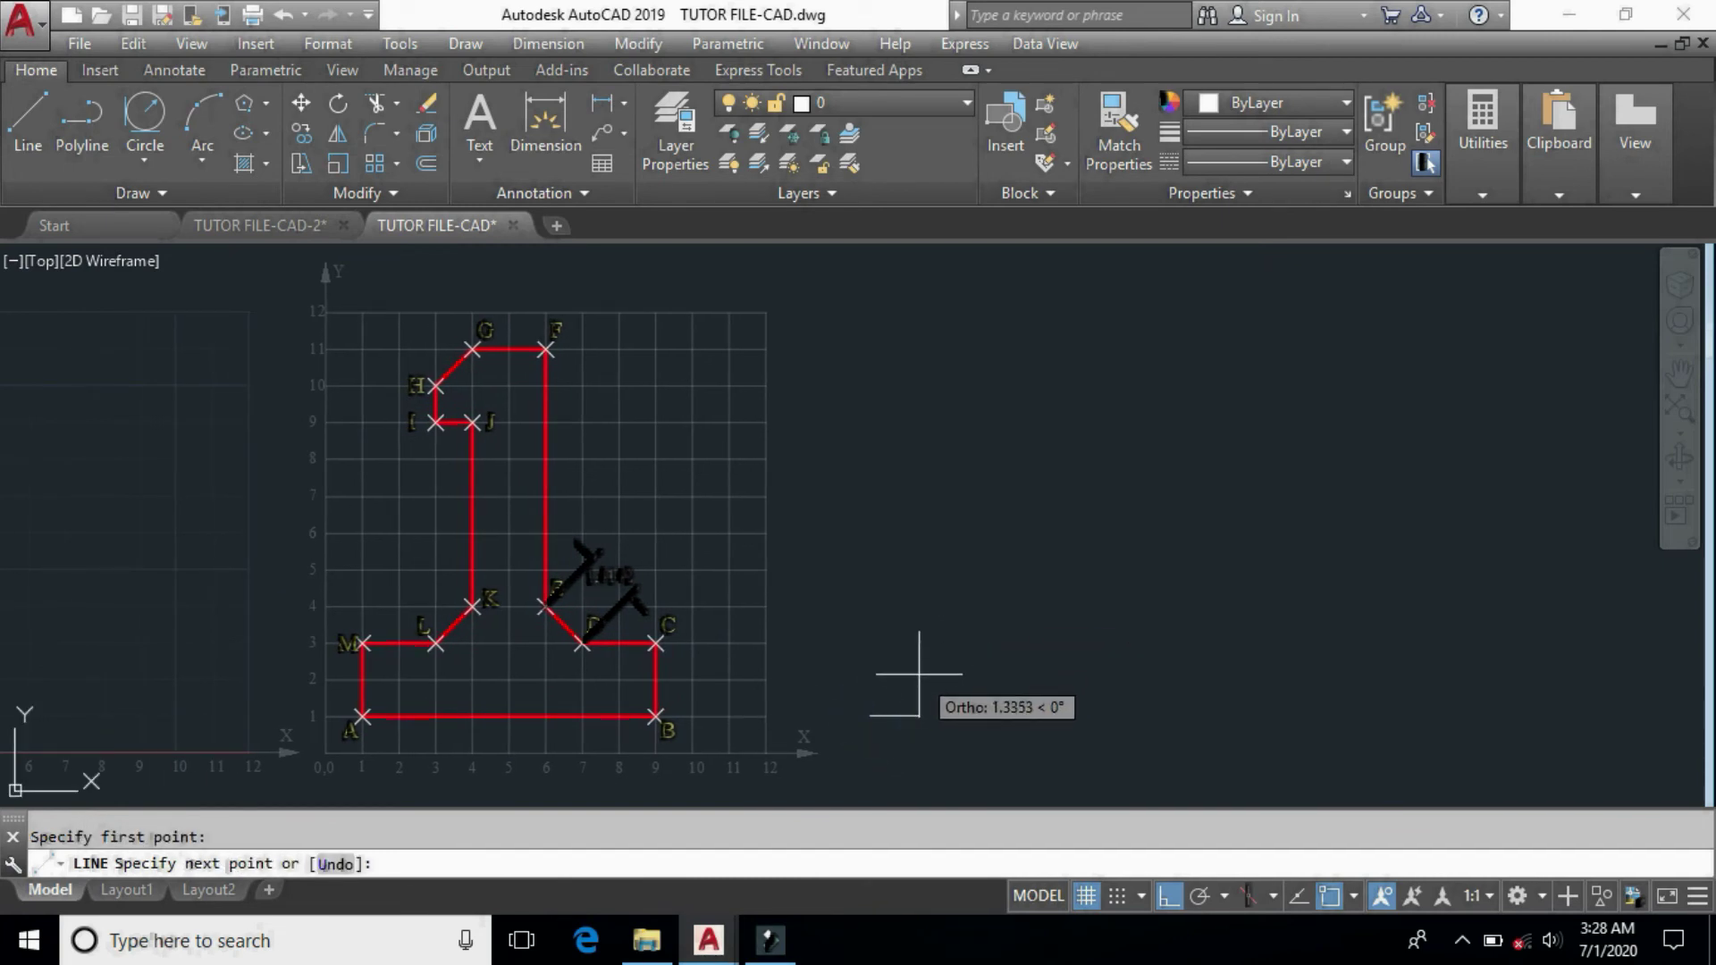
pyautogui.press('F8')
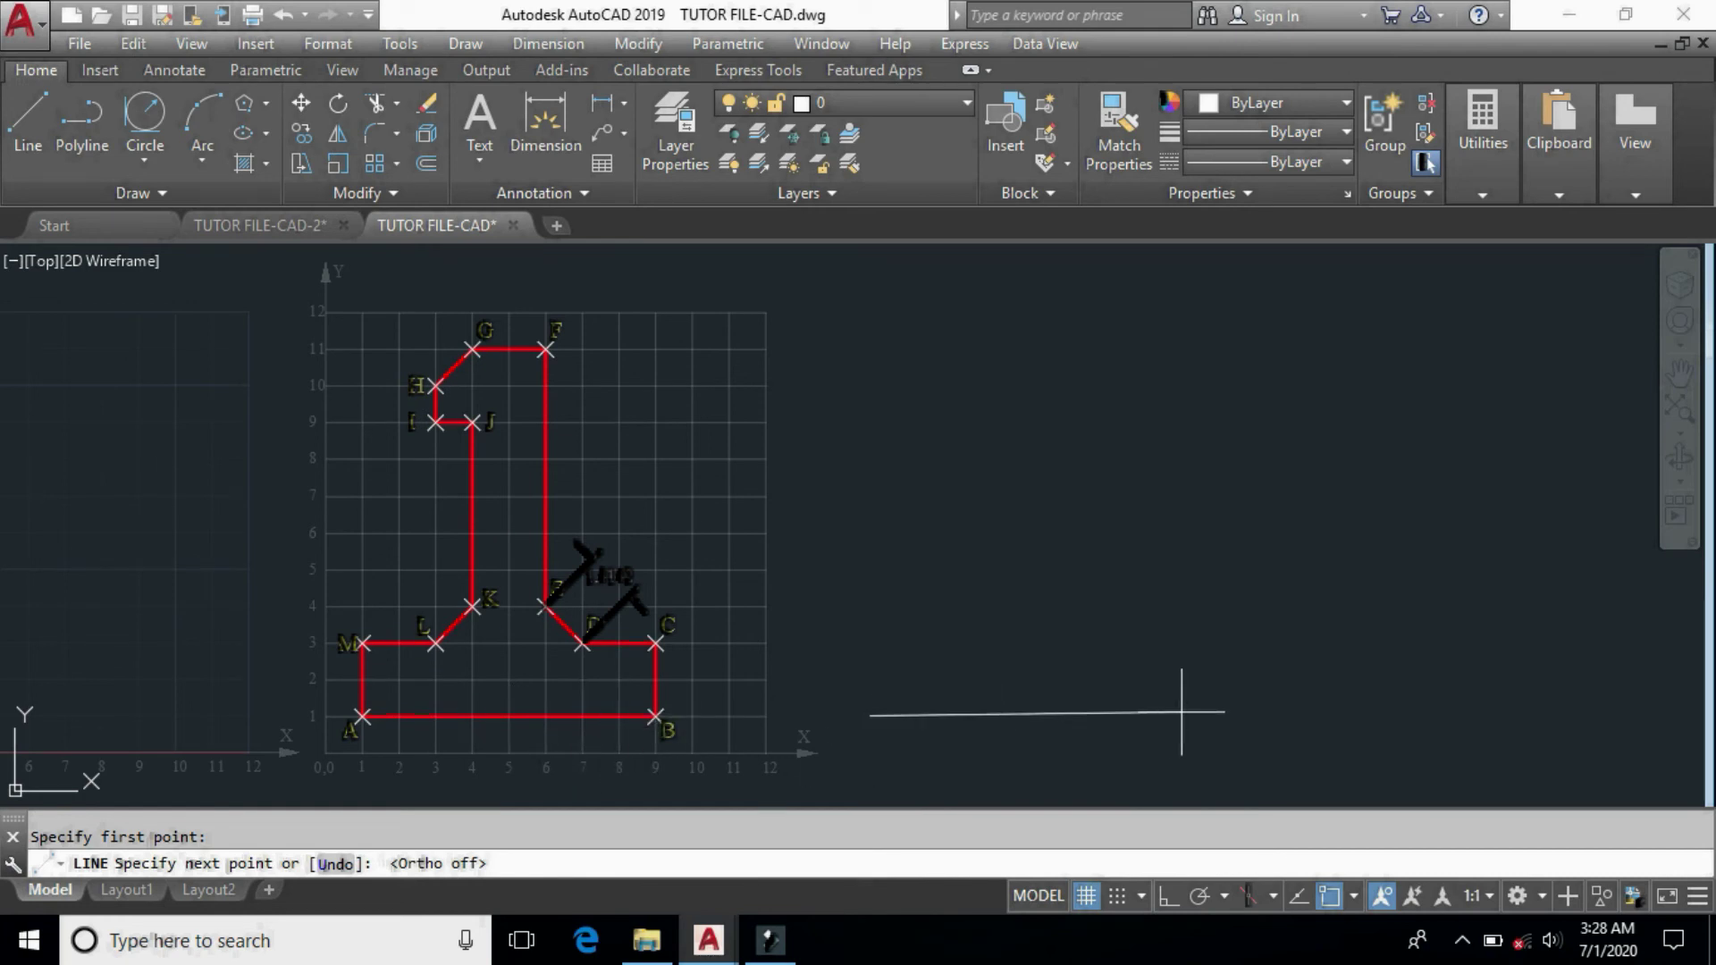
pyautogui.write('@8,0')
pyautogui.press('Return')
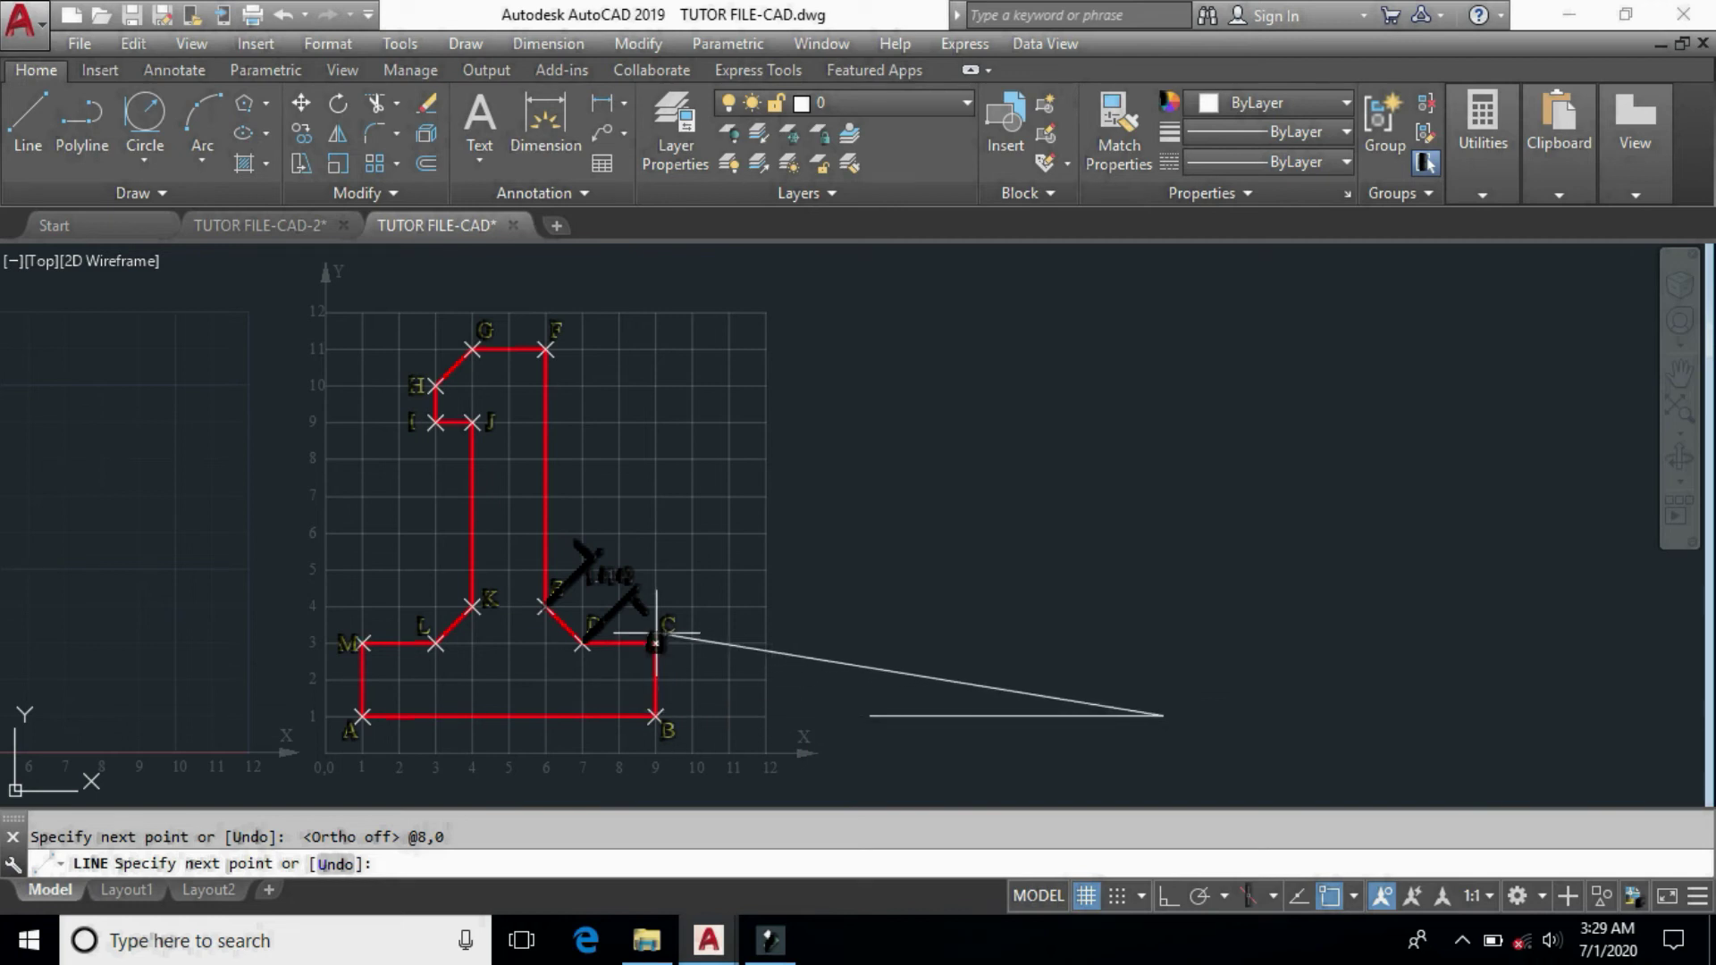
pyautogui.write('@')
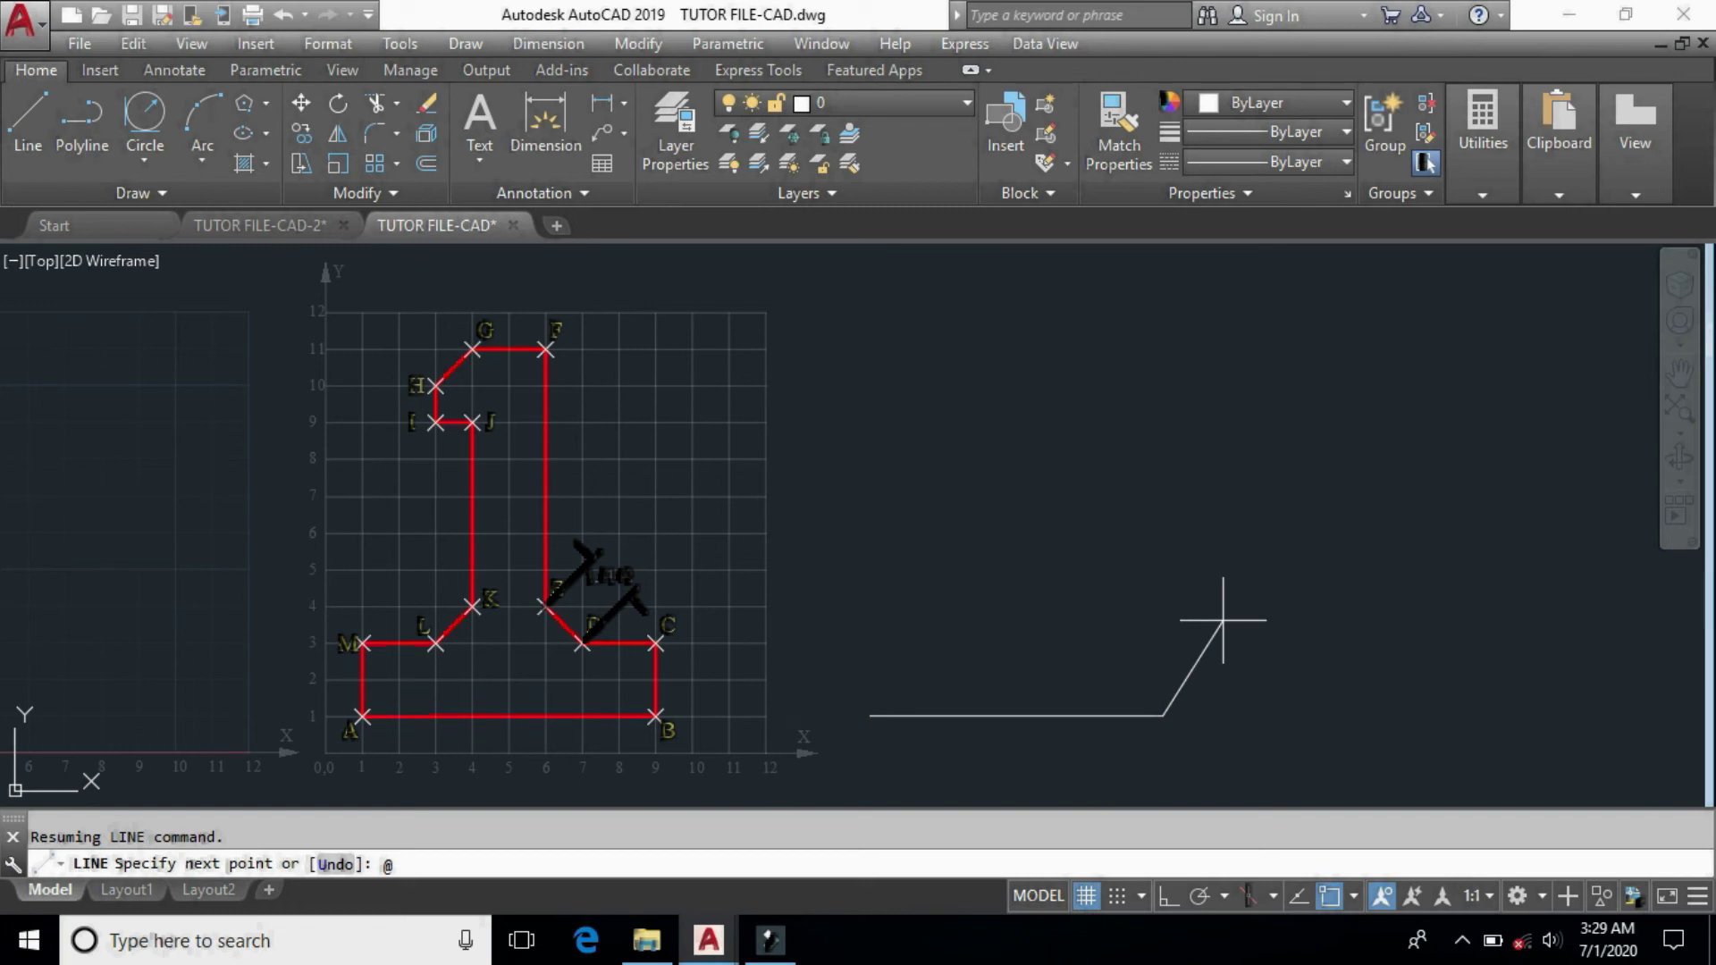
pyautogui.write('0')
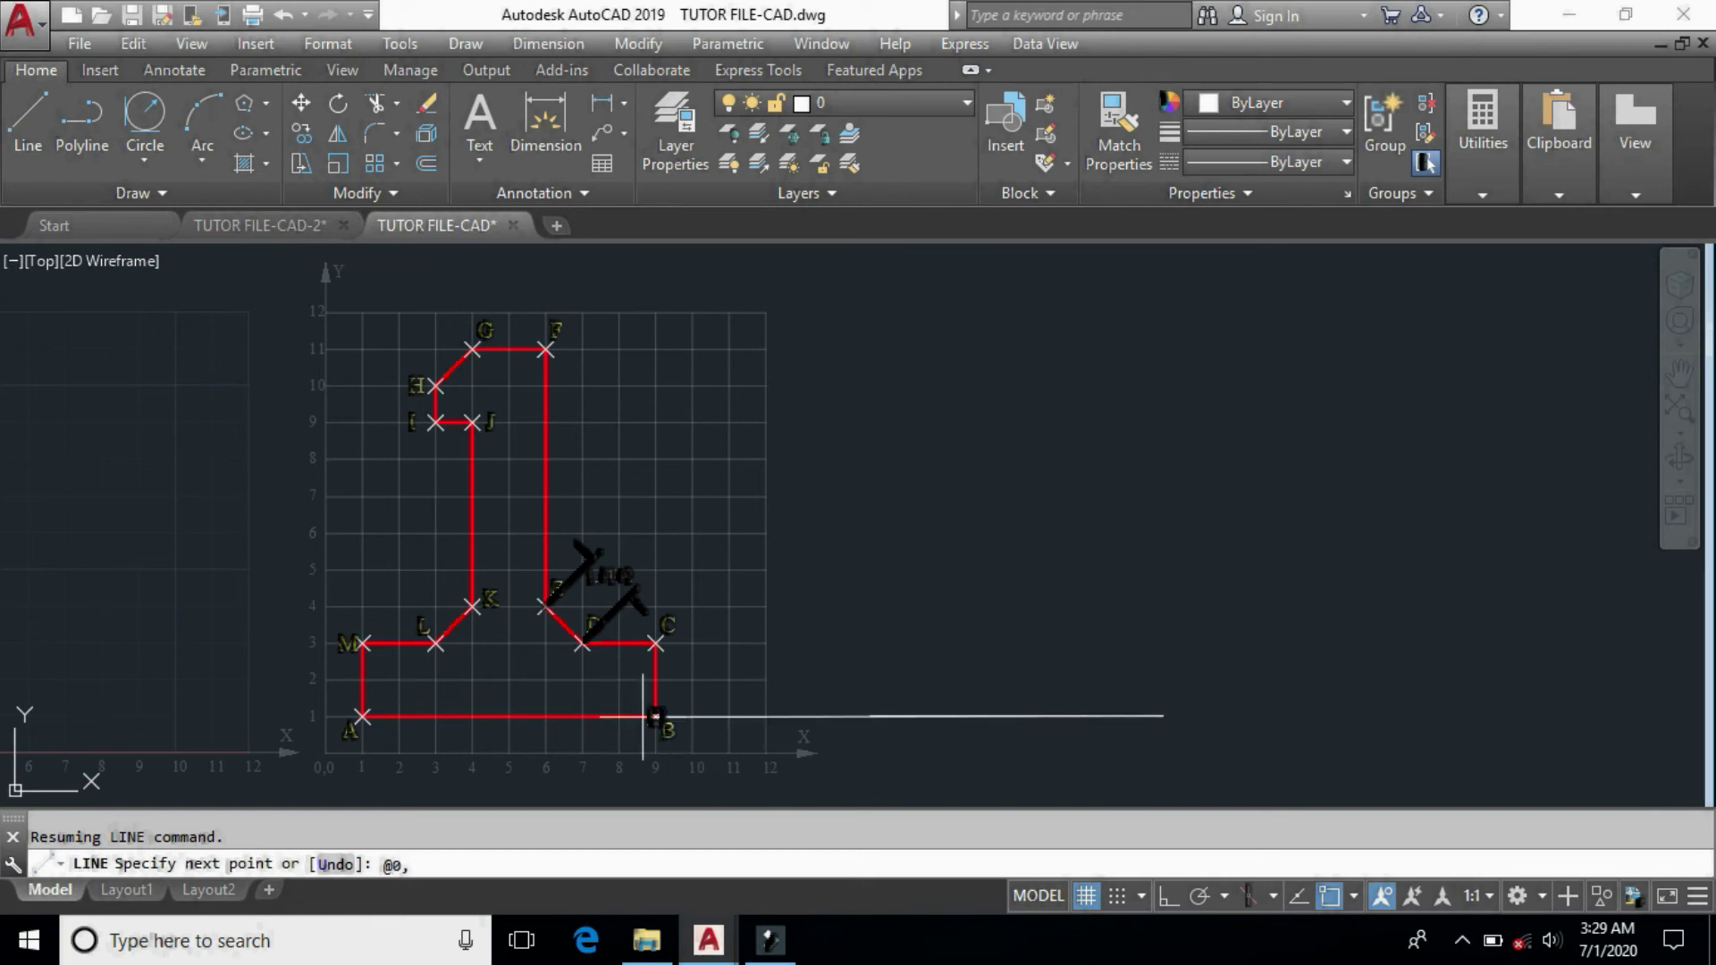
pyautogui.write(',2')
pyautogui.press('Return')
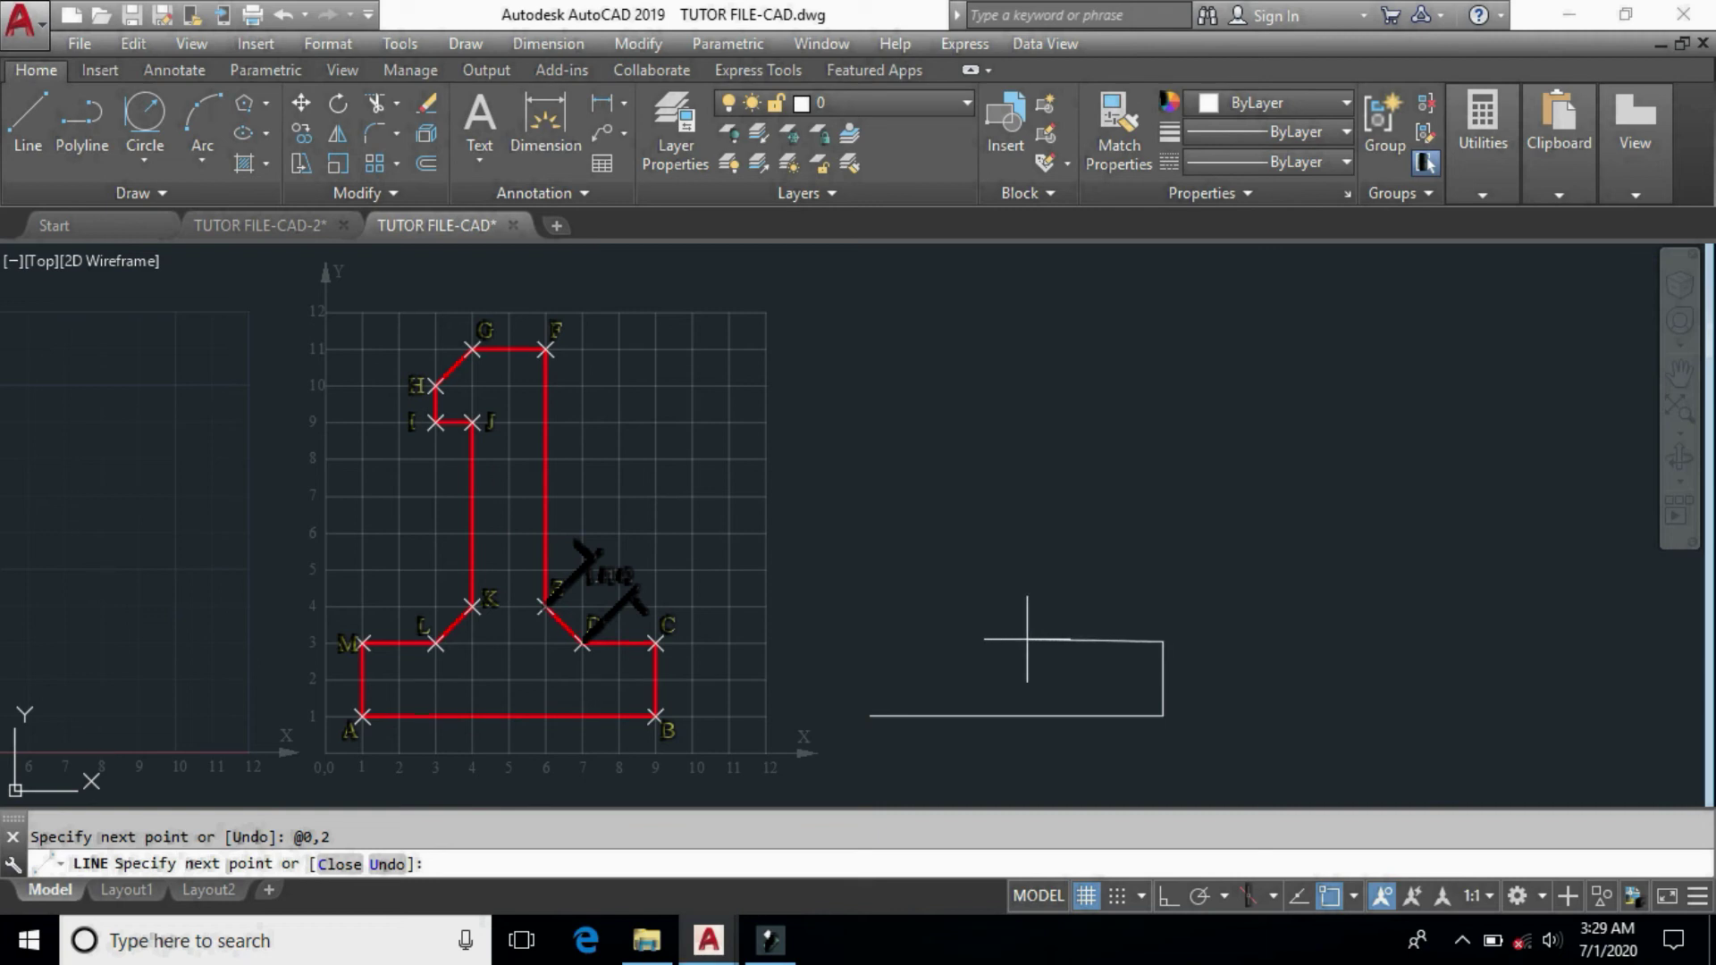
pyautogui.write('@-2,0')
pyautogui.press('Return')
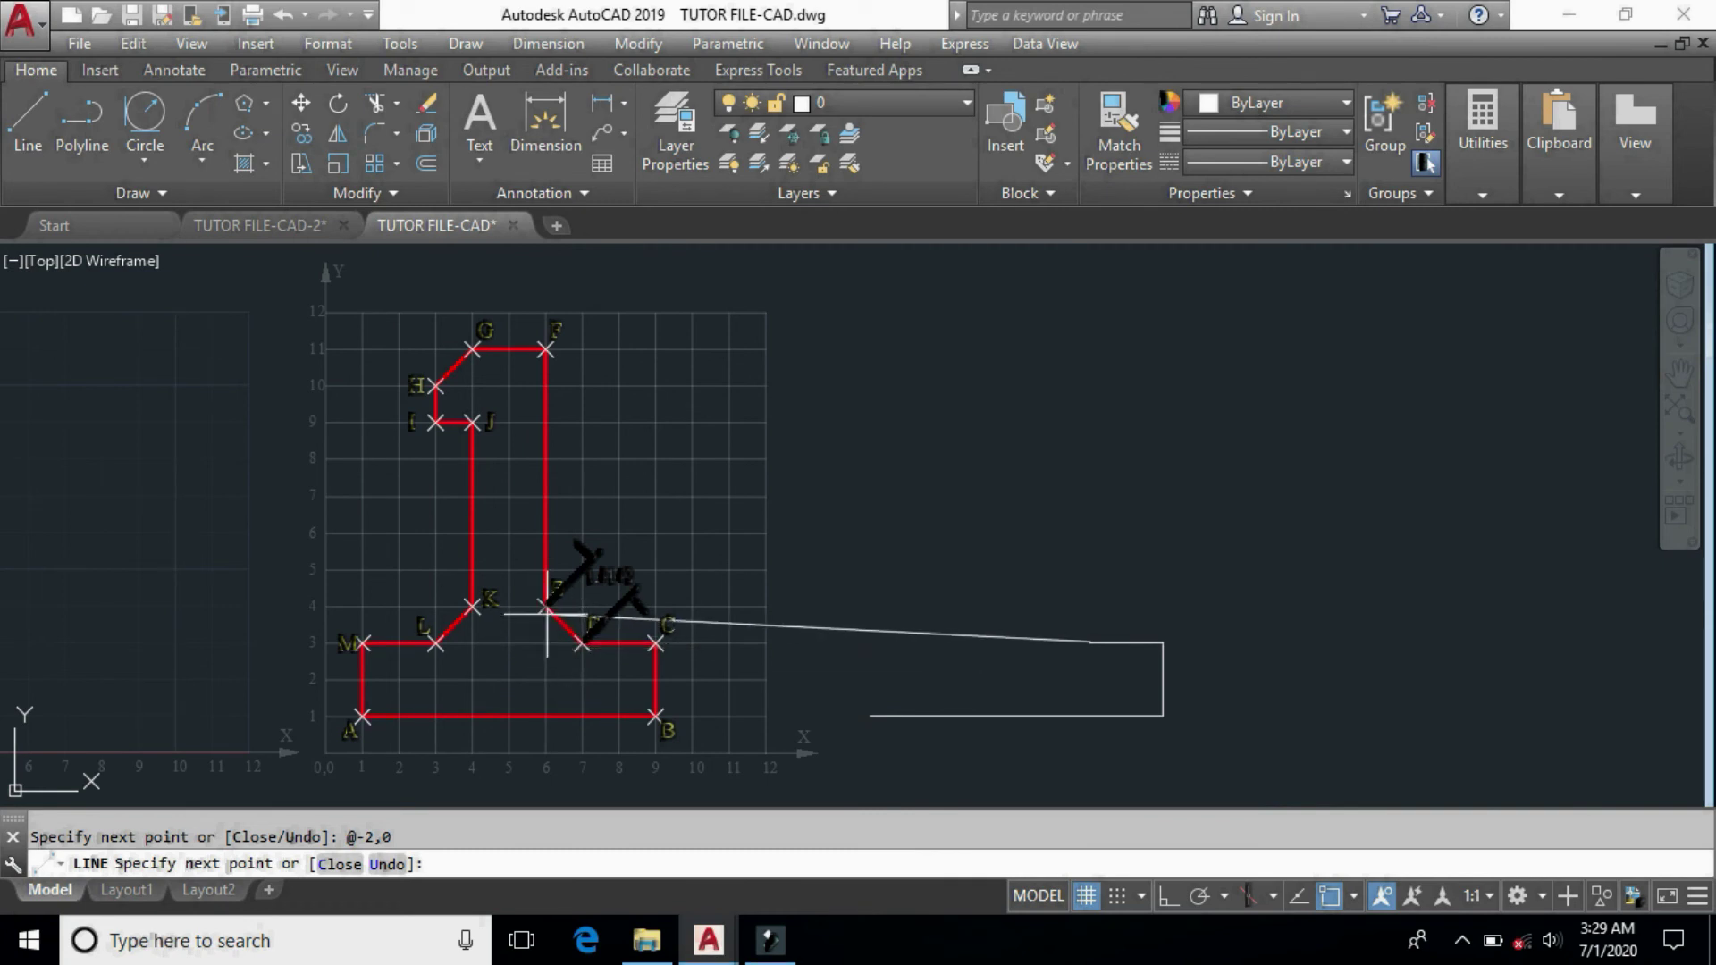
# Continue the outline with @-1,1, @0,7 and @-2,0, then end the line.
pyautogui.write('@-1')
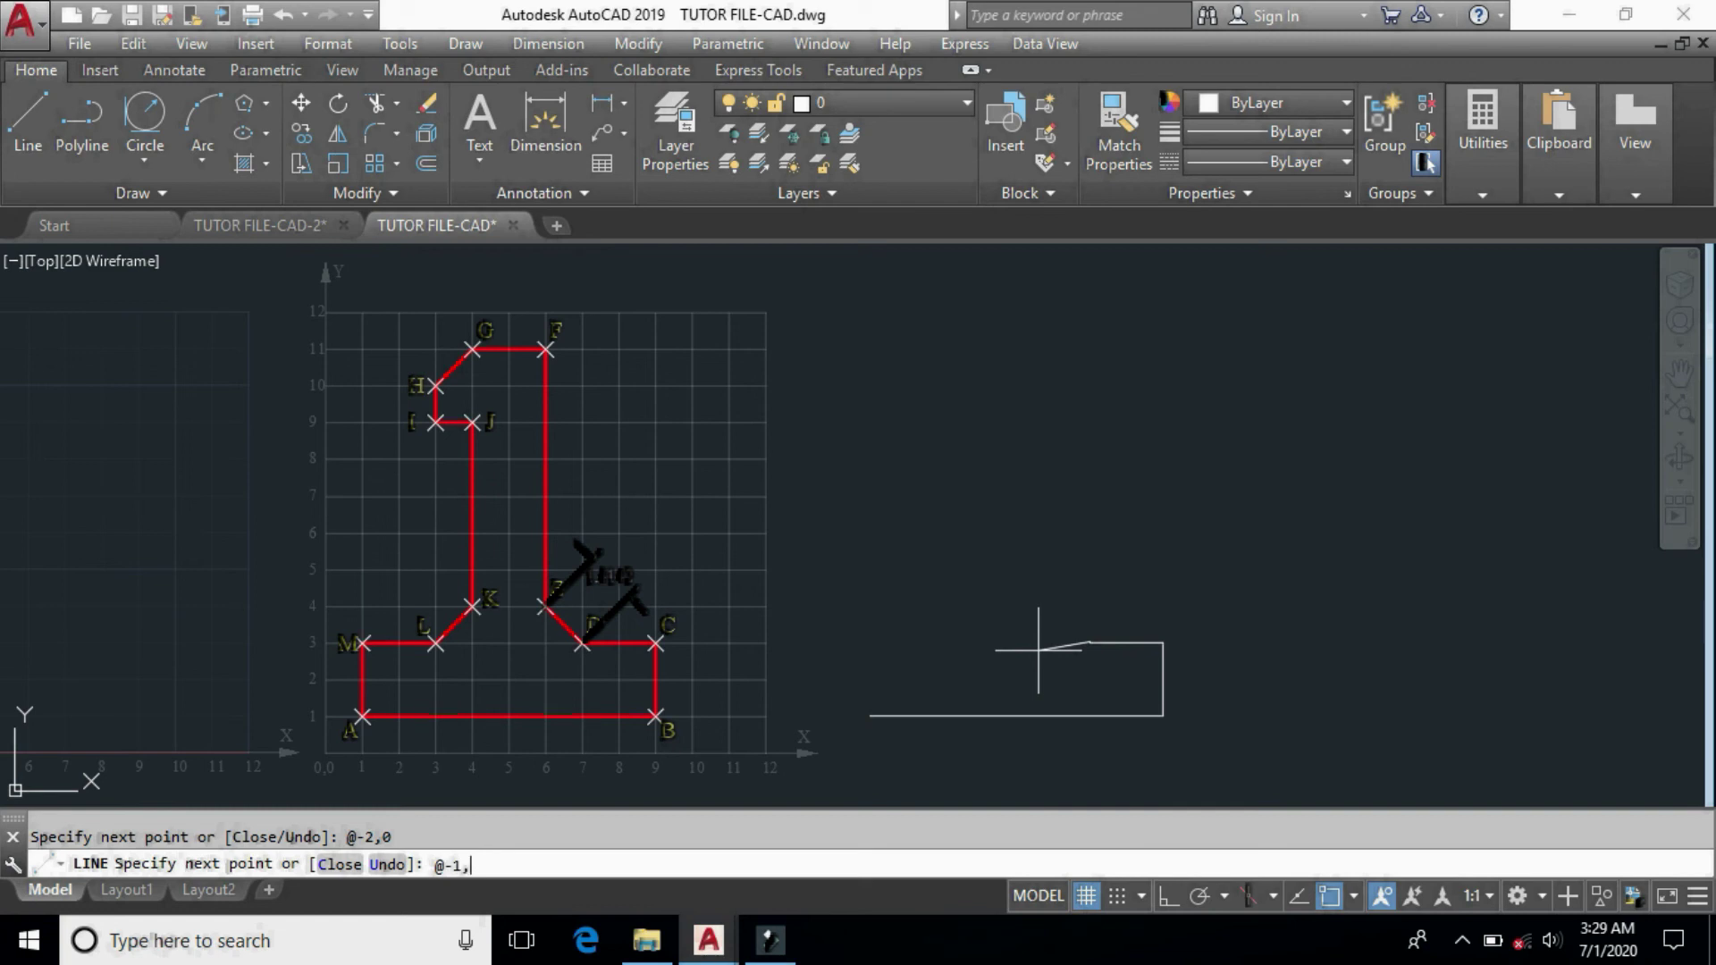
pyautogui.write(',1')
pyautogui.press('Return')
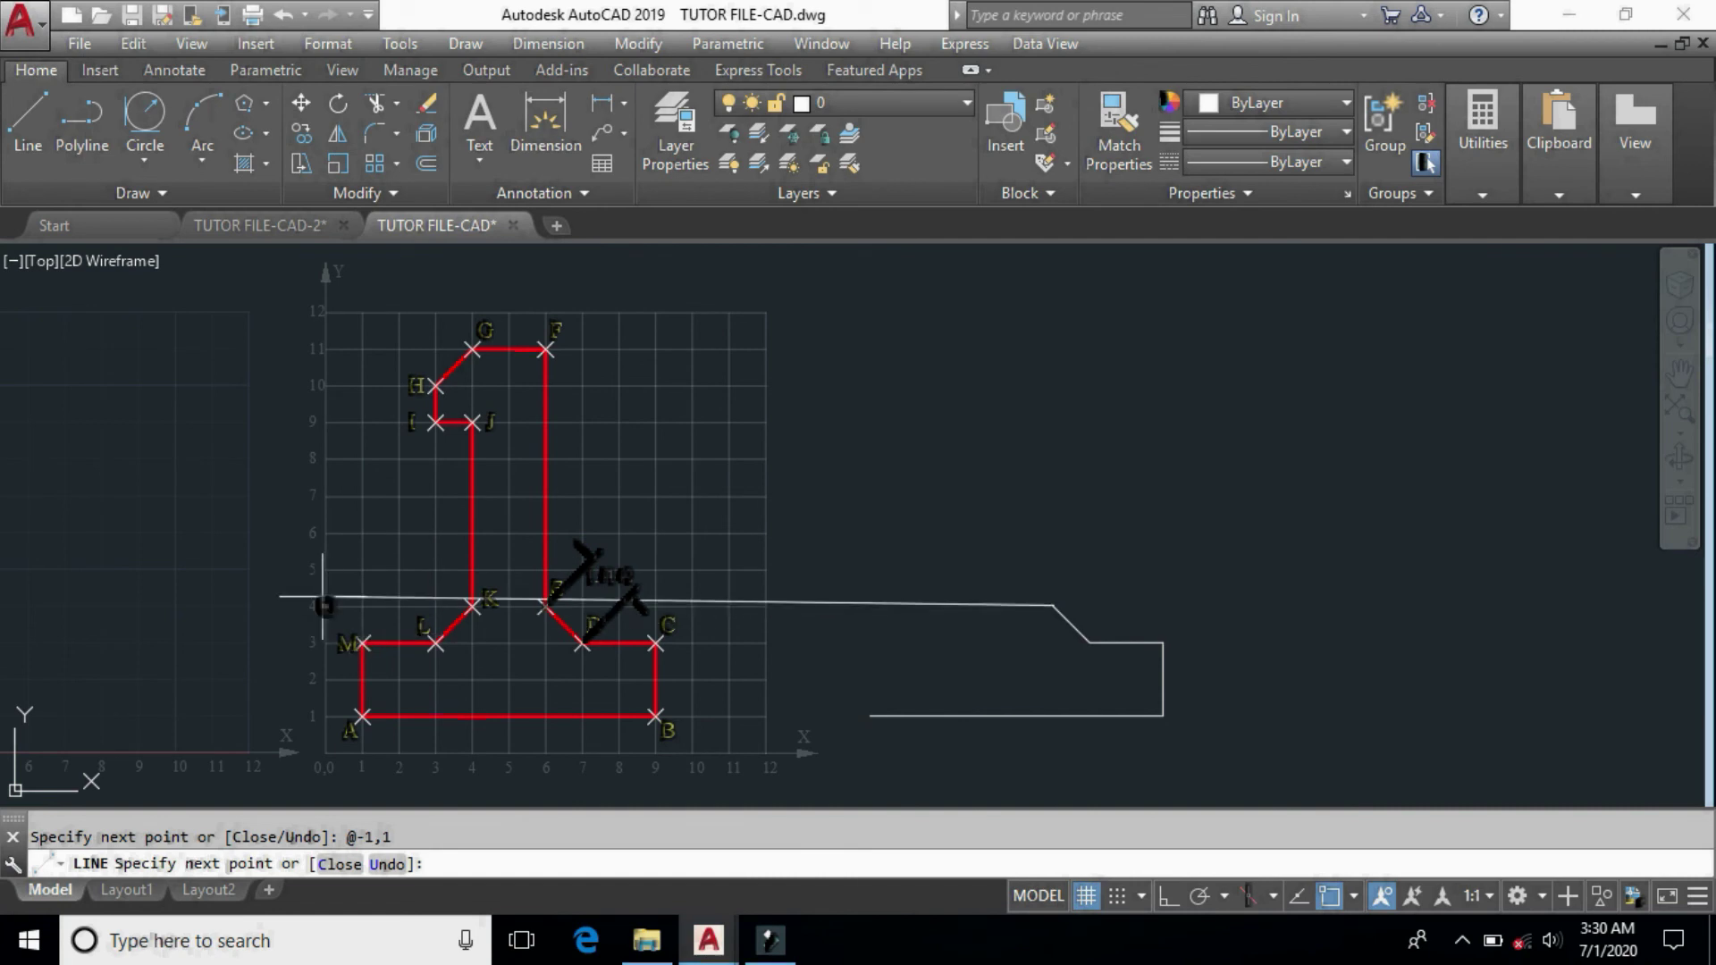
pyautogui.write('@')
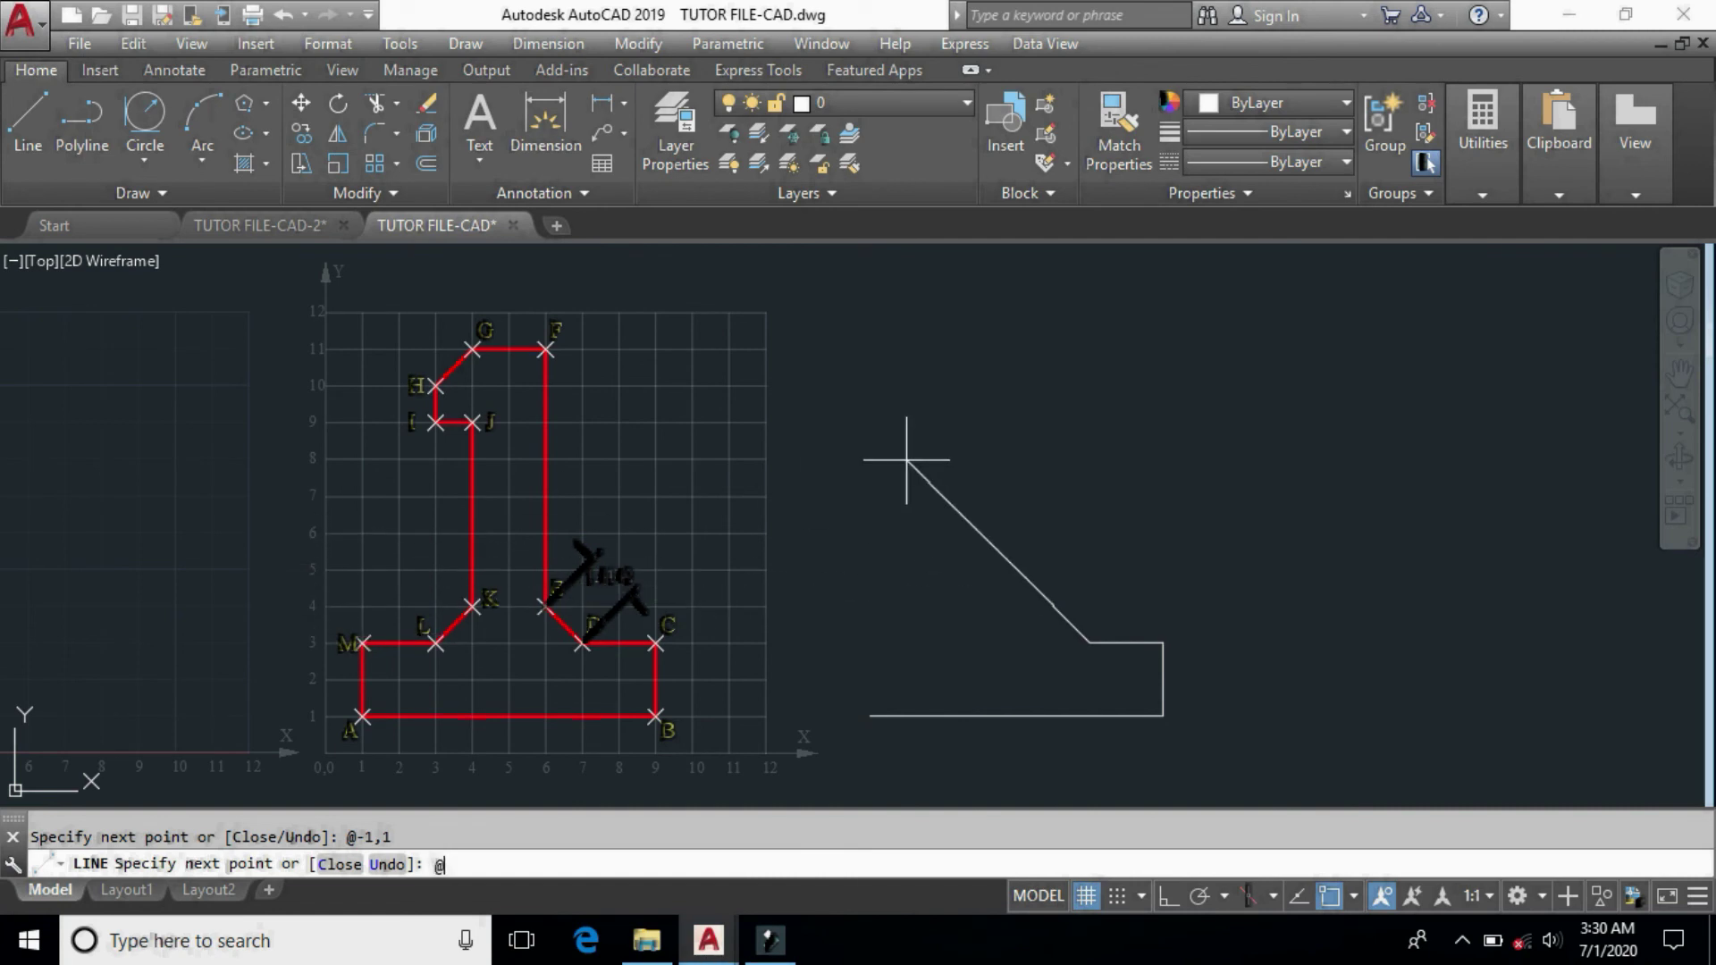
pyautogui.write('0,7')
pyautogui.press('Return')
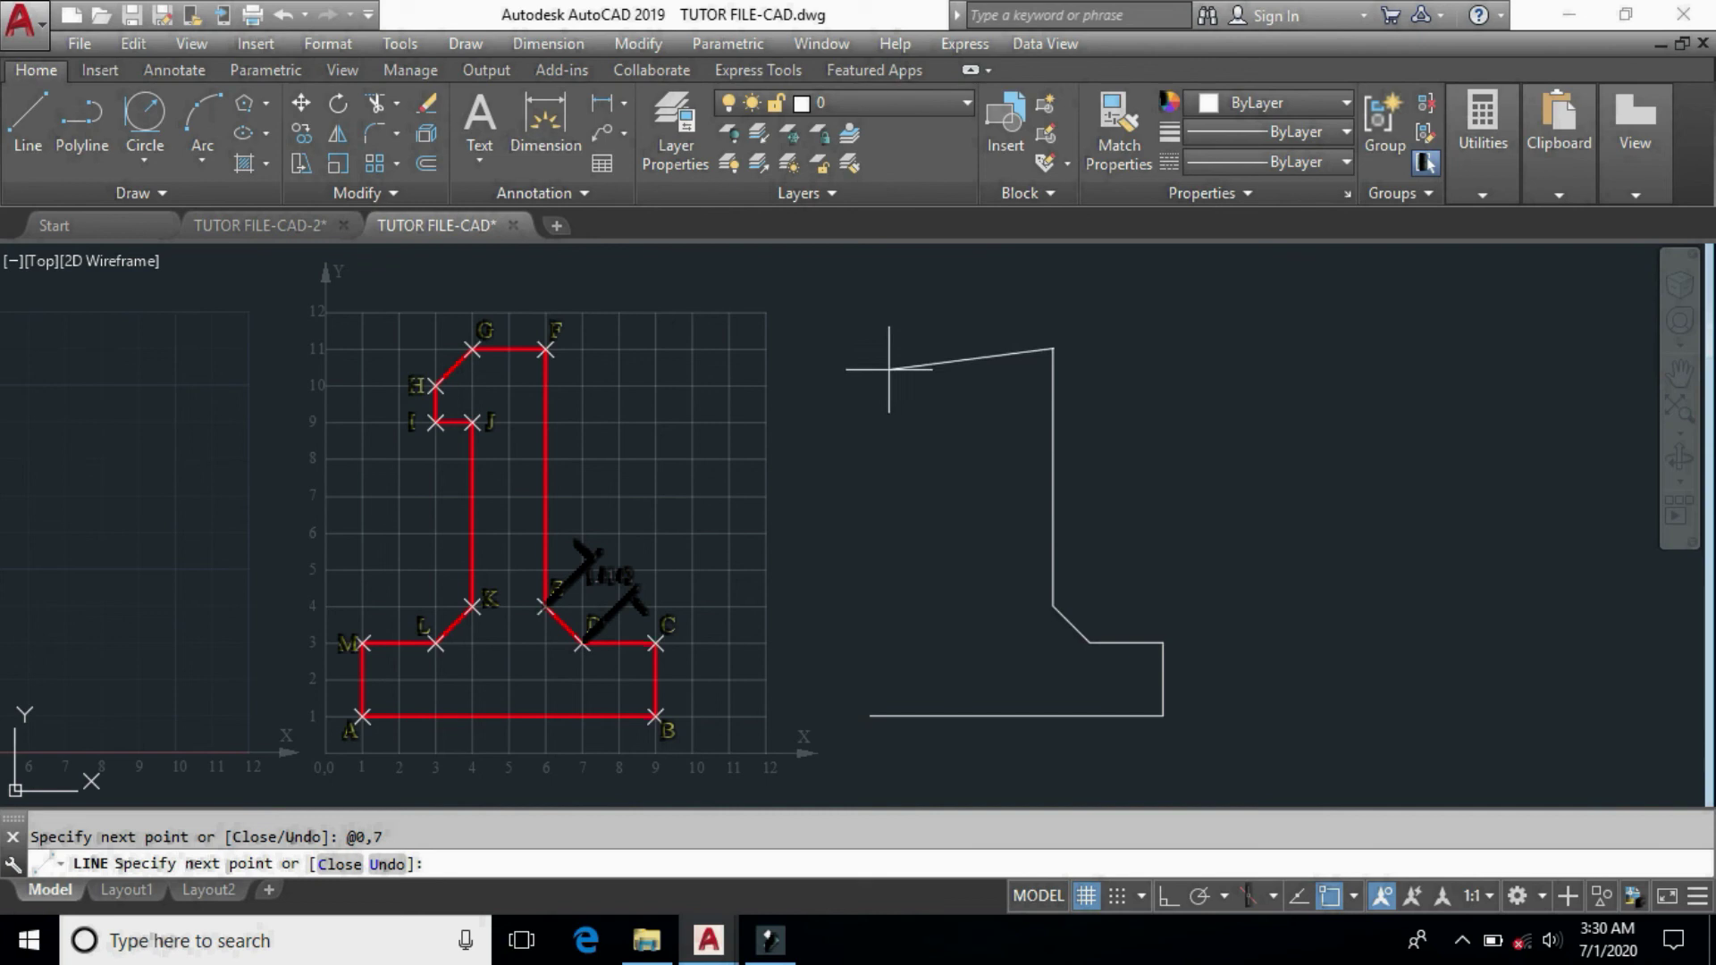
pyautogui.write('@')
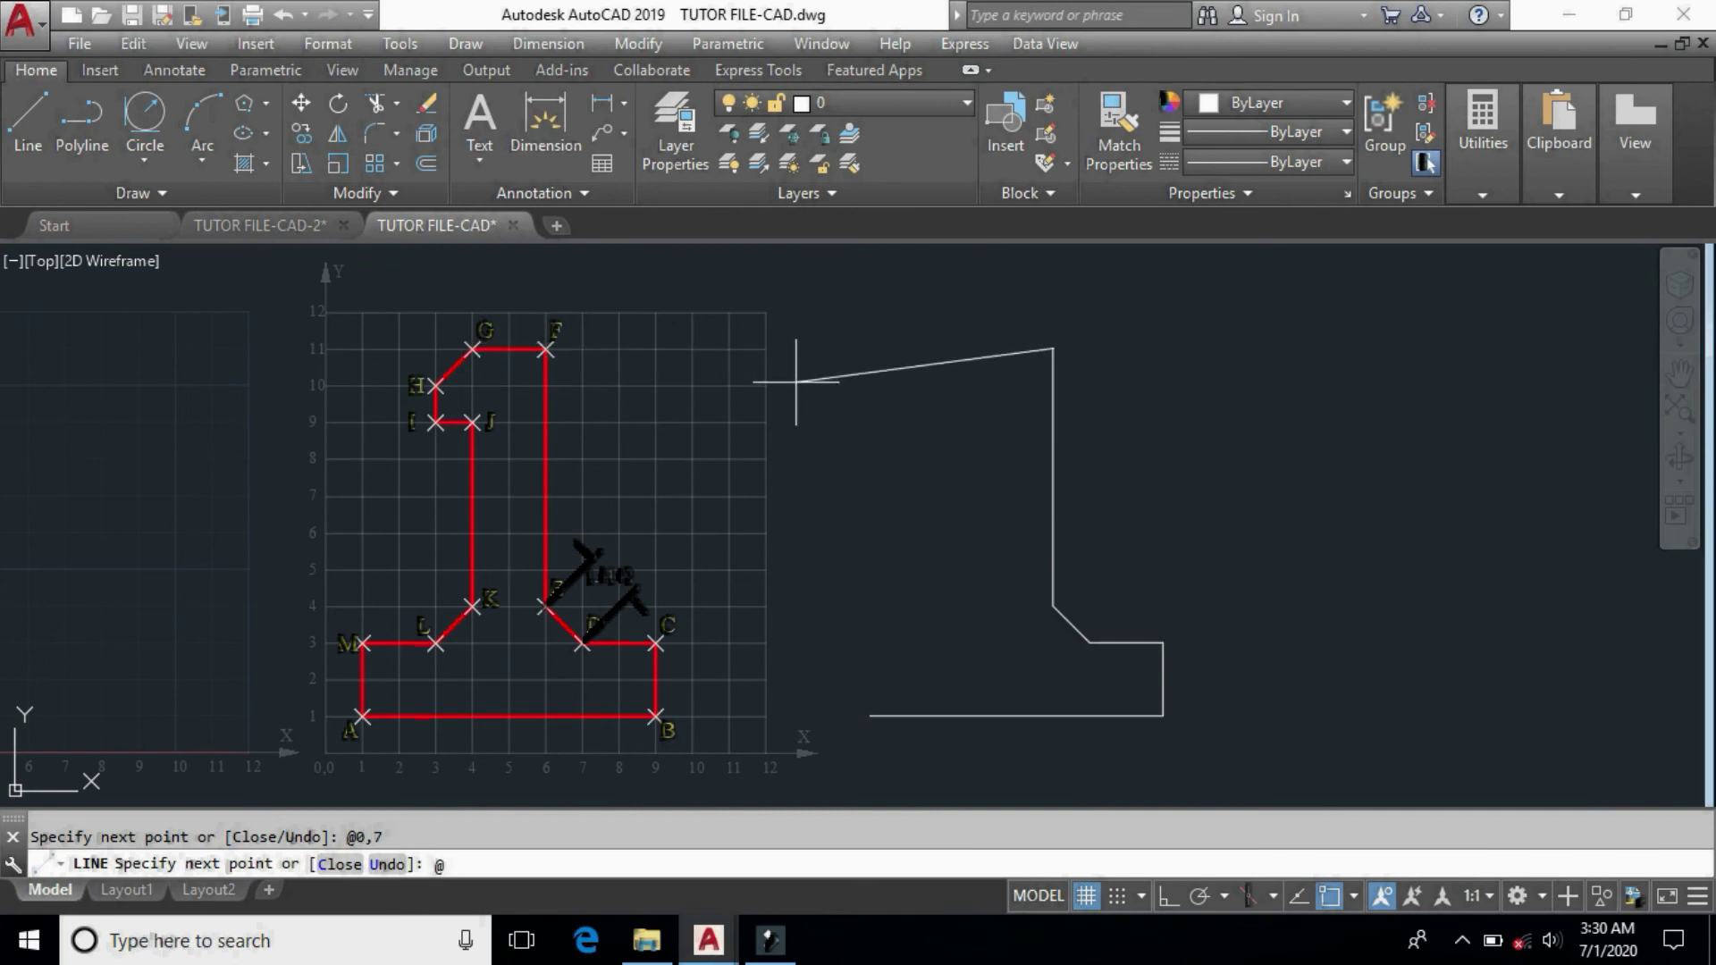
pyautogui.write('-2,0')
pyautogui.press('Return')
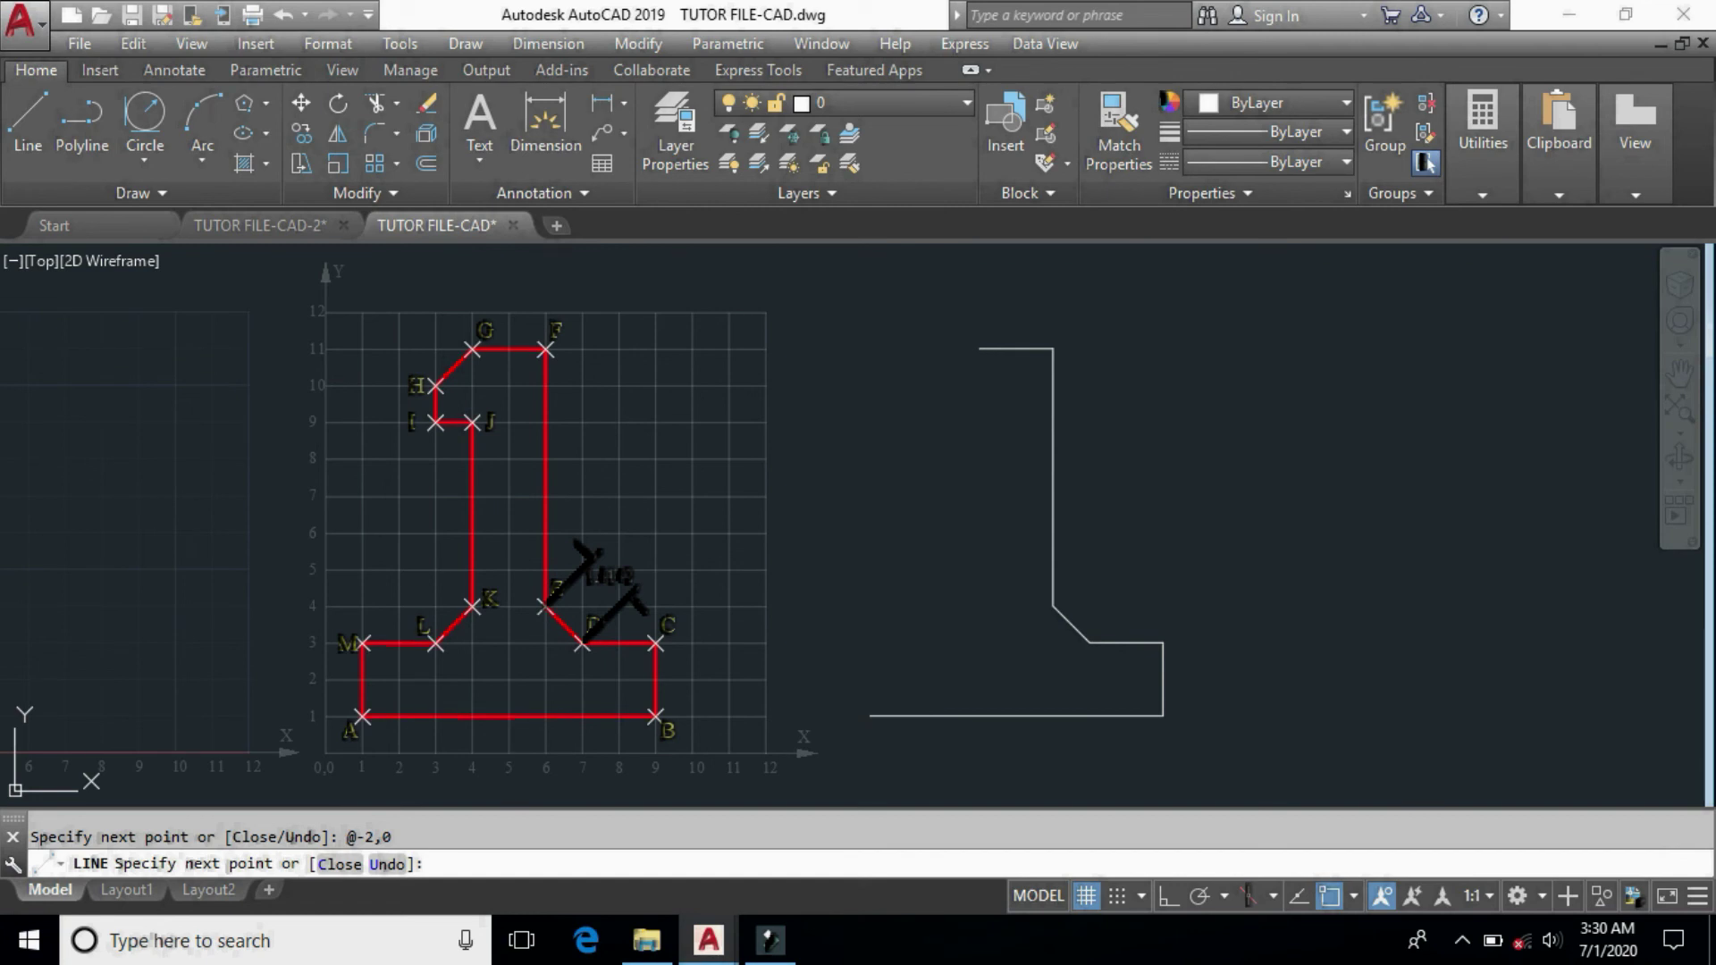
pyautogui.press('Return')
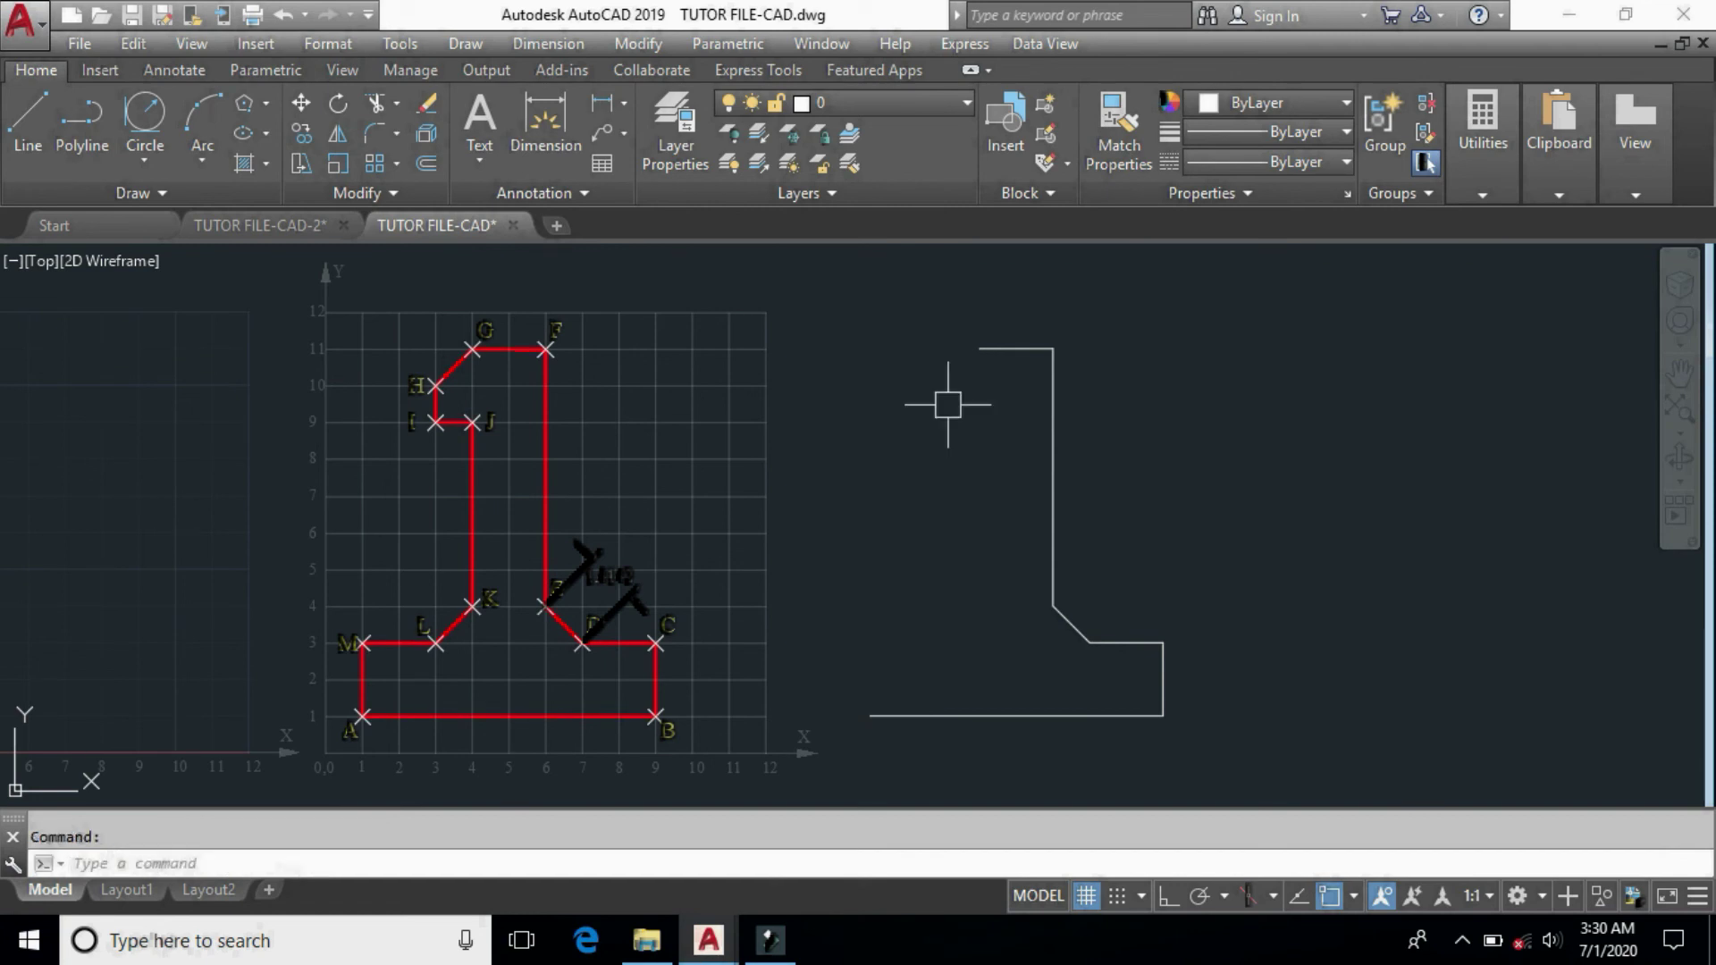
# Window-select and erase the six lines of the old L-shaped outline.
pyautogui.click(818, 297)
pyautogui.click(1232, 746)
pyautogui.press('Delete')
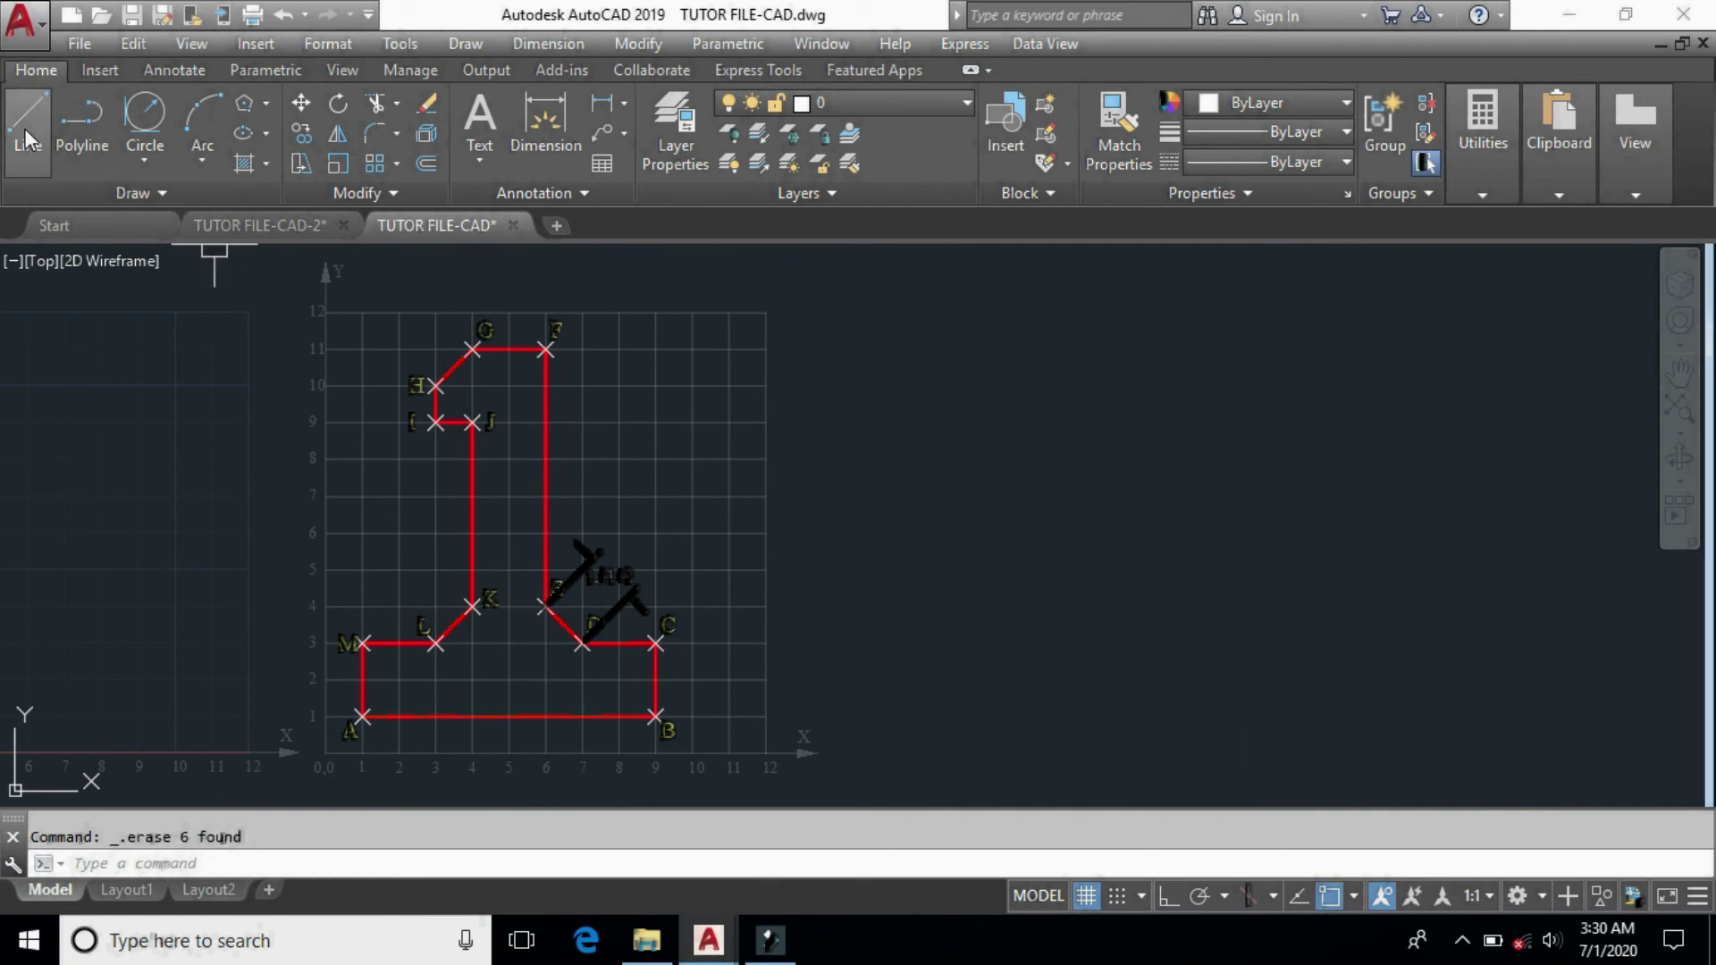
# Redraw the outline from a picked point with @8<0, @2<90, @2<180, @1.4142<135, then @7<90.
pyautogui.click(28, 118)
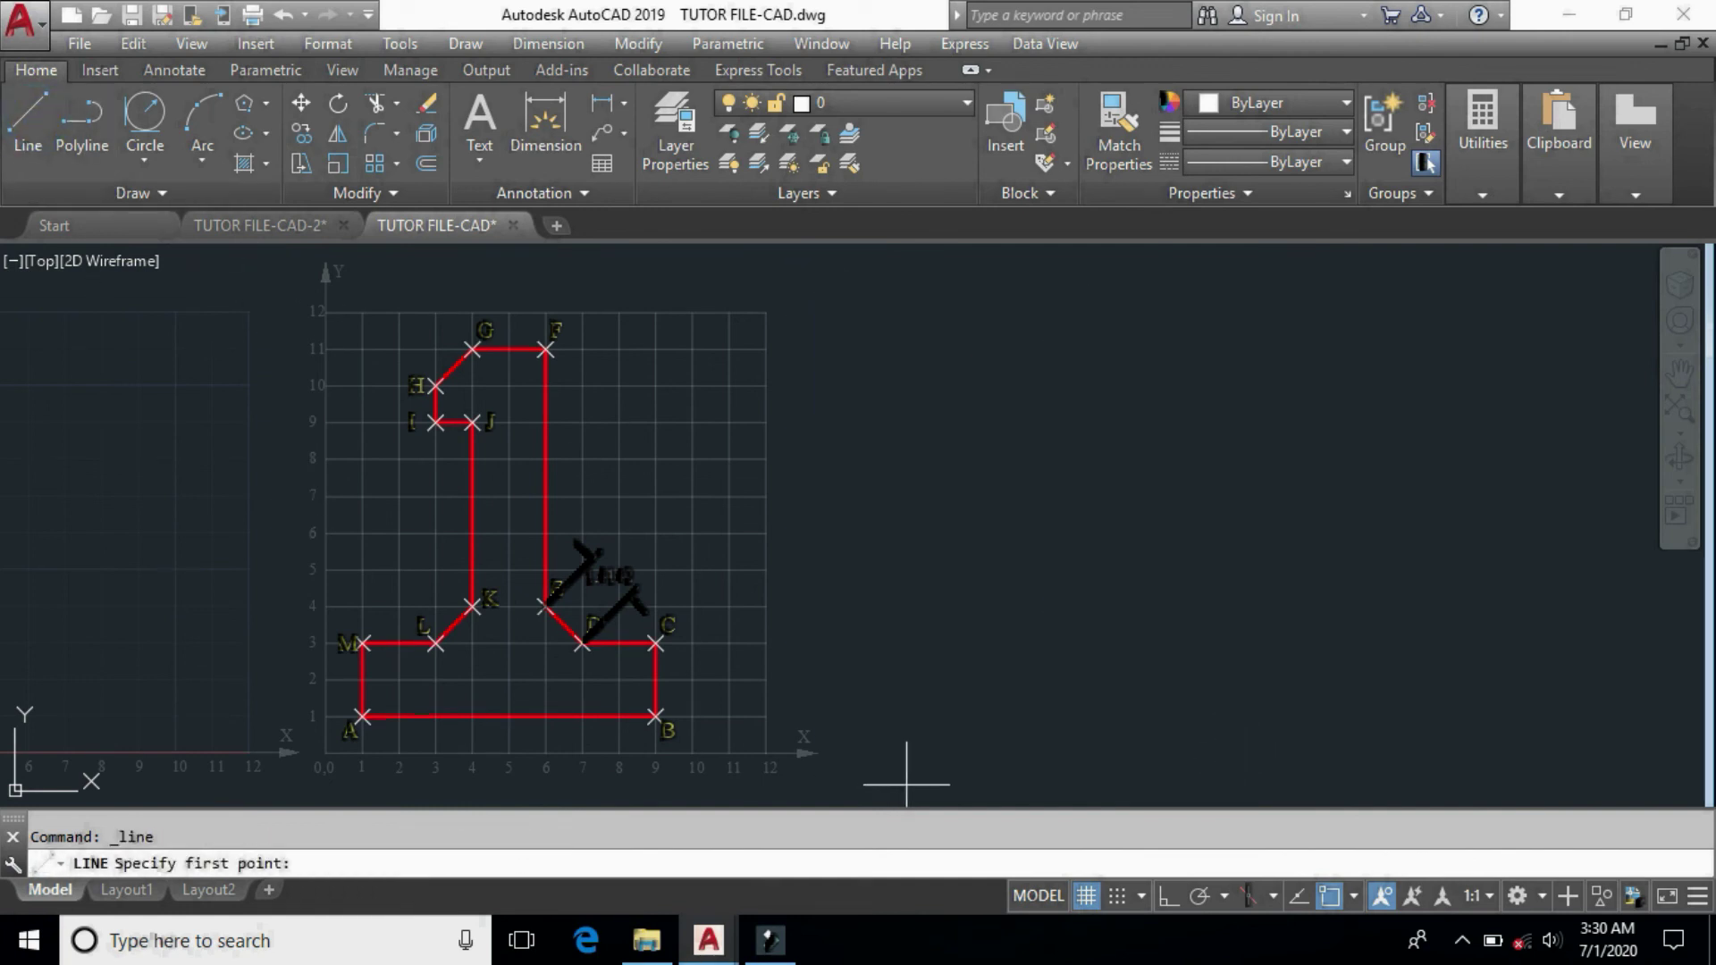
pyautogui.click(842, 712)
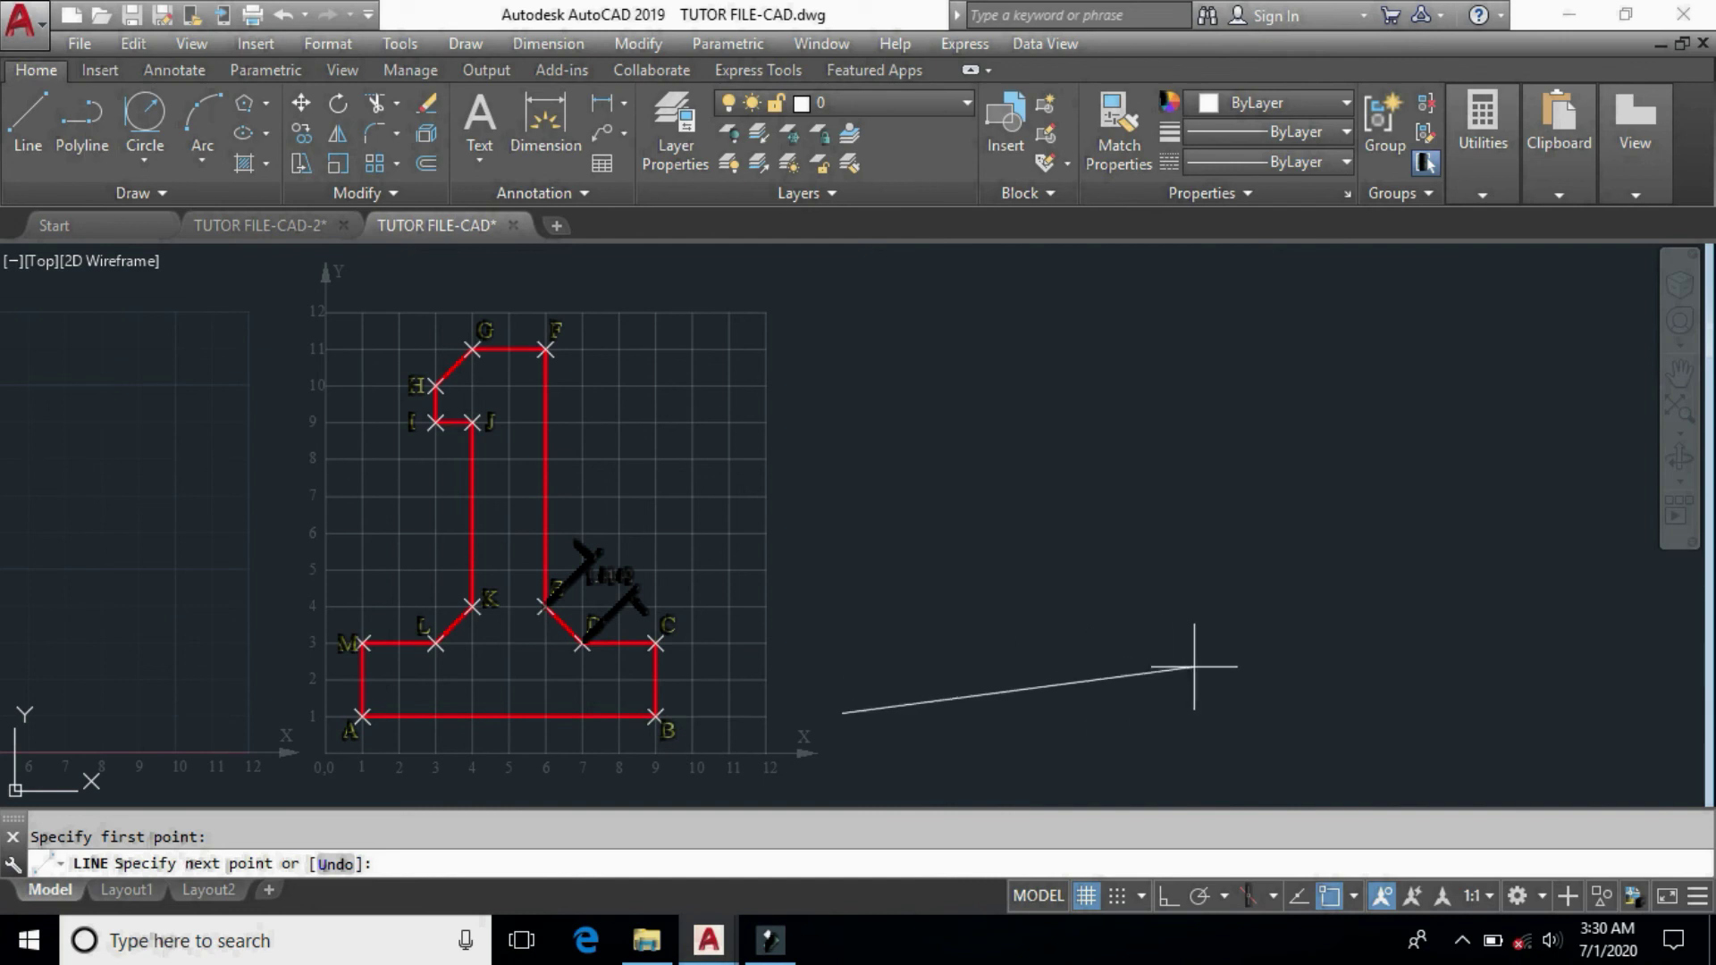
pyautogui.write('@')
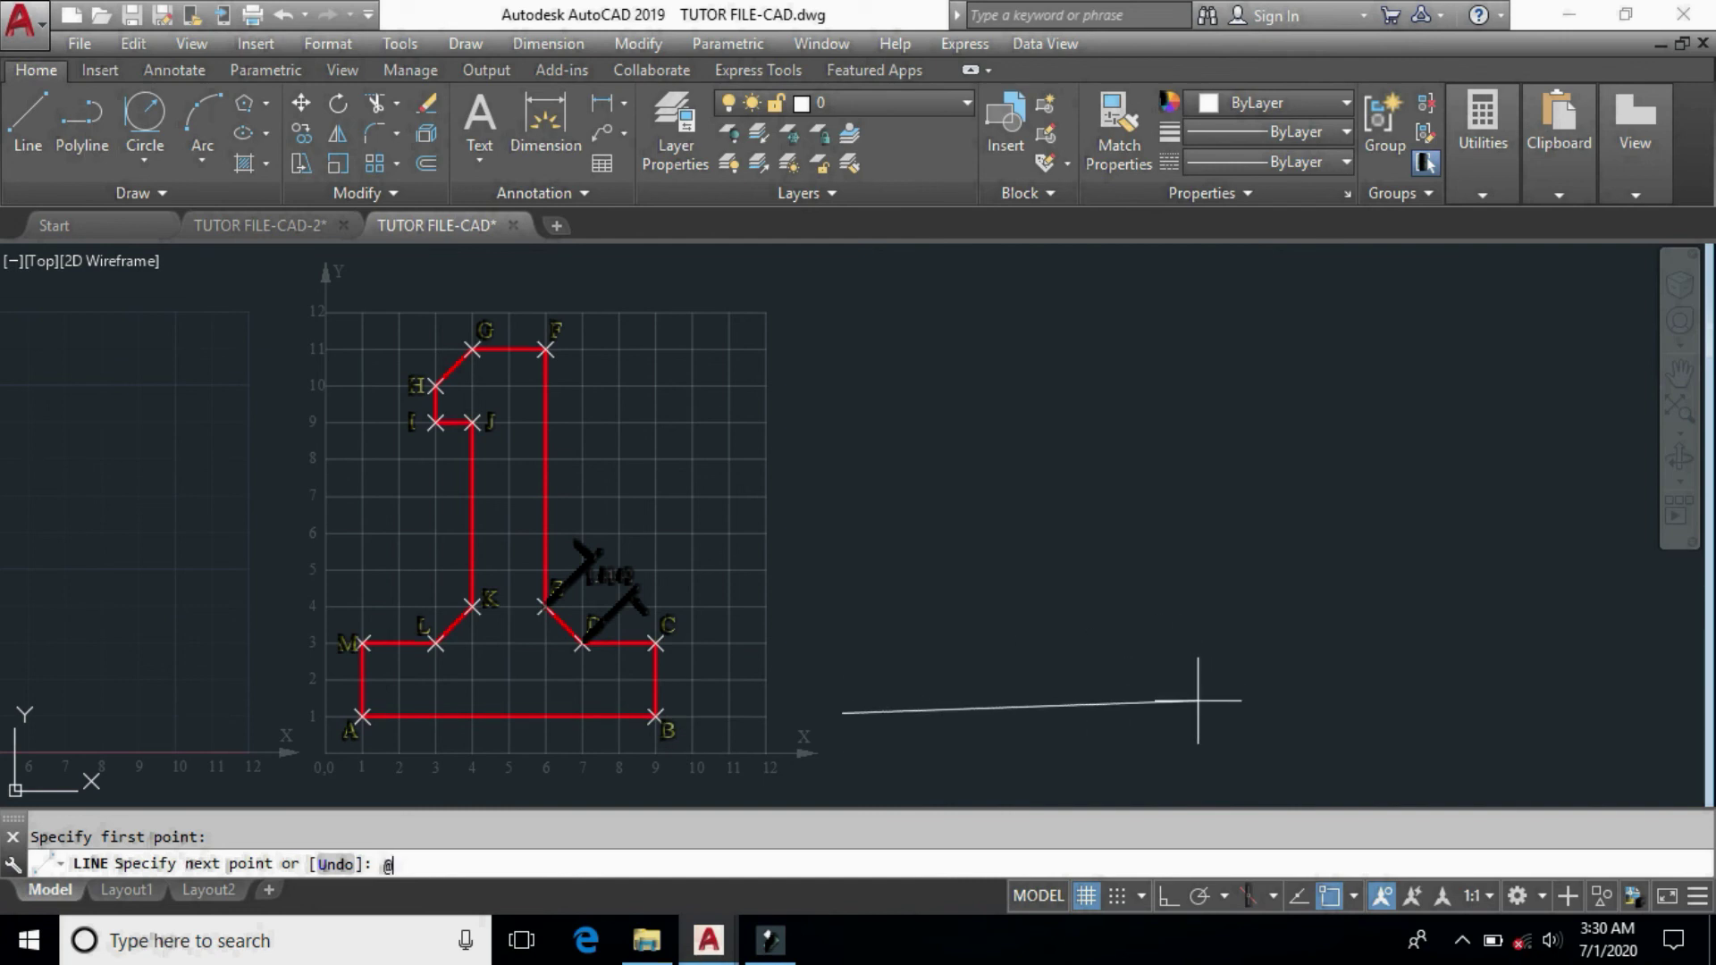
pyautogui.write('8<')
pyautogui.write('0')
pyautogui.press('Return')
pyautogui.write('@')
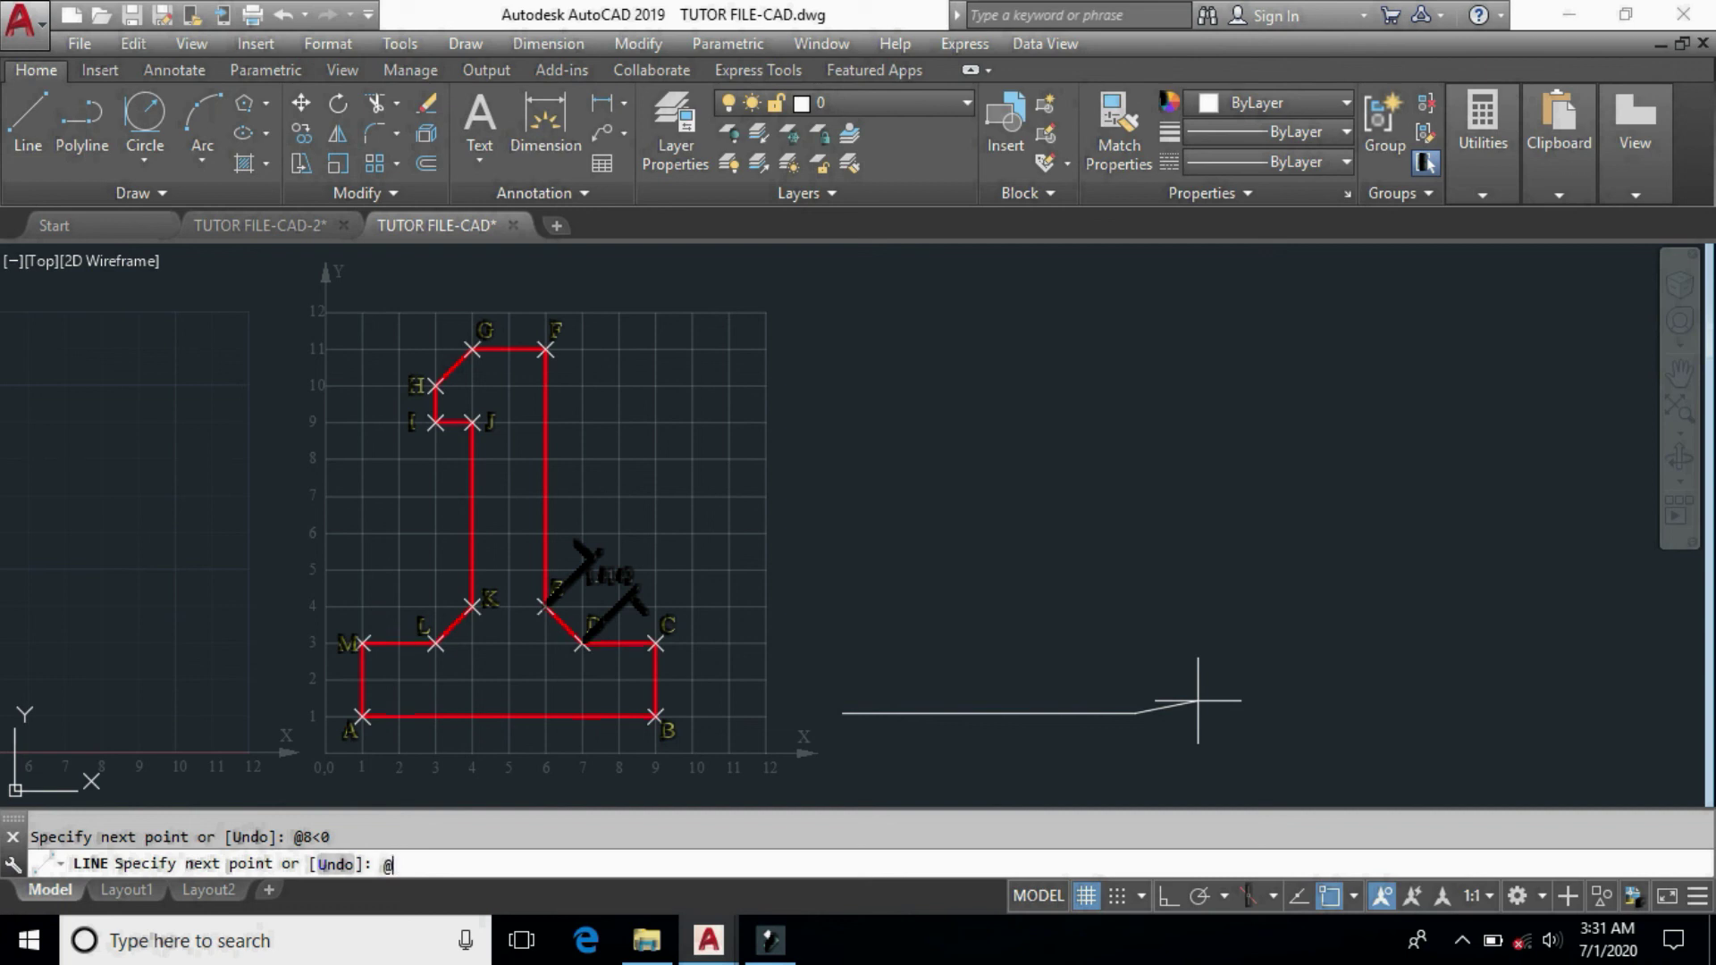
pyautogui.write('2<90')
pyautogui.press('Return')
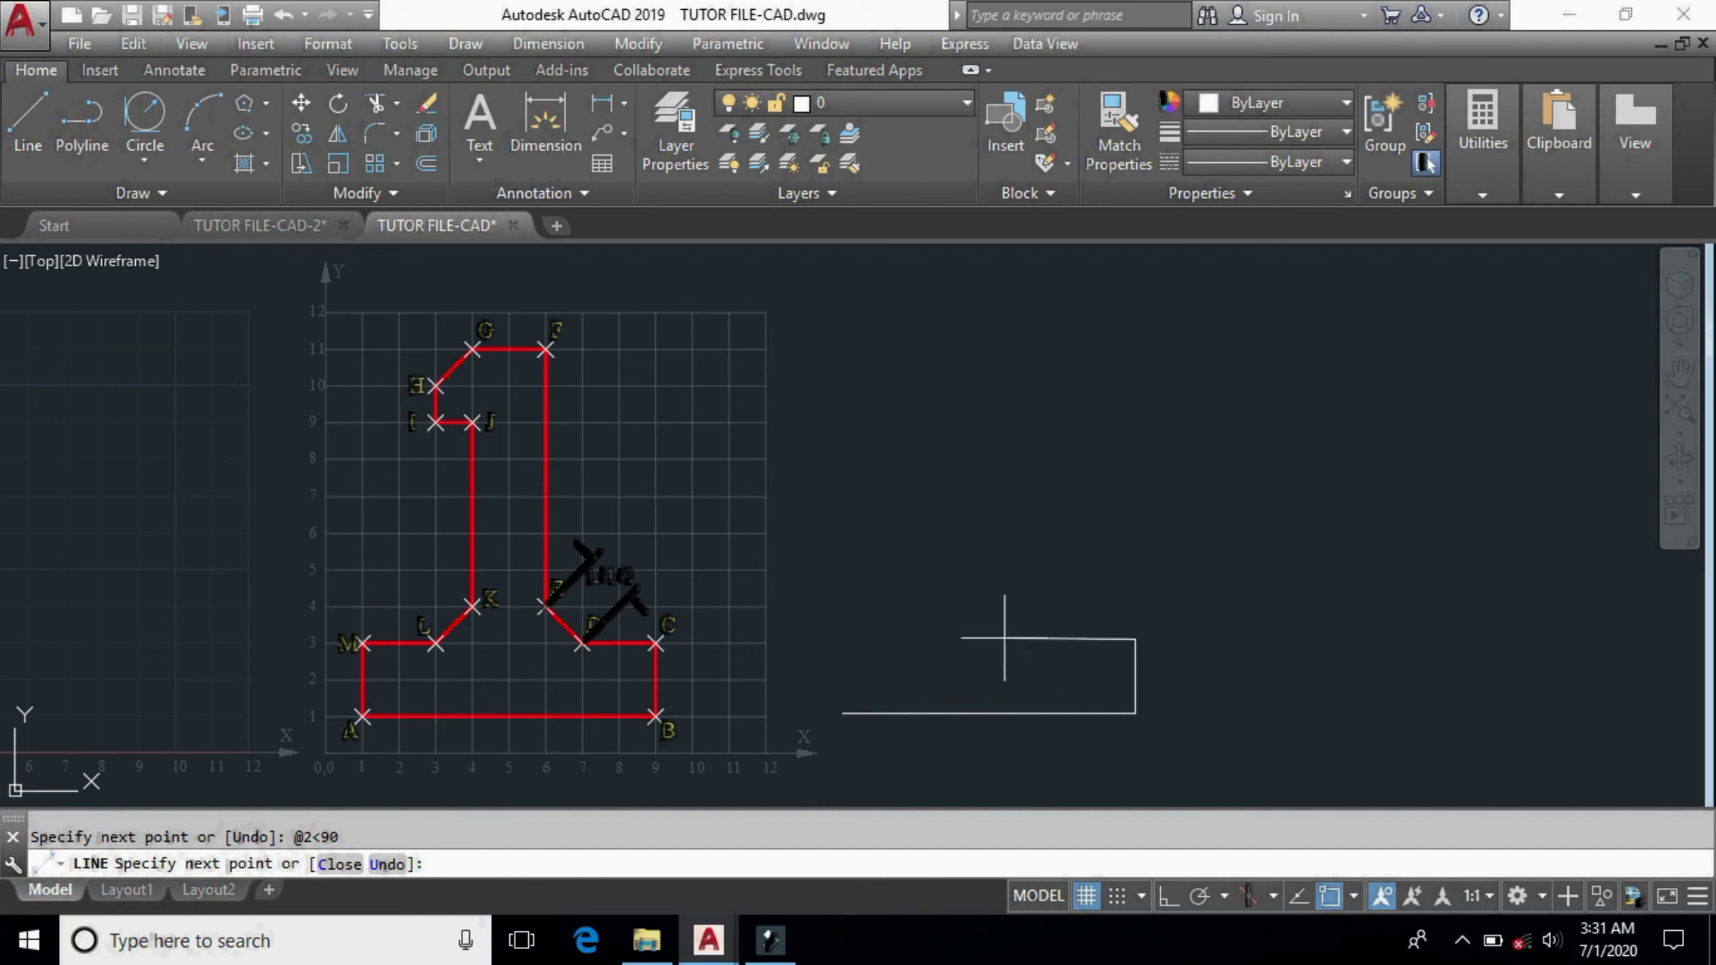
pyautogui.write('@2<180')
pyautogui.press('Return')
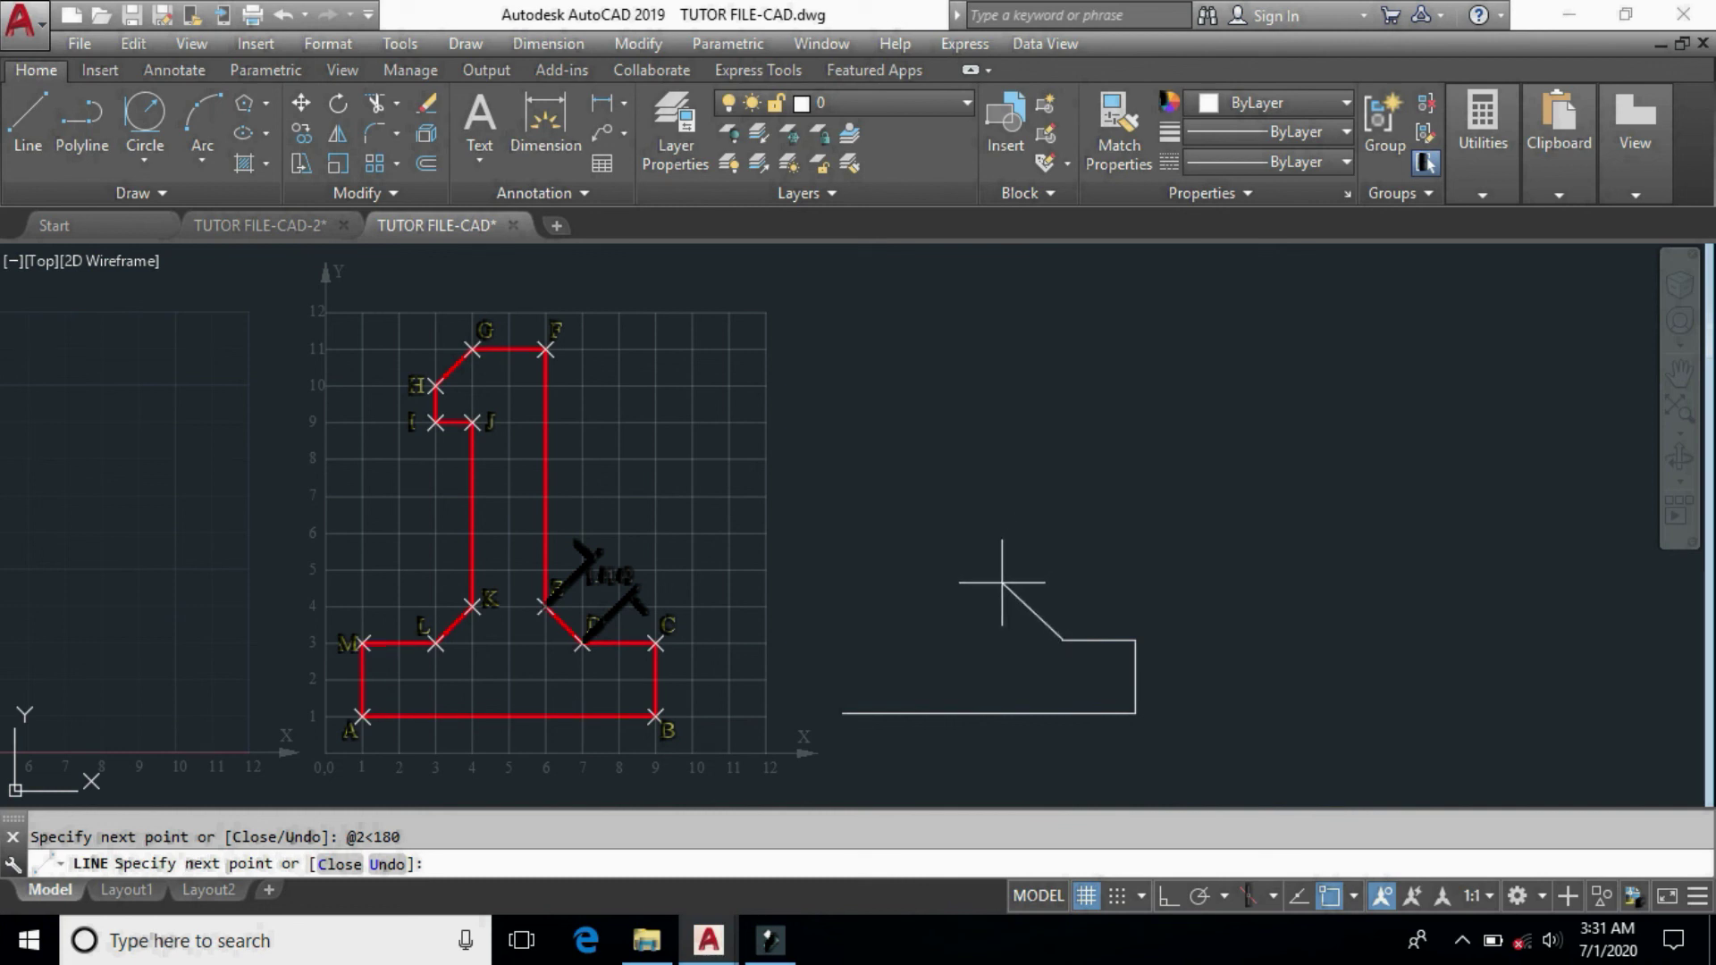
pyautogui.write('@1.4142<')
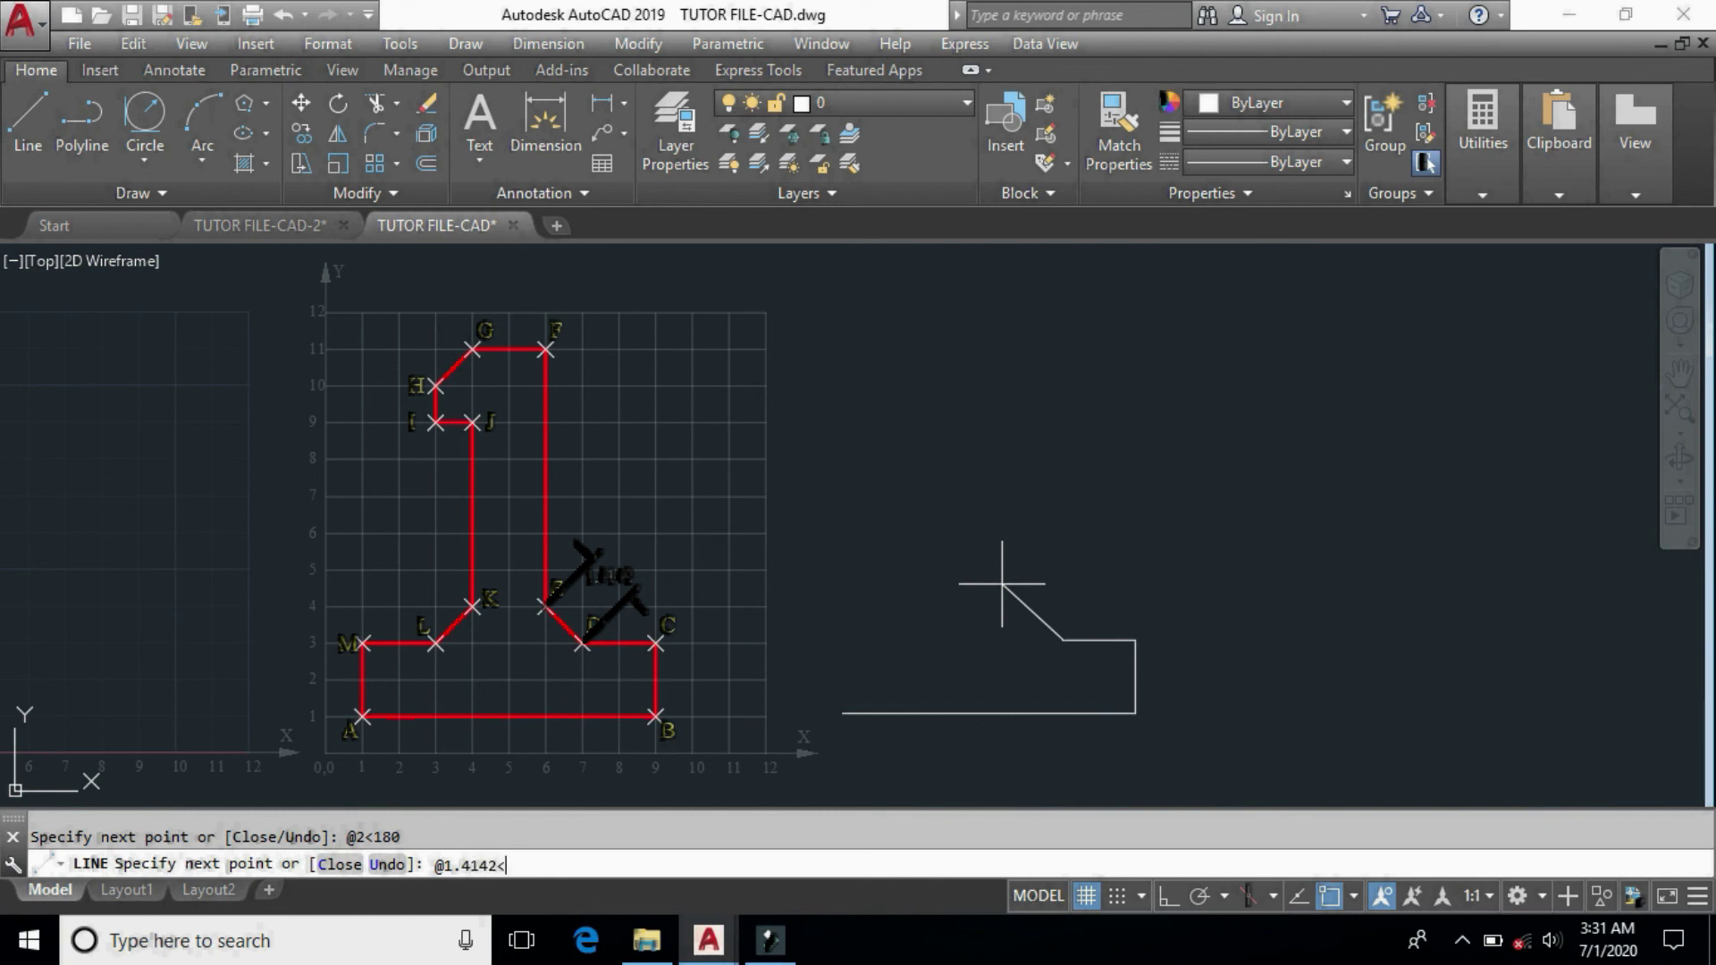
pyautogui.write('135')
pyautogui.press('Return')
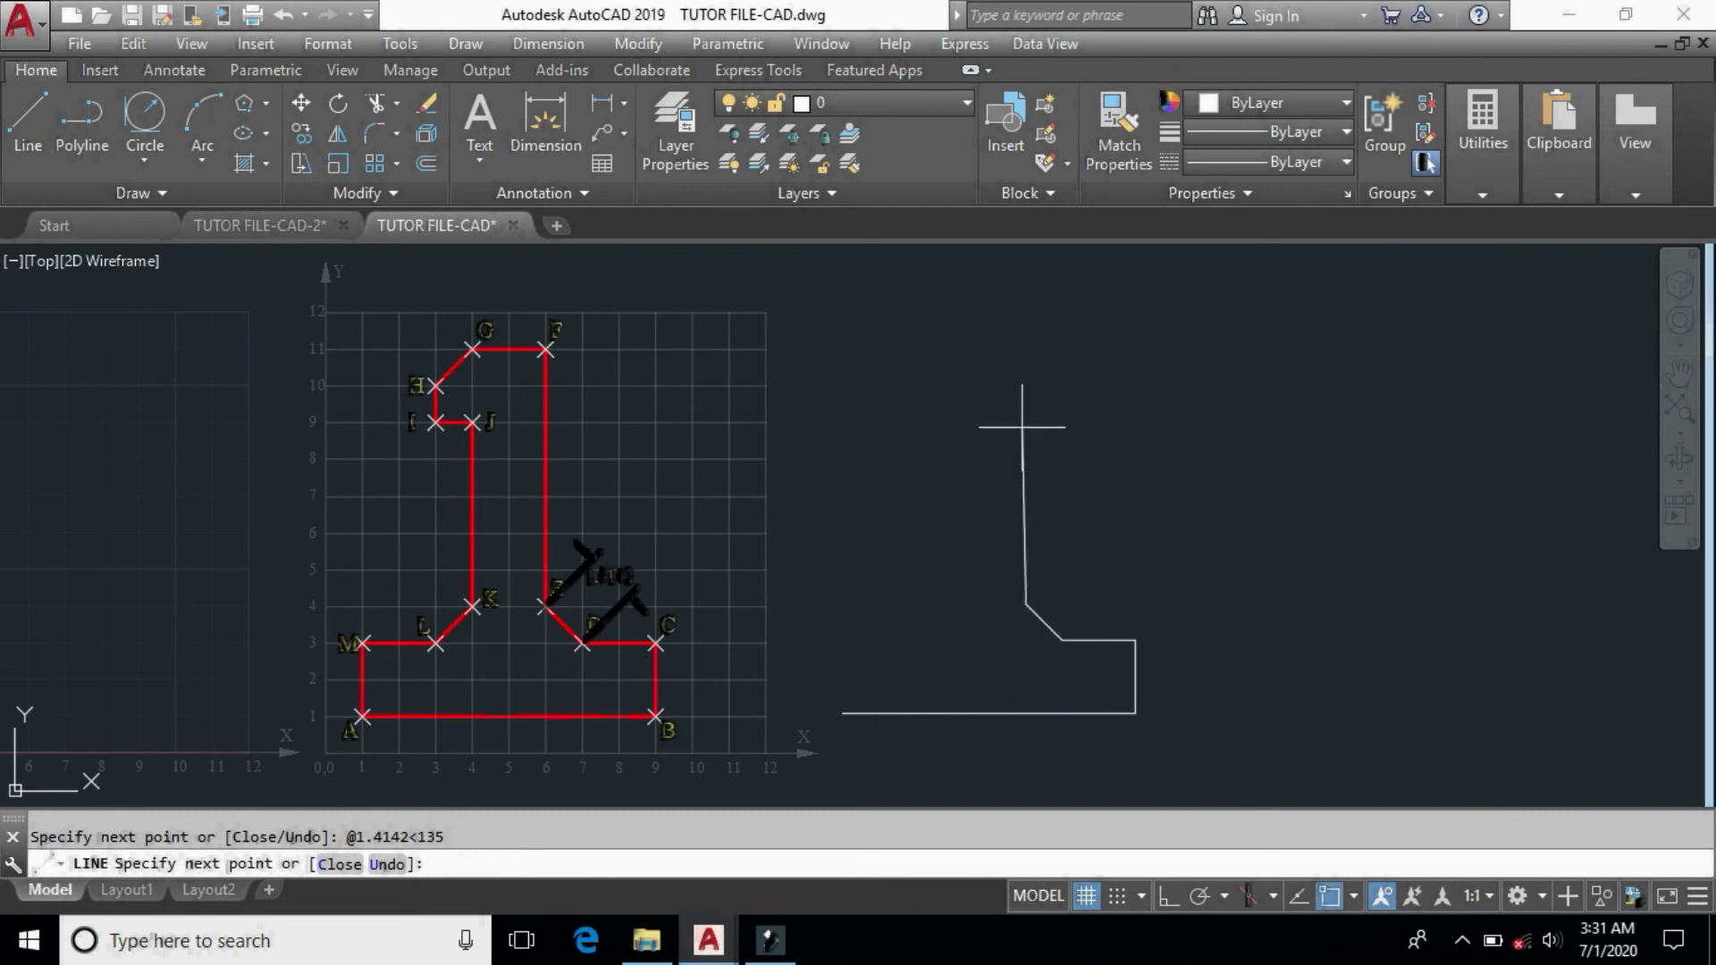
pyautogui.write('@')
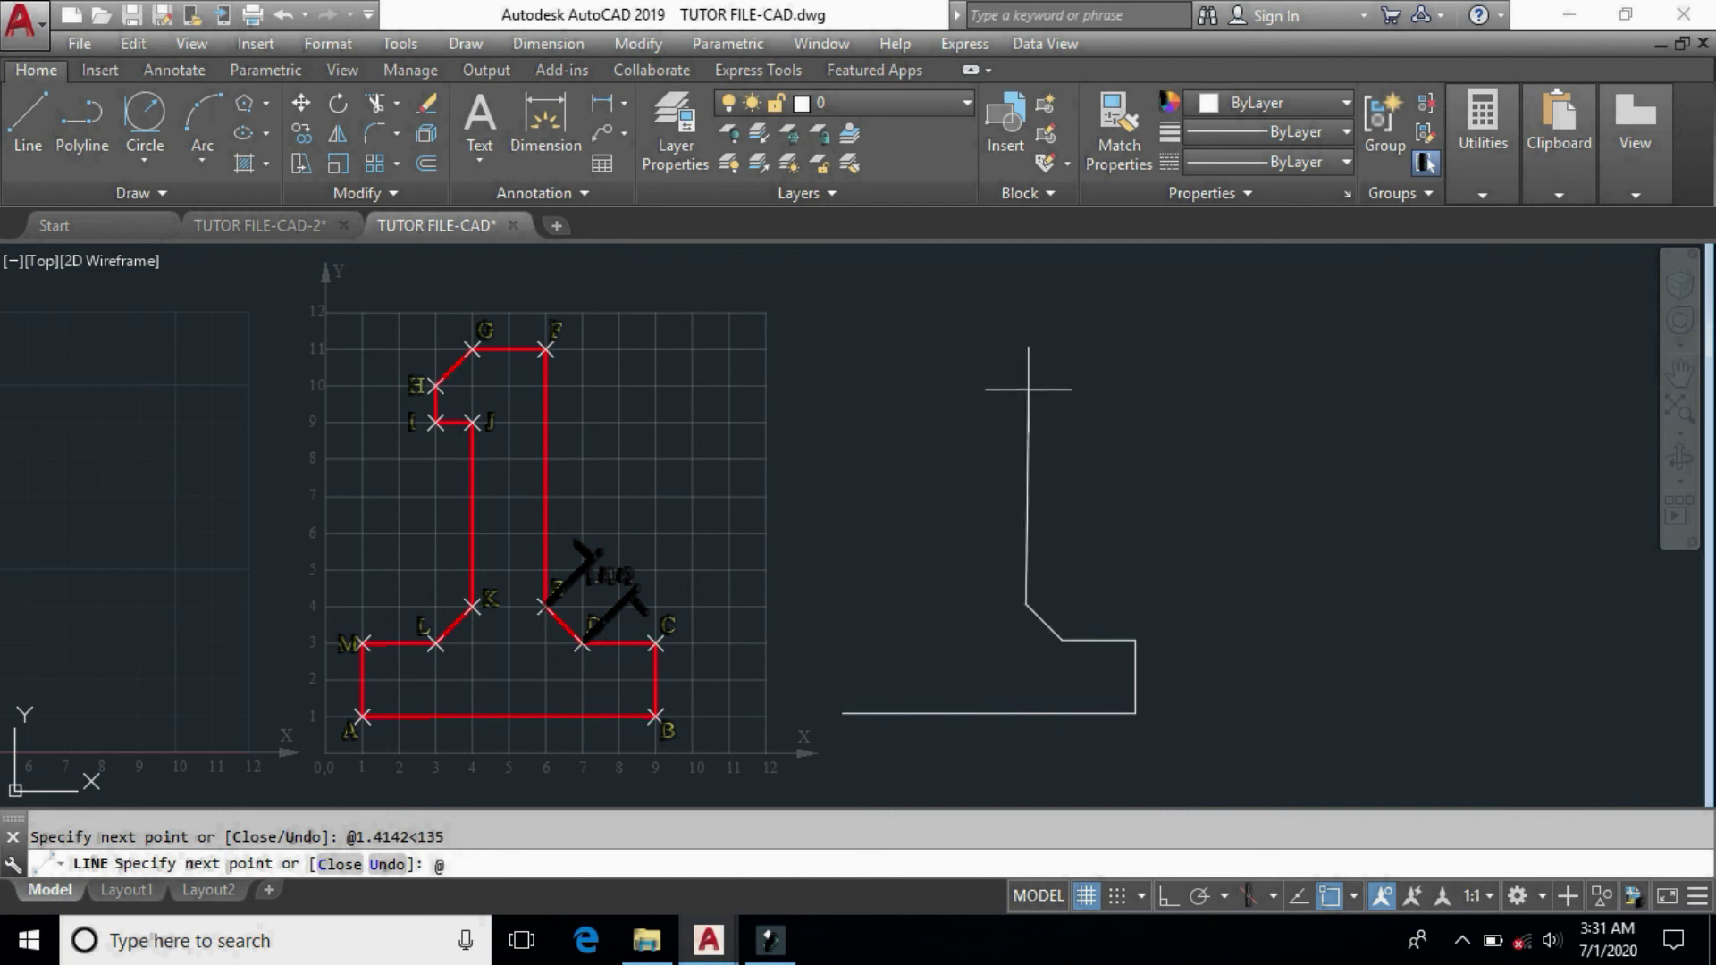
pyautogui.write('7<90')
# Draw the stem and top flag with @7<90, @2<180, @1.4142<225 and @1<270.
pyautogui.press('Return')
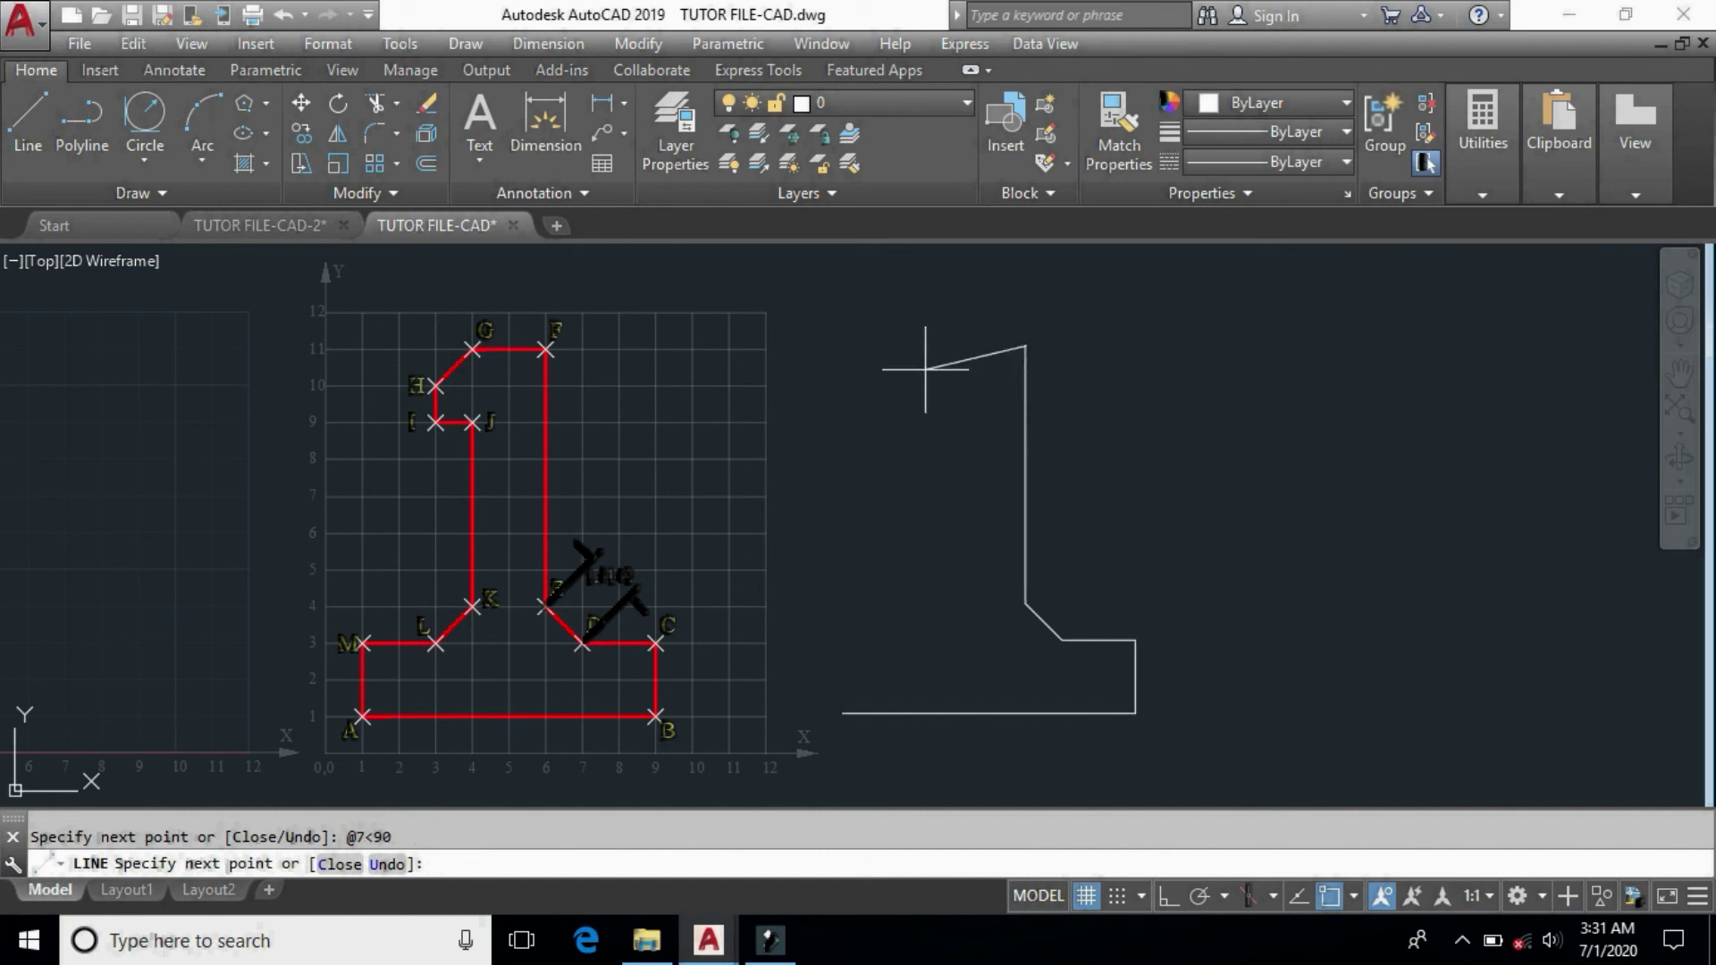
pyautogui.write('@2<180')
pyautogui.press('Return')
pyautogui.write('@')
pyautogui.write('1.4')
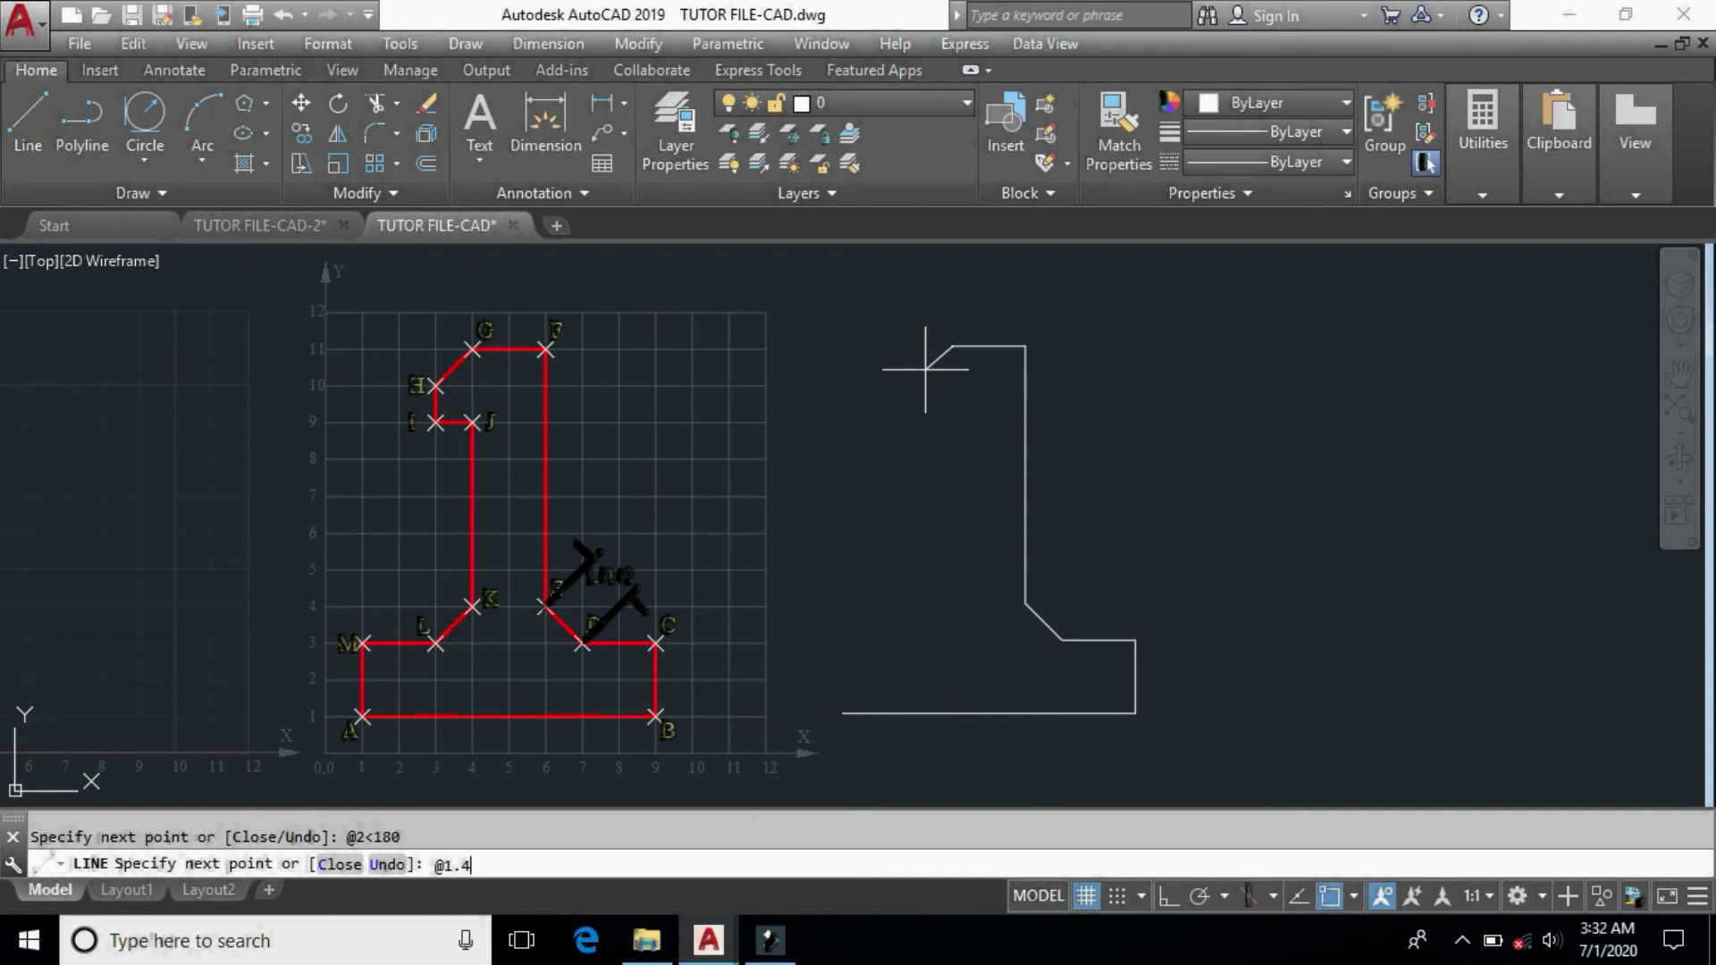
pyautogui.write('142<225')
pyautogui.press('Return')
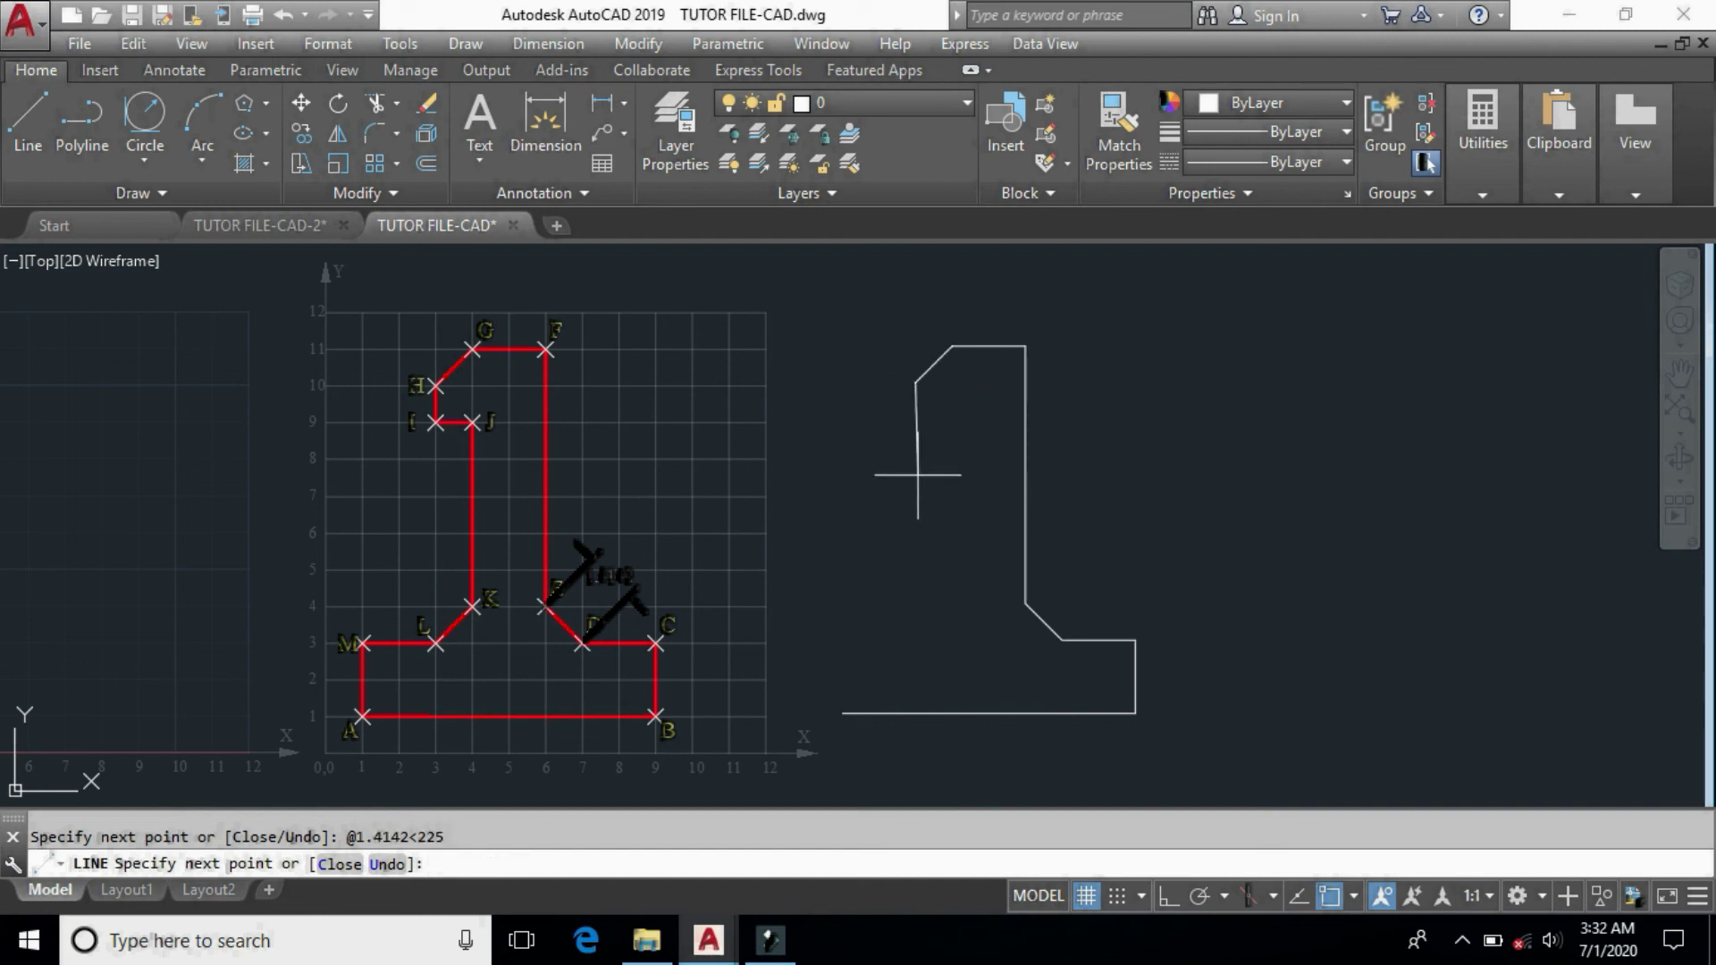
pyautogui.write('@1<')
pyautogui.write('270')
pyautogui.press('Return')
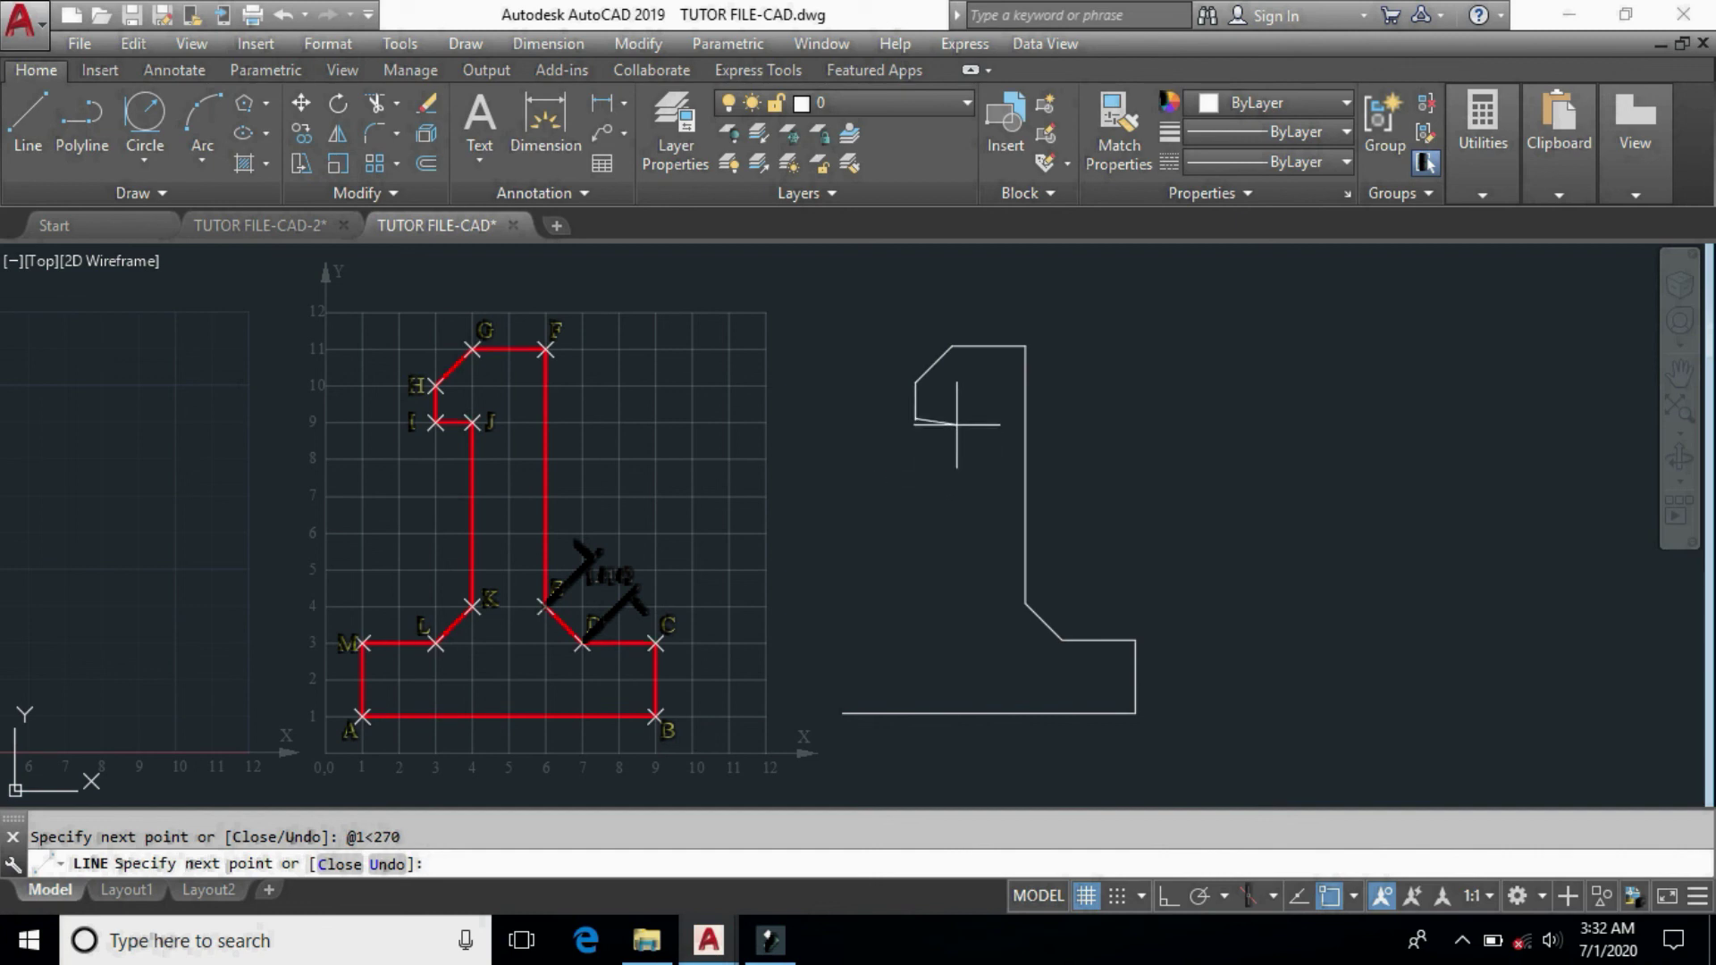
# Continue the outline down with @1<0, @5<-90 and the lower diagonal @1.4142<225.
pyautogui.middleClick(957, 424)
pyautogui.write('@')
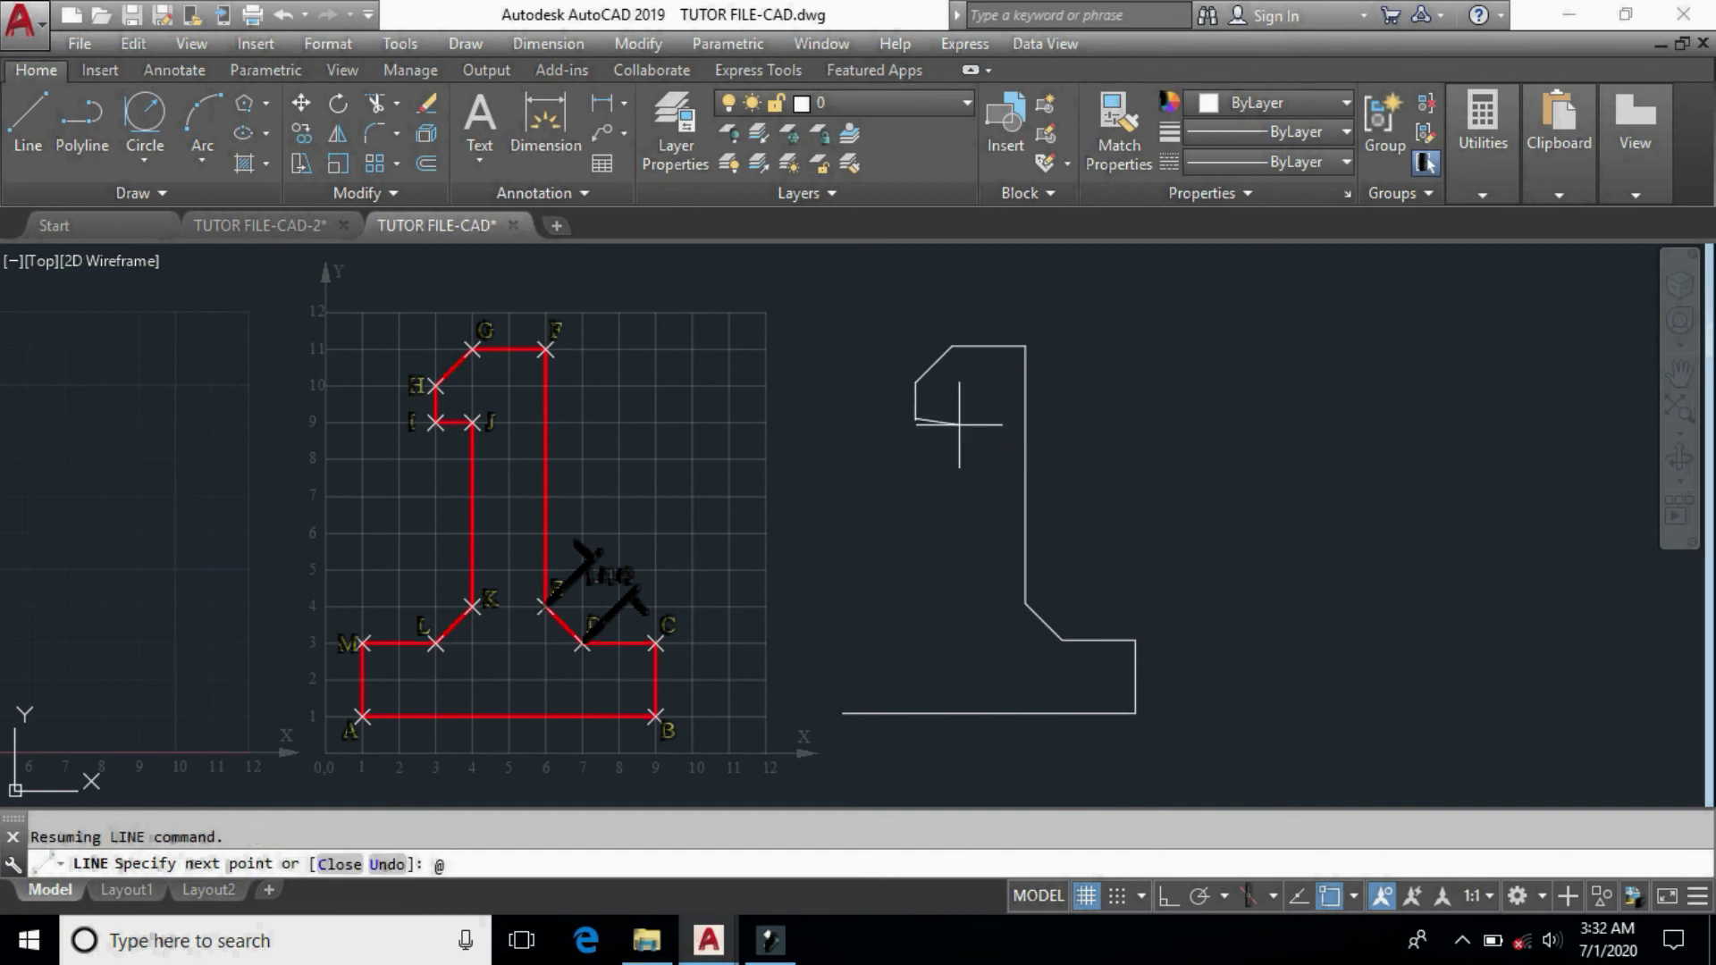
pyautogui.write('1<')
pyautogui.write('0')
pyautogui.press('Return')
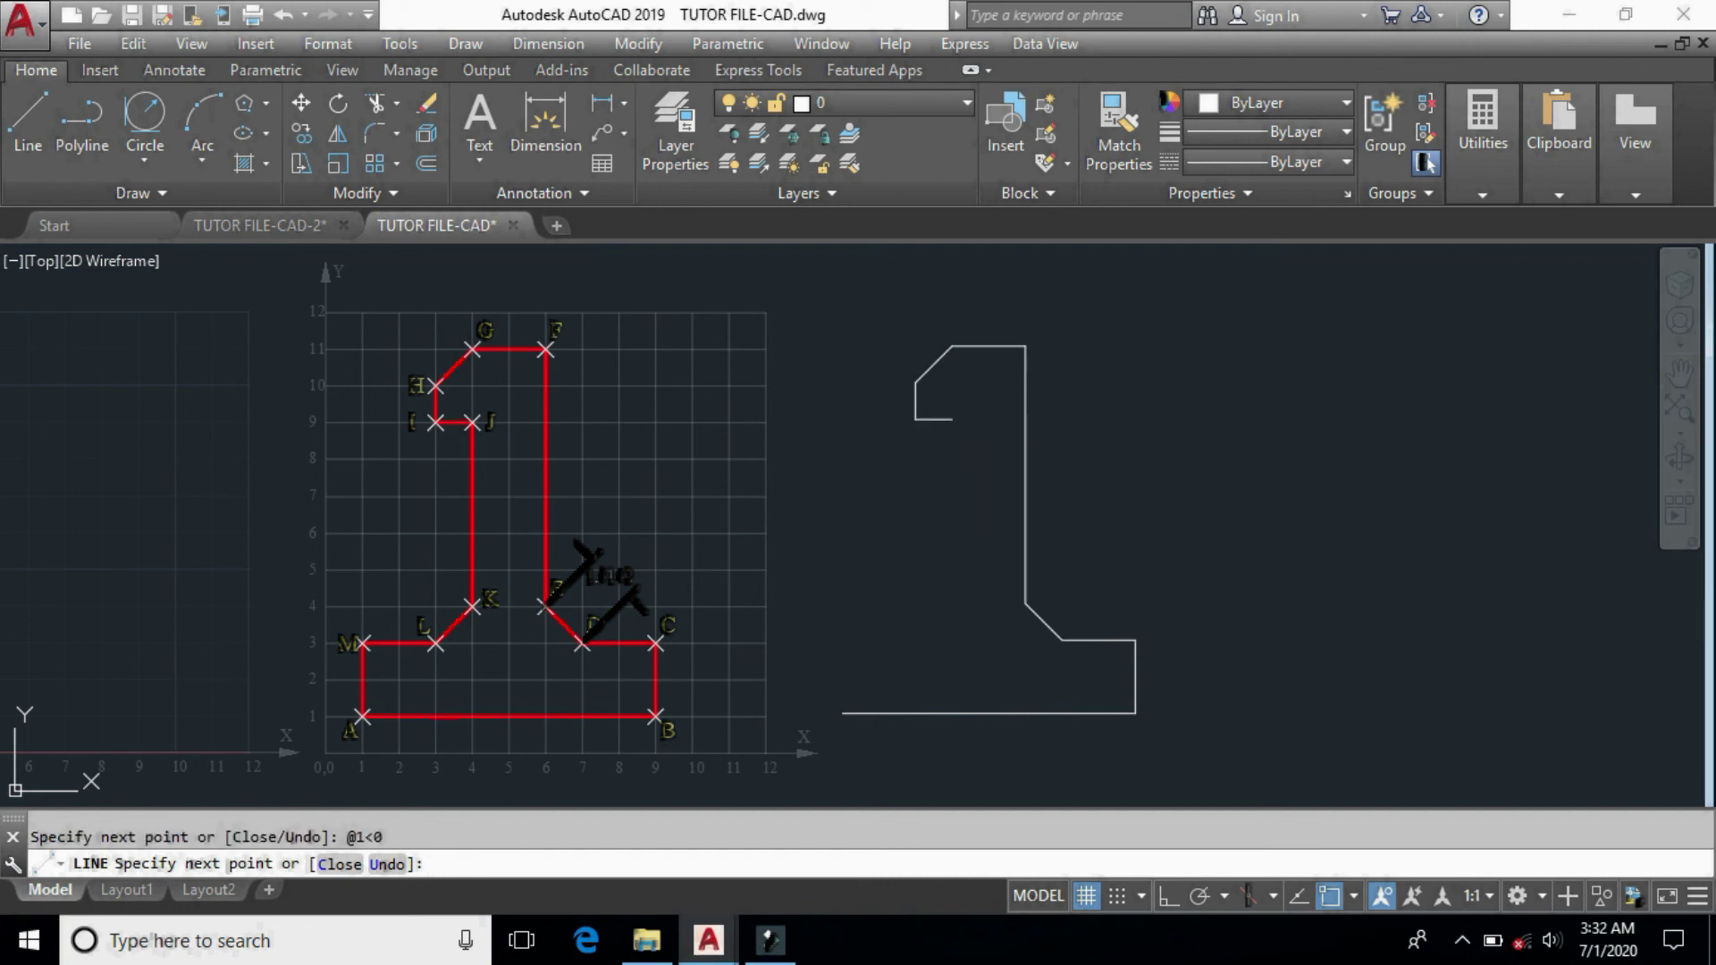
pyautogui.write('@')
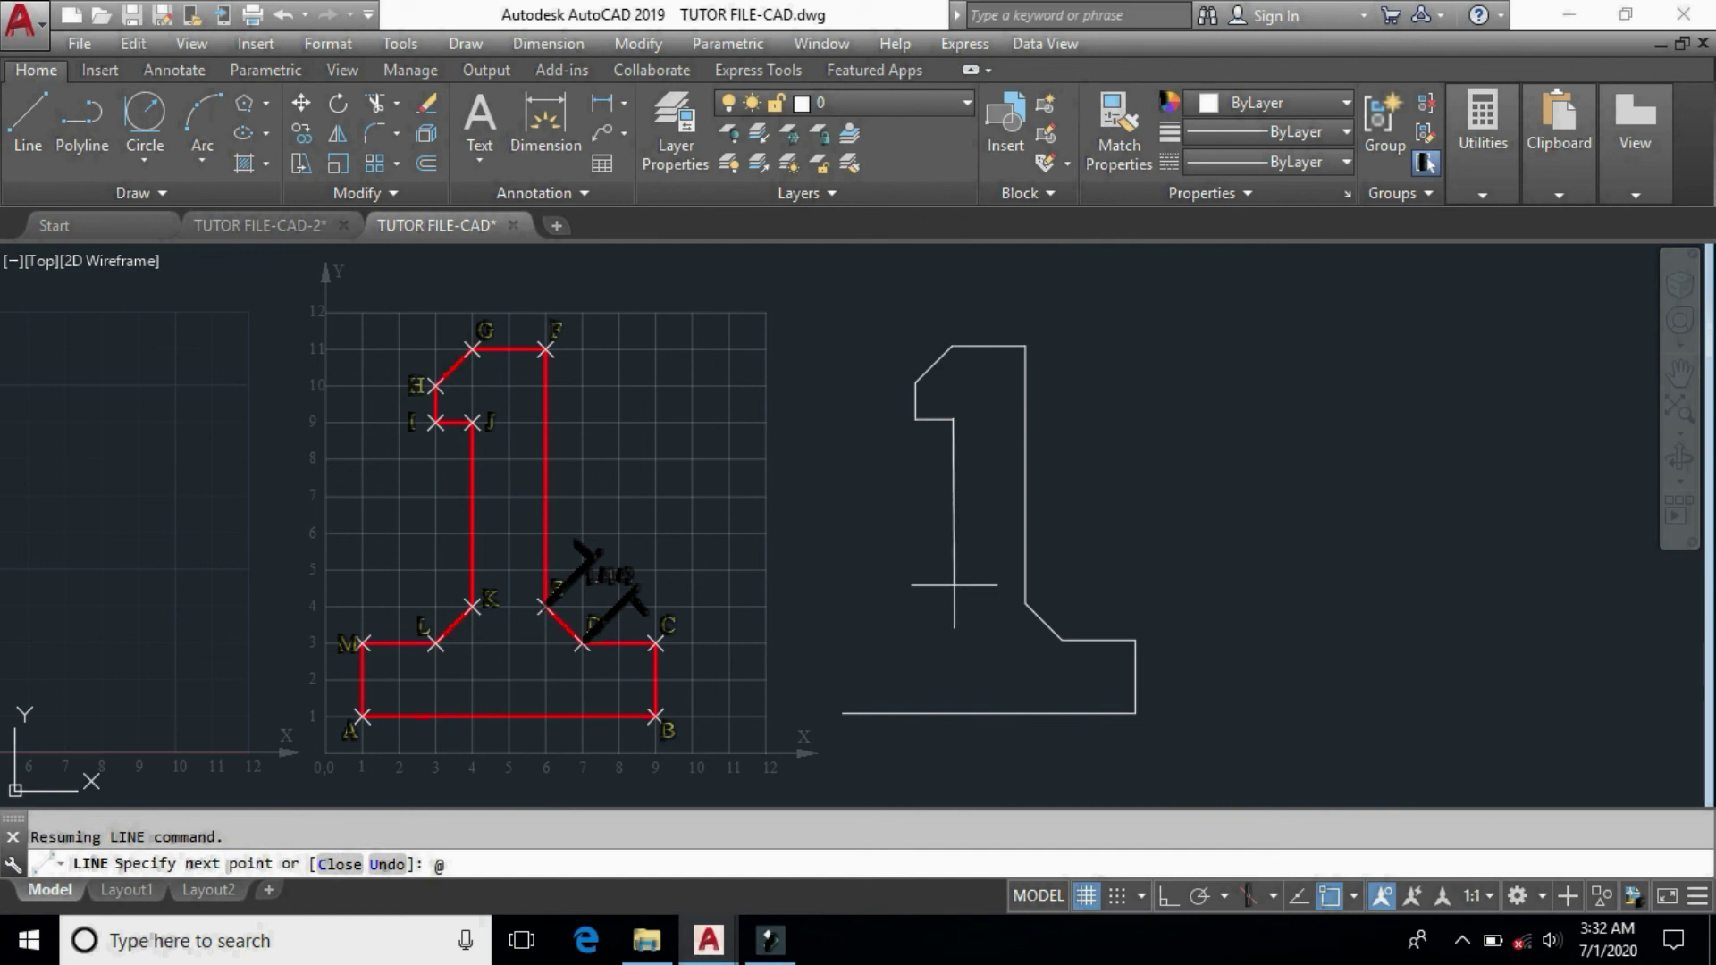
pyautogui.write('5<-90')
pyautogui.press('Return')
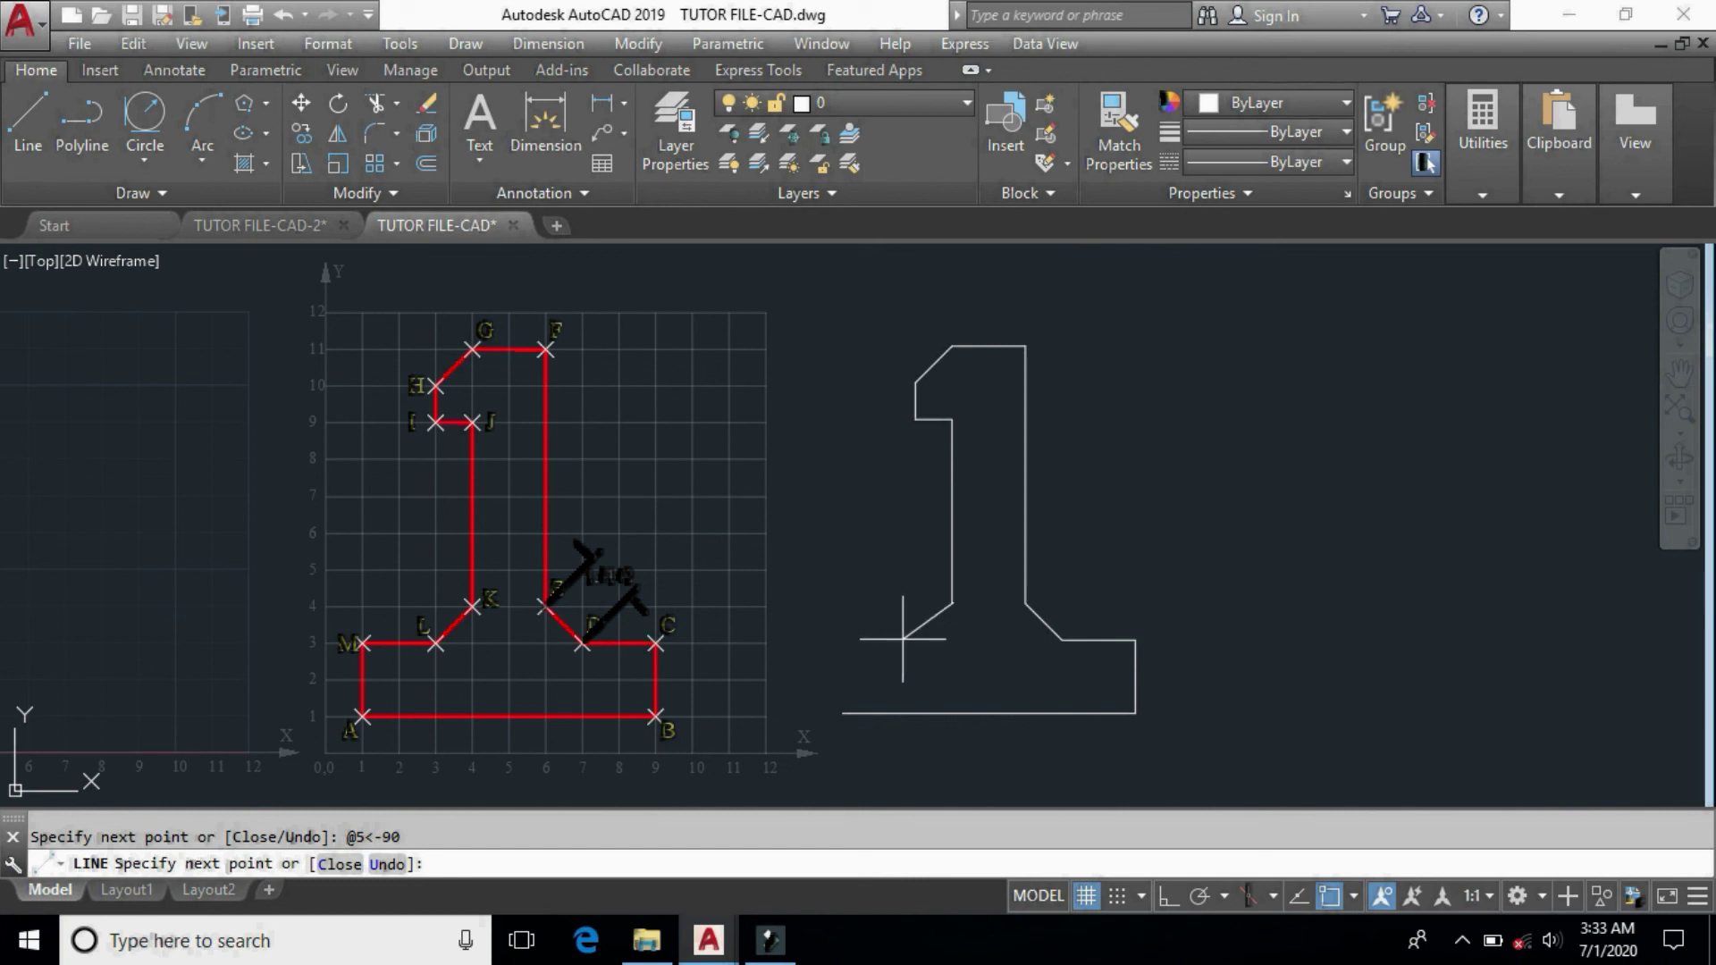
pyautogui.write('@')
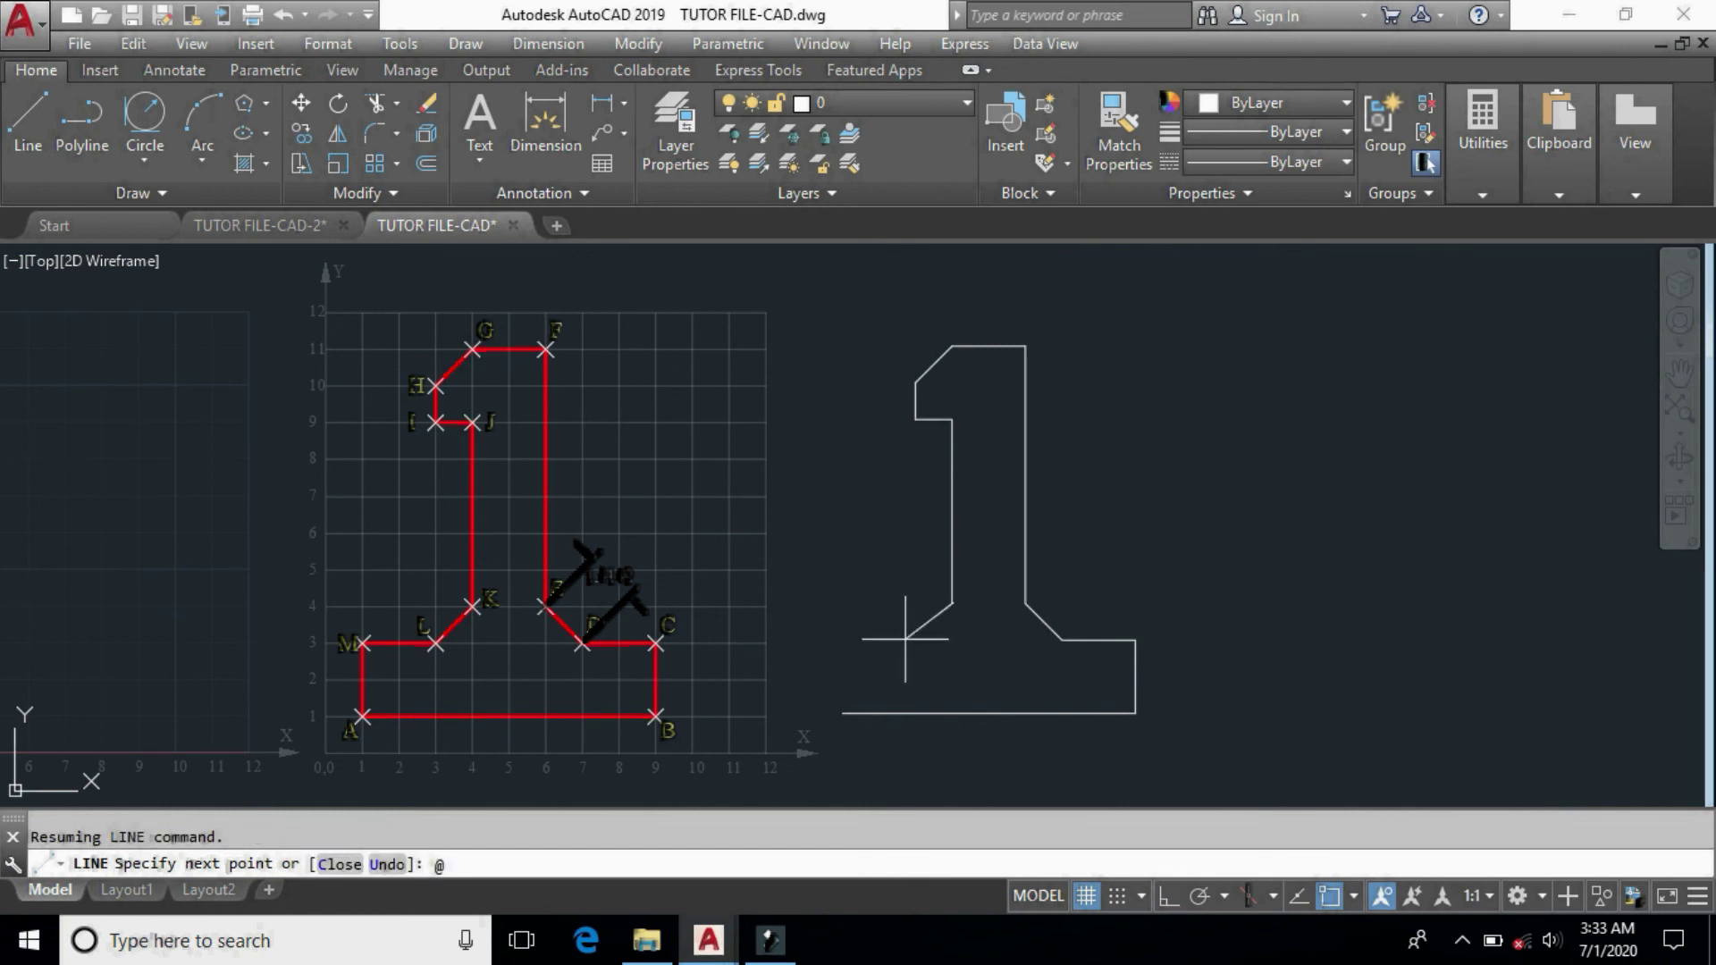
pyautogui.write('1.4142<225')
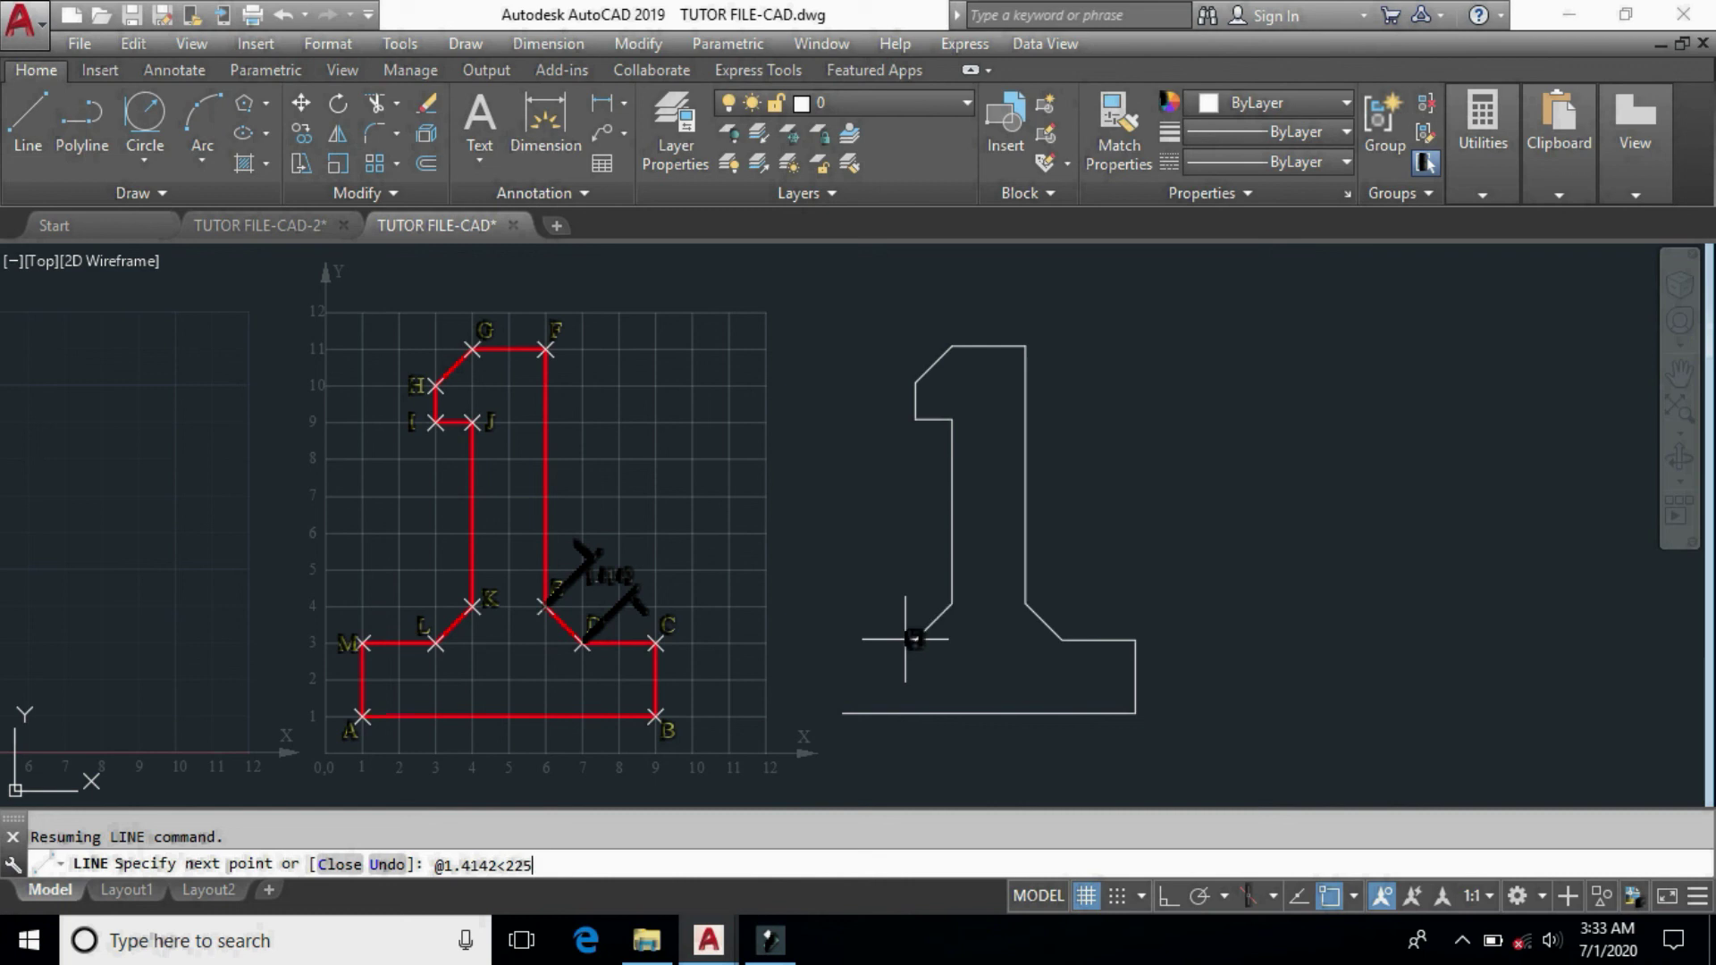
pyautogui.press('Return')
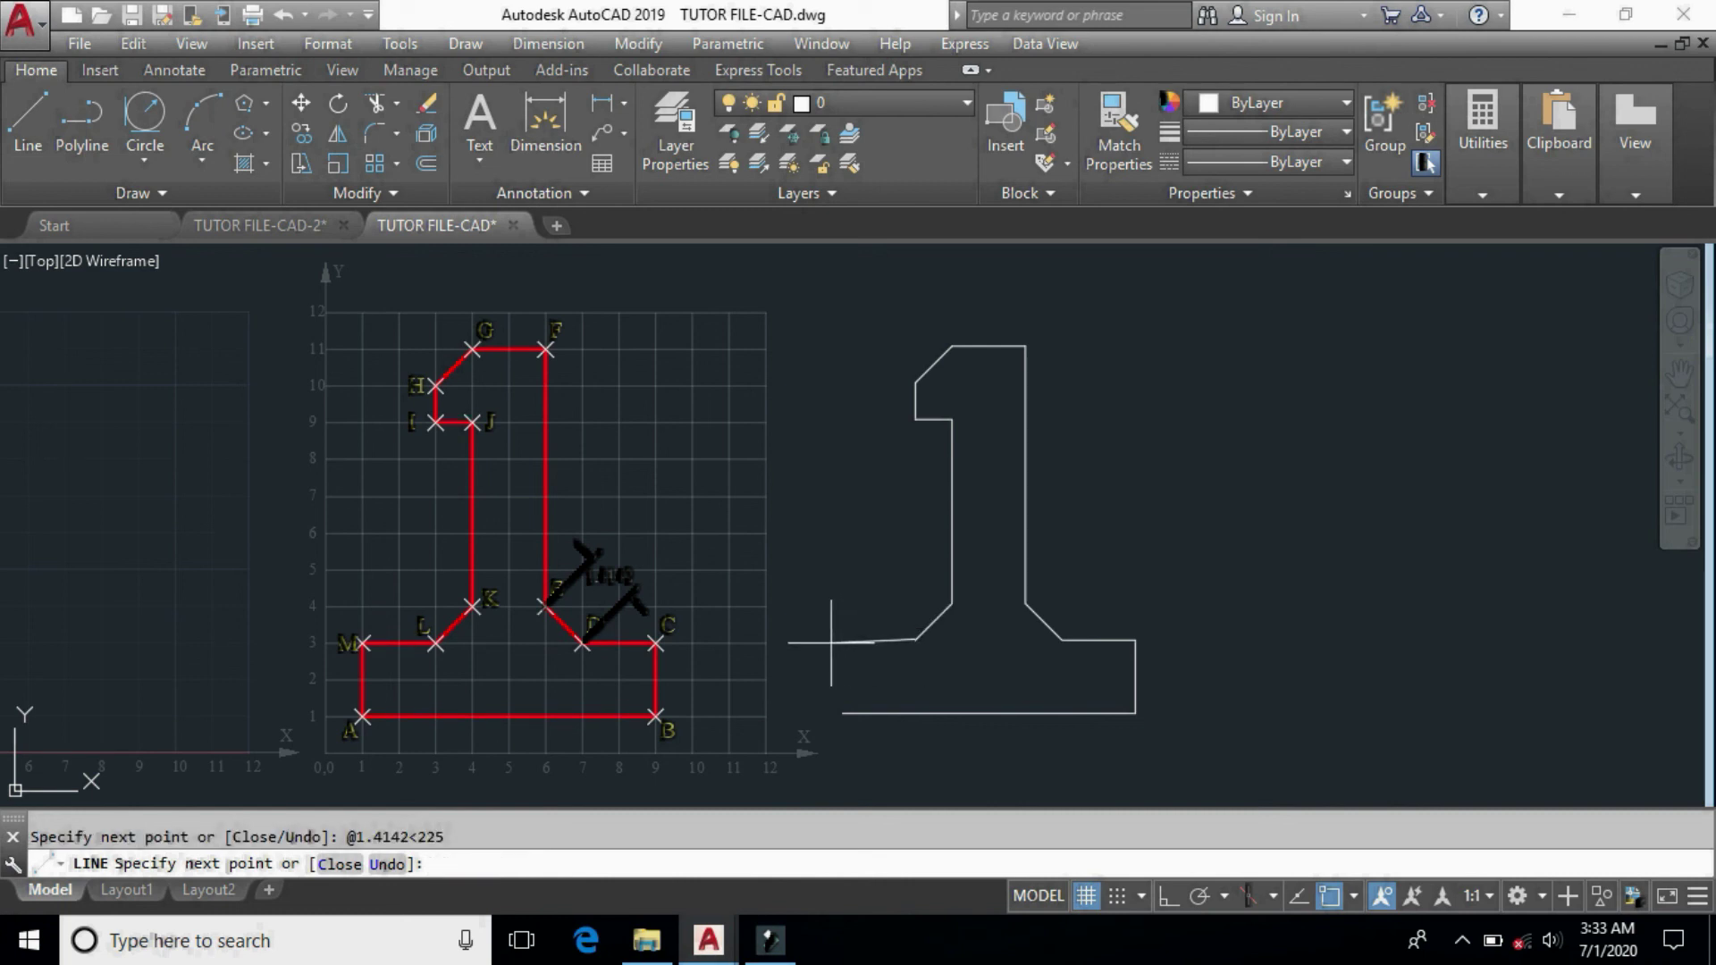
# Add the 2-unit foot with @2<180 and close the outline back to its start.
pyautogui.press('F8')
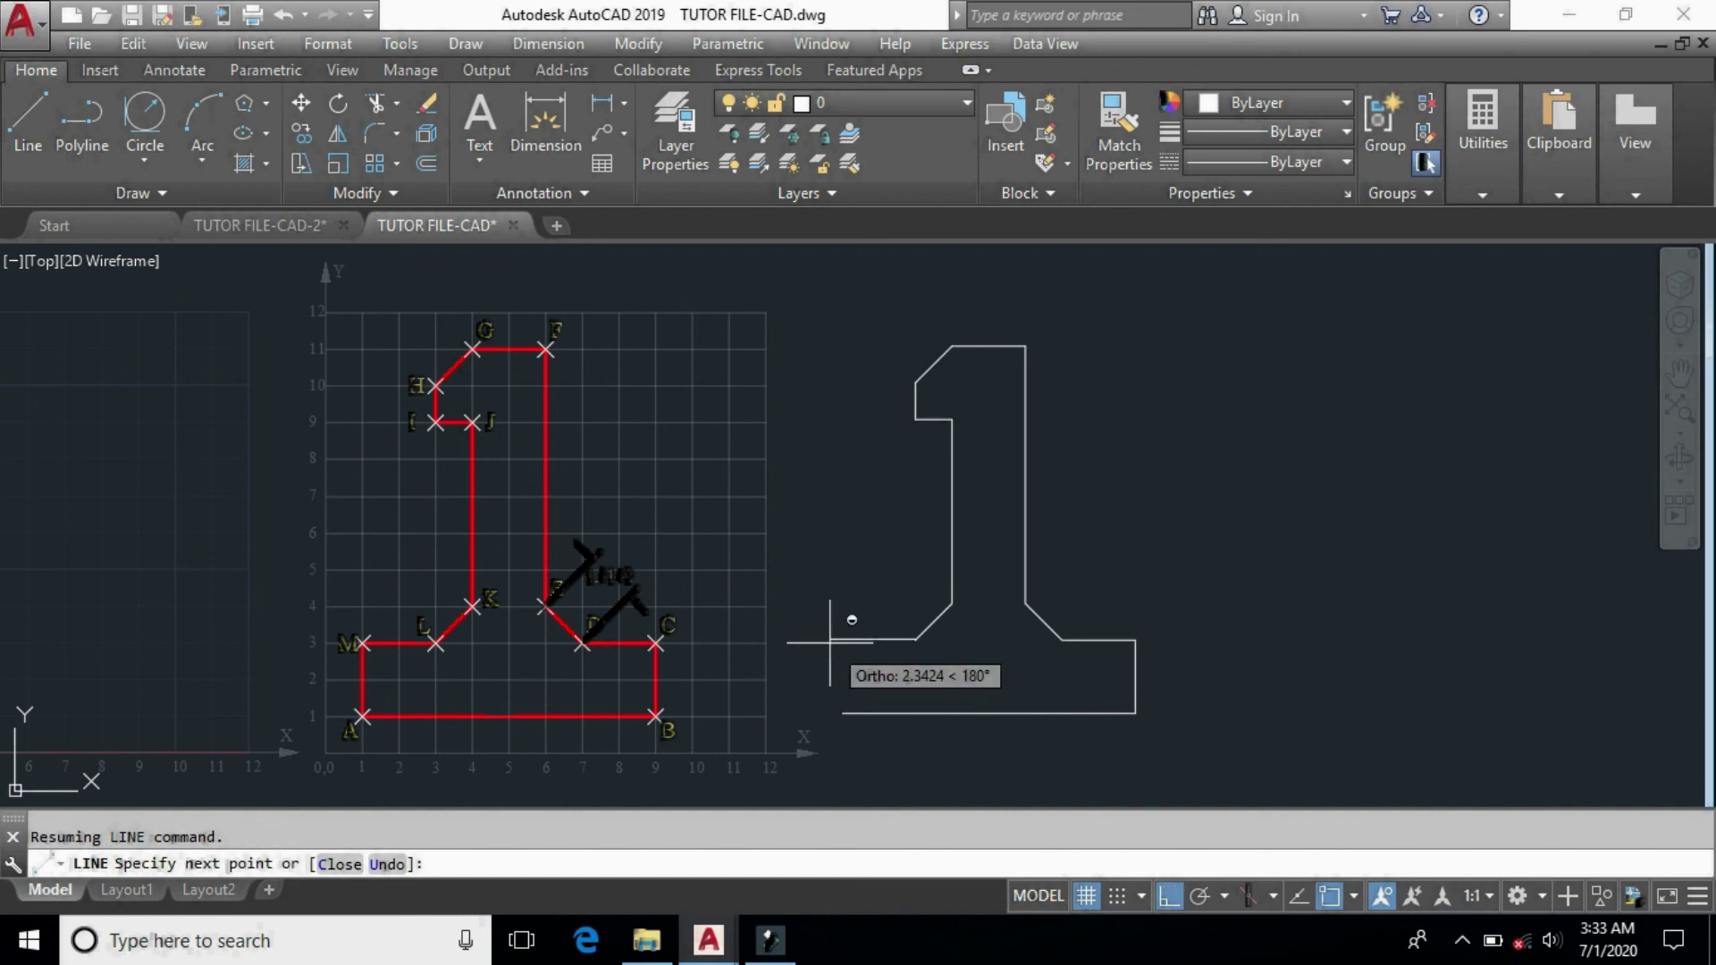
pyautogui.press('F8')
pyautogui.write('@2<')
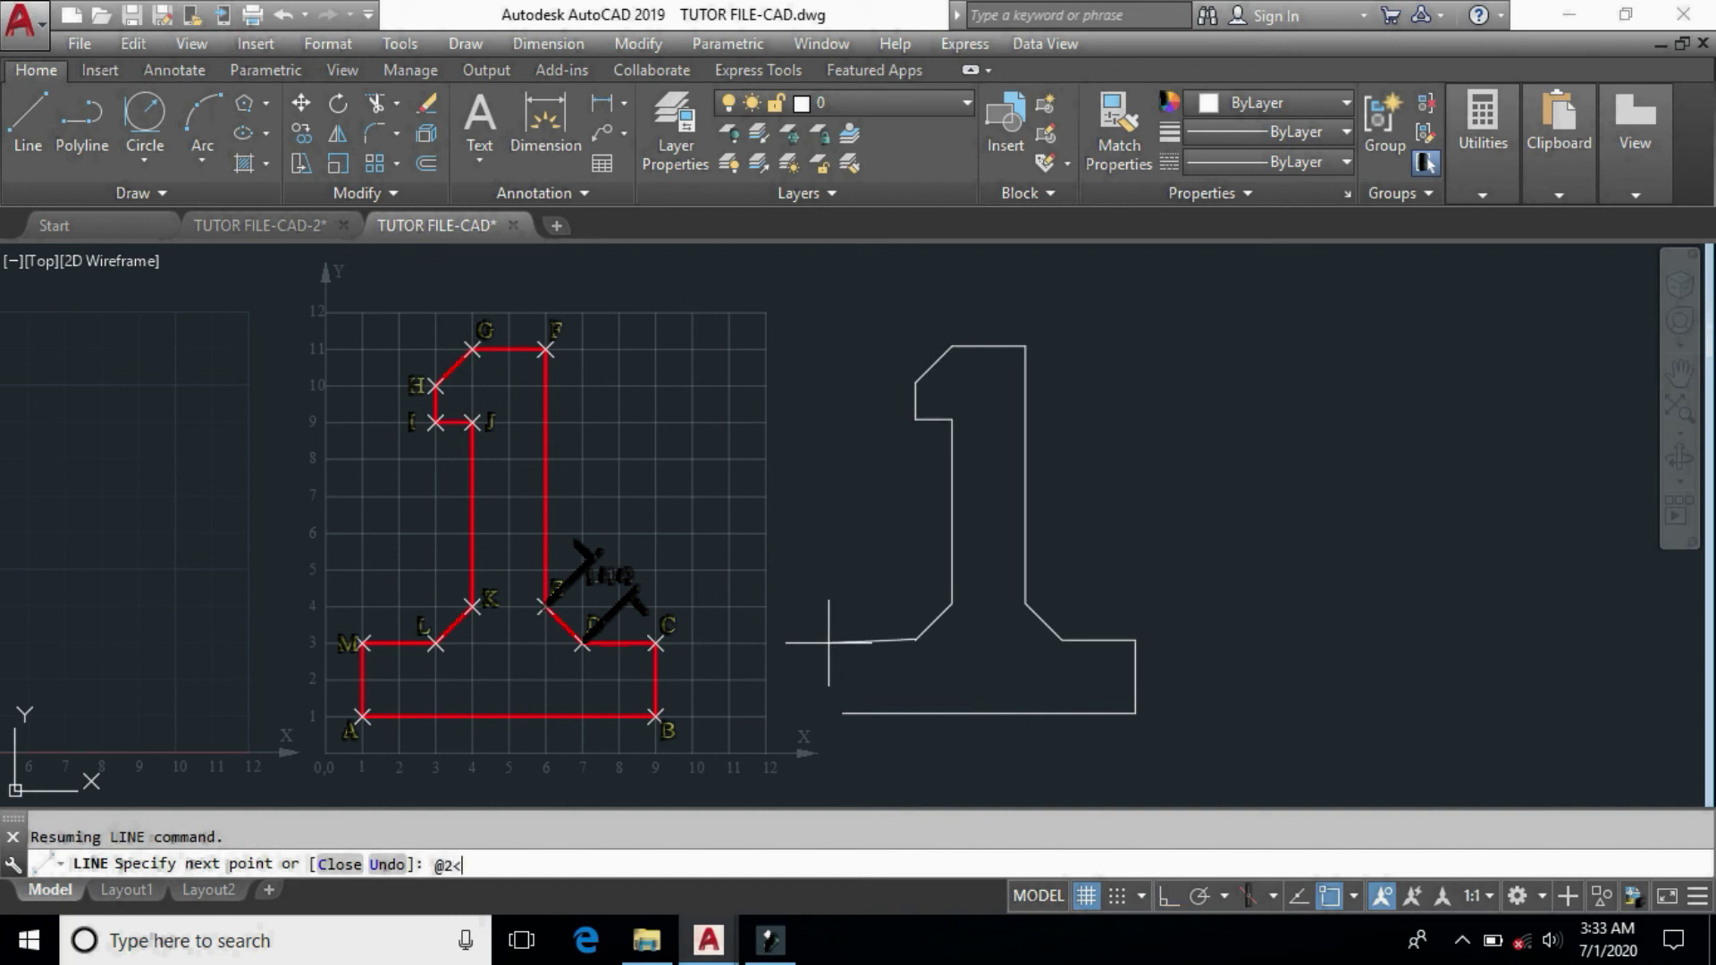
pyautogui.write('180')
pyautogui.press('Return')
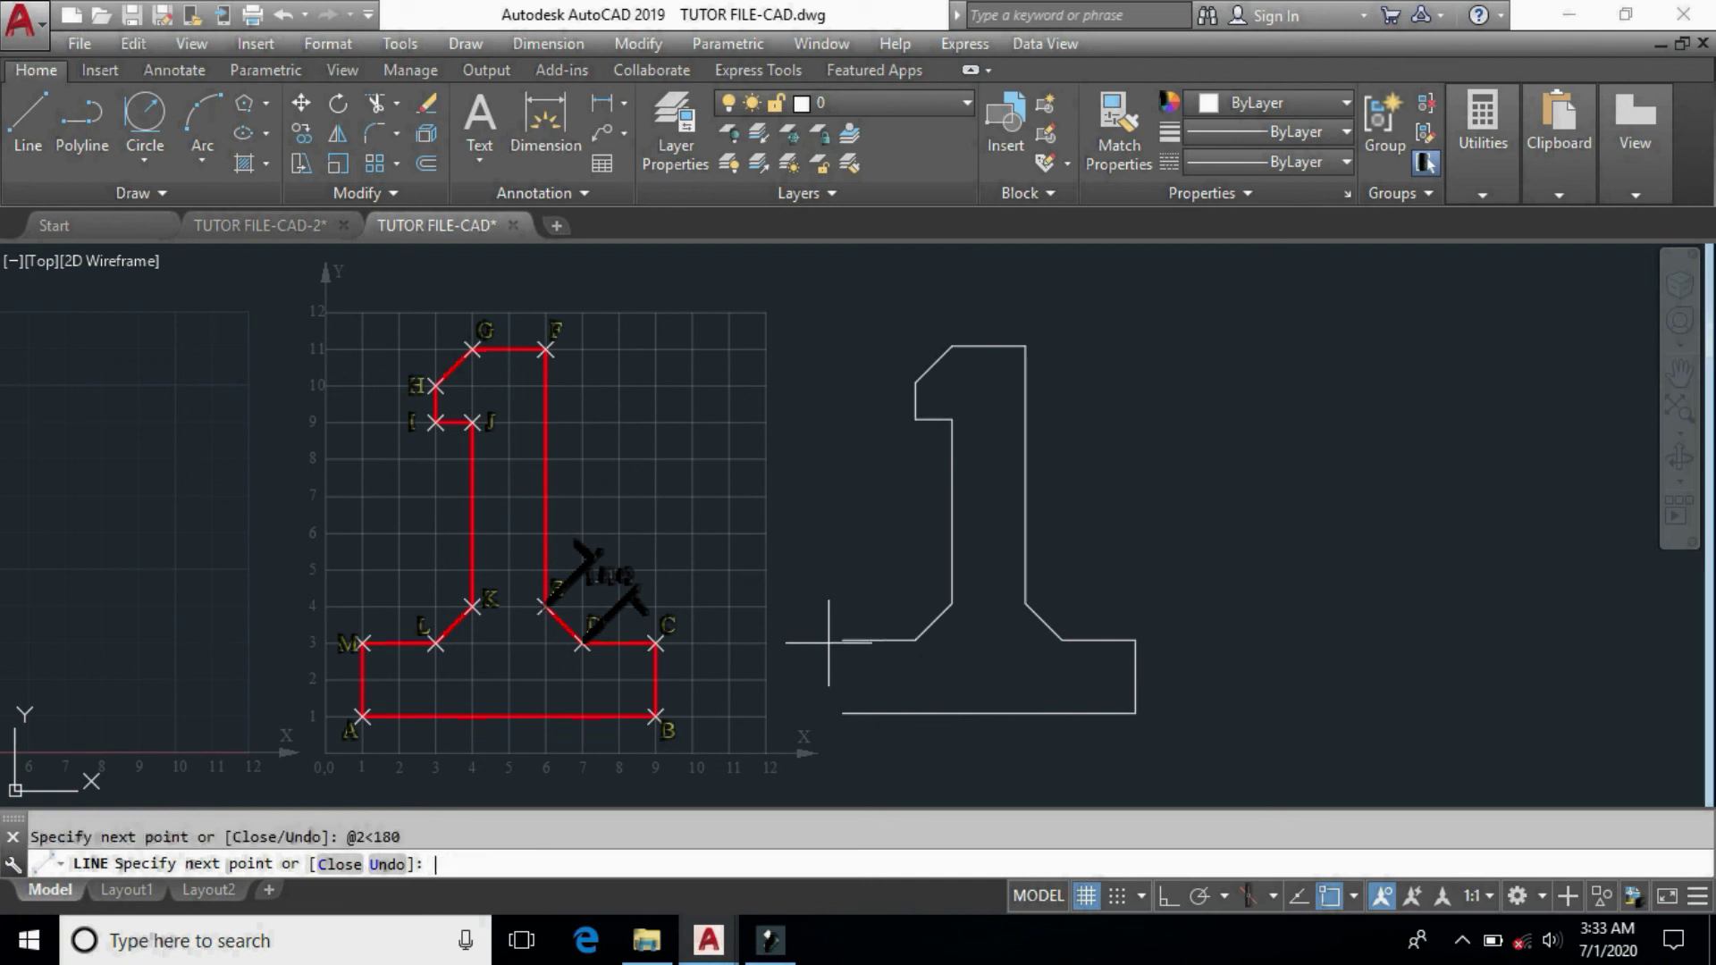
pyautogui.write('c')
pyautogui.press('Return')
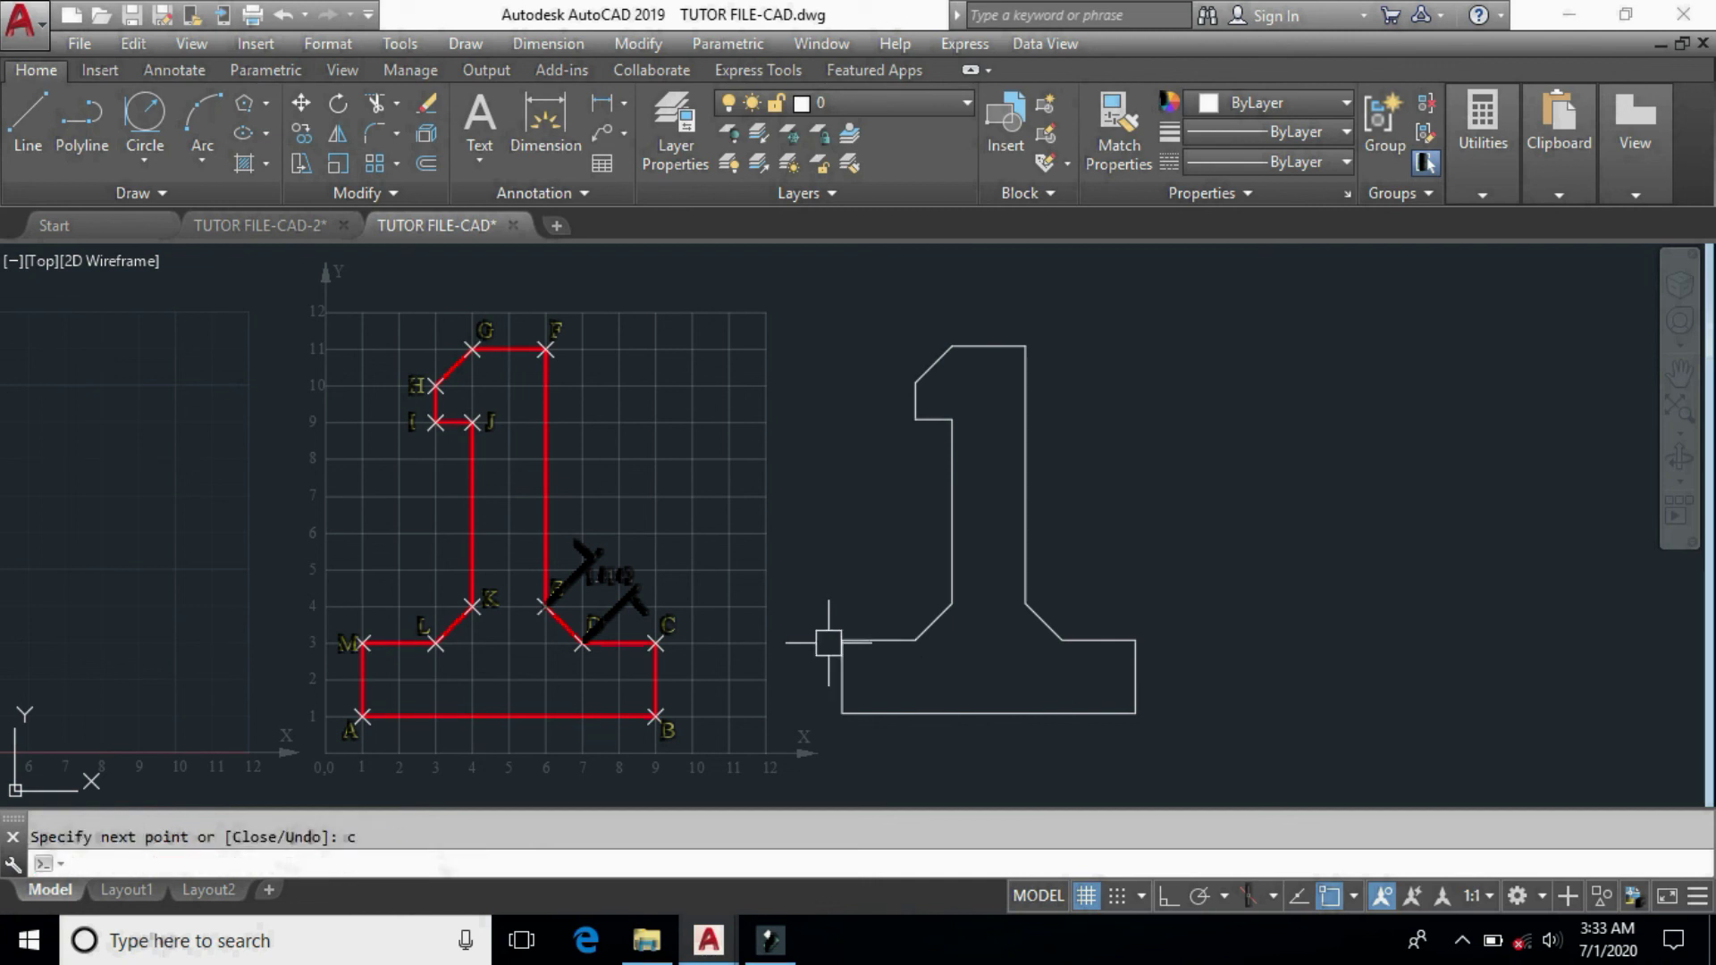